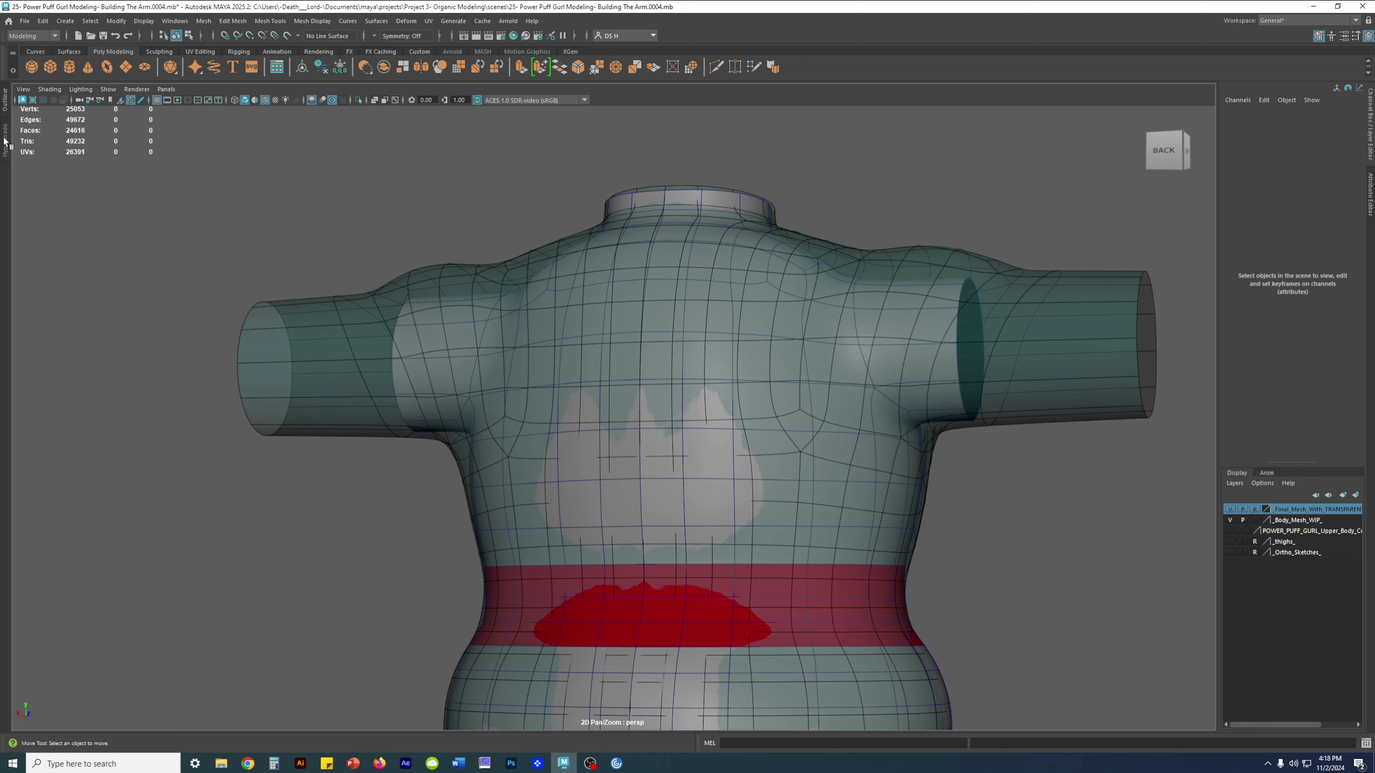
Open the Hypershade, bring the Transparent_Shader node into view and display the shader's attributes
left_click_drag(180, 319, 444, 323)
left_click_drag(704, 406, 919, 396, "alt")
scroll(292, 541, "up", 5)
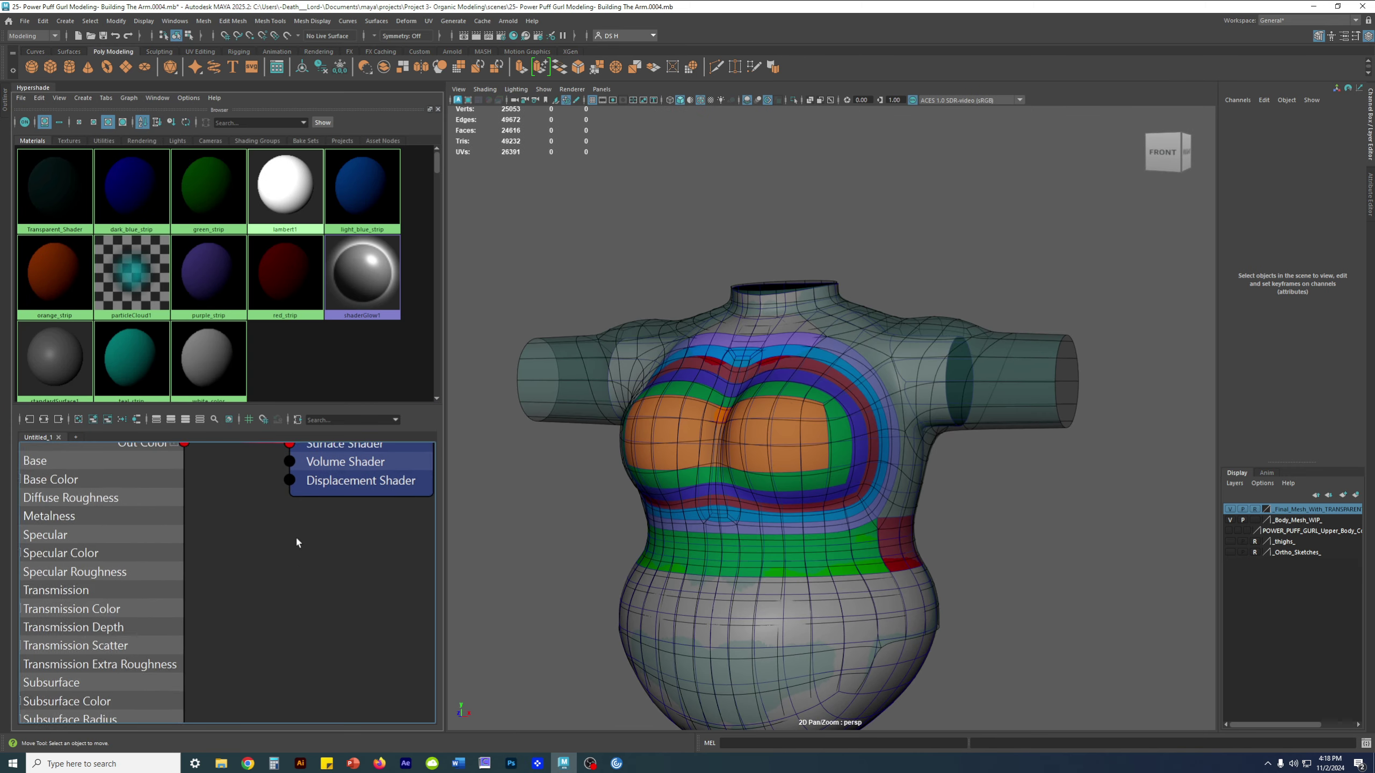
left_click(148, 526)
left_click_drag(148, 526, 167, 522)
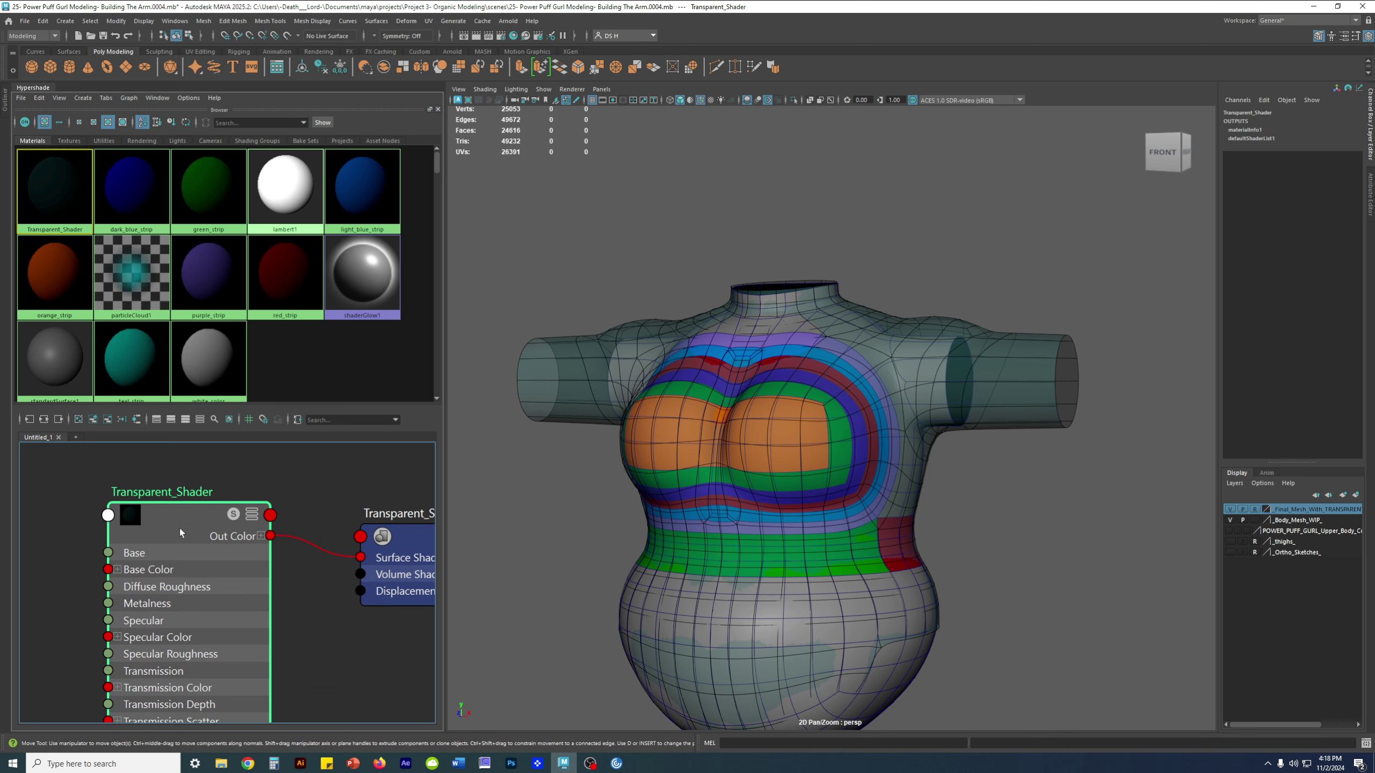
left_click_drag(195, 513, 185, 488)
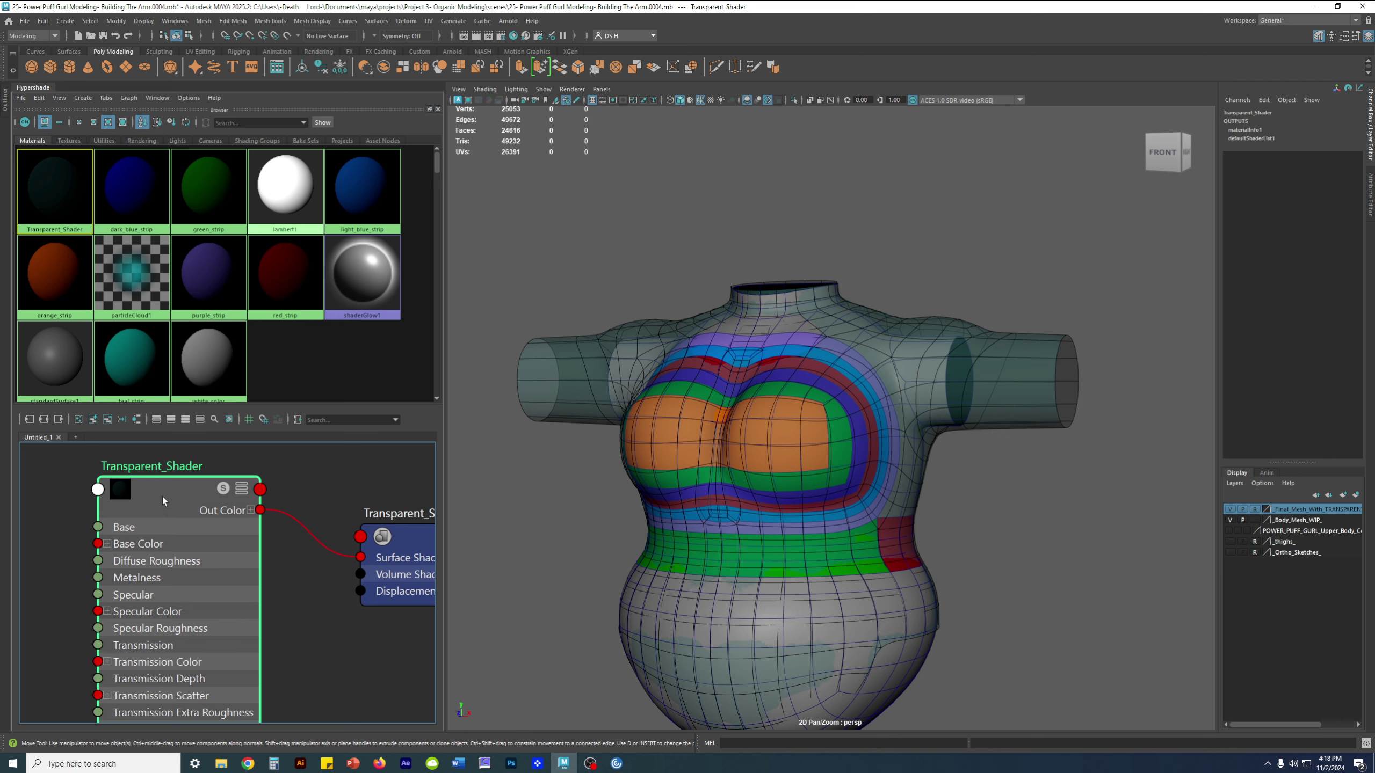
left_click_drag(162, 497, 171, 499)
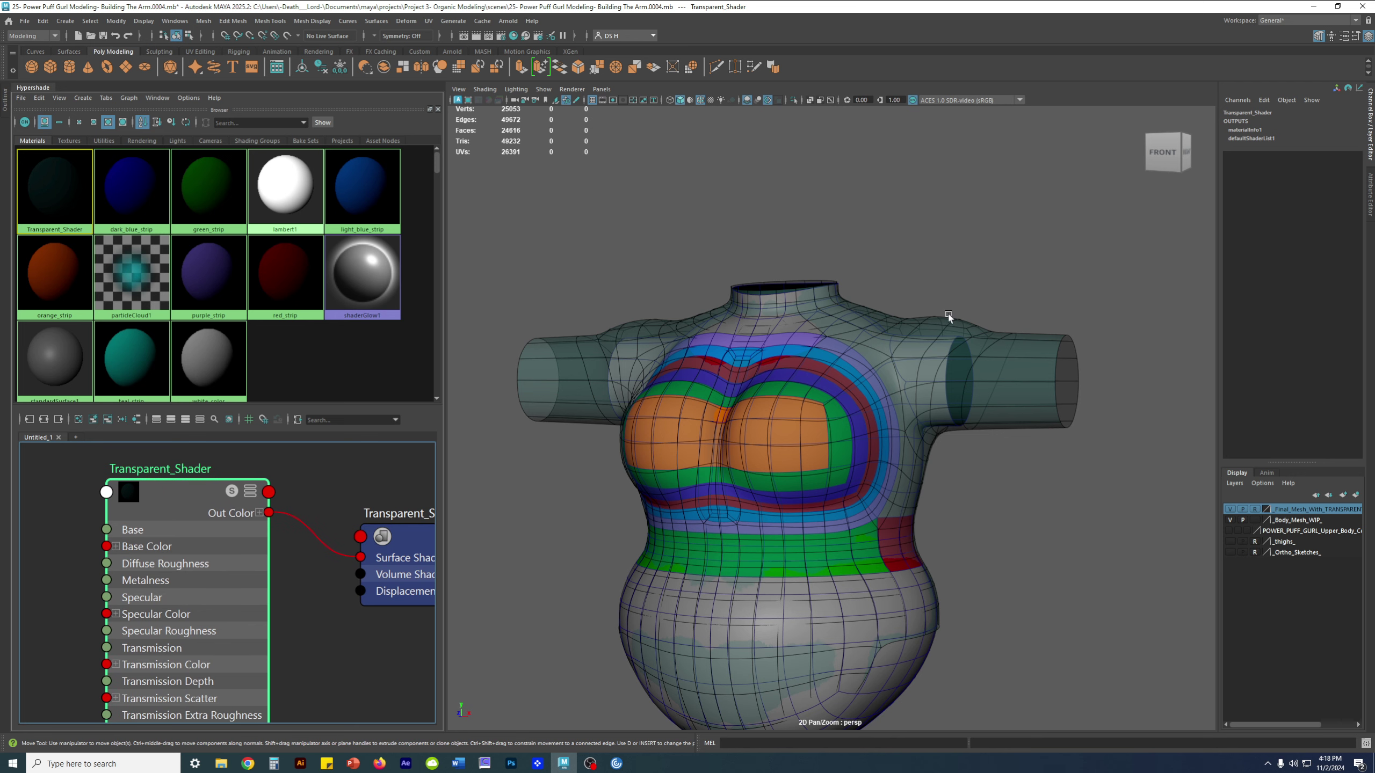
key("ctrl+a")
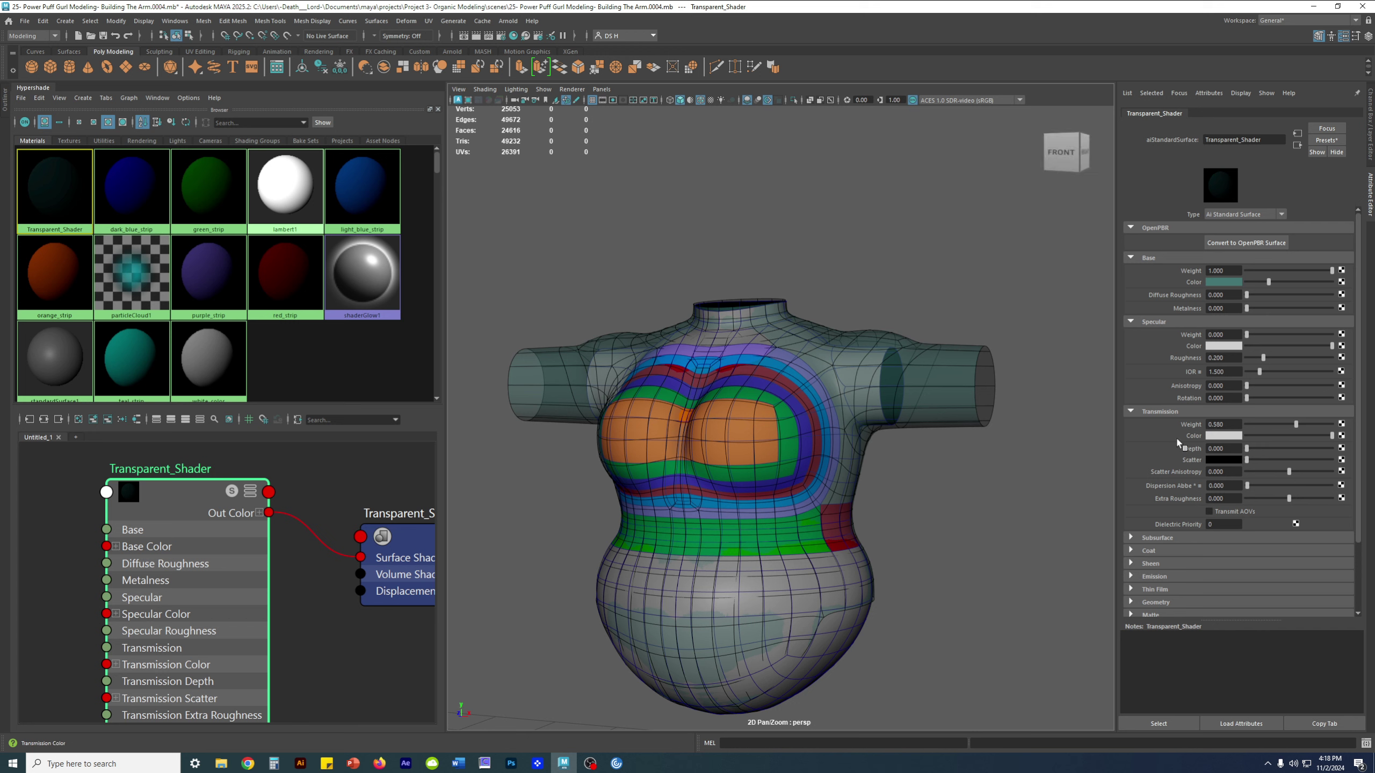
Deselect the shader, return to the channel and layer controls, and close the Hypershade
scroll(824, 318, "up", 5)
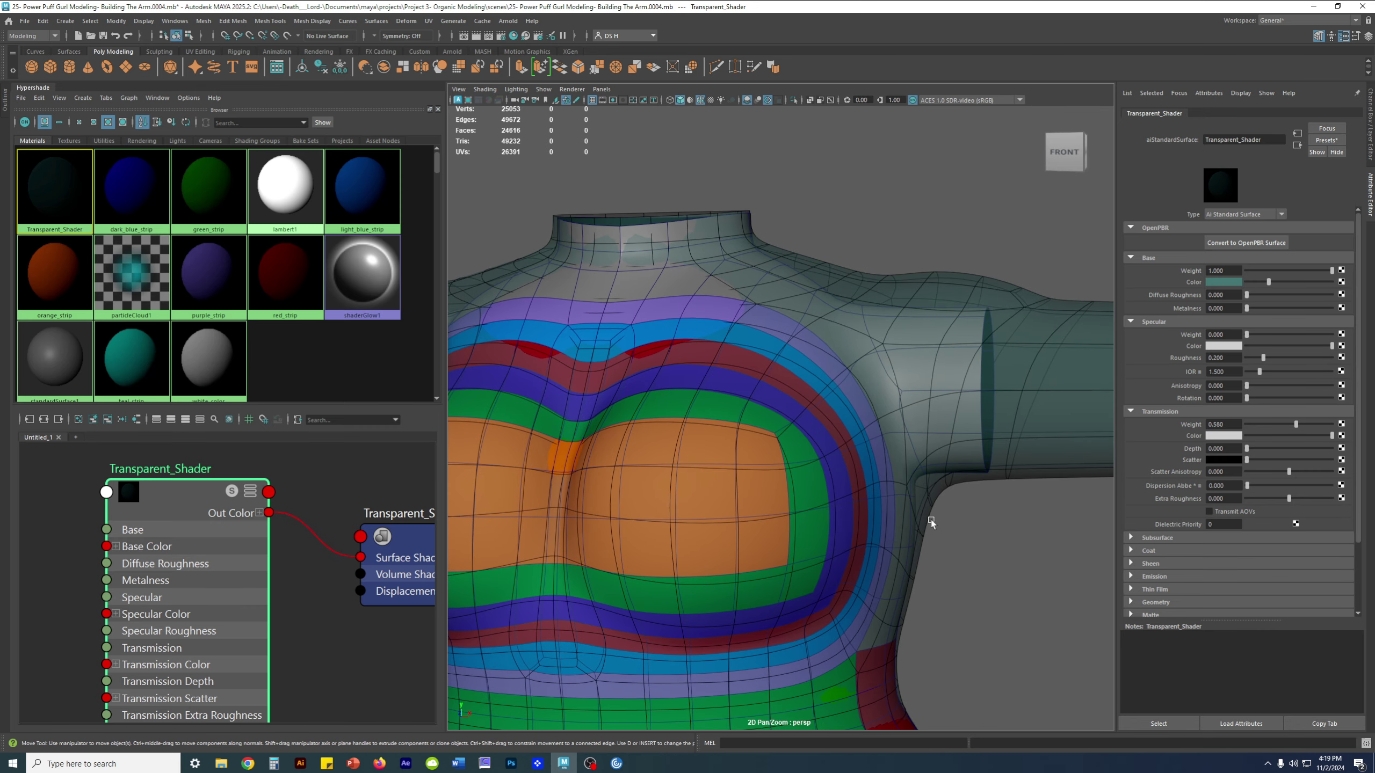
scroll(930, 520, "down", 5)
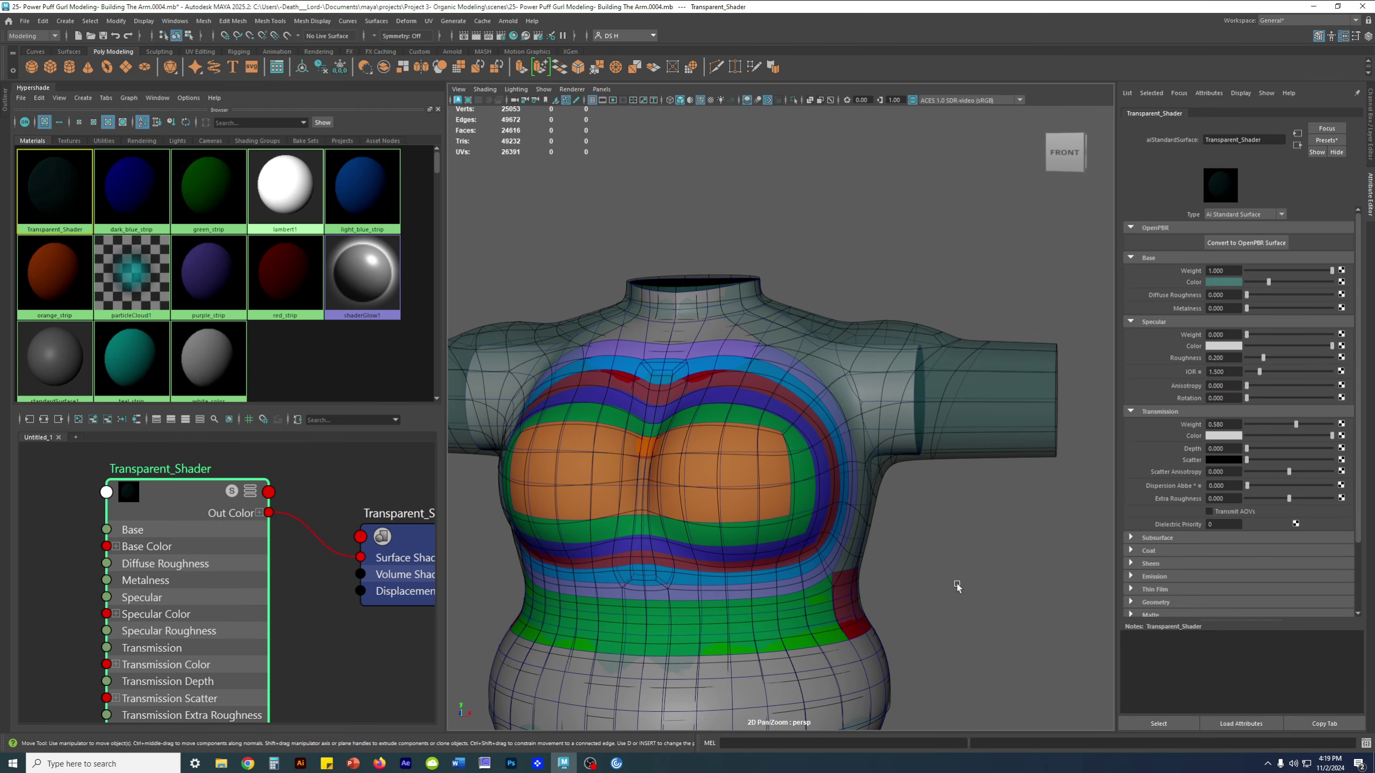
left_click(957, 585)
mouse_move(954, 479)
left_mouse_down("alt")
mouse_move(779, 491)
mouse_move(957, 484)
left_mouse_up("alt")
scroll(865, 370, "up", 10)
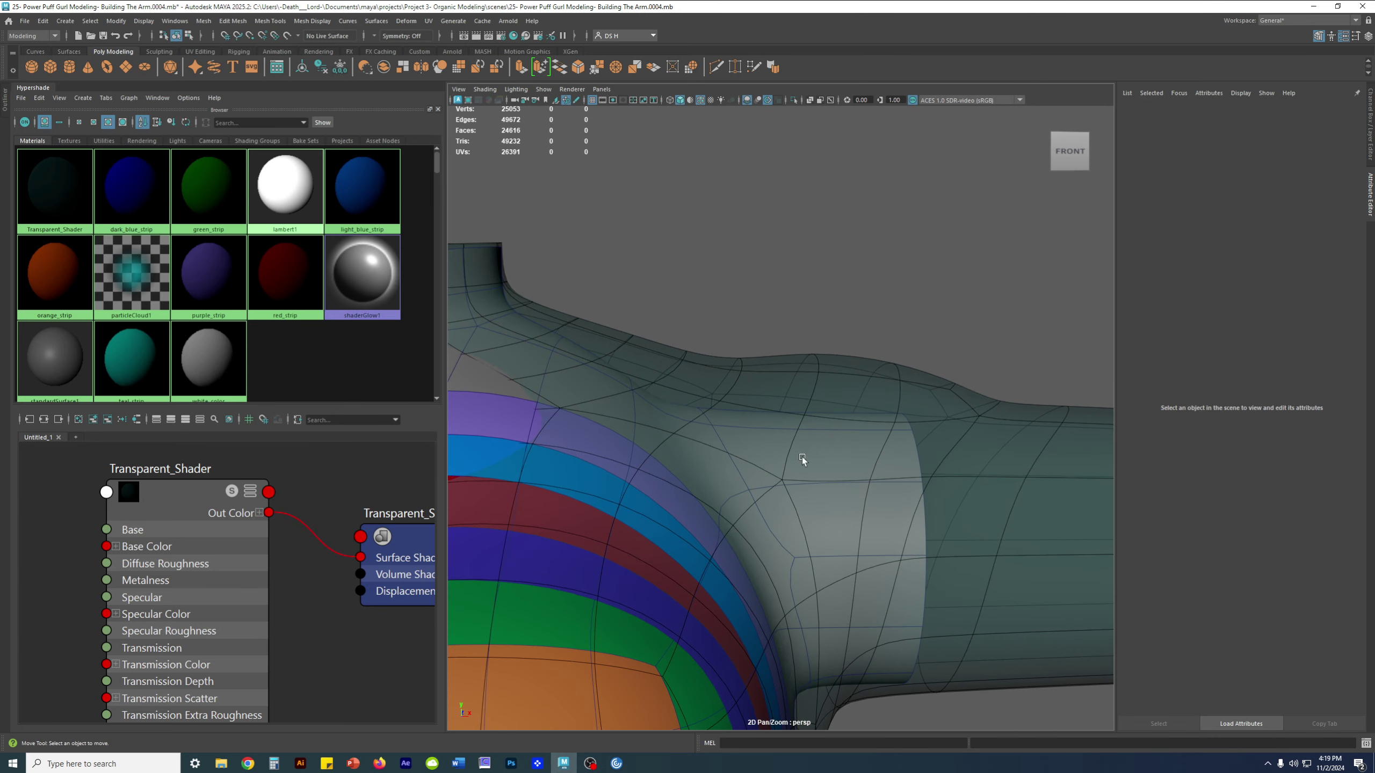
left_click(1370, 116)
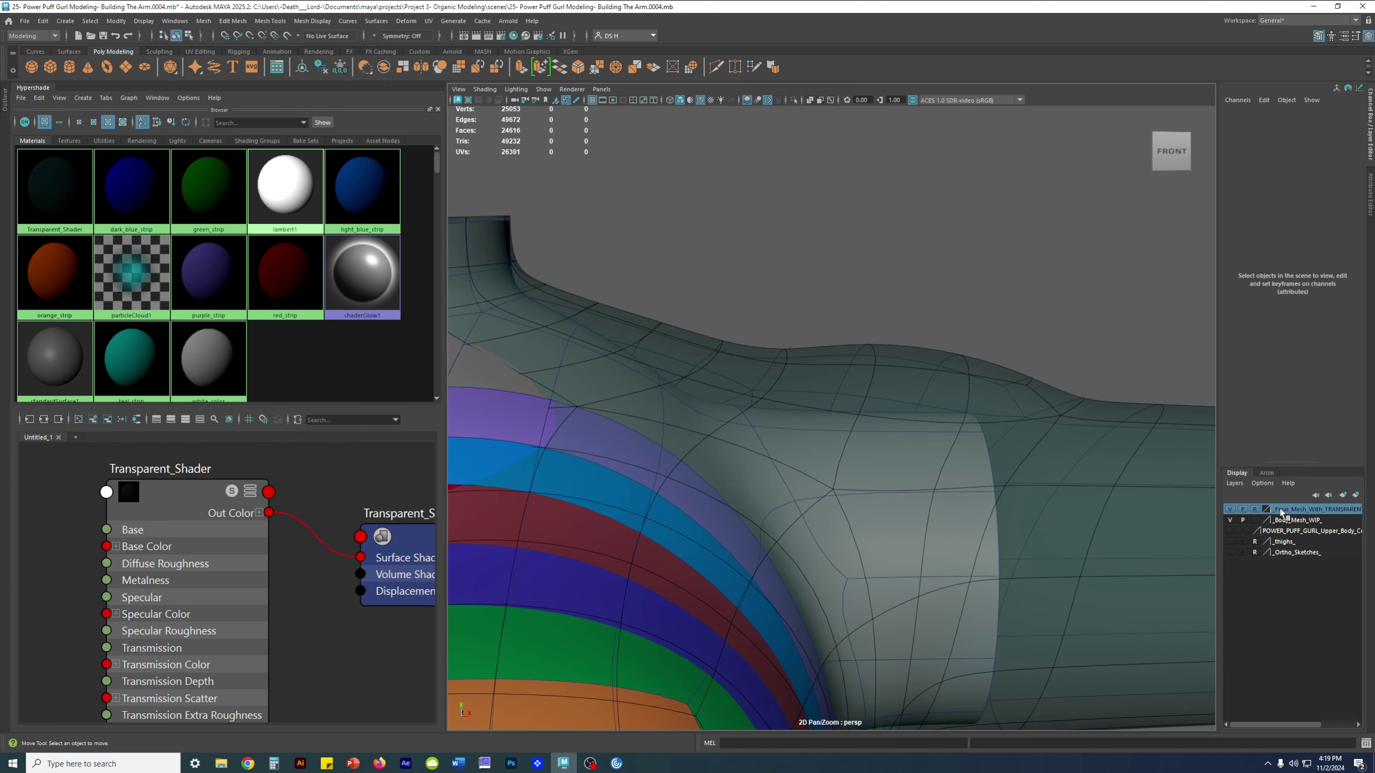
right_click_drag(1155, 504, 595, 474, "alt")
middle_click_drag(802, 471, 813, 452, "alt")
right_click_drag(813, 452, 968, 475, "alt")
left_click(511, 320)
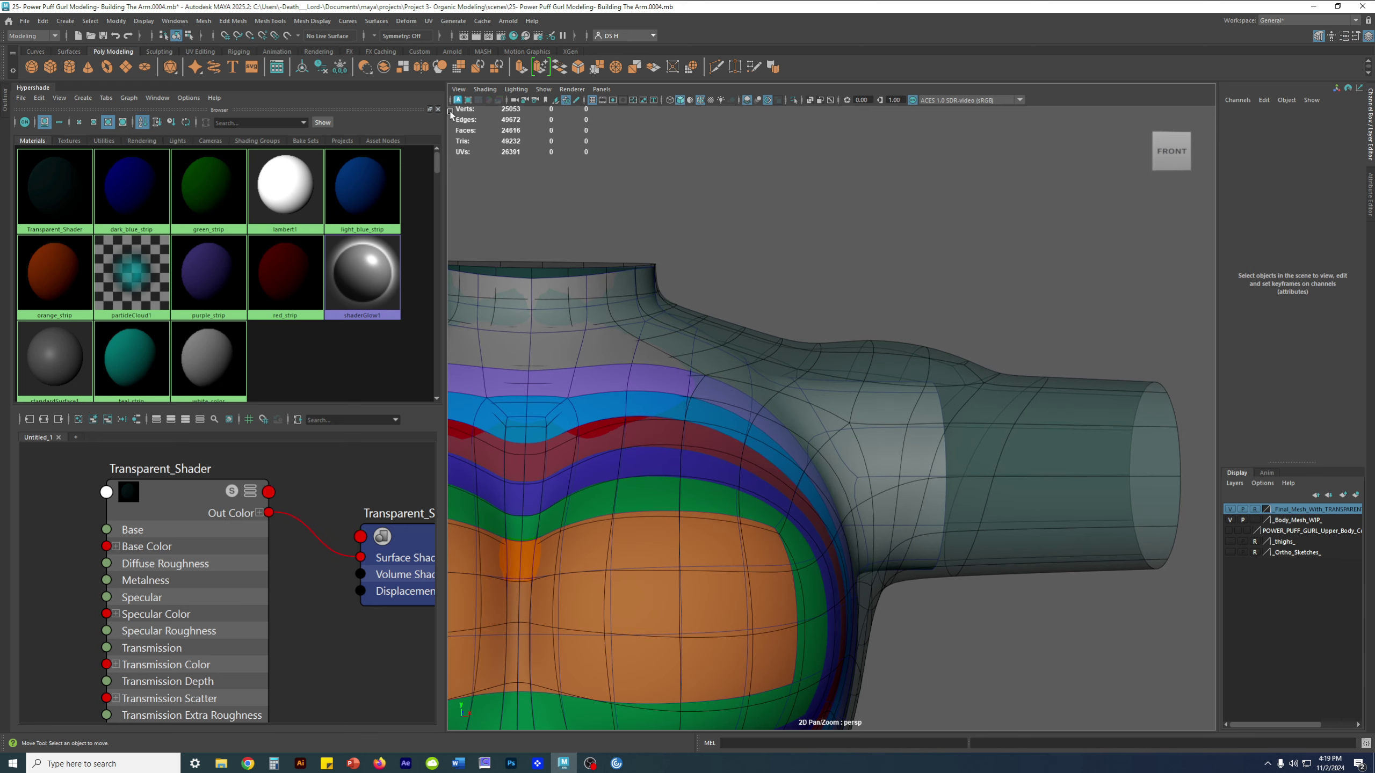
left_click(41, 89)
right_click_drag(726, 444, 571, 433, "alt")
middle_click_drag(570, 433, 718, 398, "alt")
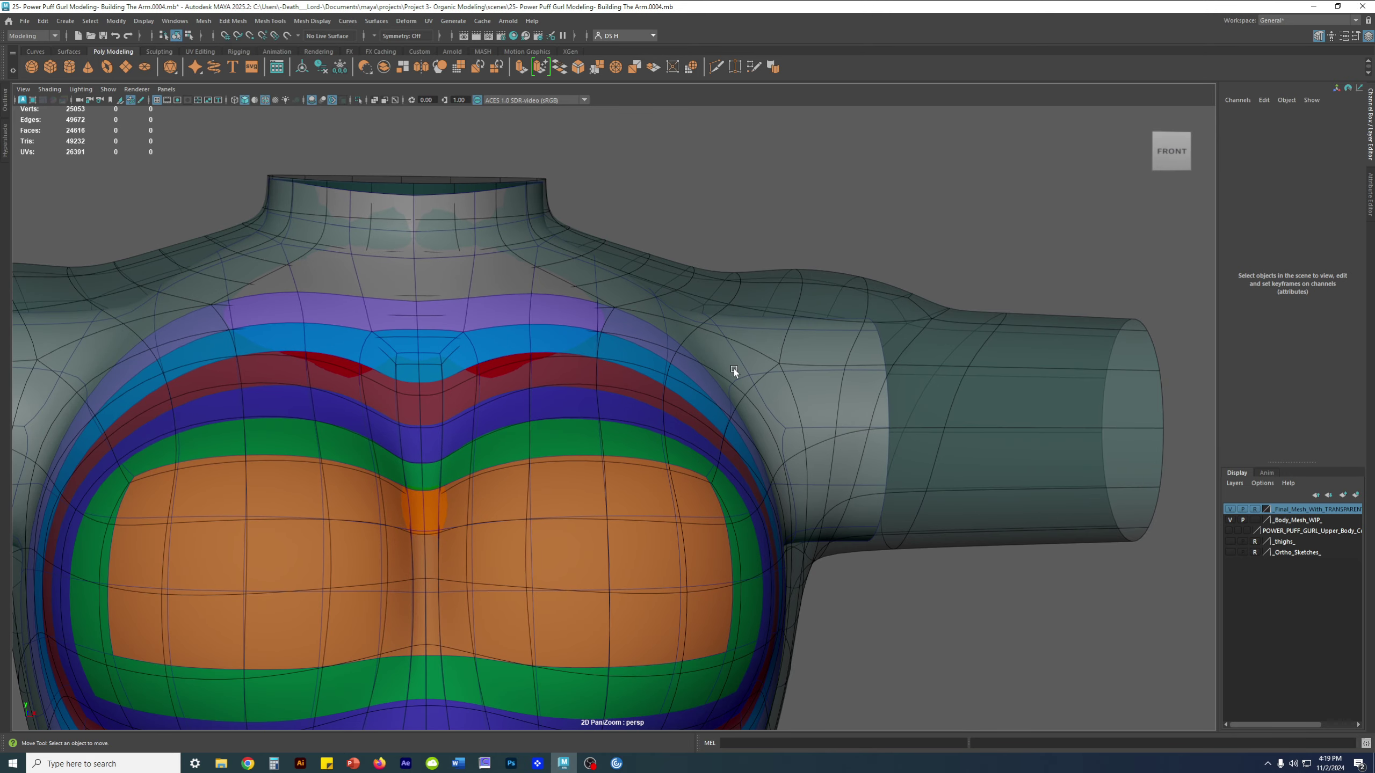
Hide the layer holding the transparent final mesh so only the work-in-progress torso shows
left_click_drag(698, 300, 829, 388, "alt")
key("[")
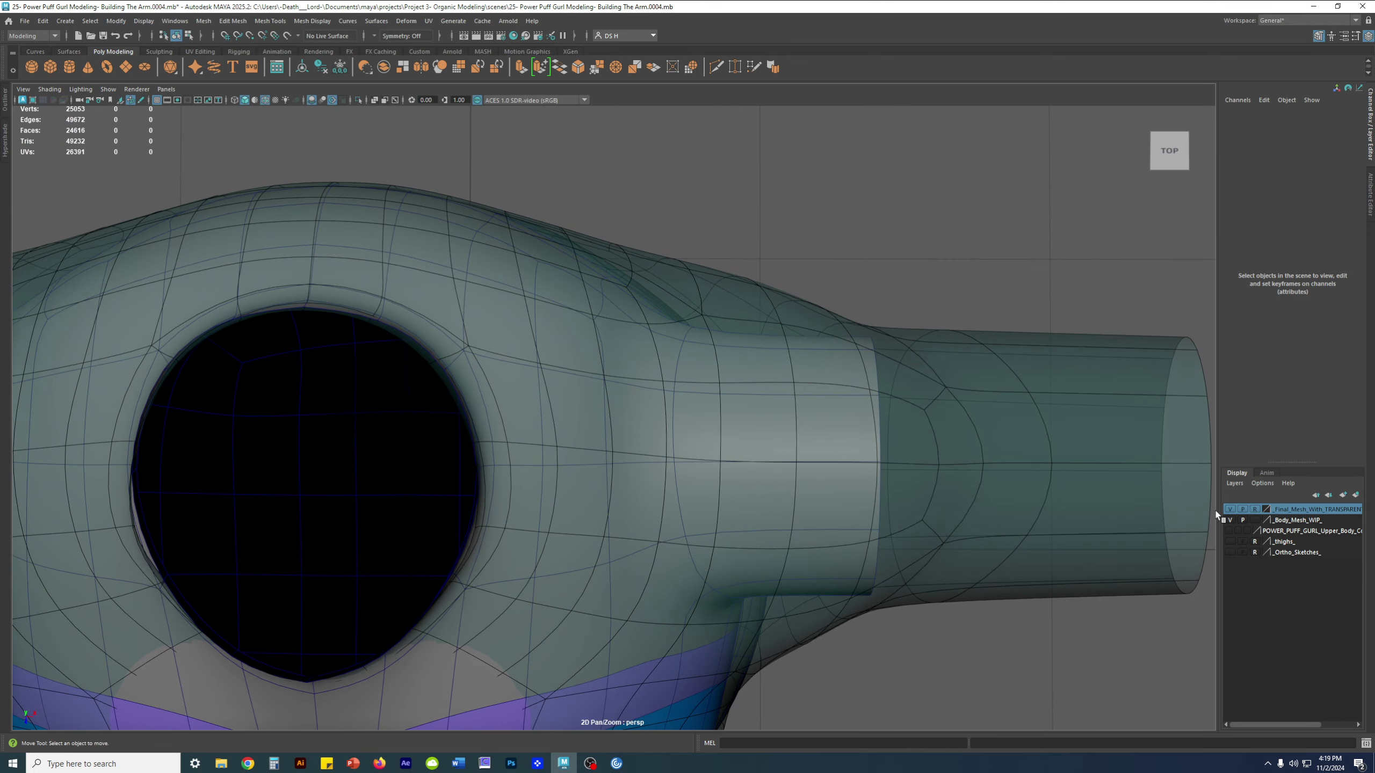
left_click(1230, 510)
left_click(1229, 509)
left_click(1230, 509)
left_click(1230, 509)
left_click(1230, 509)
left_click_drag(1069, 493, 627, 411, "alt")
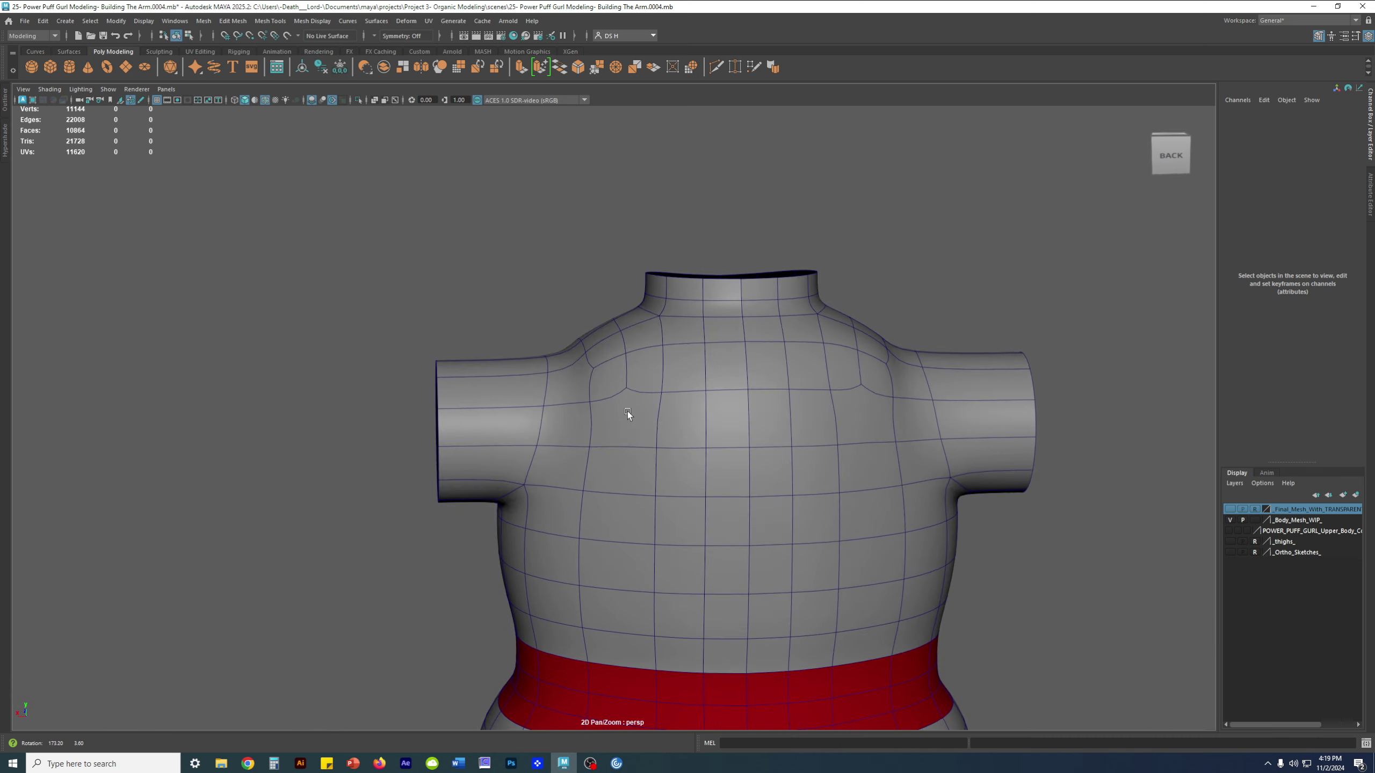
middle_click_drag(655, 422, 571, 318, "alt")
Turn off the wireframe overlay and inspect the torso's shaded surface from the front and the back
key("alt+5")
left_click_drag(893, 443, 889, 439, "alt")
left_click_drag(412, 286, 702, 366, "alt")
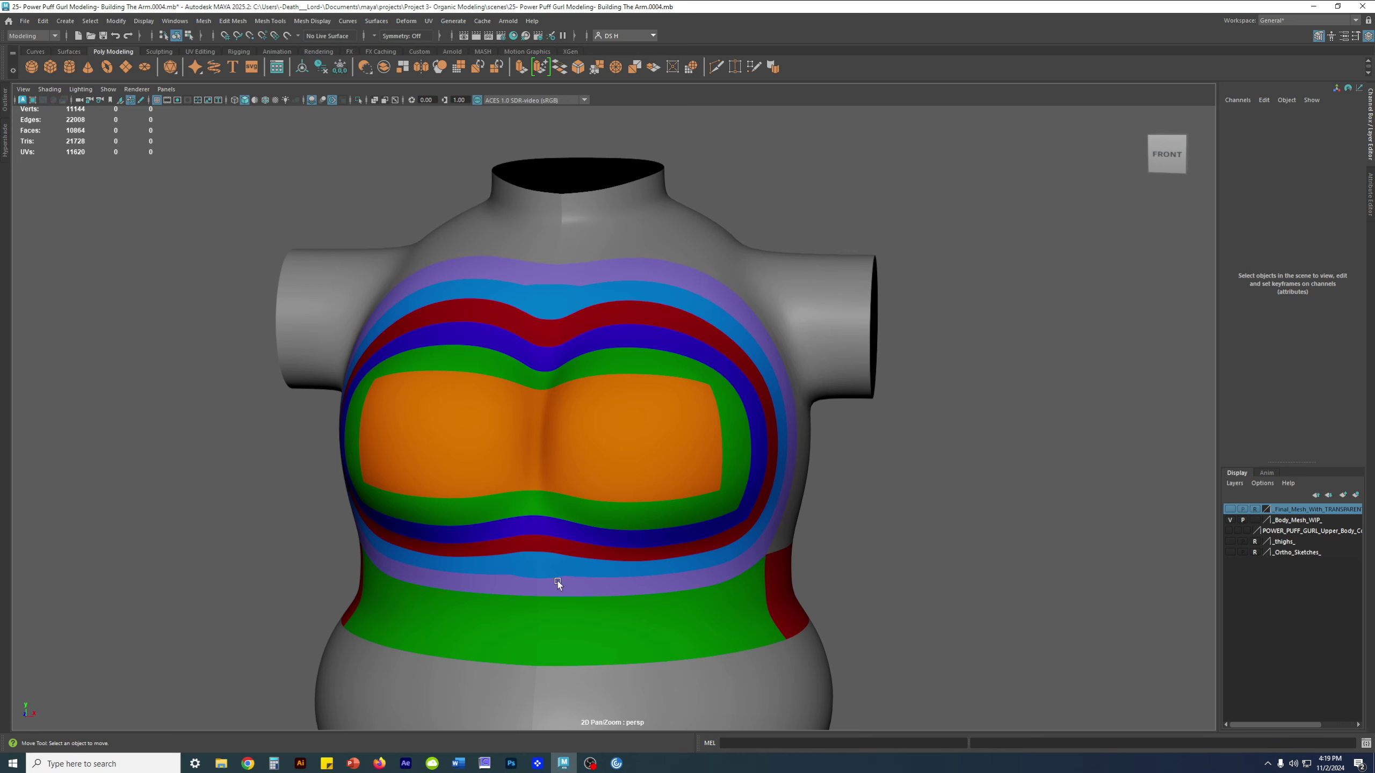
left_click_drag(988, 491, 768, 503, "alt")
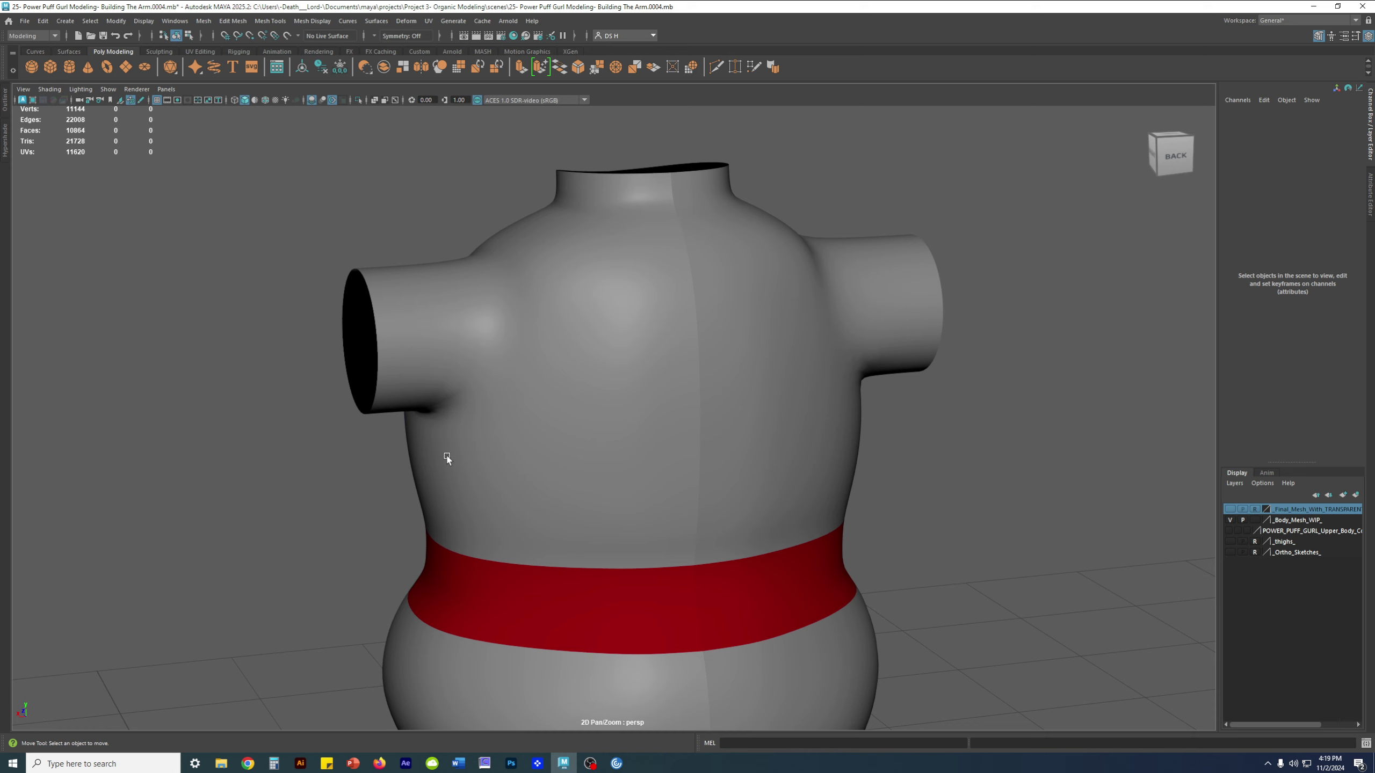
left_click_drag(472, 447, 566, 321, "alt")
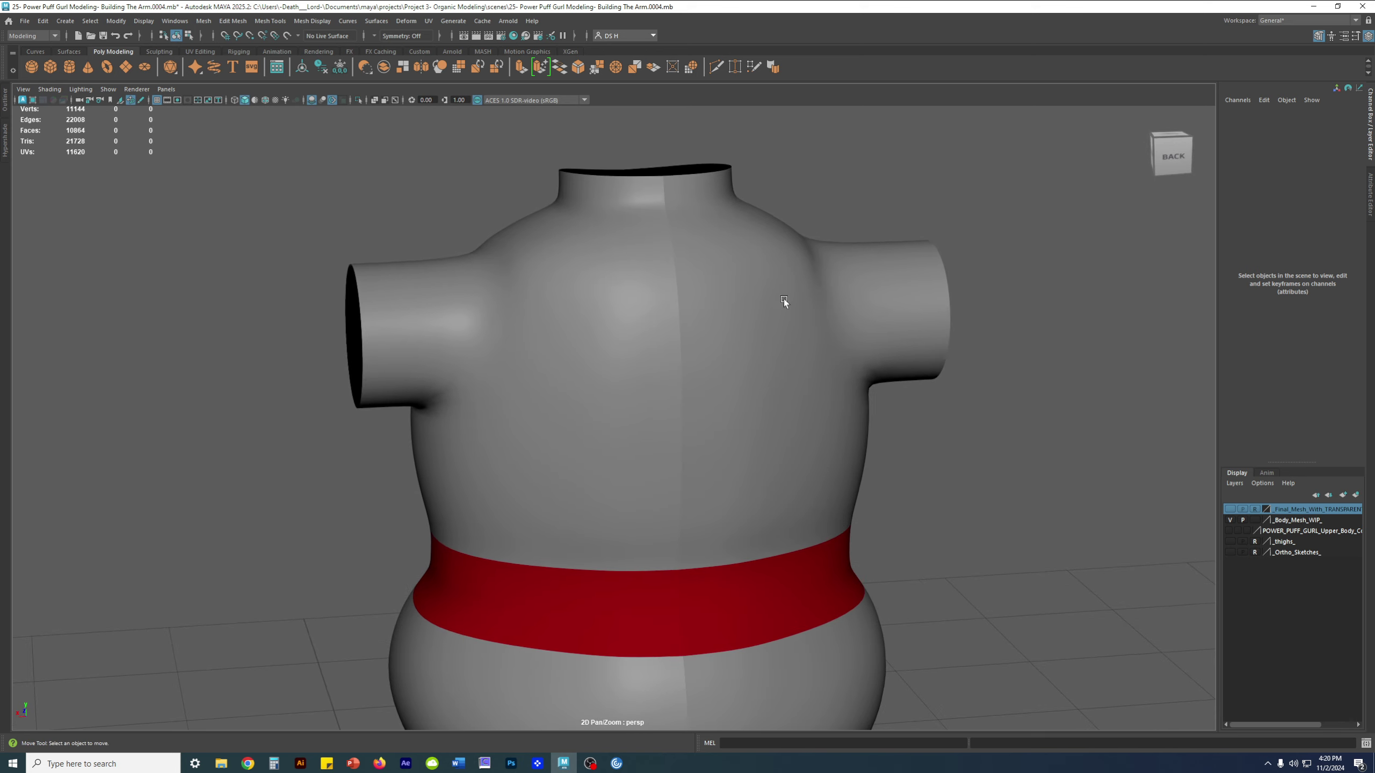
left_click_drag(597, 363, 781, 376, "alt")
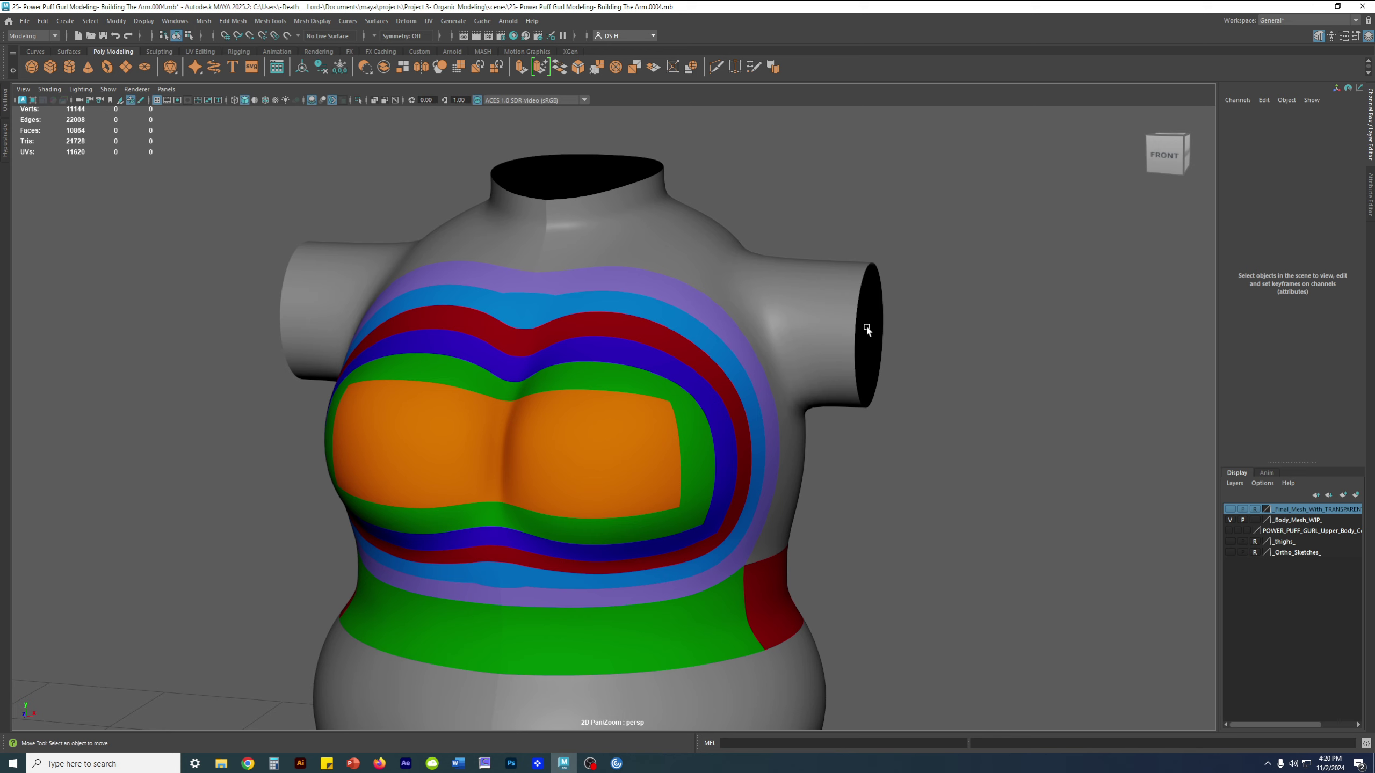
left_click_drag(800, 322, 890, 333, "alt")
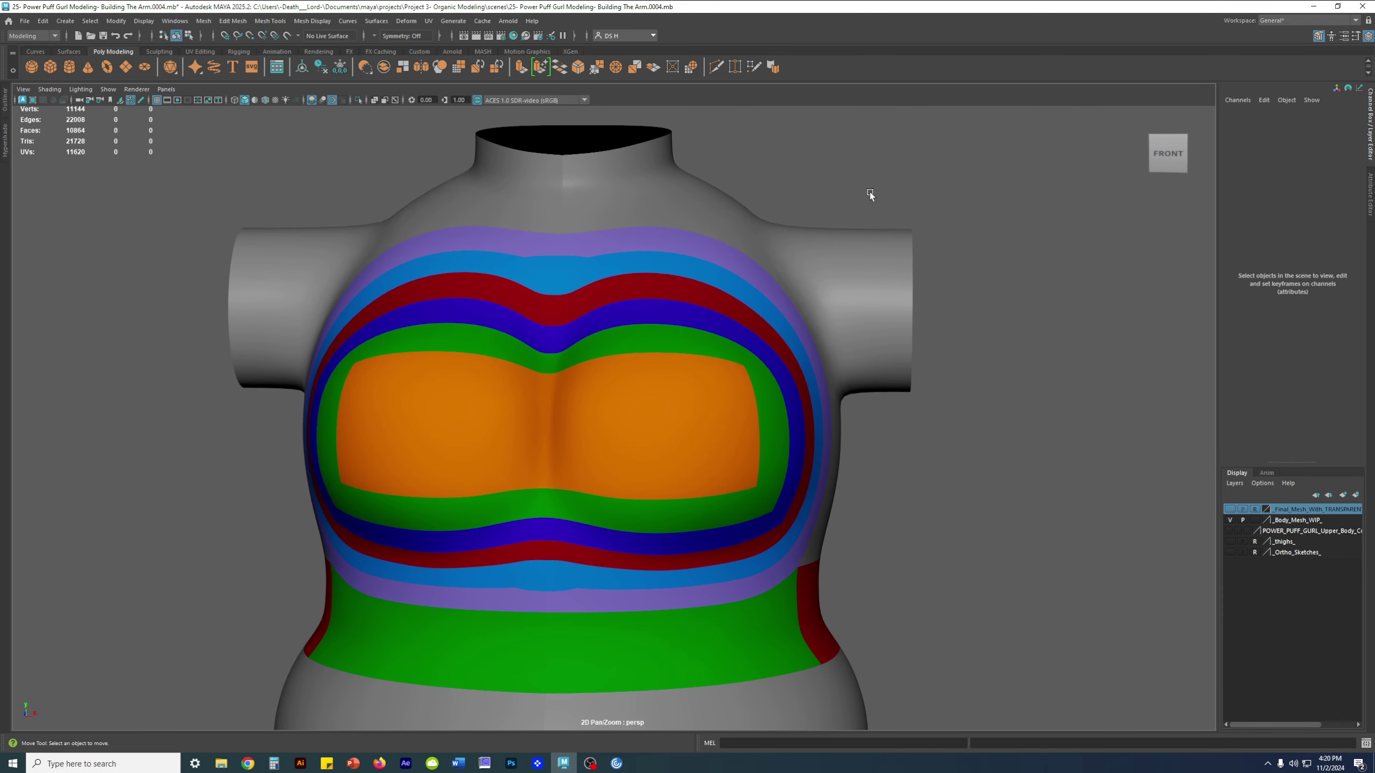
Select the right half of the body and display the mesh unsmoothed to examine its back and arm opening
left_click_drag(947, 343, 549, 355, "alt")
left_click(601, 319)
scroll(601, 319, "down", 1)
key("1")
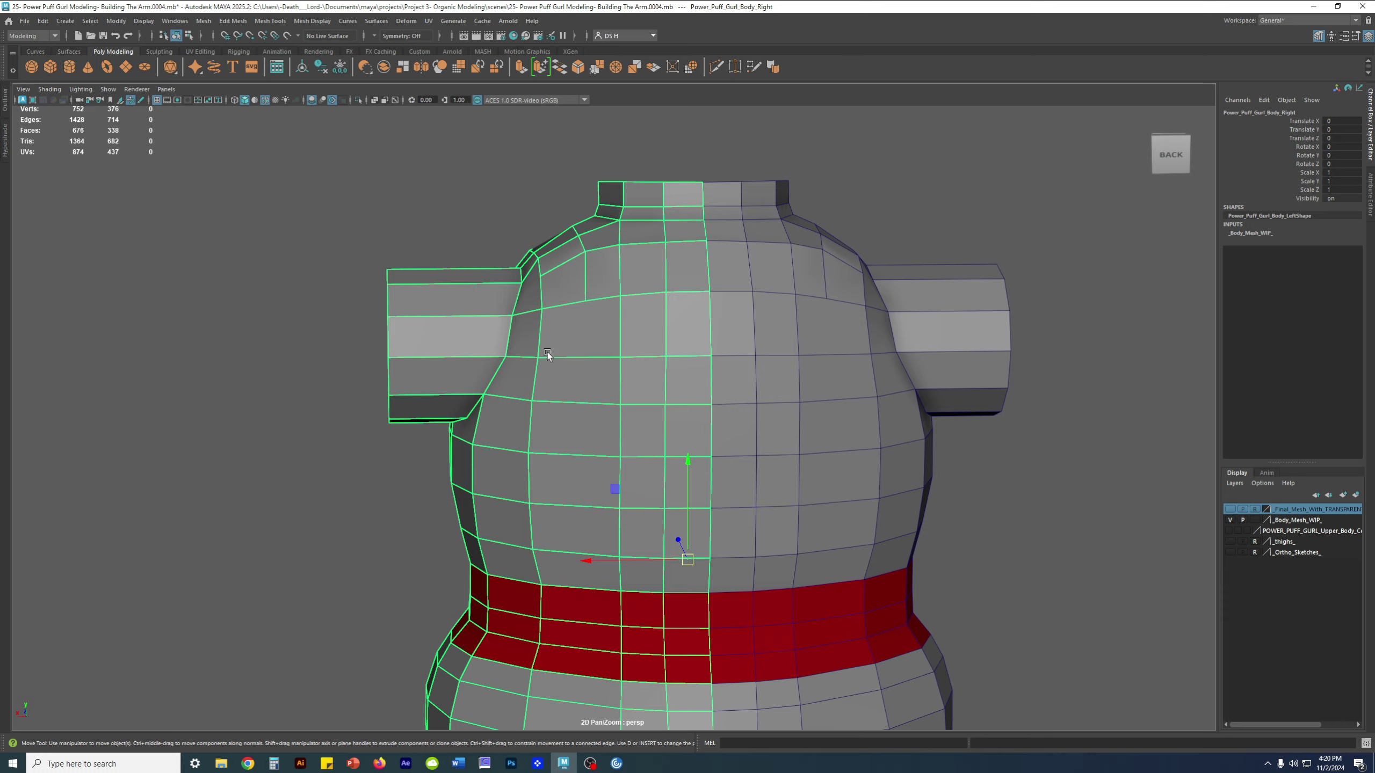
left_click_drag(544, 605, 617, 315, "alt")
right_click(617, 314)
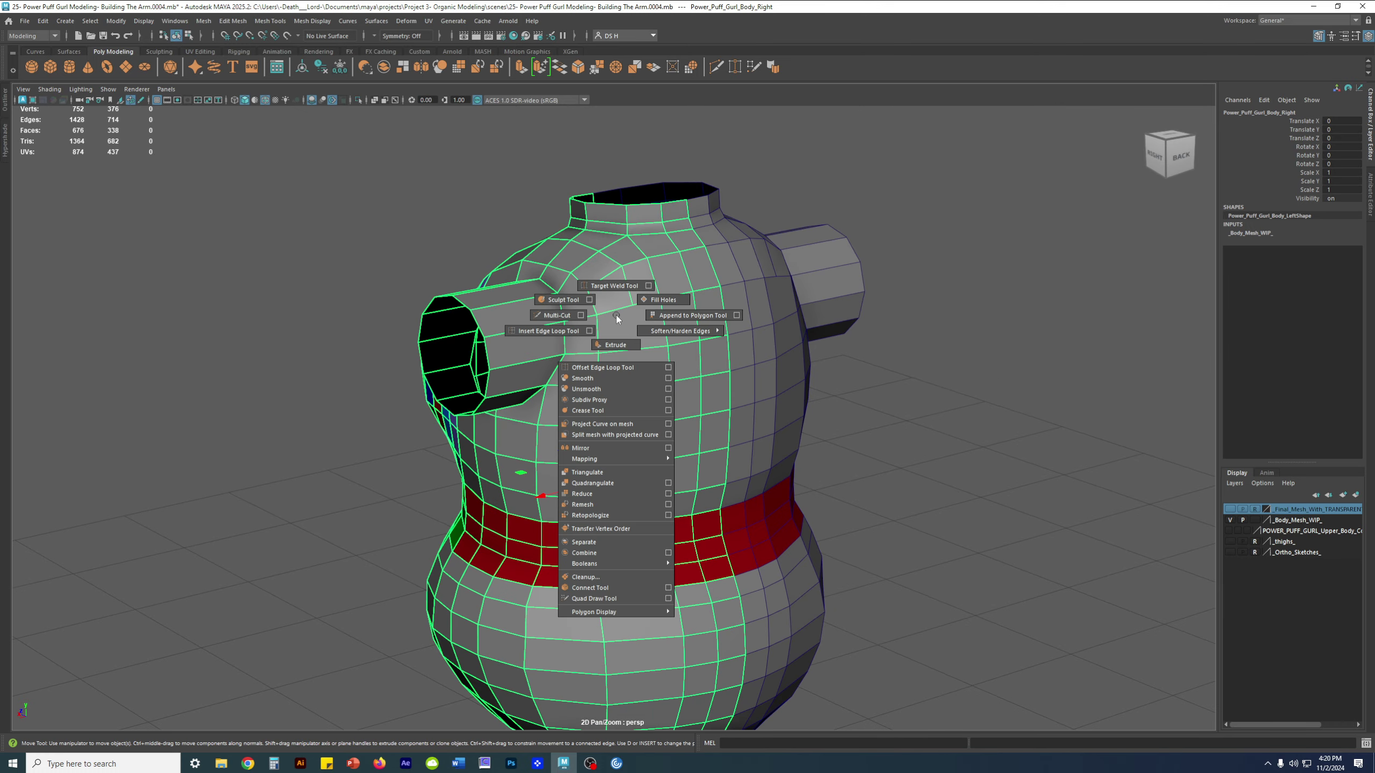
Show the transparent final mesh layer again and return the body mesh to smooth preview
left_click(1229, 510)
left_click_drag(959, 461, 797, 396, "alt")
left_click(955, 515)
middle_click_drag(668, 334, 755, 434, "alt")
scroll(755, 434, "up", 2)
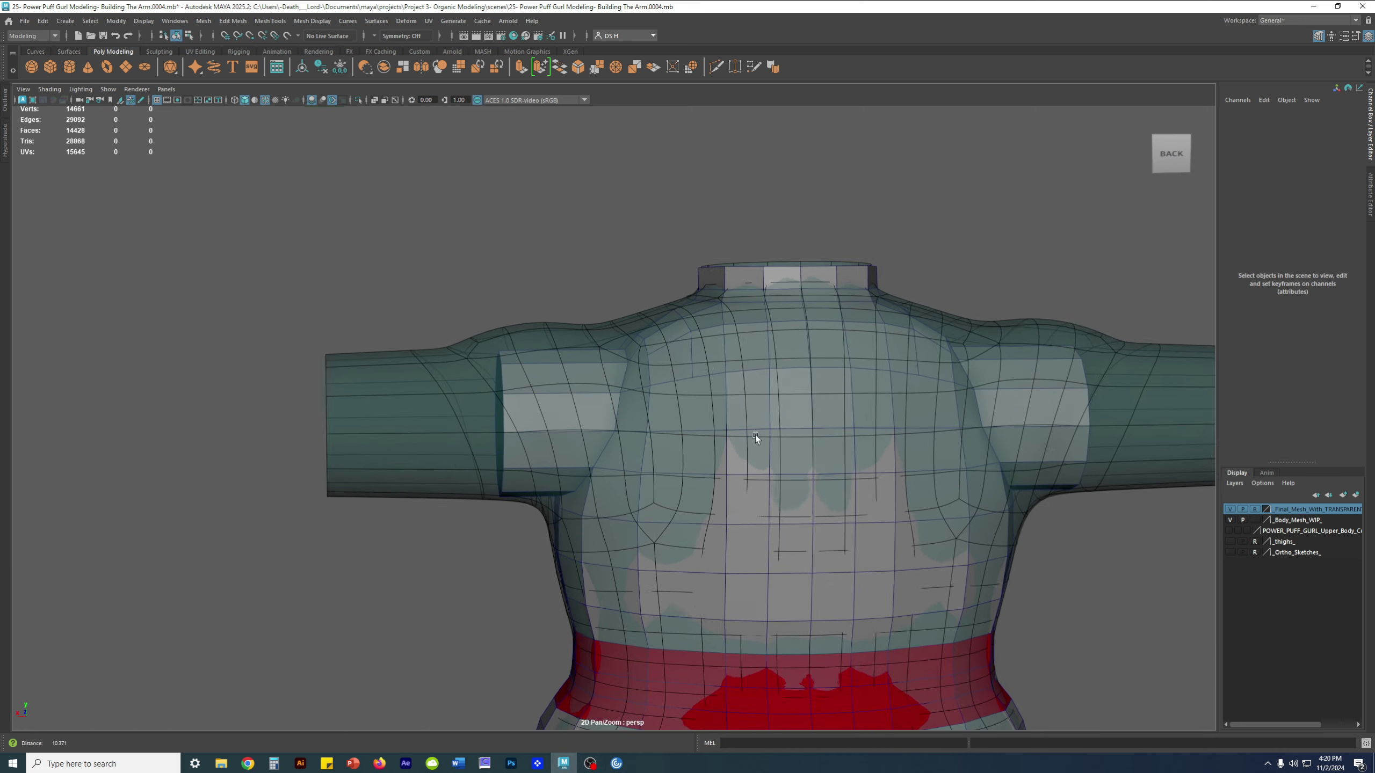
scroll(755, 435, "up", 3)
left_click(525, 390)
key("3")
left_click(547, 260)
Cycle the transparent final mesh layer through its display types and set it back to Reference
left_click_drag(764, 480, 757, 428, "alt")
scroll(757, 428, "up", 2)
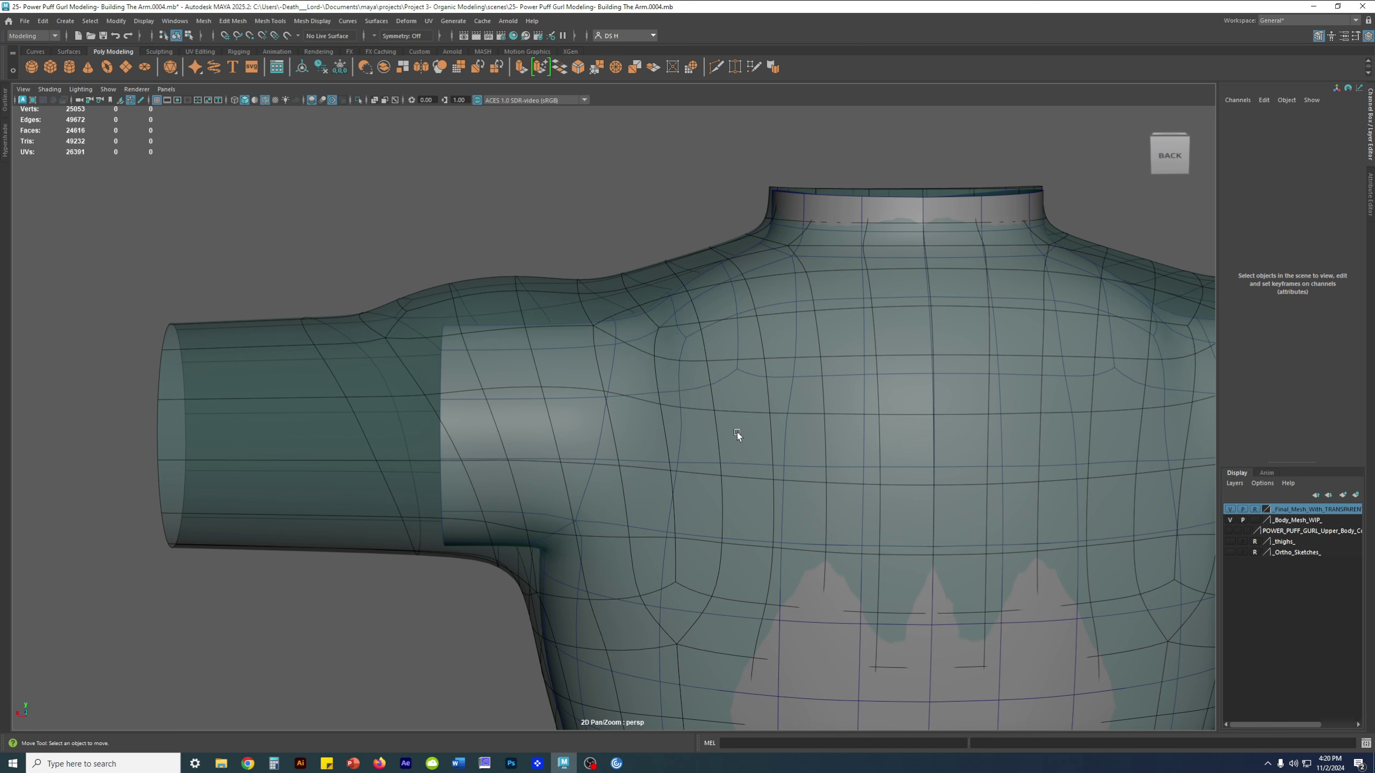
middle_click_drag(781, 380, 705, 362, "alt")
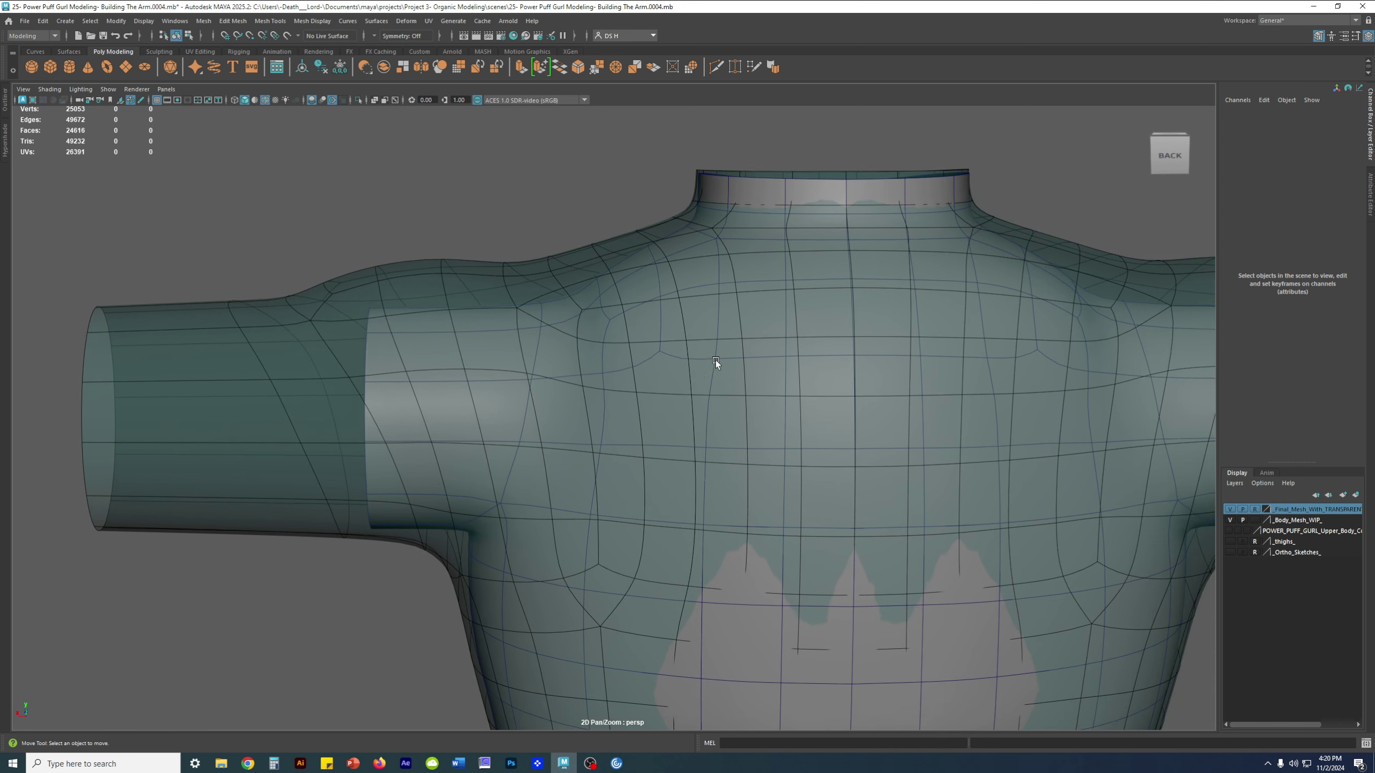
right_click_drag(705, 361, 973, 455, "alt")
left_click(1254, 509)
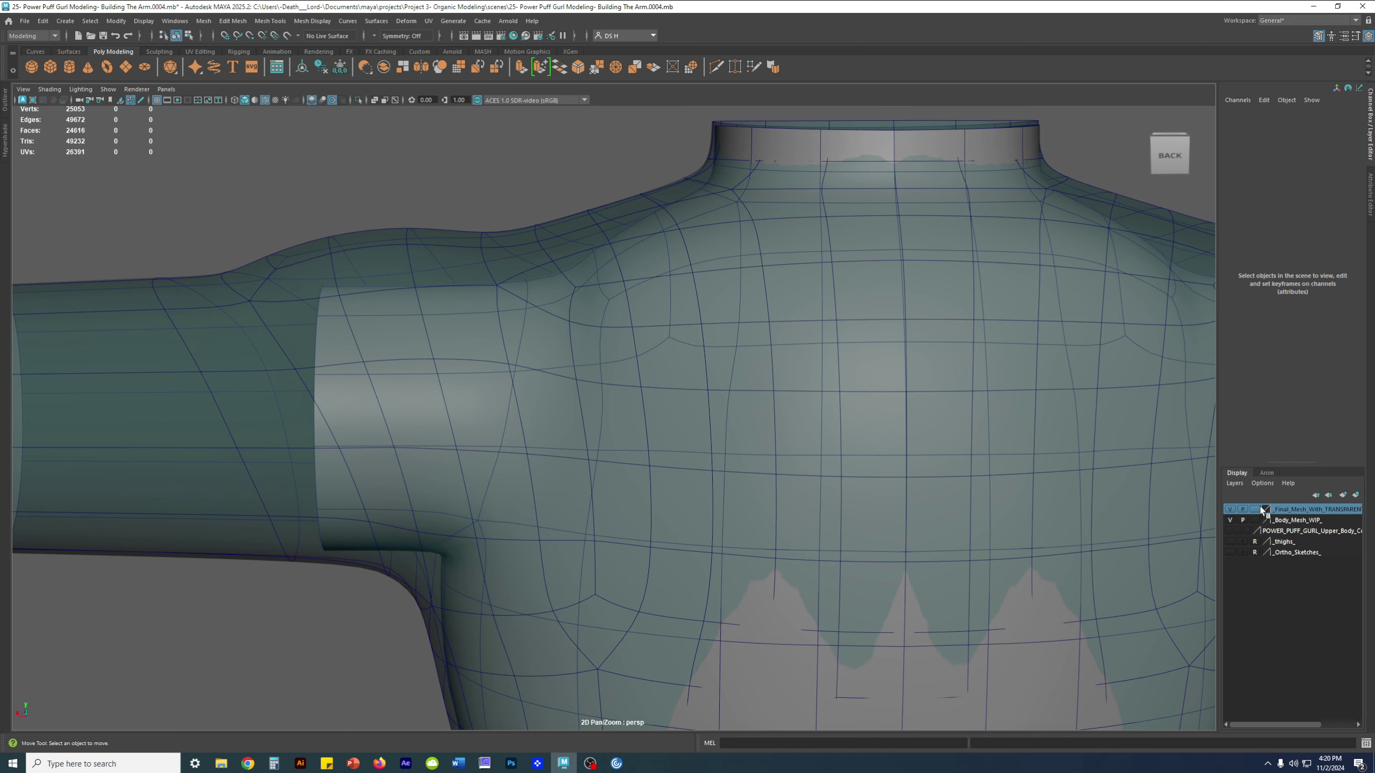
scroll(741, 408, "down", 1)
left_click_drag(764, 377, 670, 346, "alt")
left_click(1254, 510)
left_click(1254, 510)
Compare the edge flow of the transparent final mesh and the body mesh around the shoulder and upper back
right_click_drag(670, 346, 455, 346, "alt")
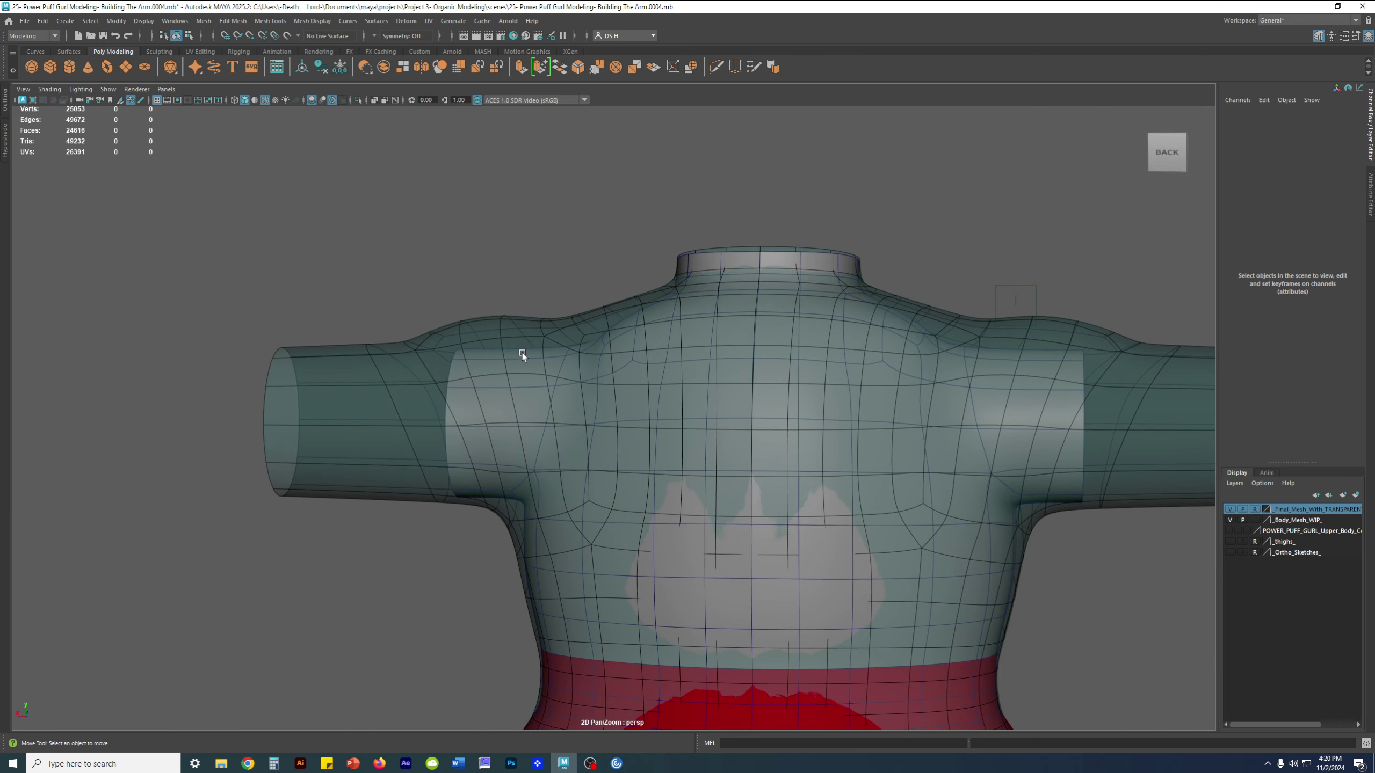
scroll(619, 412, "down", 2)
scroll(748, 393, "up", 6)
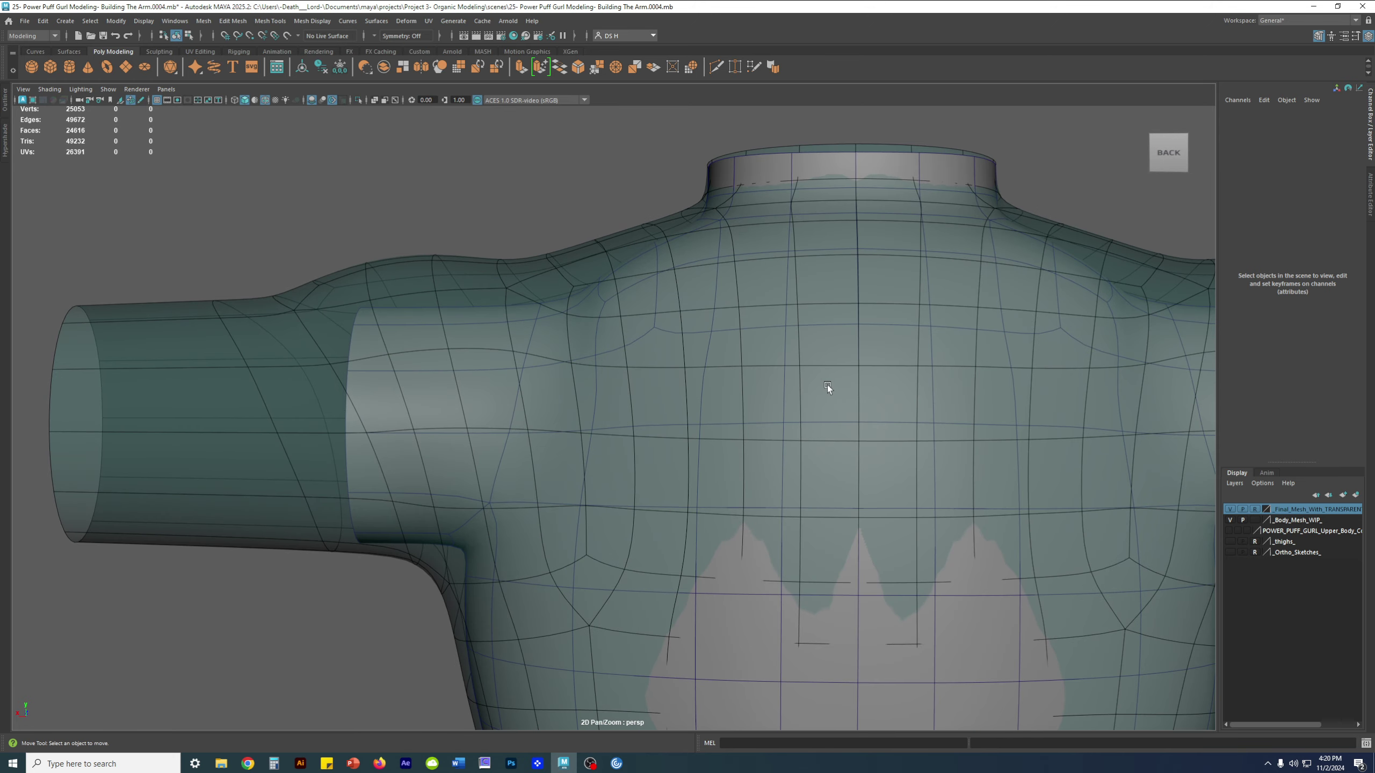
left_click_drag(827, 385, 825, 381, "alt")
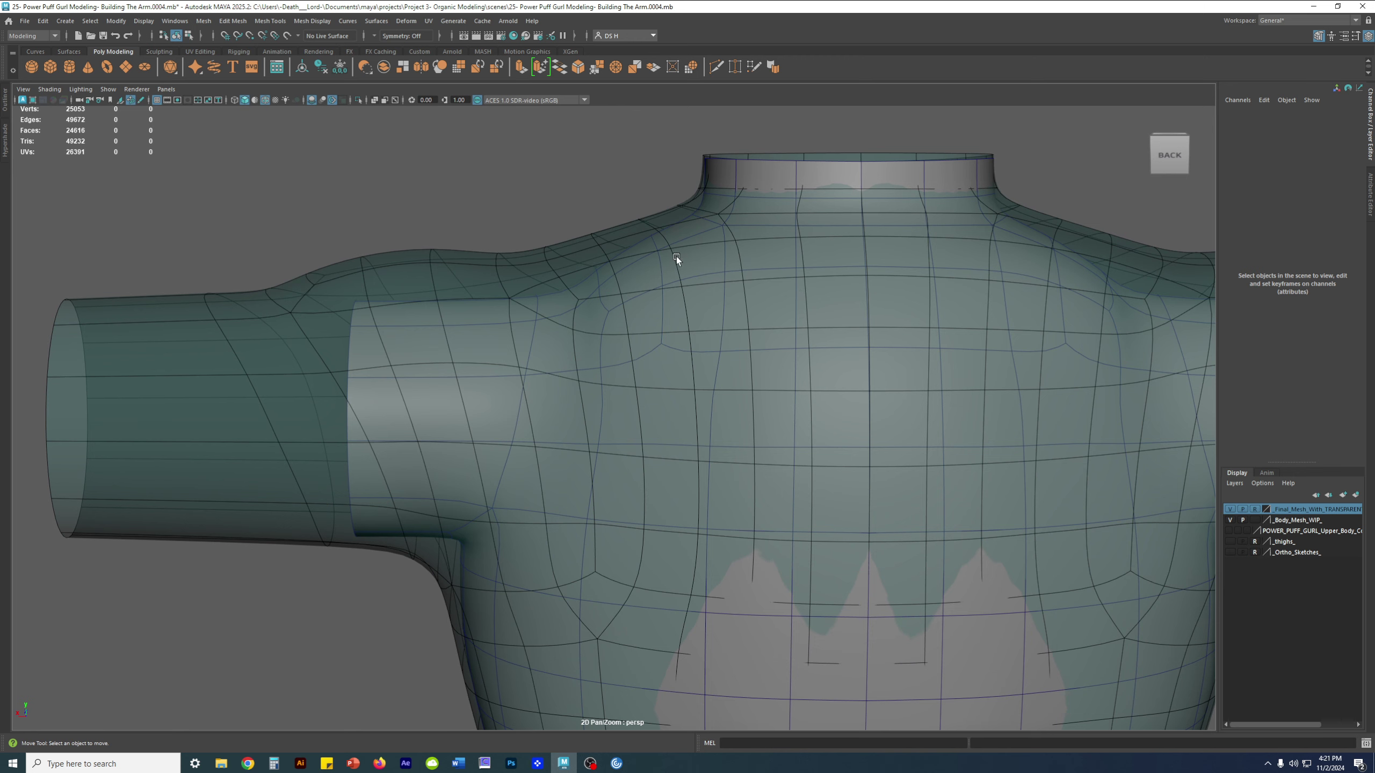
scroll(677, 260, "up", 5)
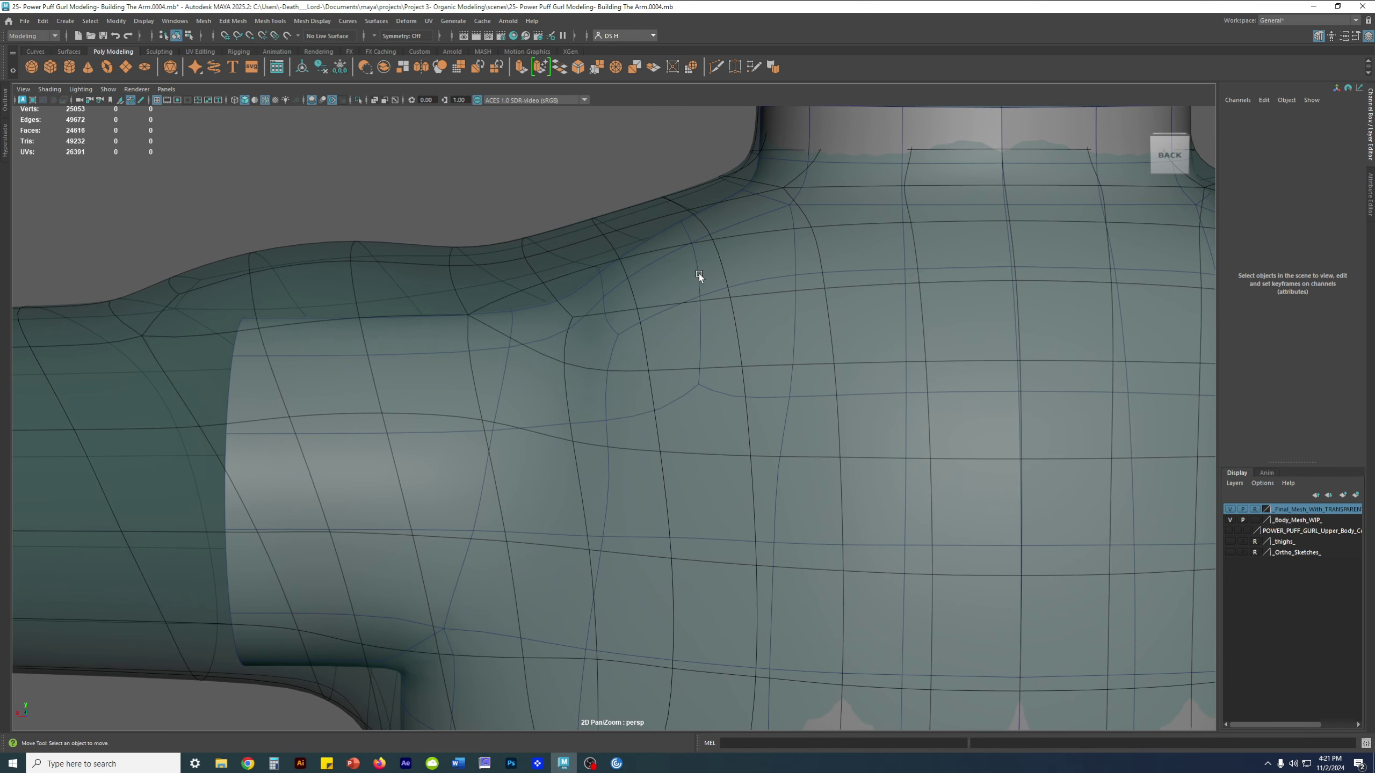
scroll(686, 398, "down", 4)
scroll(664, 235, "up", 3)
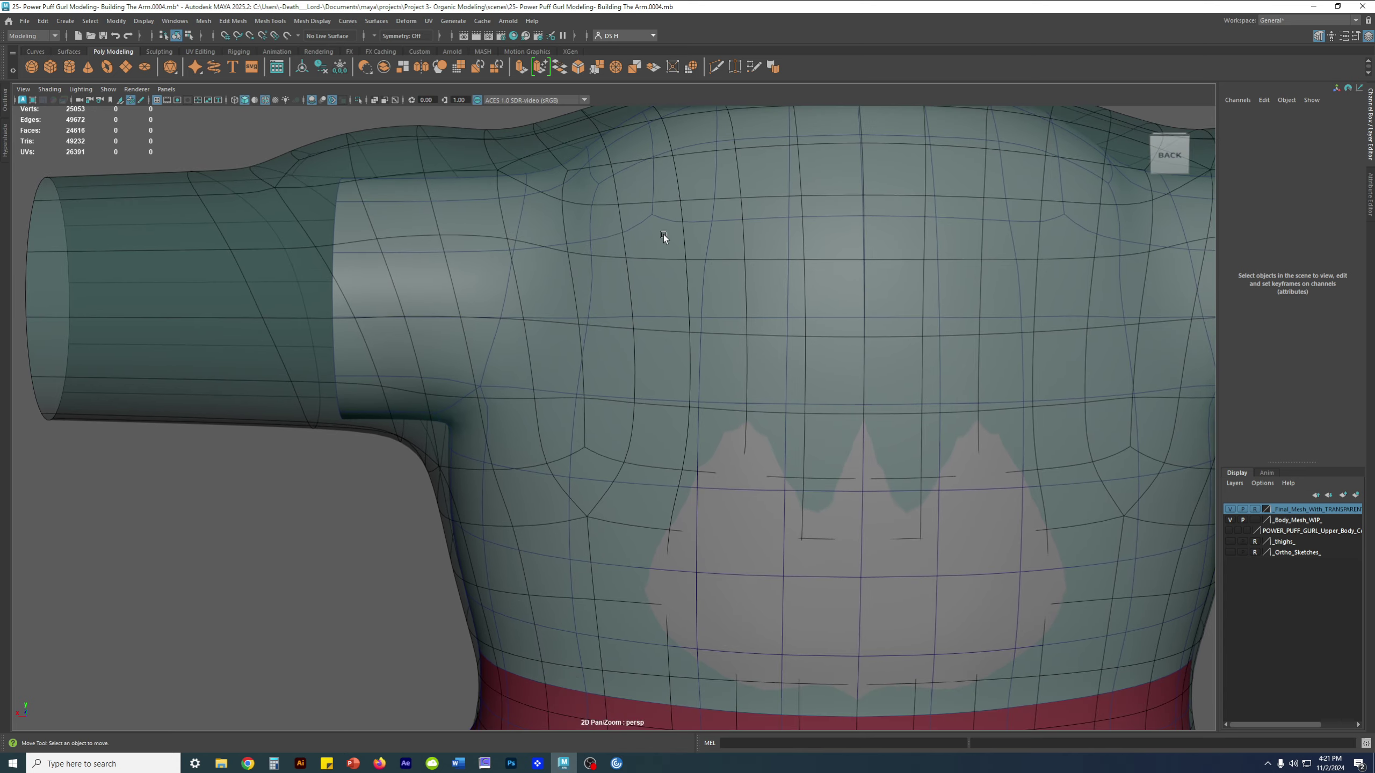
Hide the transparent final mesh layer and display the selected right half of the body unsmoothed
left_click(1230, 510)
left_click_drag(585, 398, 644, 410, "alt")
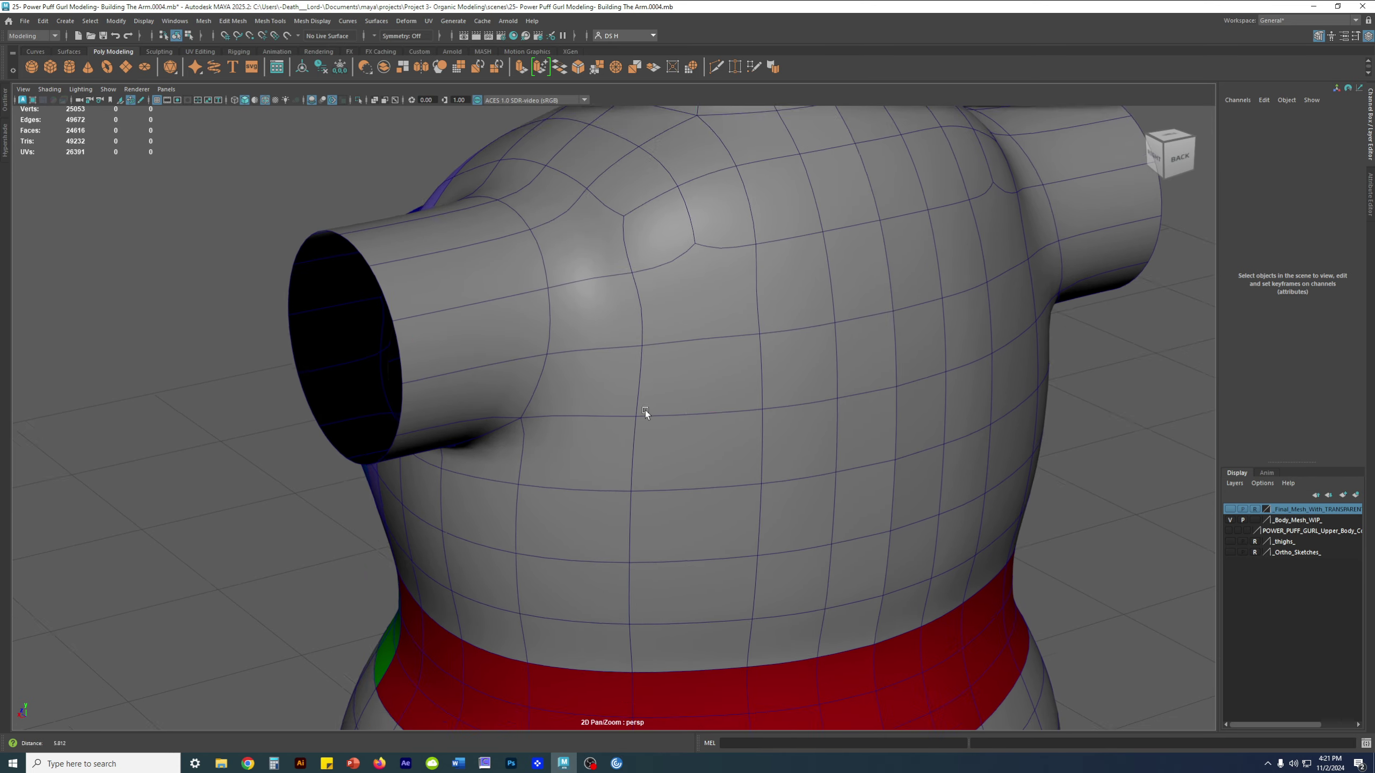
scroll(644, 411, "down", 1)
left_click(762, 370)
key("1")
left_click_drag(861, 379, 830, 372, "alt")
right_click_drag(831, 372, 673, 364, "alt")
left_click_drag(673, 364, 705, 367, "alt")
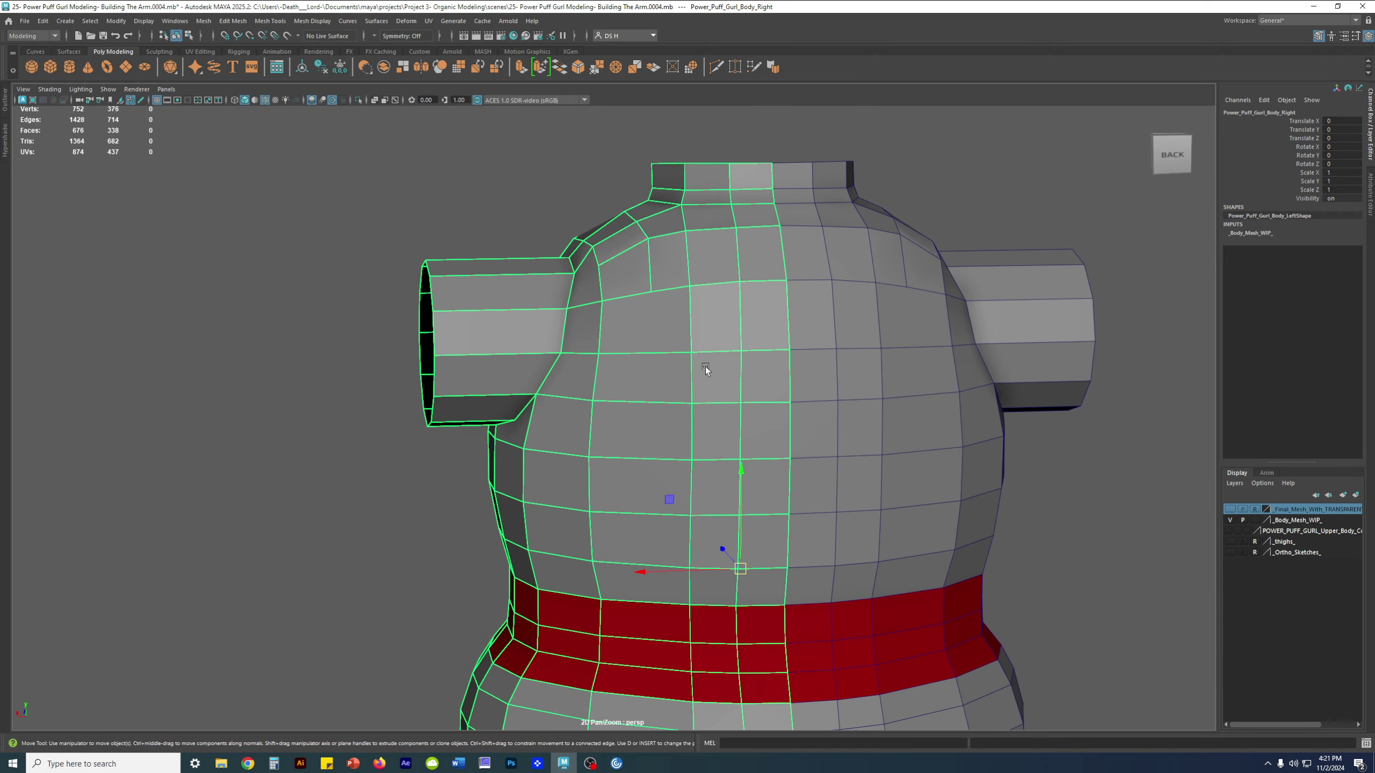
right_click_drag(705, 367, 652, 379, "alt")
middle_click_drag(652, 380, 632, 333, "alt")
middle_click_drag(657, 418, 654, 353, "alt")
Put the body's right half in edge selection mode and show the transparent final mesh over its smooth preview
right_click_drag(490, 271, 490, 233)
right_click_drag(709, 221, 564, 241, "alt")
left_click(1229, 510)
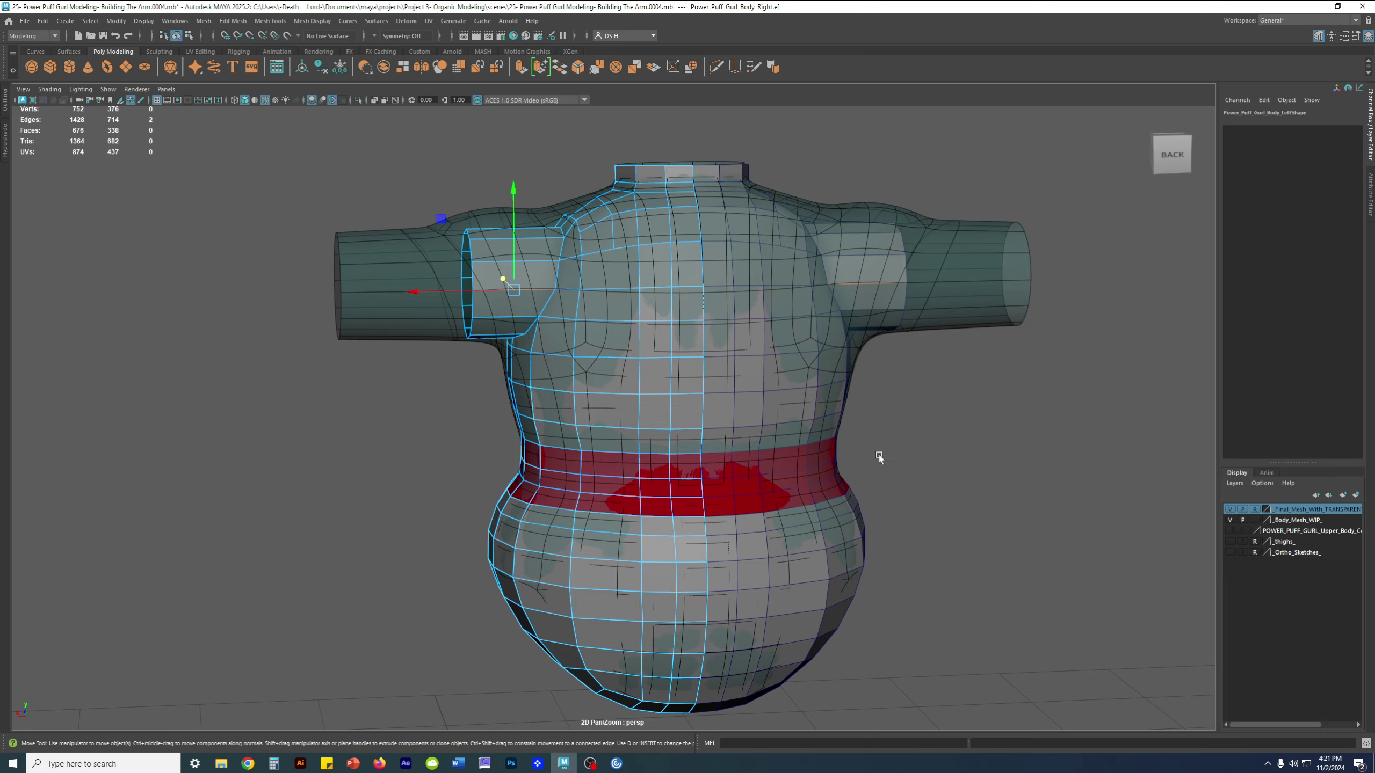
scroll(940, 466, "up", 4)
scroll(735, 247, "up", 6)
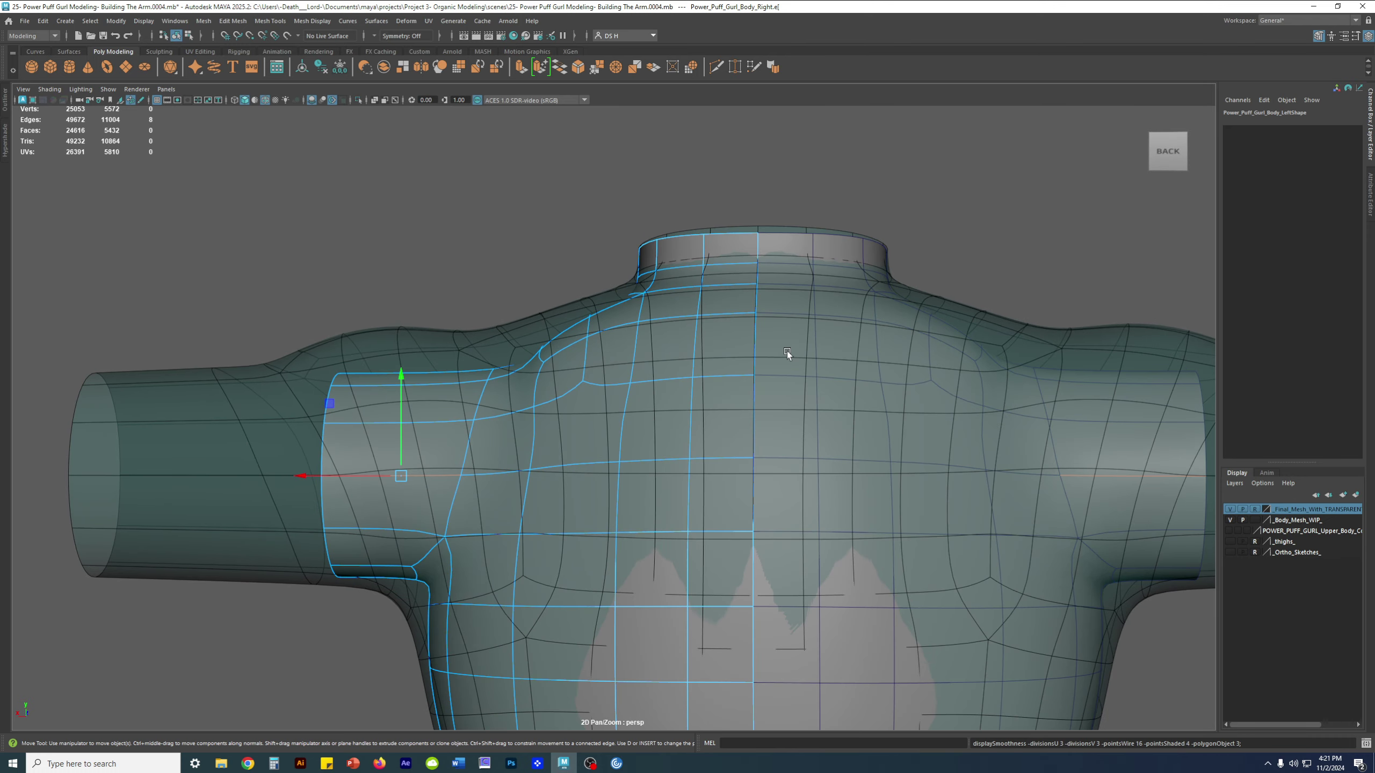
scroll(831, 376, "up", 2)
Select the vertical edge loop next to the back's centre line and examine how it runs down the torso
double_click(690, 308)
scroll(723, 273, "down", 5)
mouse_move(723, 272)
left_mouse_down("alt")
mouse_move(746, 370)
mouse_move(711, 264)
left_mouse_up("alt")
scroll(711, 264, "down", 3)
left_click_drag(624, 210, 583, 210, "alt")
left_click_drag(778, 425, 530, 390, "alt")
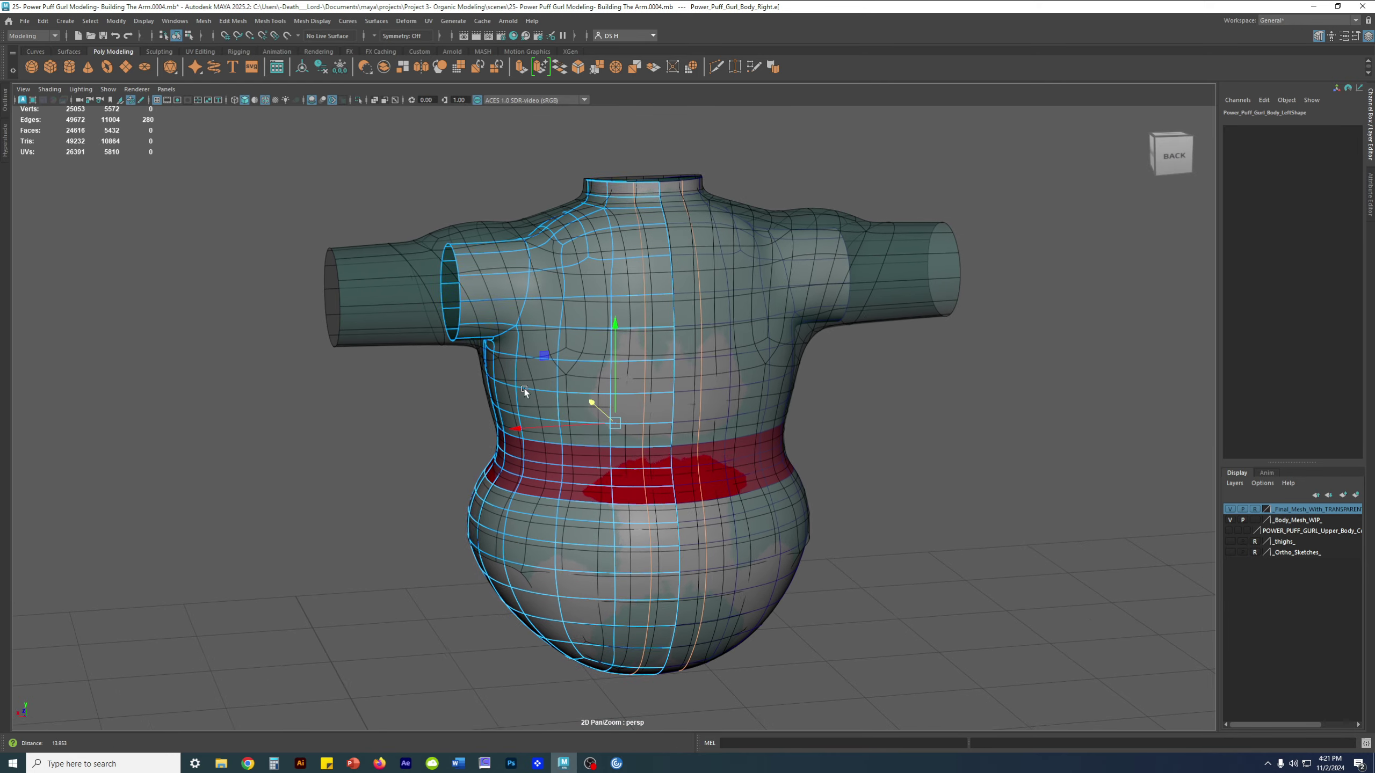
left_click_drag(660, 283, 627, 265, "alt")
middle_click_drag(672, 230, 673, 214, "alt")
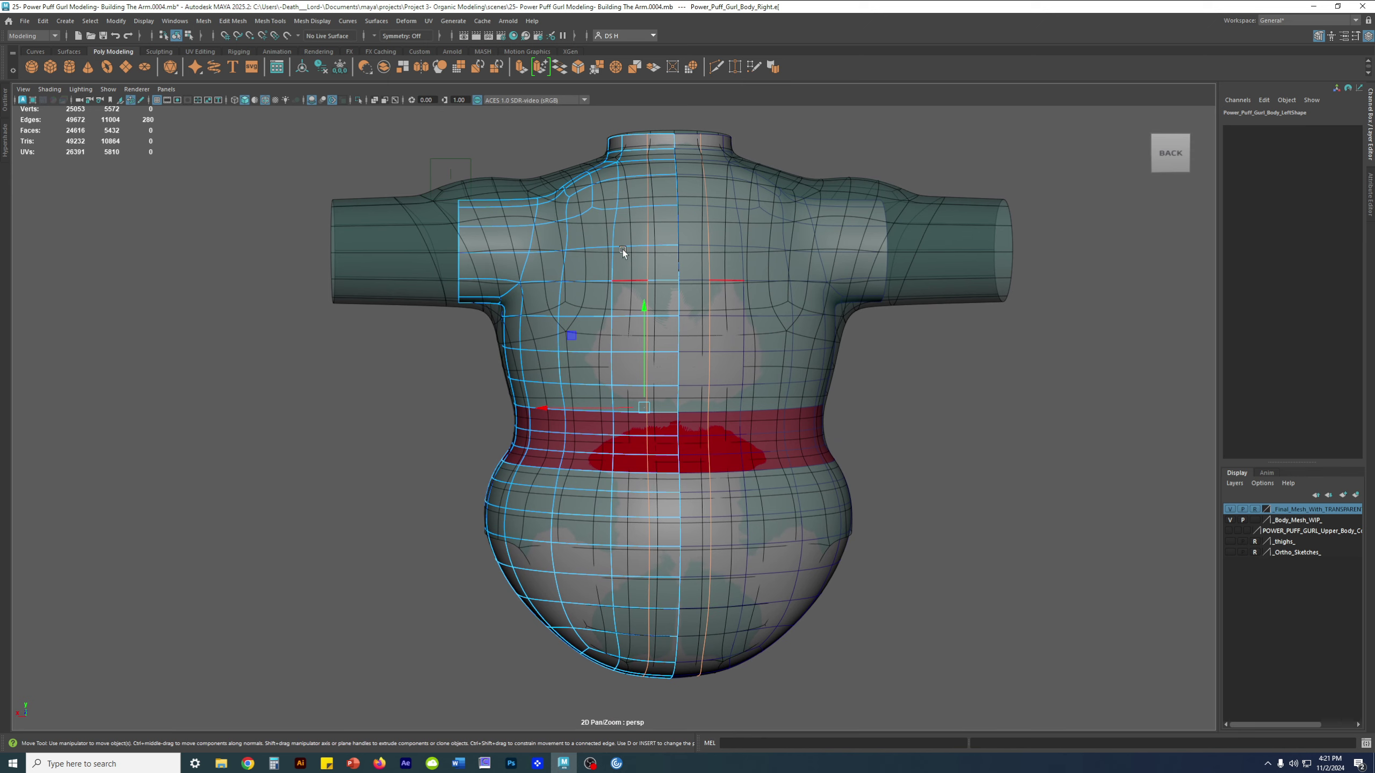
Compare the selected back edge loop with the transparent final mesh's edge flow around the neck and upper back
middle_click_drag(519, 175, 479, 390, "alt")
right_click_drag(479, 390, 829, 532, "alt")
right_click_drag(385, 286, 657, 375, "alt")
right_click_drag(571, 339, 658, 369, "alt")
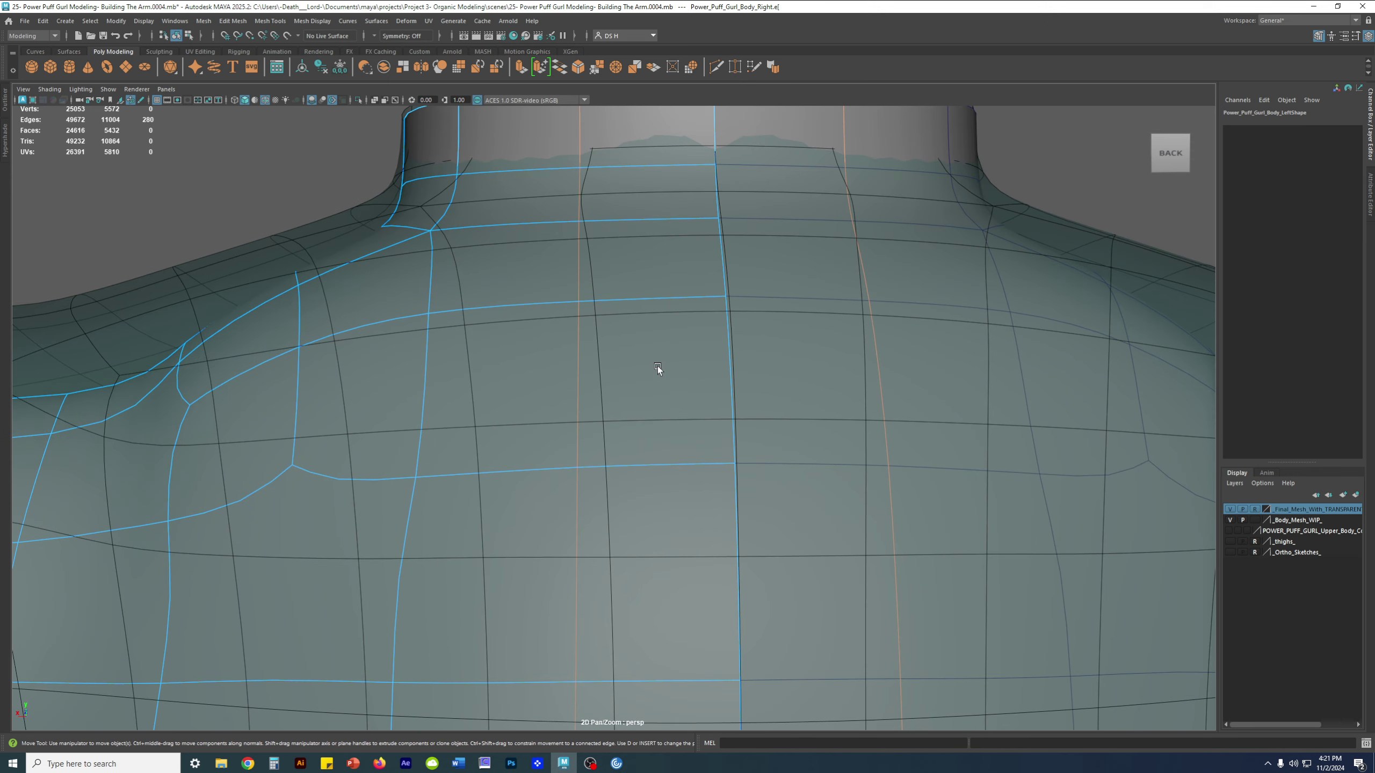
middle_click_drag(554, 259, 621, 351, "alt")
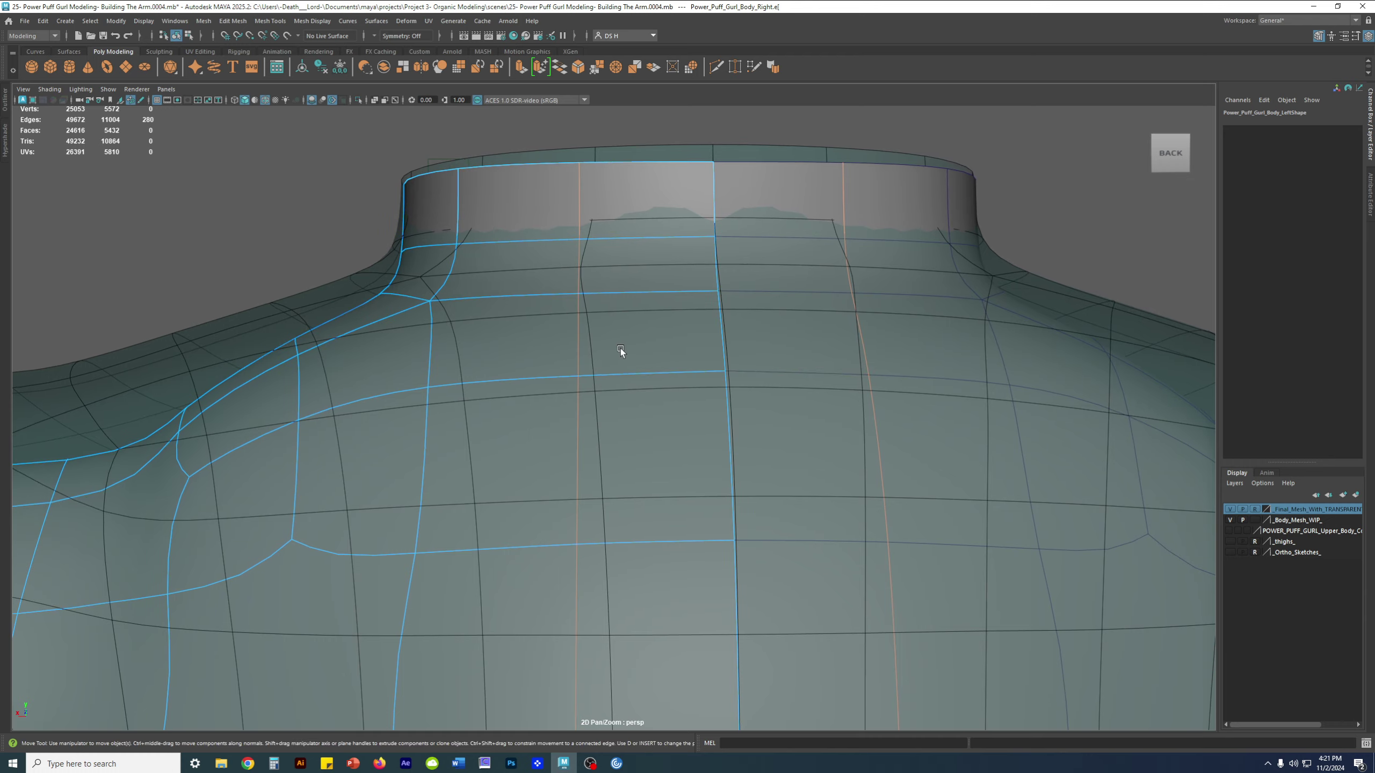
Hide the work-in-progress body mesh layer and examine the transparent final mesh's neck and shoulder topology from behind and above
left_click(1230, 520)
right_click_drag(927, 448, 557, 469, "alt")
left_click_drag(557, 468, 666, 474, "alt")
right_click_drag(666, 475, 482, 459, "alt")
left_click_drag(482, 459, 487, 396, "alt")
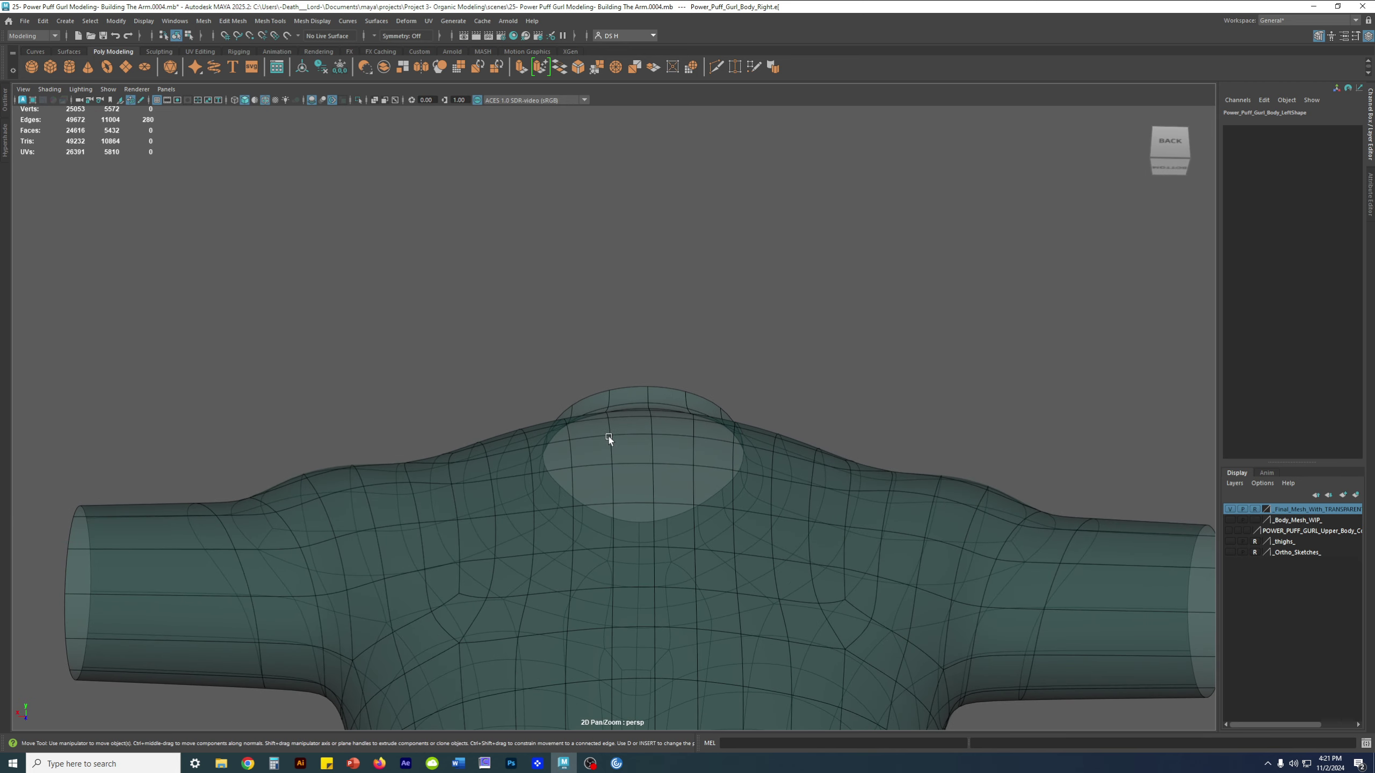
Hide the transparent final mesh layer and show the body mesh layer in its place
left_click(1230, 509)
scroll(604, 374, "down", 5)
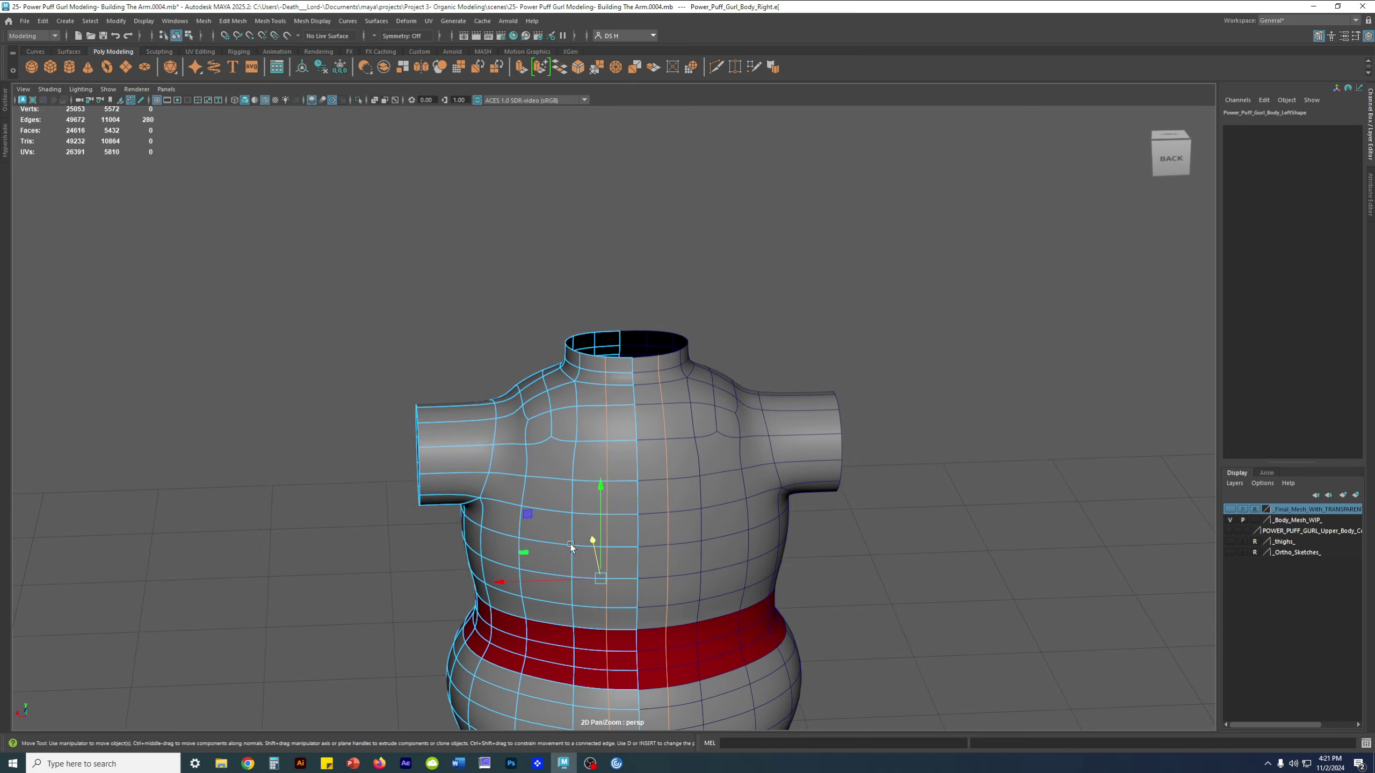
left_click_drag(570, 338, 538, 372, "alt")
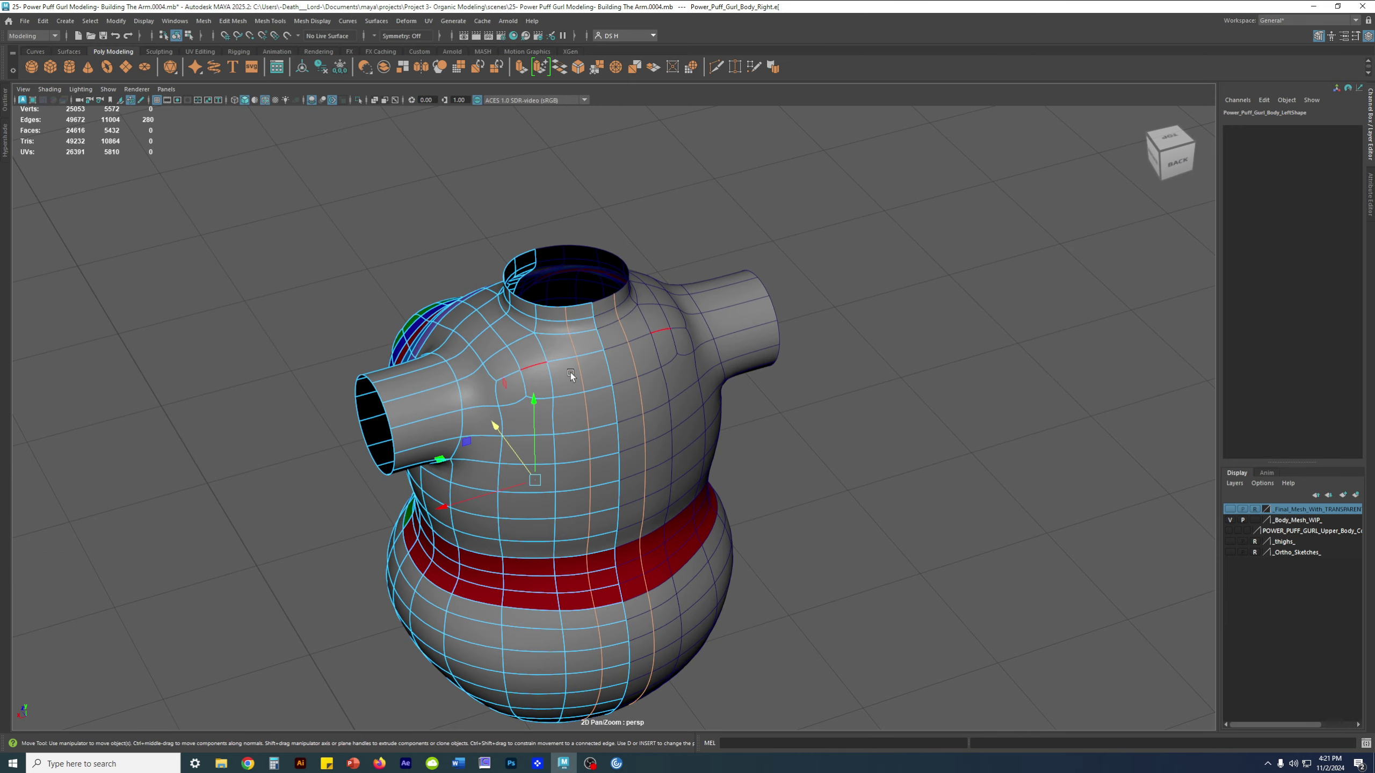
Deselect the front part of the selected edge loop, keeping only the edges down the back and underside
left_click_drag(613, 418, 660, 703, "alt")
left_click_drag(593, 674, 647, 518, "alt")
left_click_drag(274, 256, 463, 544, "ctrl")
left_click_drag(410, 325, 471, 307, "alt")
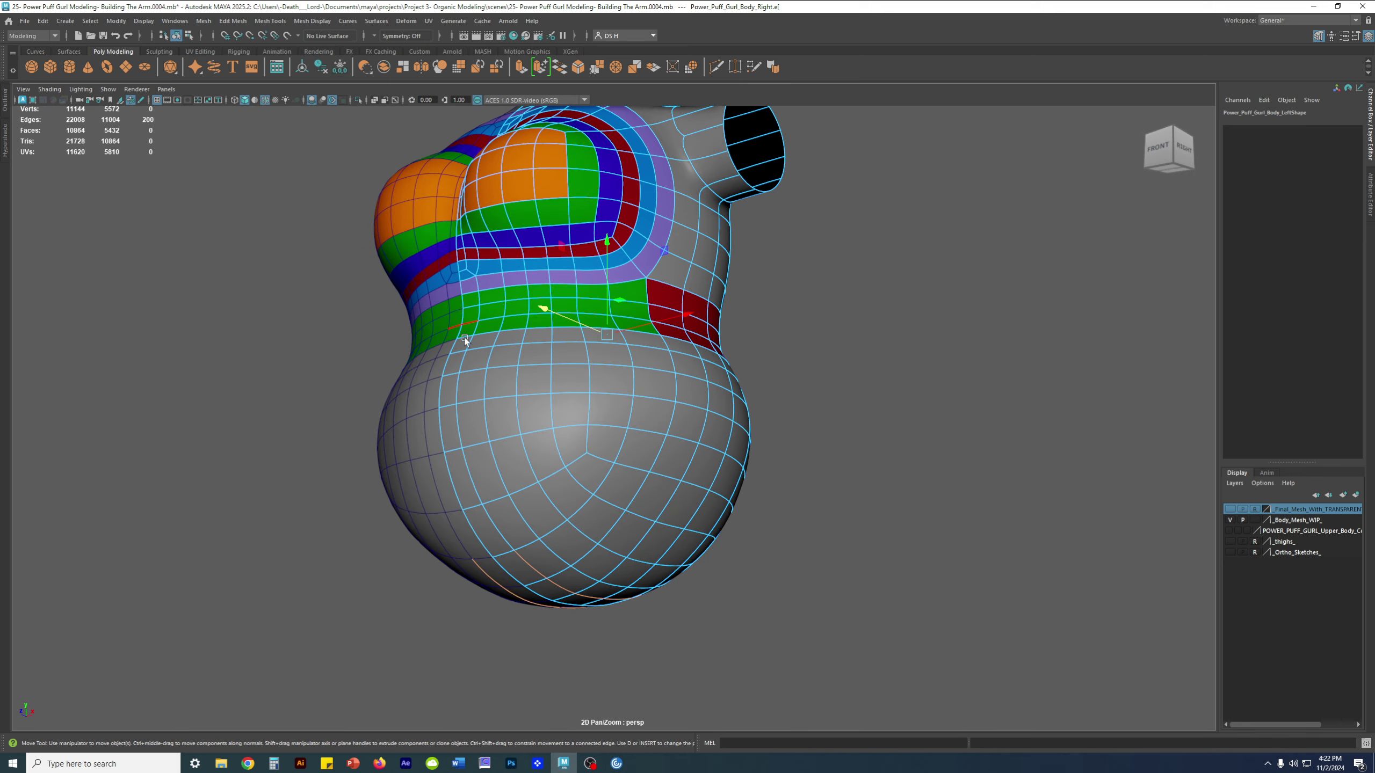
left_click_drag(657, 451, 697, 473, "alt")
left_click_drag(555, 359, 596, 374, "alt")
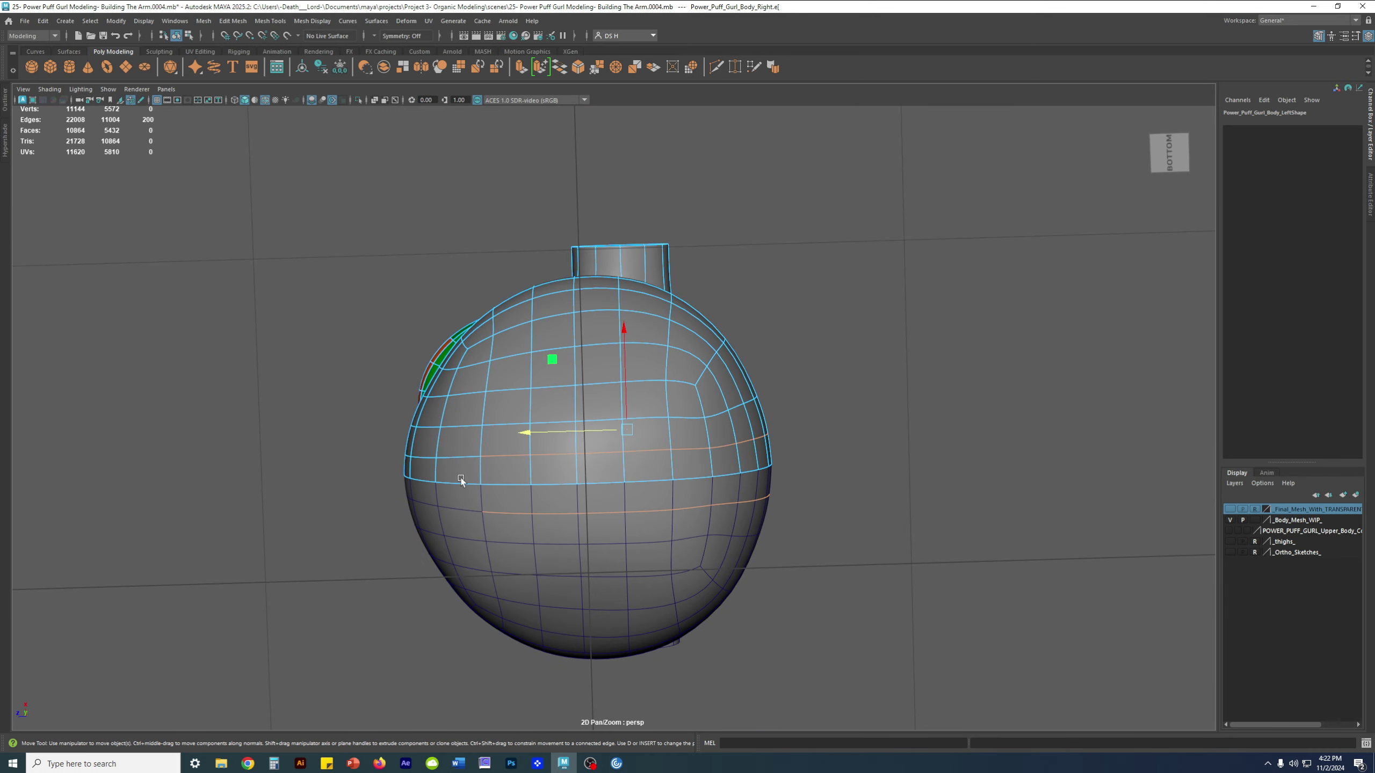
left_click_drag(576, 455, 590, 370, "alt")
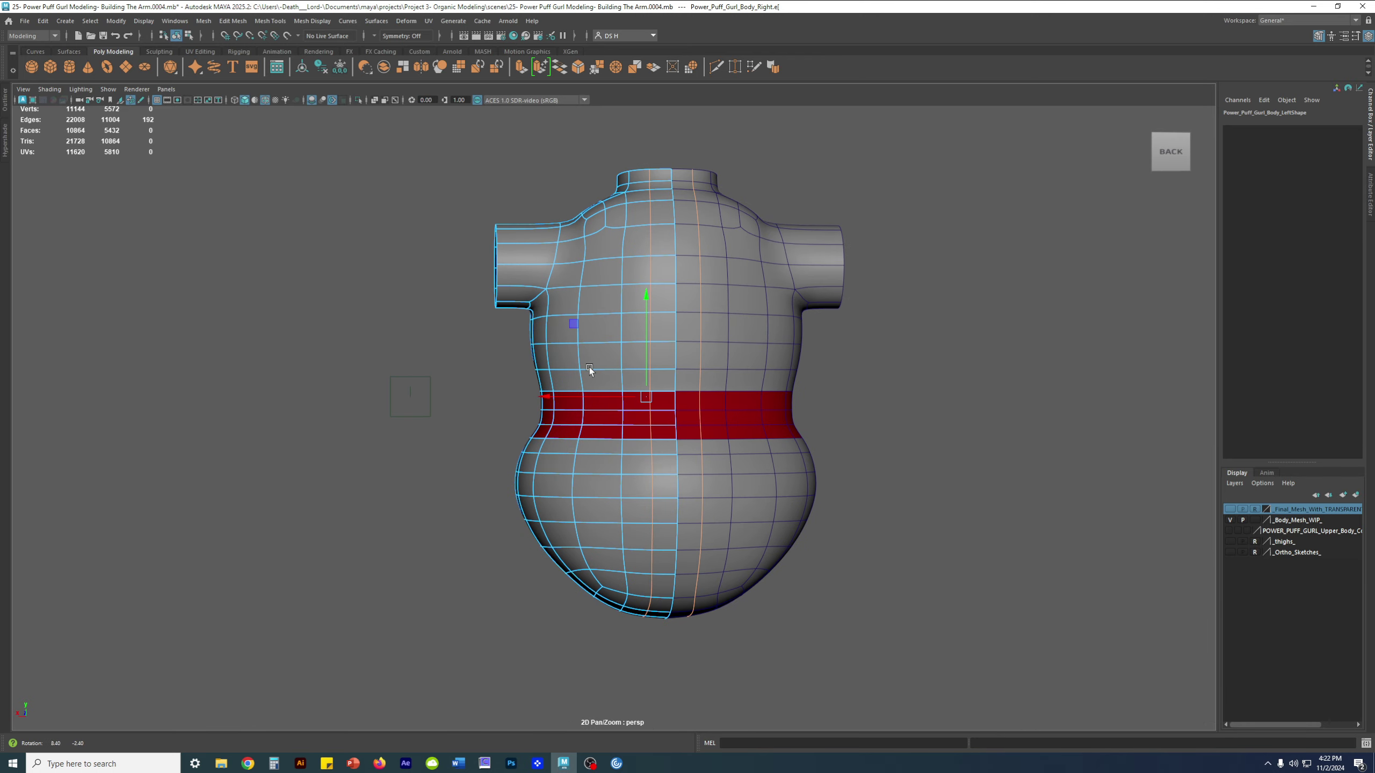
Display the body's right half unsmoothed and set the Move tool's transform constraint to Edge Slide
key("1")
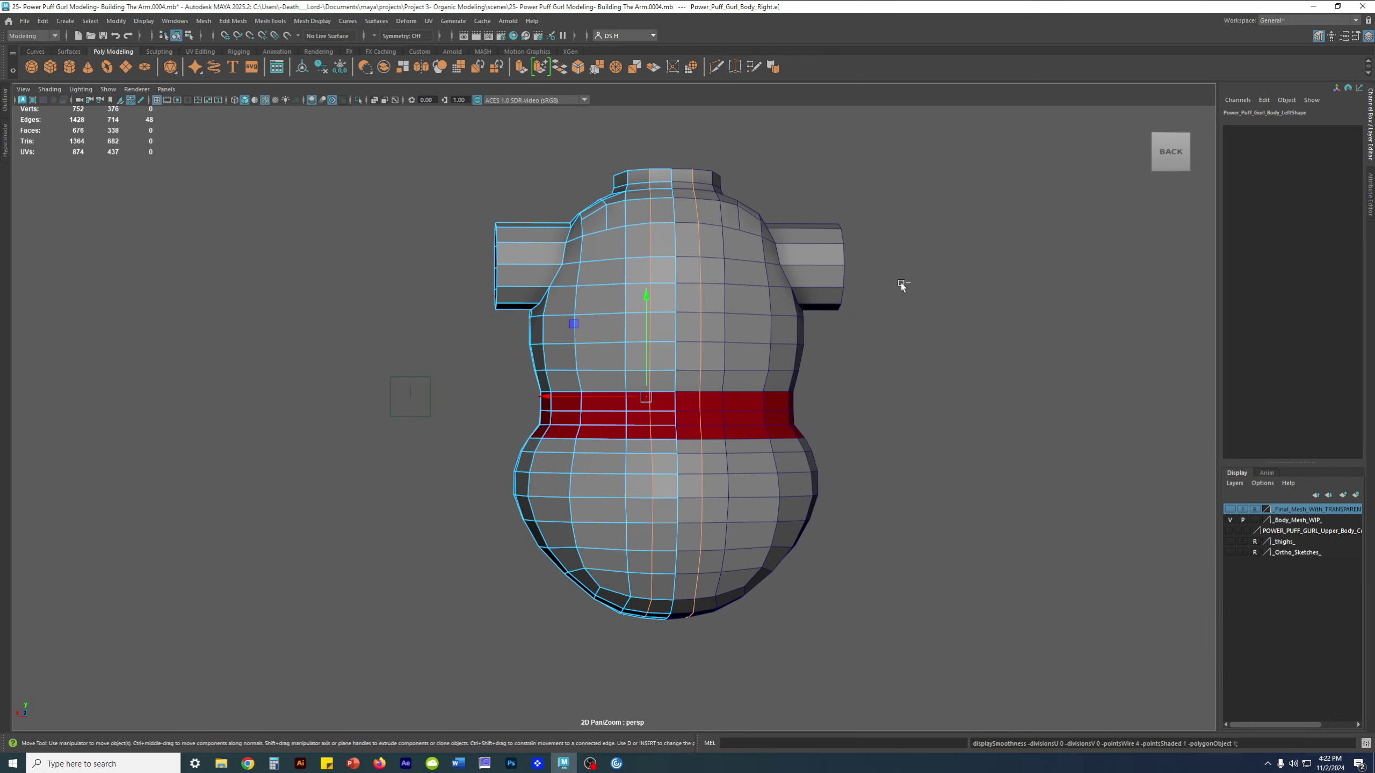
key("w")
left_click(902, 280)
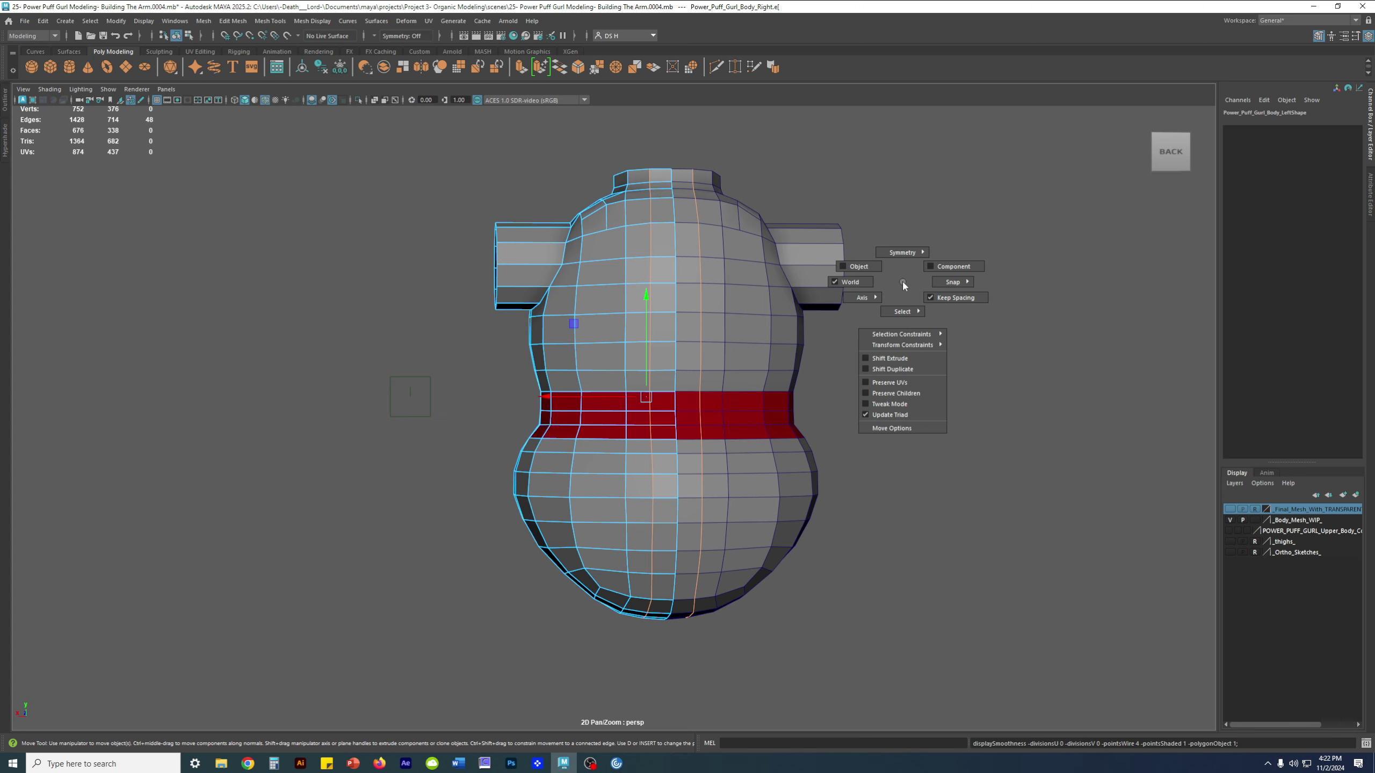
mouse_move(920, 345)
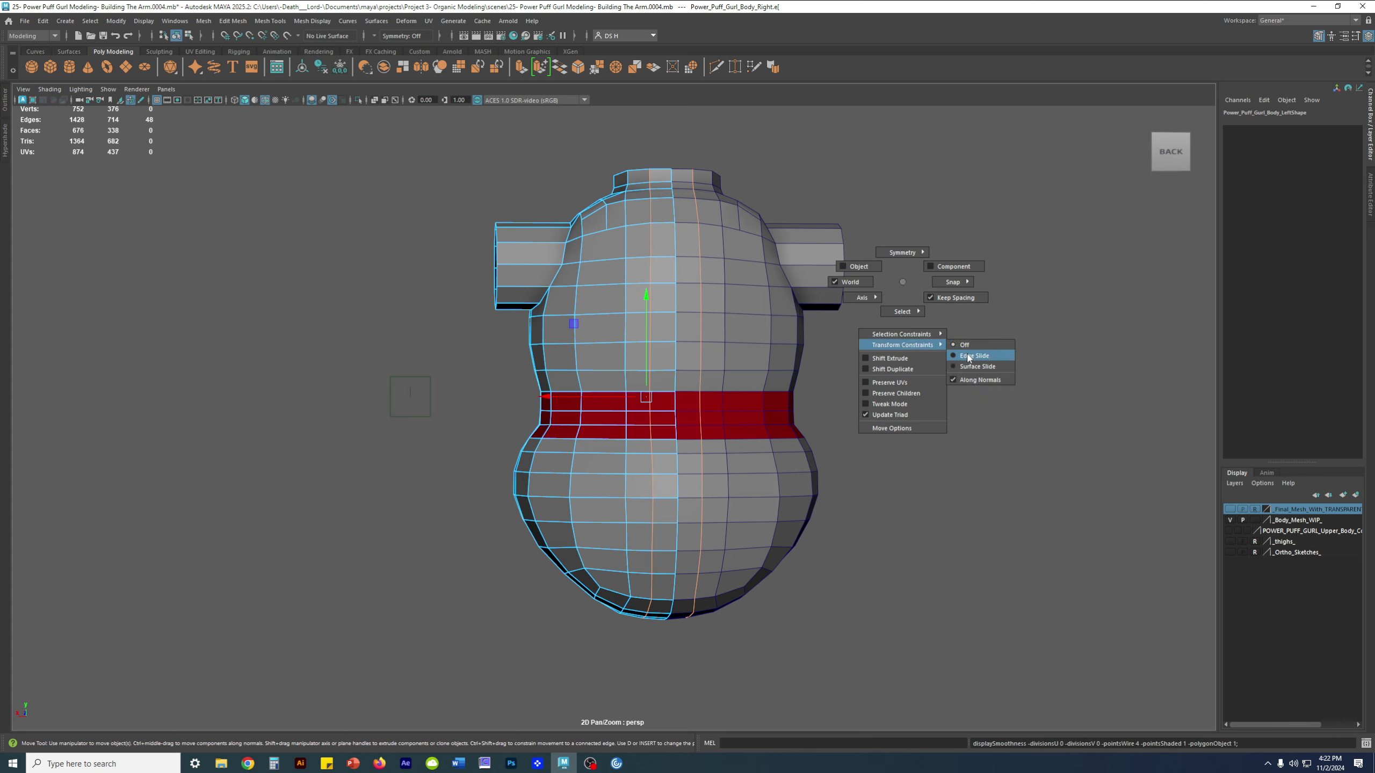
left_click(995, 355)
Slide the selected back edge loop toward the centre line and check the spacing in smooth preview
left_click_drag(703, 275, 734, 363, "alt")
middle_click_drag(732, 295, 731, 325, "alt")
right_click_drag(731, 325, 923, 393, "alt")
left_click_drag(602, 502, 765, 450)
key("3")
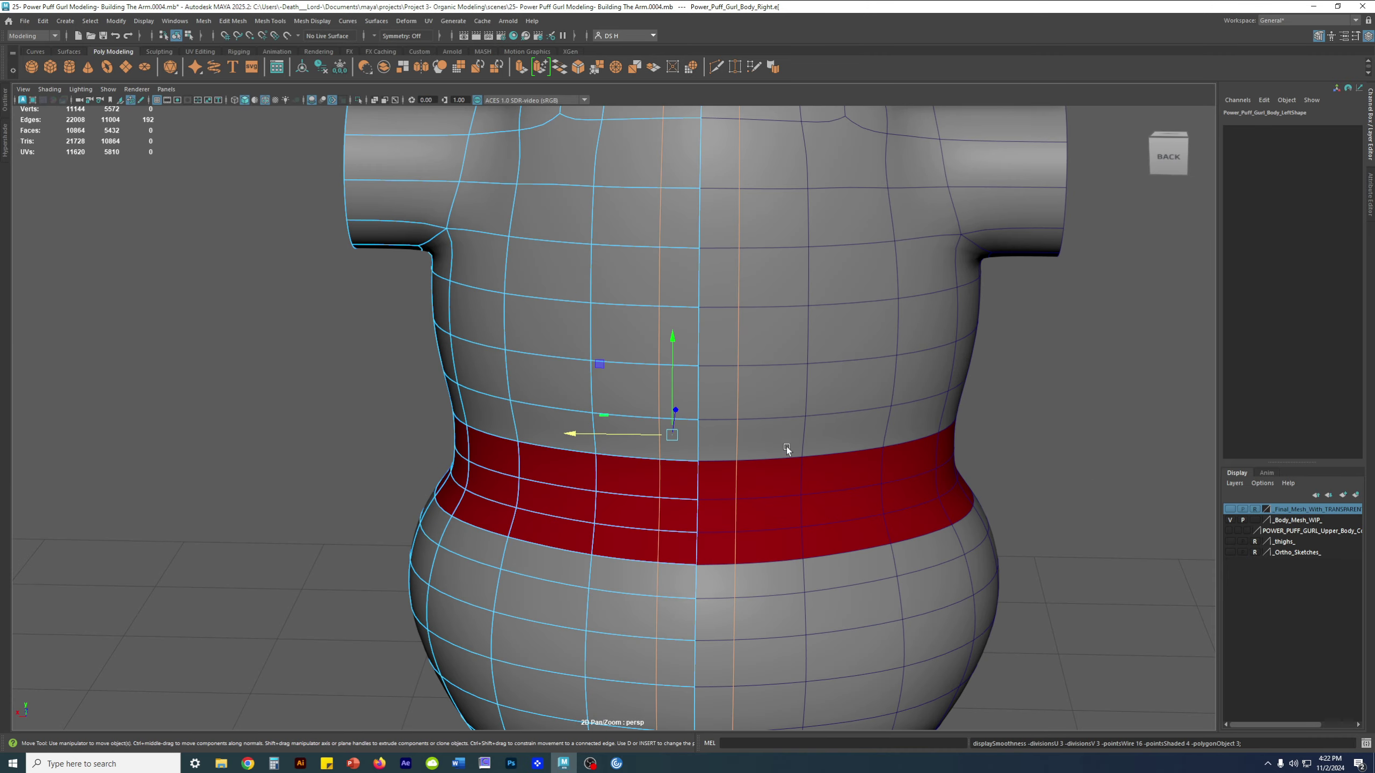
right_click_drag(765, 450, 769, 230, "alt")
middle_click_drag(769, 229, 763, 359, "alt")
right_click_drag(763, 359, 855, 389, "alt")
key("1")
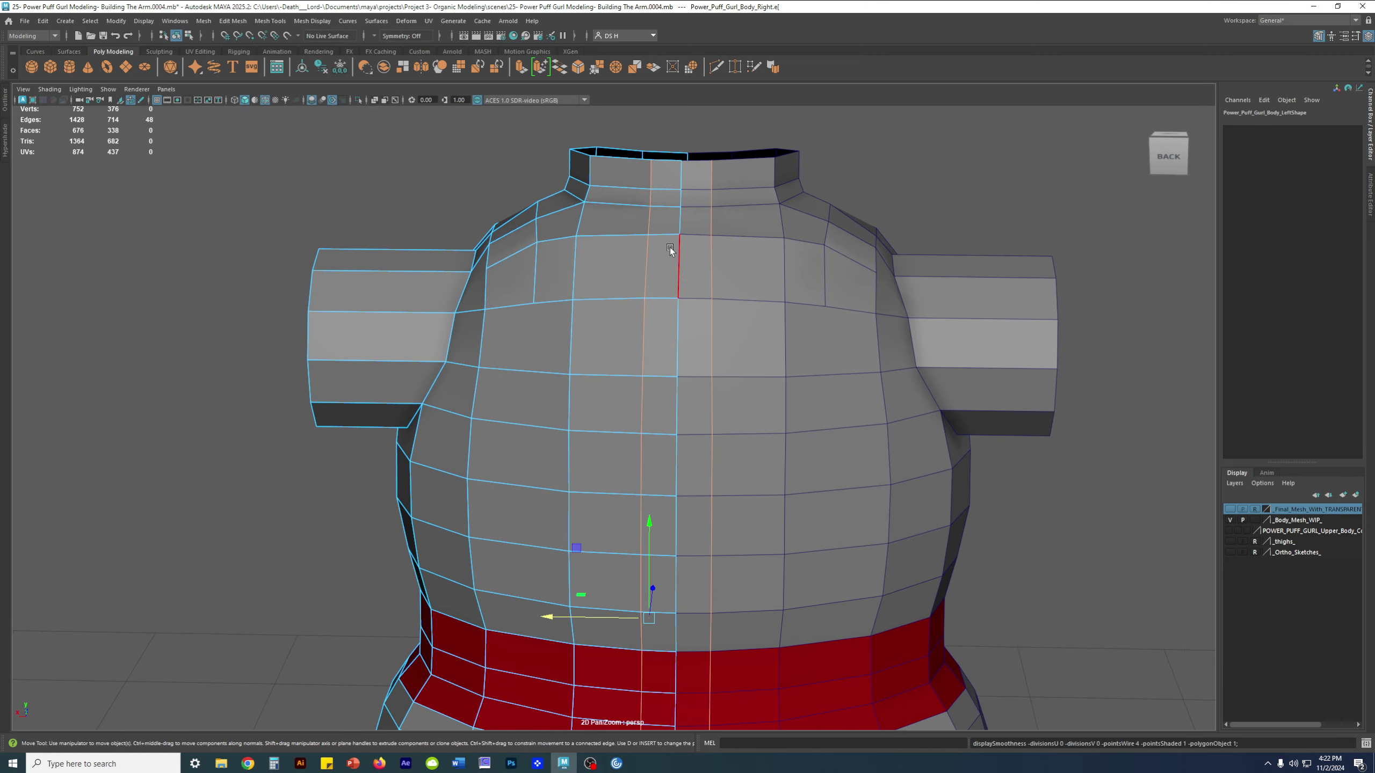
Select the second vertical edge line from the back's centre, from below the neck down to the underside
left_click_drag(865, 400, 802, 398, "alt")
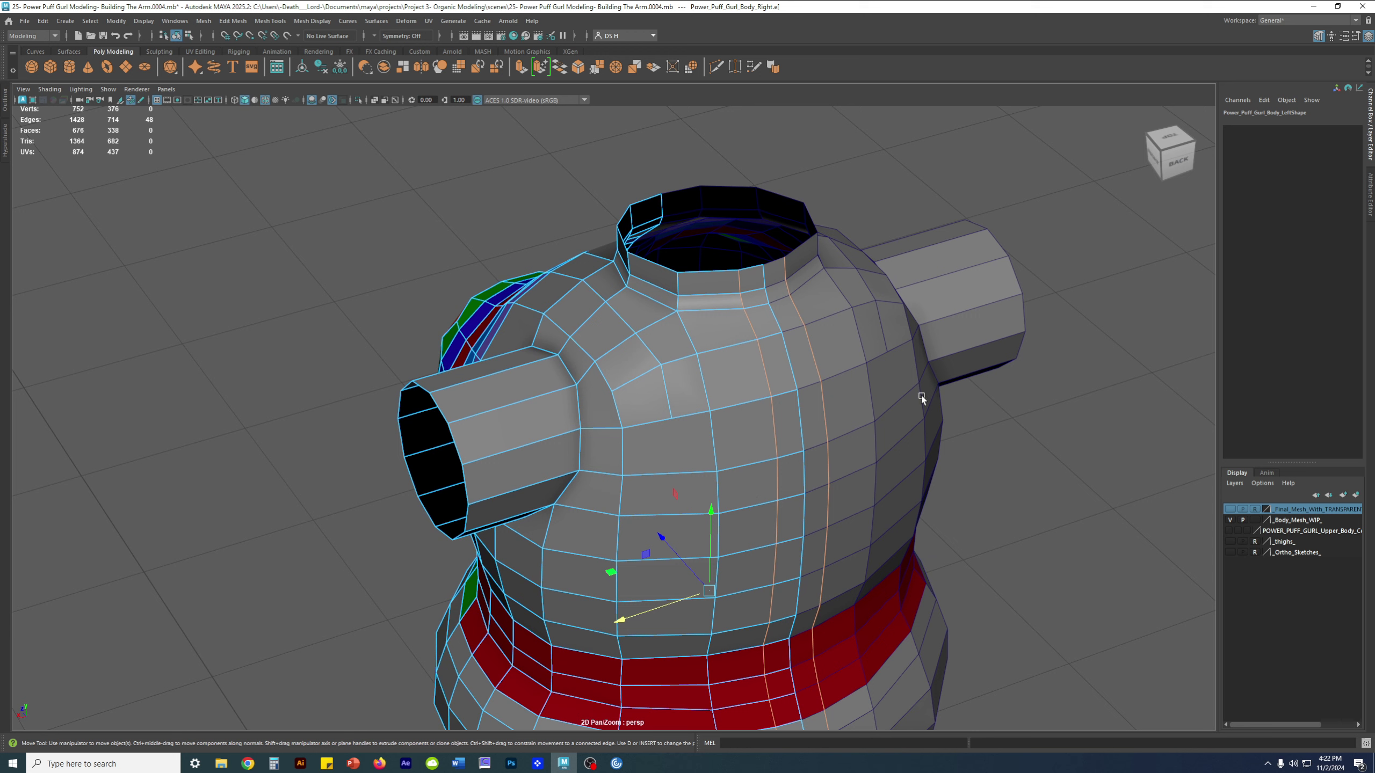
left_click_drag(827, 420, 829, 392, "alt")
right_click_drag(703, 275, 687, 316, "alt")
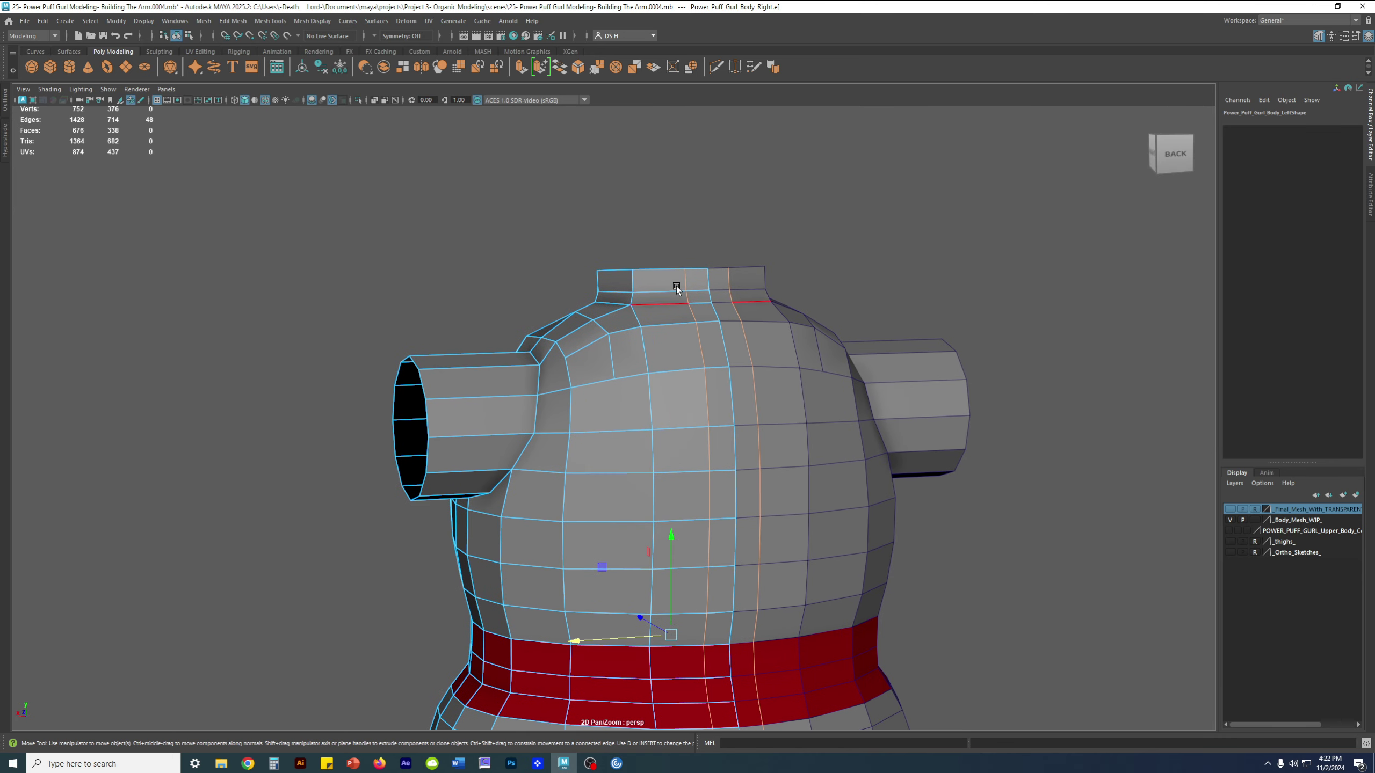
mouse_move(651, 348)
left_mouse_down("alt")
mouse_move(649, 379)
mouse_move(645, 348)
left_mouse_up("alt")
left_click(644, 346)
left_click_drag(683, 612, 602, 430, "alt")
double_click(697, 545, "shift")
middle_click_drag(602, 429, 609, 294, "alt")
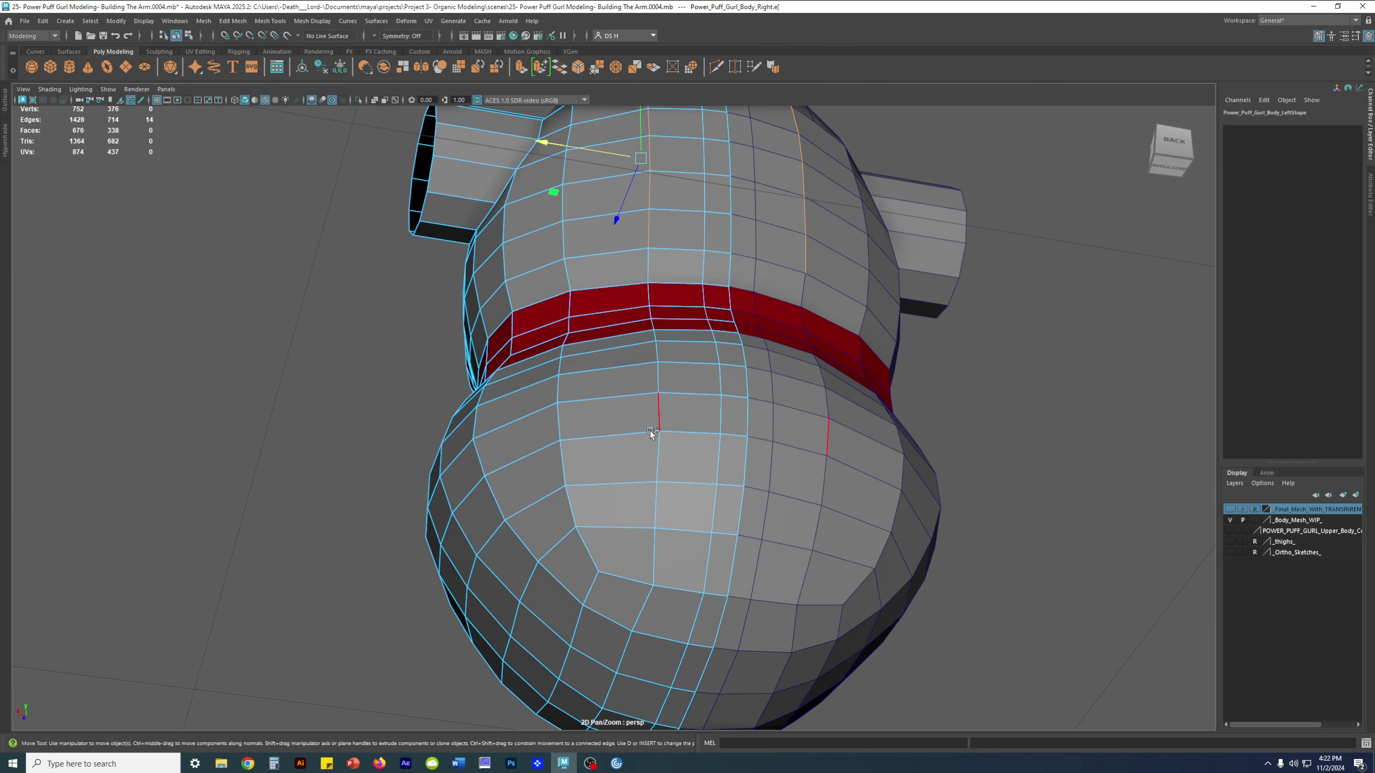
double_click(653, 541, "shift")
mouse_move(714, 369)
left_mouse_down("alt")
mouse_move(869, 452)
mouse_move(846, 396)
mouse_move(796, 343)
mouse_move(713, 362)
left_mouse_up("alt")
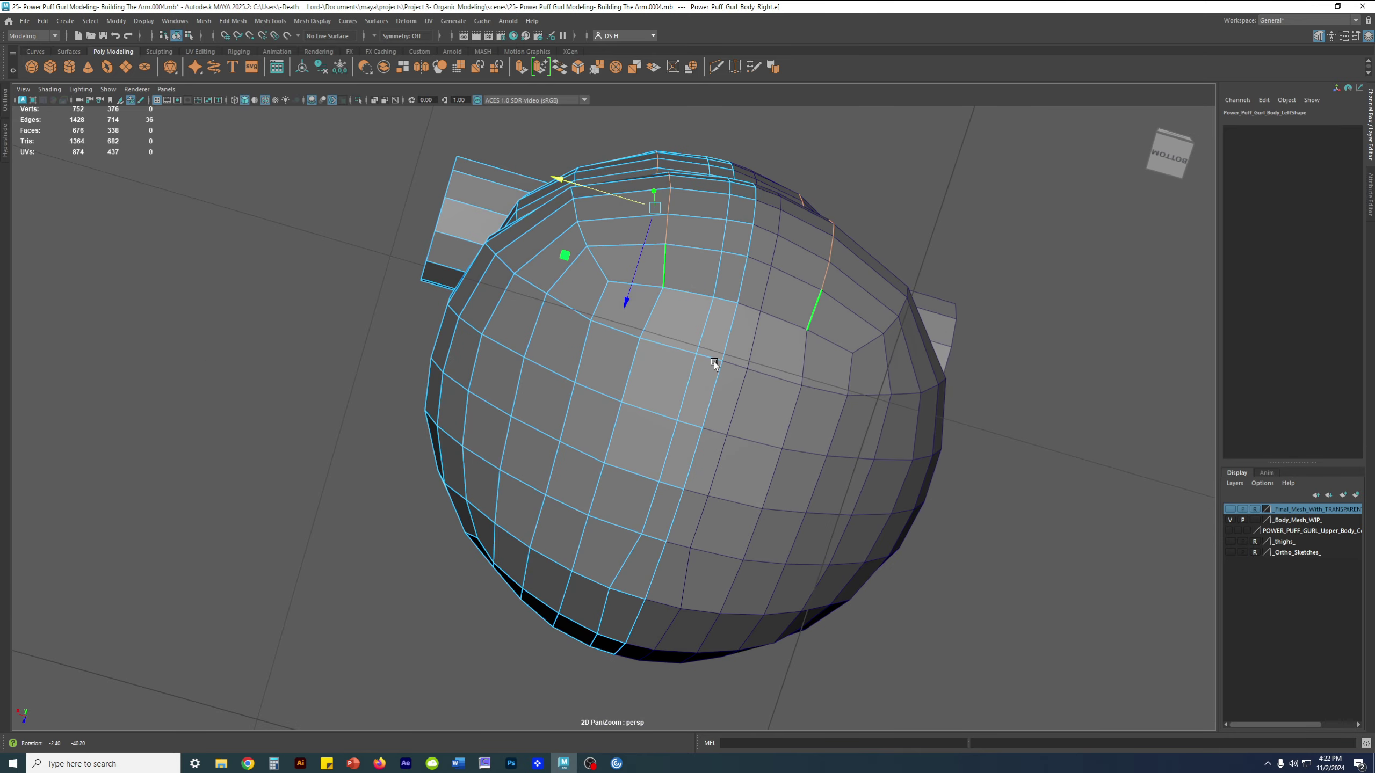
left_click_drag(703, 304, 649, 446, "alt")
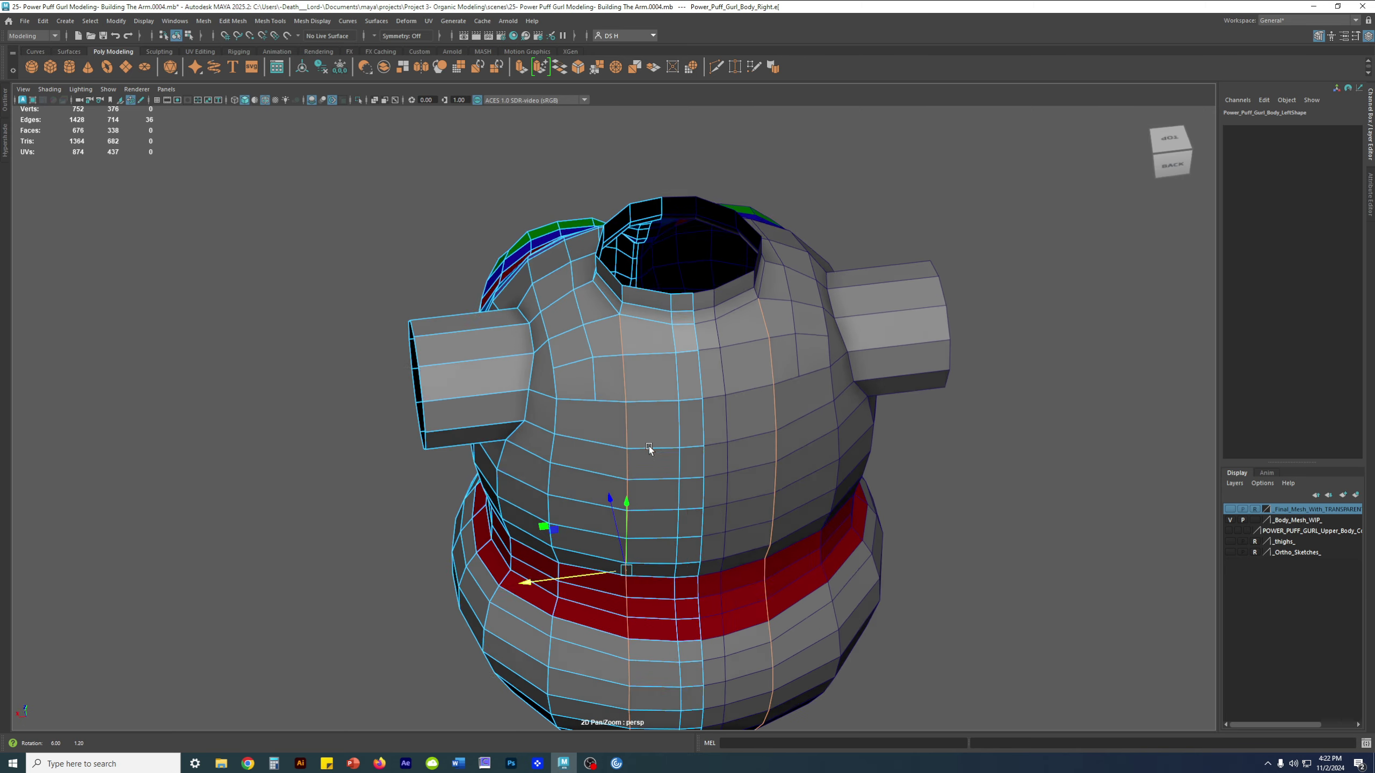
Nudge the selected back edges with edge slide and deselect the diagonal edge joining them to the neck corner
left_click_drag(535, 576, 540, 576)
middle_click_drag(580, 362, 591, 482, "alt")
right_click_drag(591, 482, 752, 484, "alt")
scroll(677, 488, "up", 3)
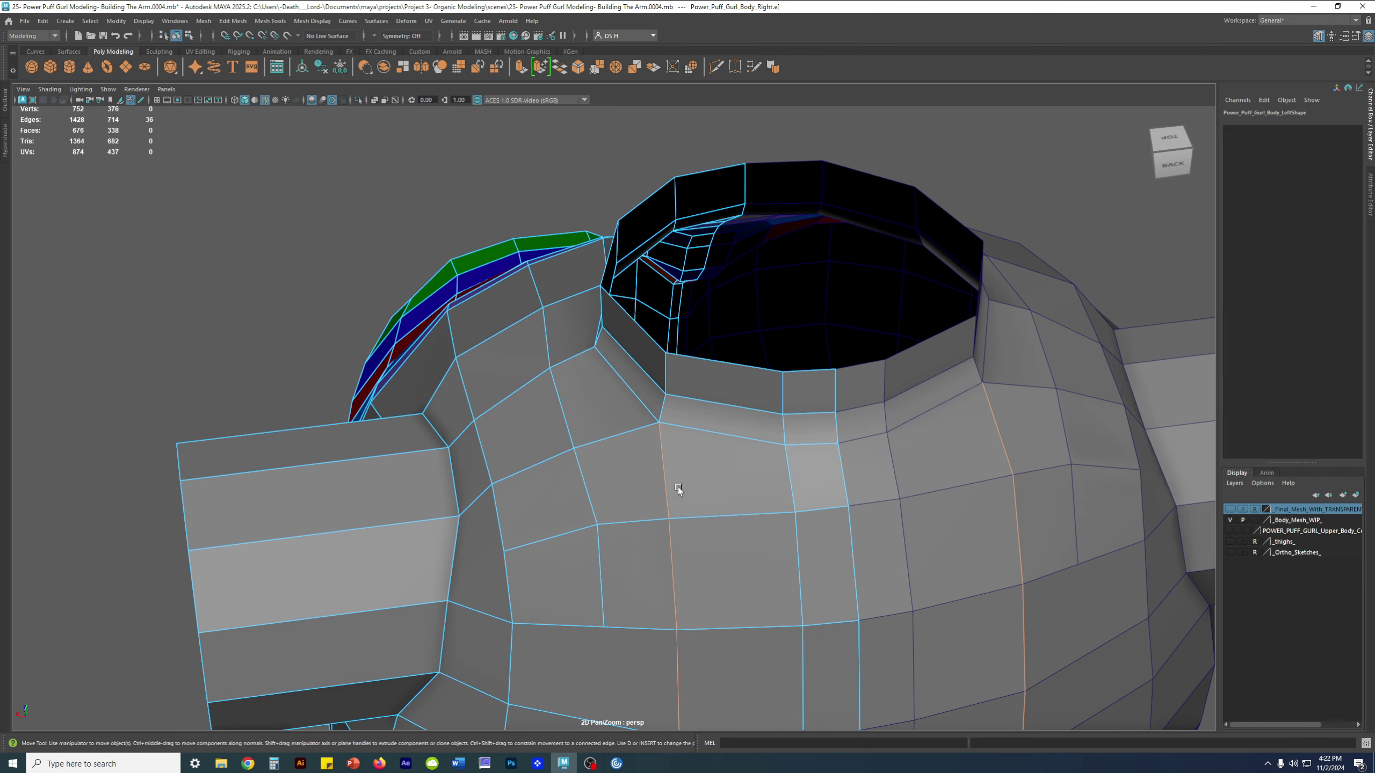
left_click(662, 450, "ctrl")
scroll(658, 490, "down", 5)
middle_click_drag(649, 532, 619, 426, "alt")
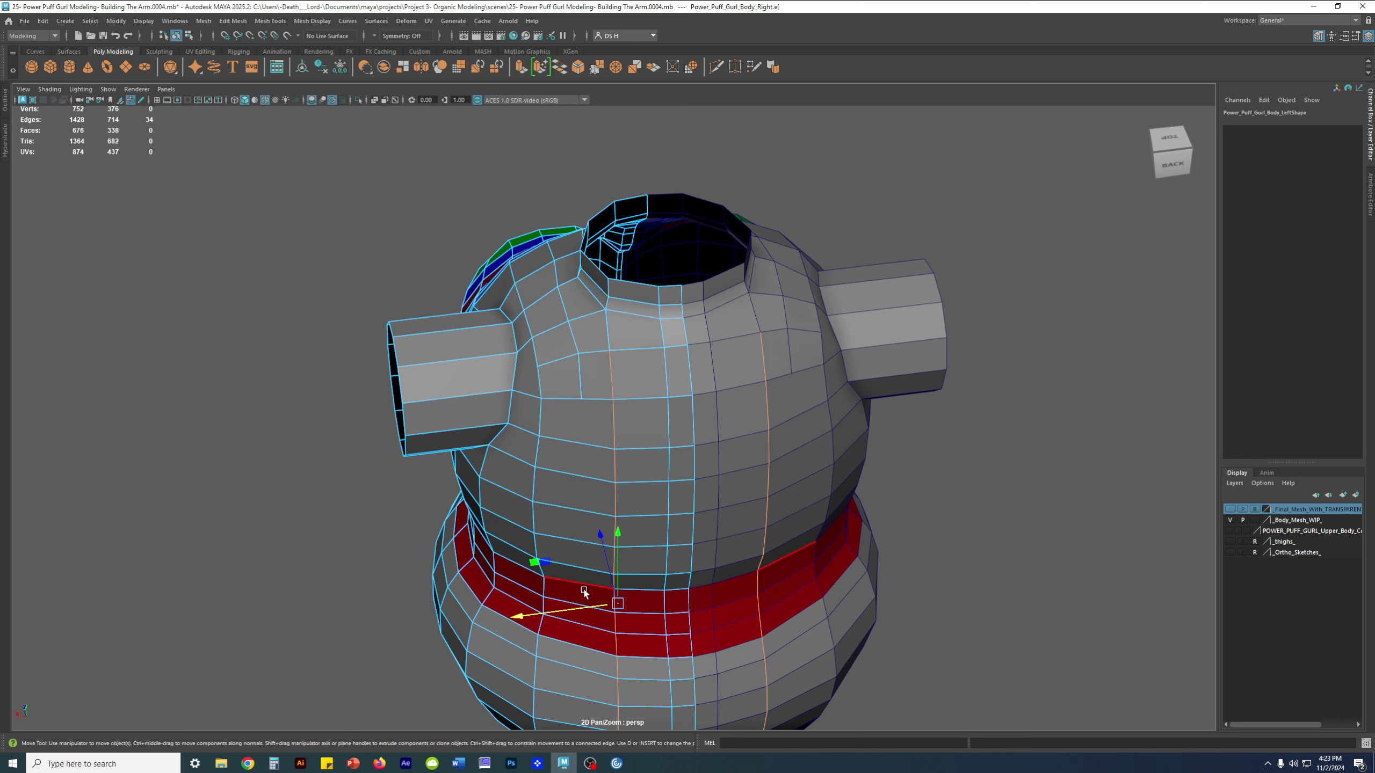
Slide the remaining selected back edges toward the centre line
left_click_drag(526, 617, 583, 575, "ctrl+shift")
scroll(590, 325, "up", 1)
middle_click_drag(594, 312, 570, 525, "alt")
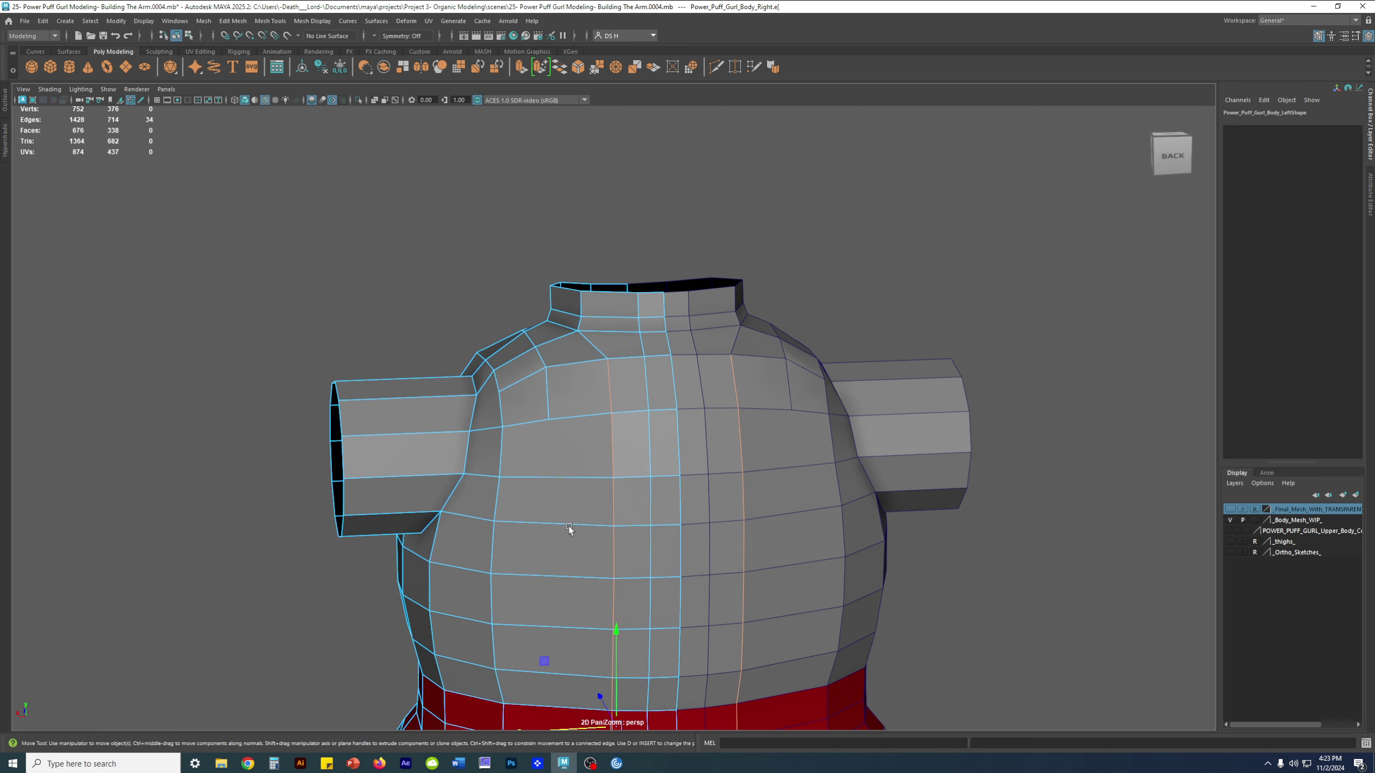
scroll(569, 524, "up", 2)
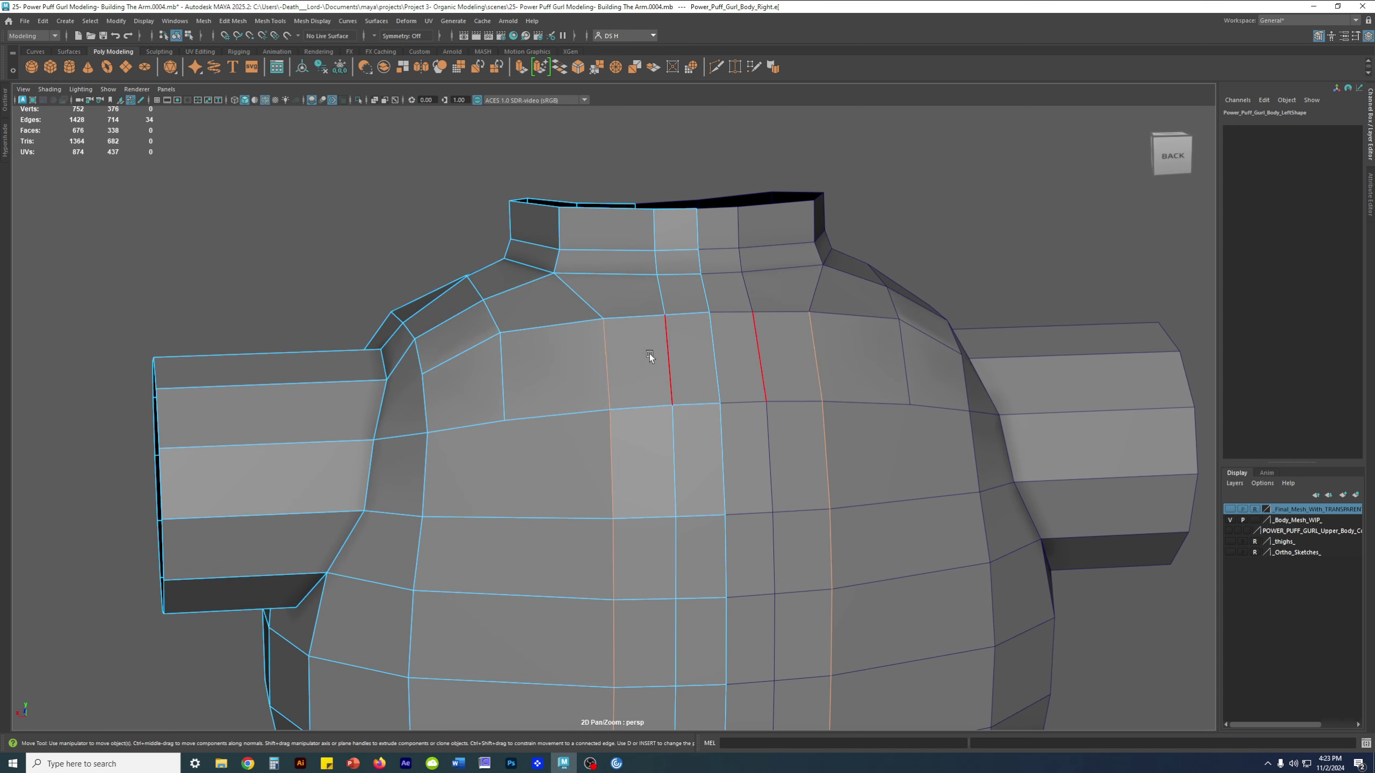
Slide the selected back edges slightly outward to even the spacing across the back
scroll(765, 408, "down", 1)
left_click_drag(765, 408, 823, 463, "alt")
scroll(652, 461, "down", 3)
middle_click_drag(652, 462, 729, 398, "alt")
scroll(729, 398, "down", 2)
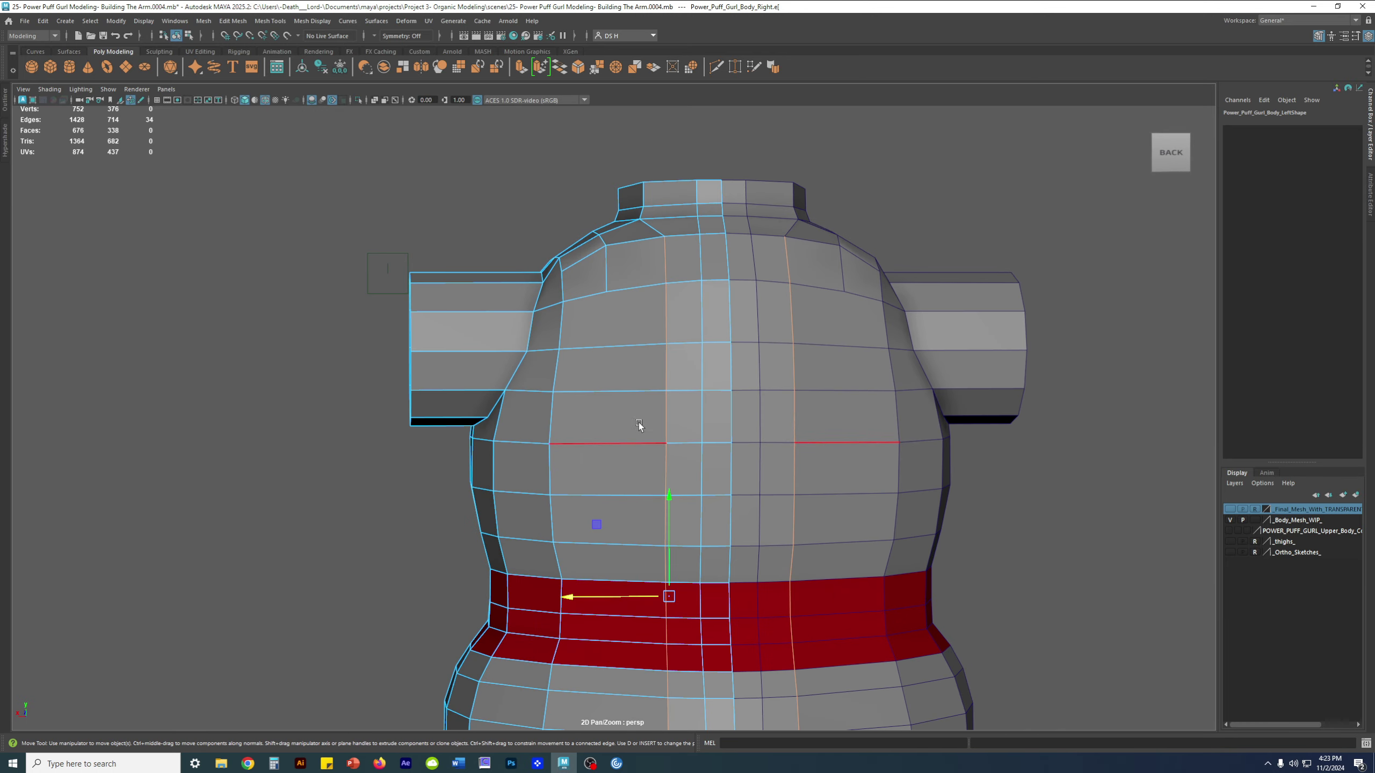
left_click_drag(569, 597, 567, 598)
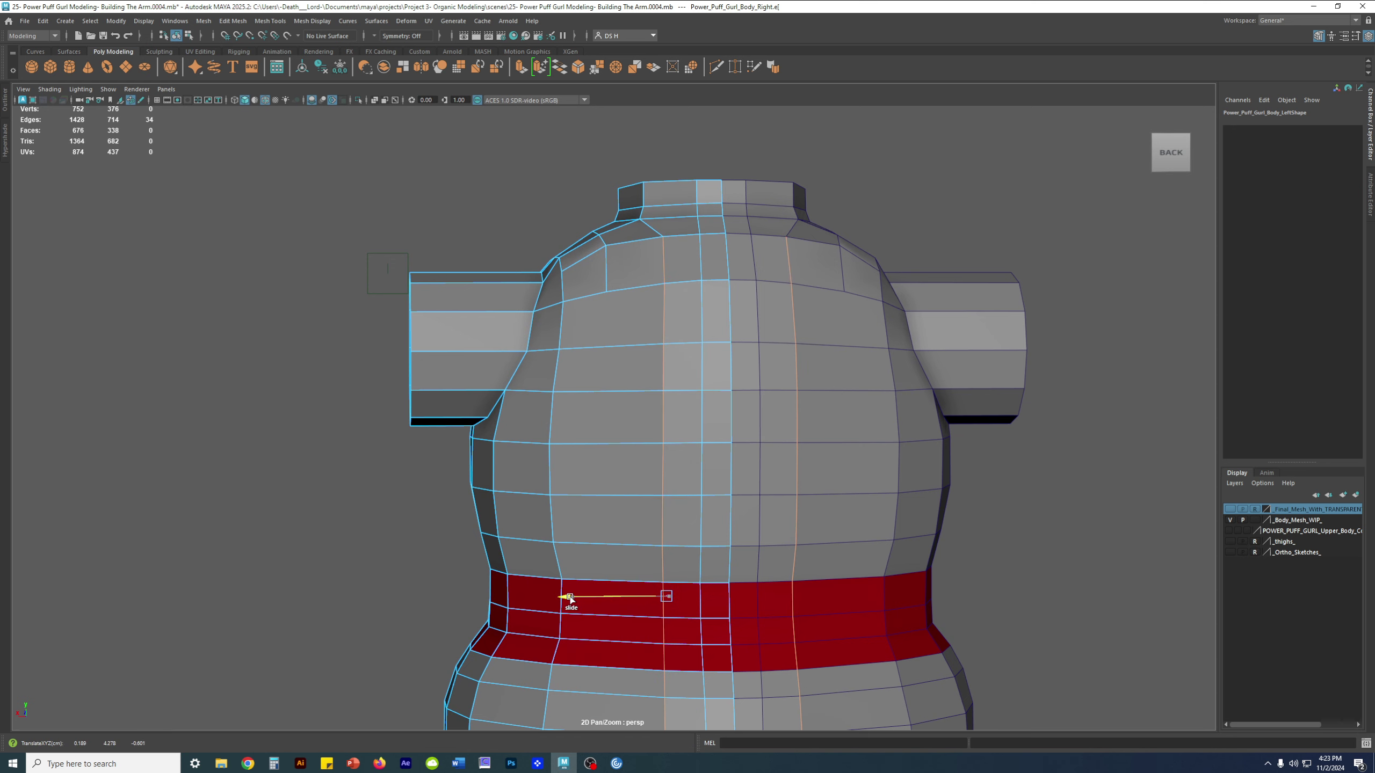
scroll(688, 405, "up", 4)
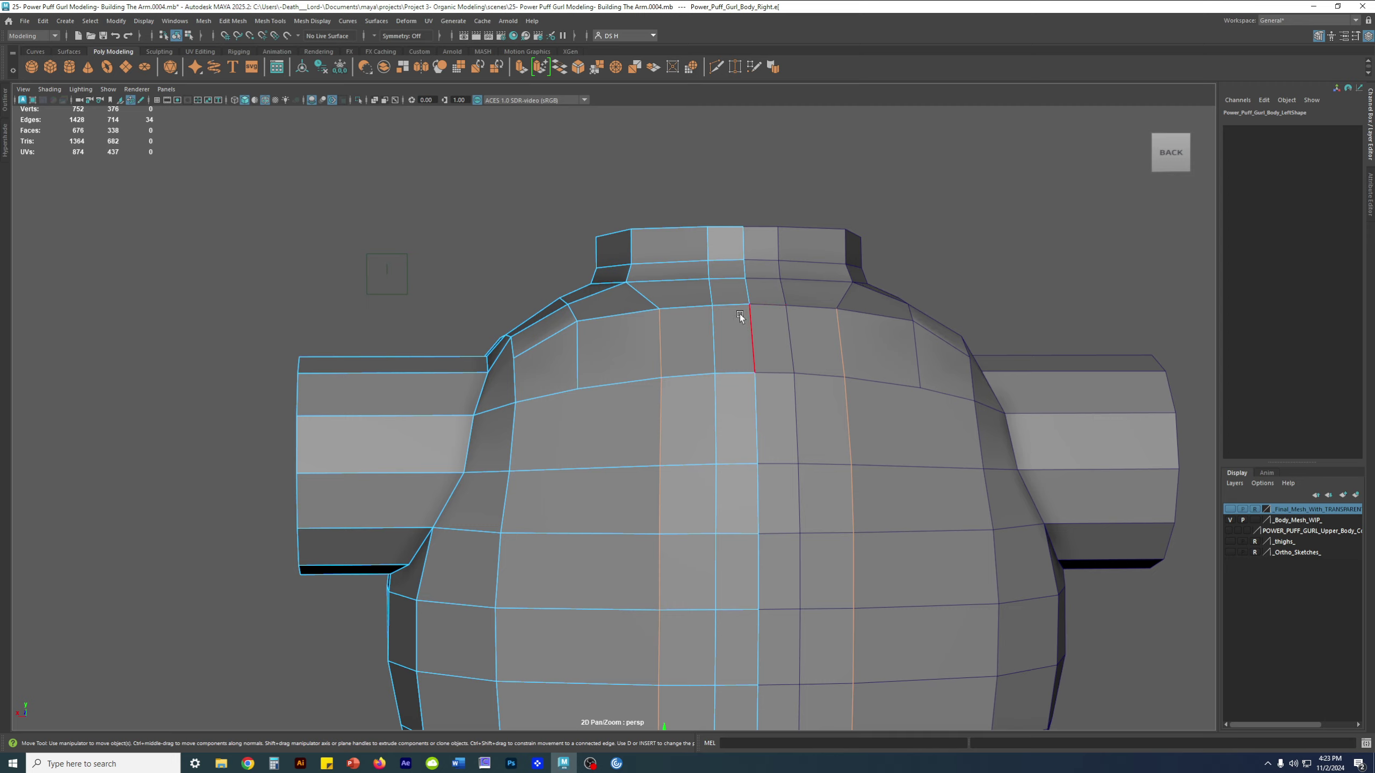
Examine the back and neck curvature from above, comparing the unsmoothed mesh with its smooth preview
right_click_drag(711, 362, 478, 420, "alt")
left_click_drag(478, 420, 640, 500, "alt")
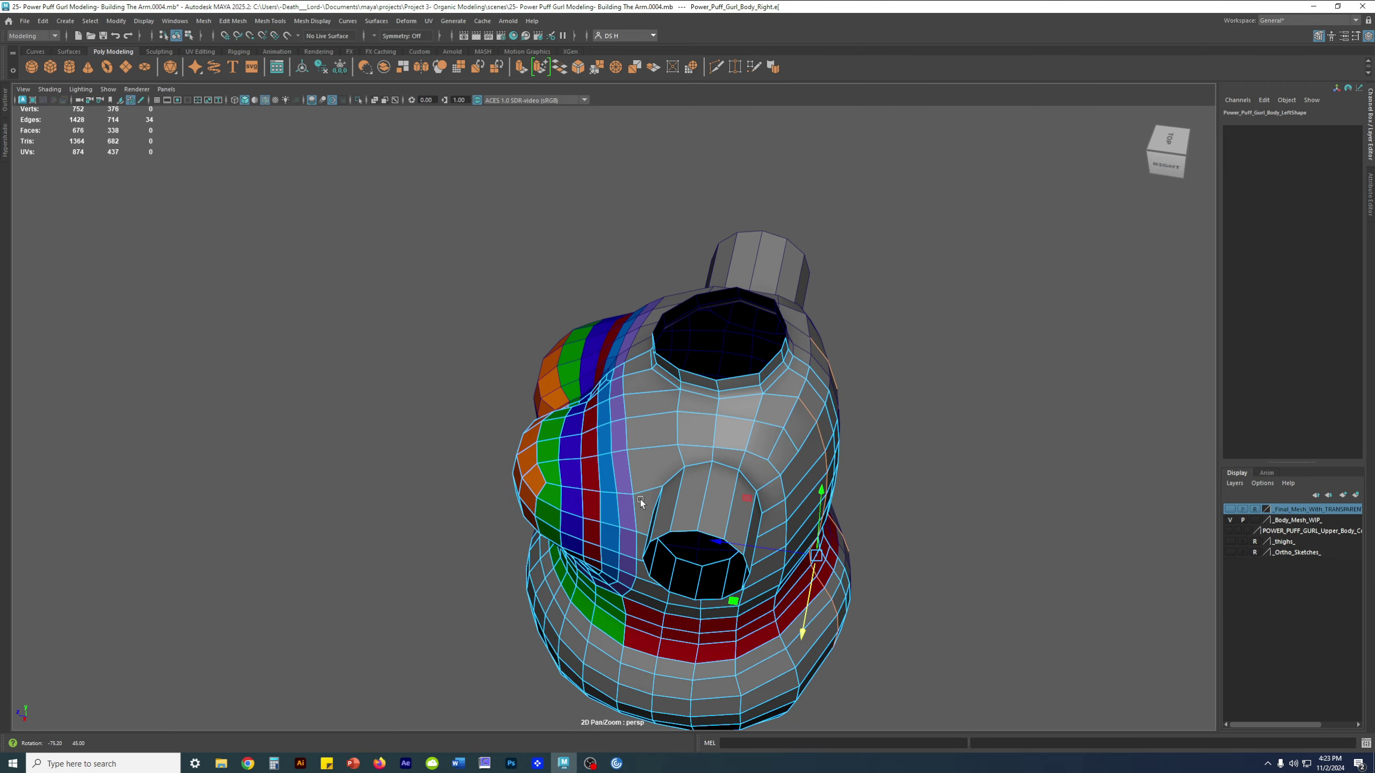
middle_click_drag(582, 405, 432, 436, "alt")
right_click_drag(433, 436, 763, 565, "alt")
left_click_drag(763, 565, 734, 478, "alt")
right_click_drag(606, 469, 820, 504, "alt")
left_click_drag(658, 428, 681, 429, "alt")
key("3")
key("1")
key("3")
key("1")
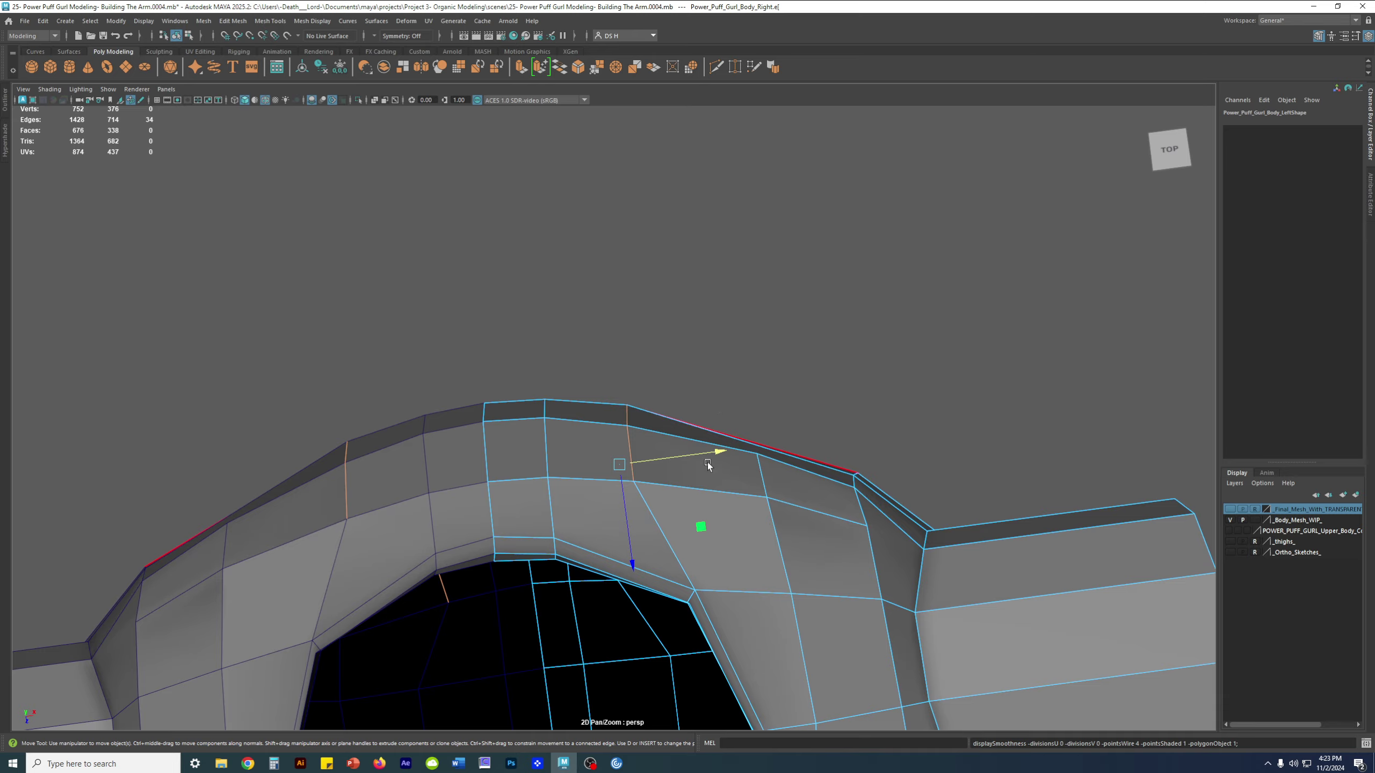
Turn the Move tool's transform constraint off and delete the diagonal edge between the neck corner and the upper back
left_click_drag(707, 462, 818, 495, "alt")
right_click_drag(817, 496, 412, 477, "alt")
left_click_drag(802, 501, 636, 491, "alt")
right_click_drag(636, 490, 548, 485, "alt")
middle_click_drag(548, 485, 616, 426, "alt")
left_click_drag(617, 426, 649, 396, "alt")
middle_click_drag(527, 266, 586, 433, "alt")
right_click_drag(585, 433, 917, 528, "alt")
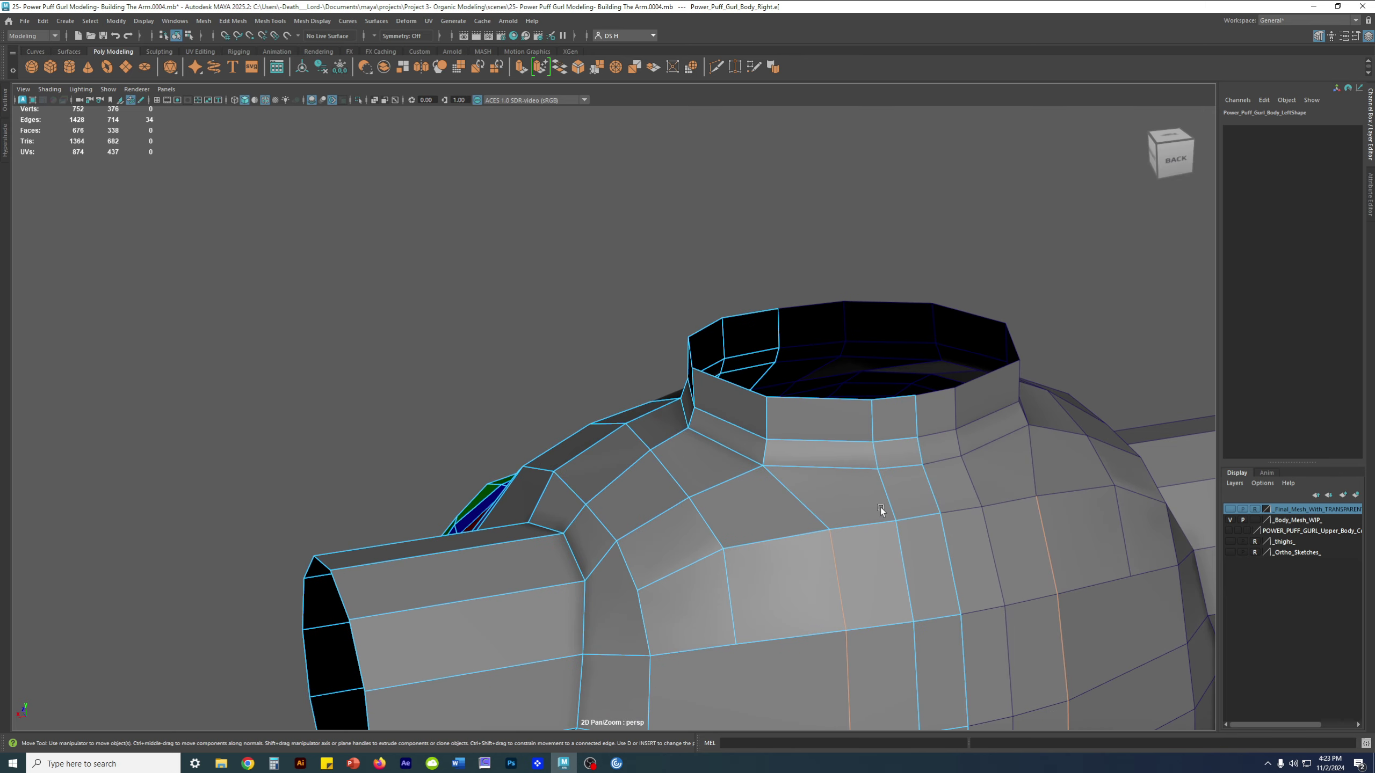
left_click(793, 494)
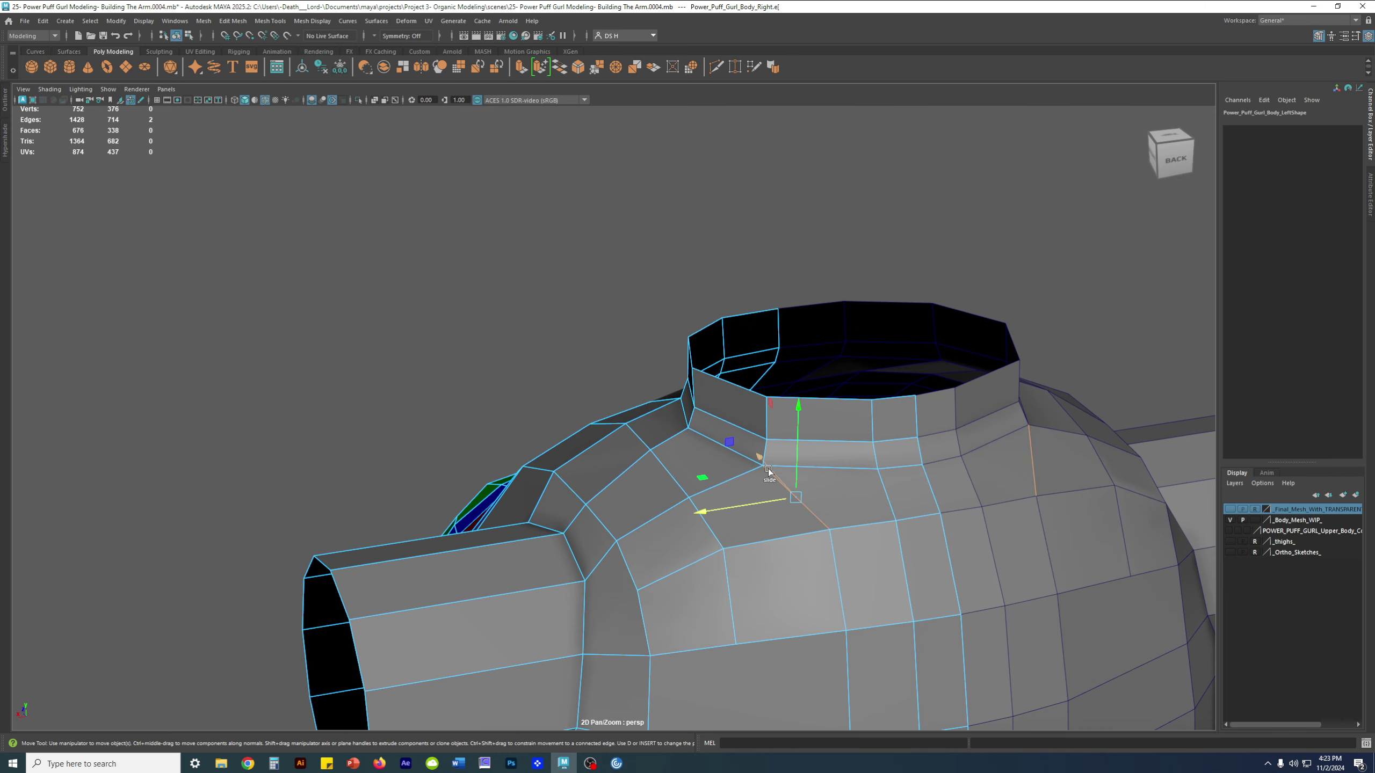
middle_click_drag(838, 535, 762, 479, "alt")
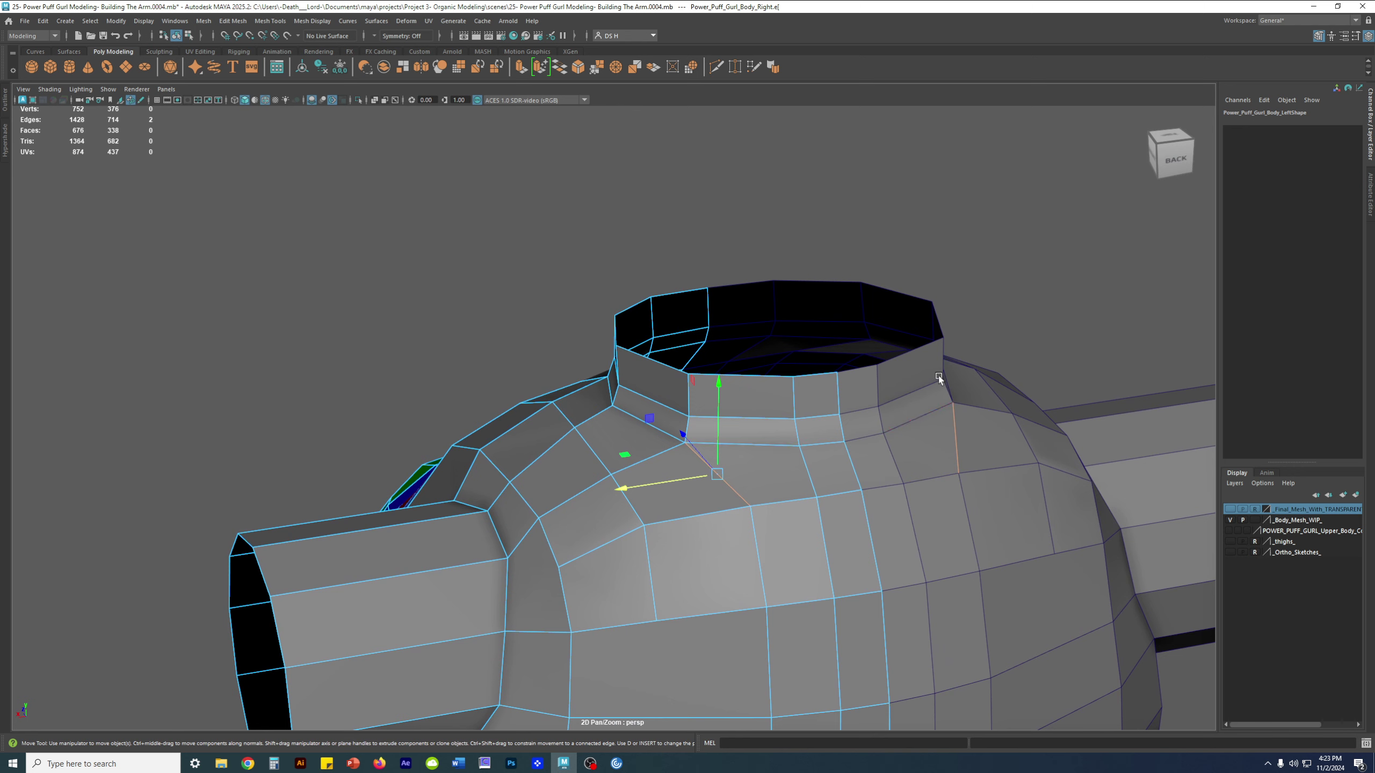
left_click_drag(1017, 212, 1069, 278)
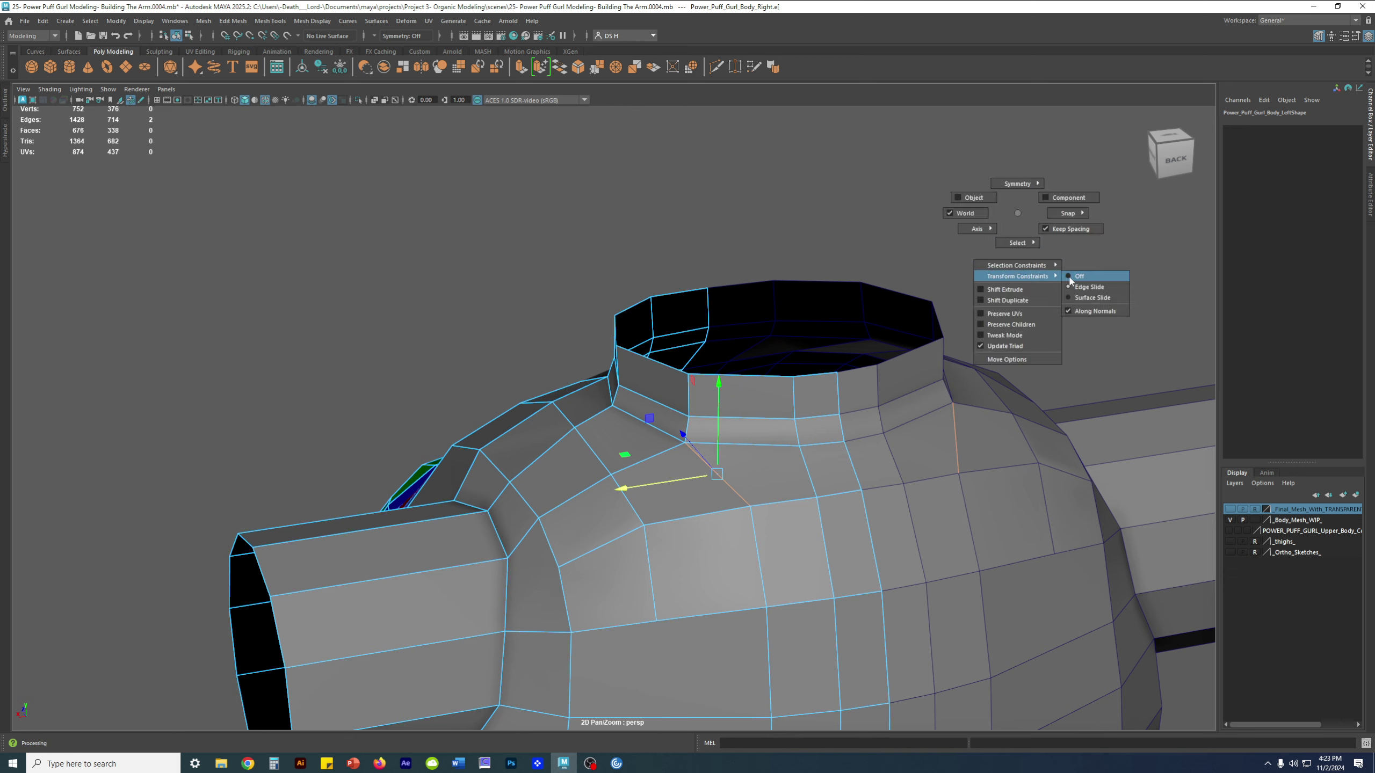
left_click_drag(1072, 280, 1071, 276)
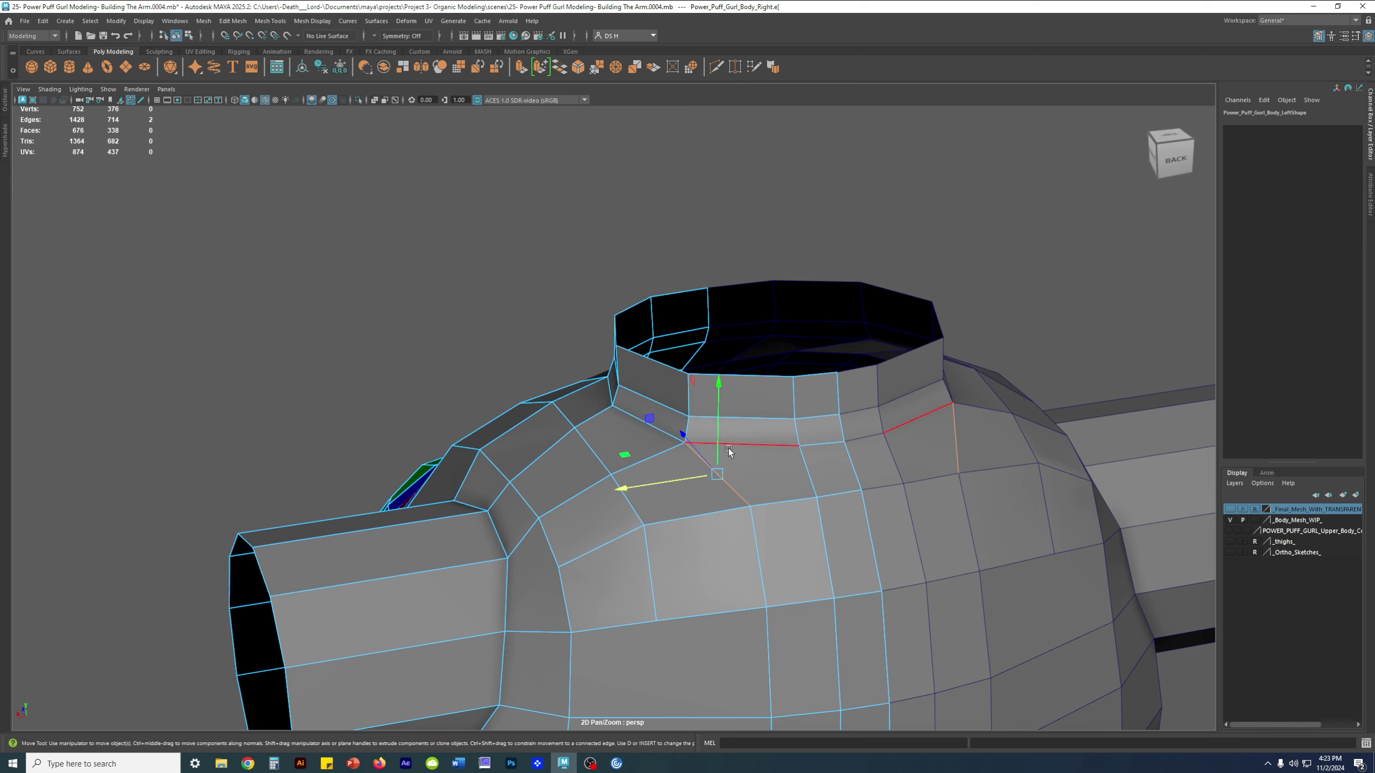
key("Delete")
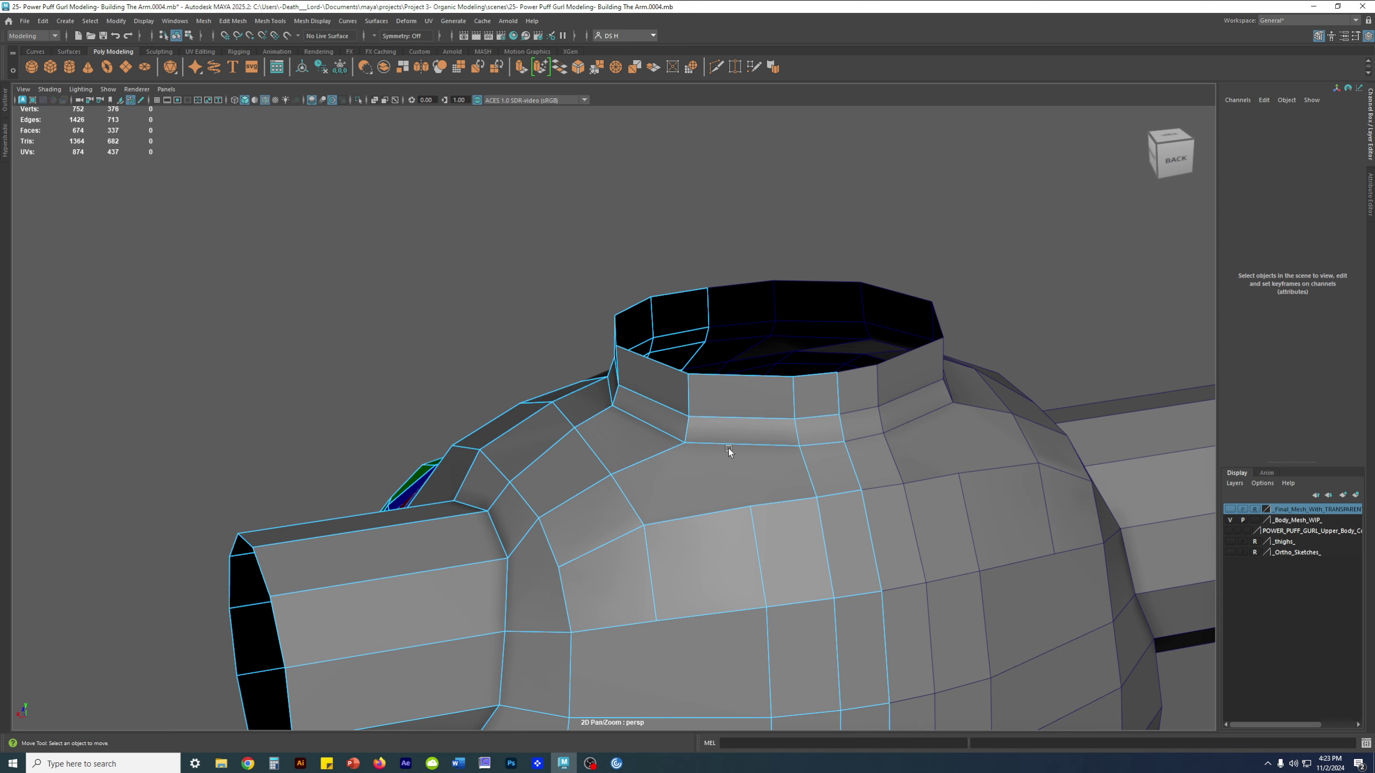
Return the body's right half to object selection around the edited neck area
left_click_drag(728, 448, 734, 421, "alt")
right_click_drag(733, 423, 931, 309, "alt")
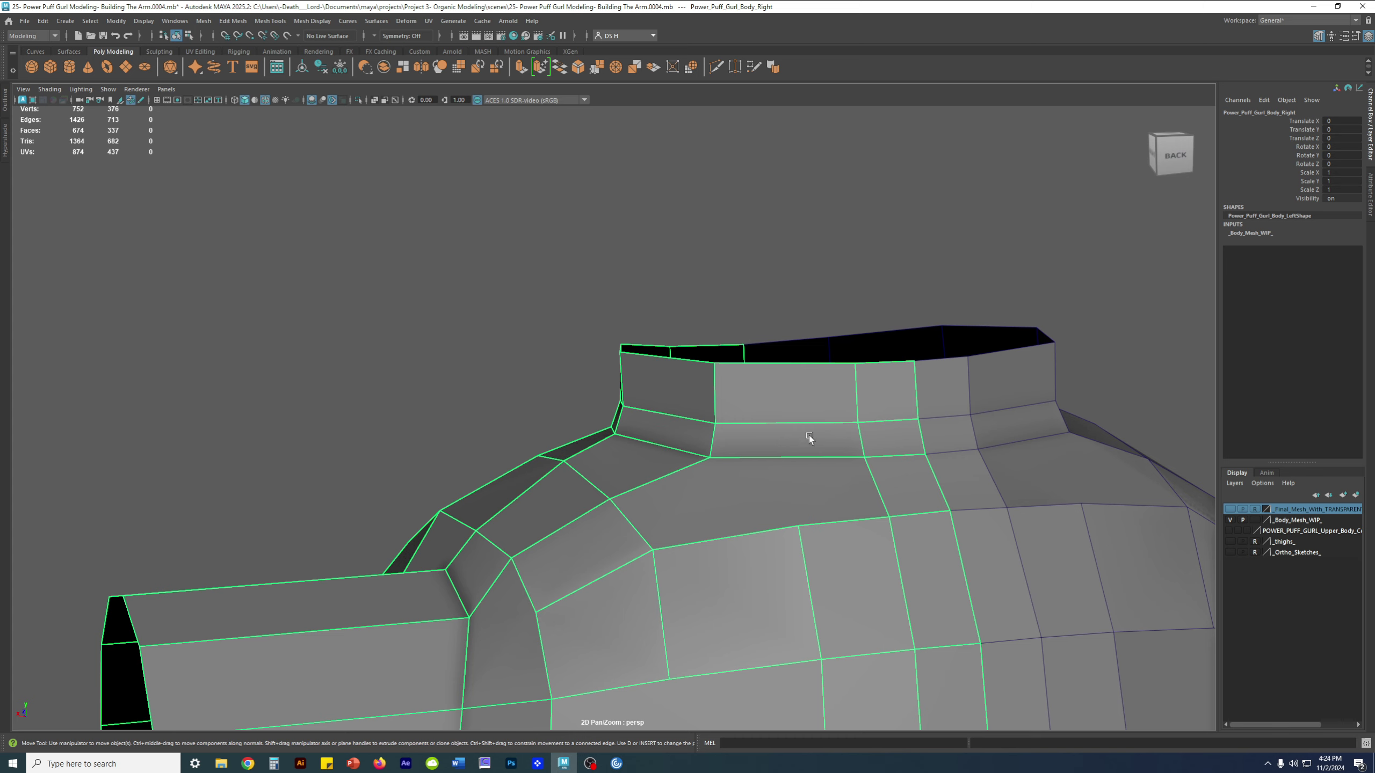
key("alt+Tab")
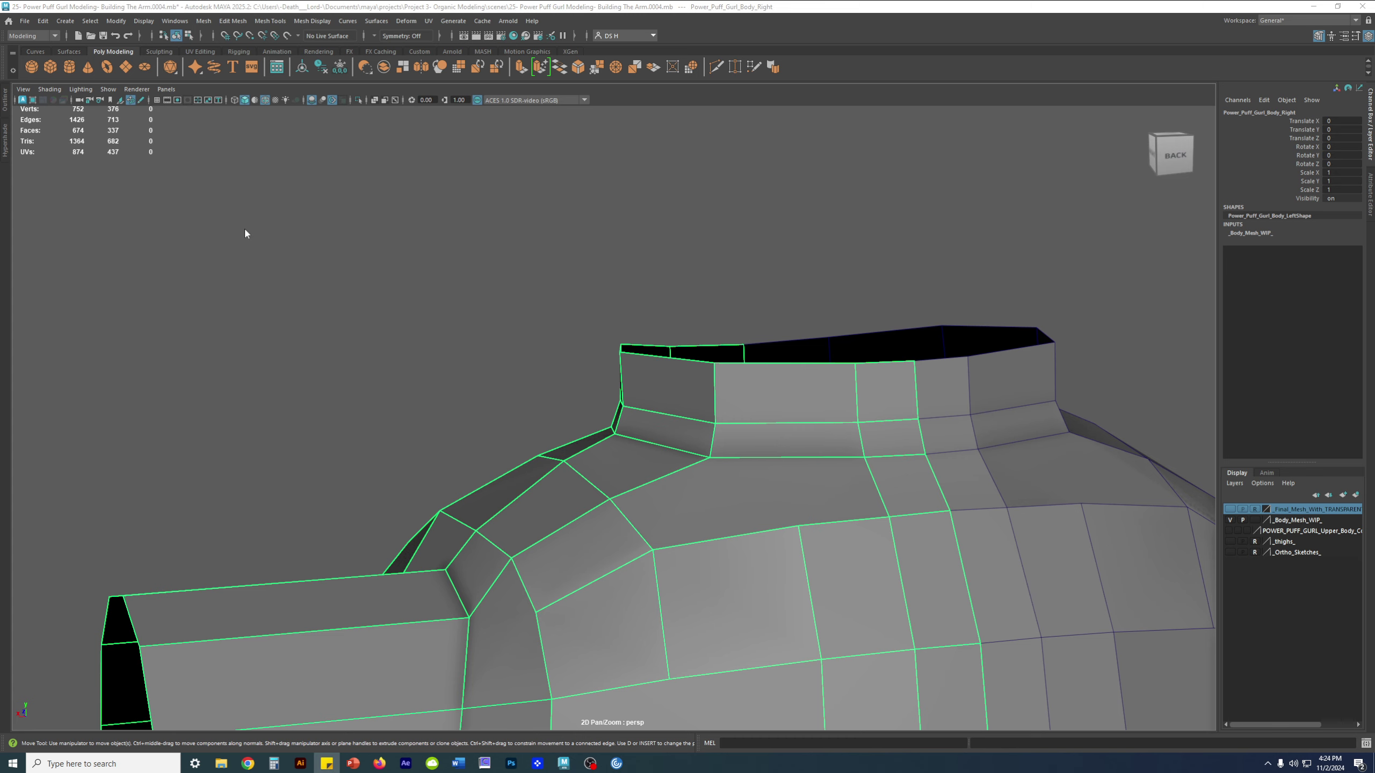
Consult the topology notes for the face count around the neck and inspect the back of the neck
left_click_drag(890, 185, 593, 137)
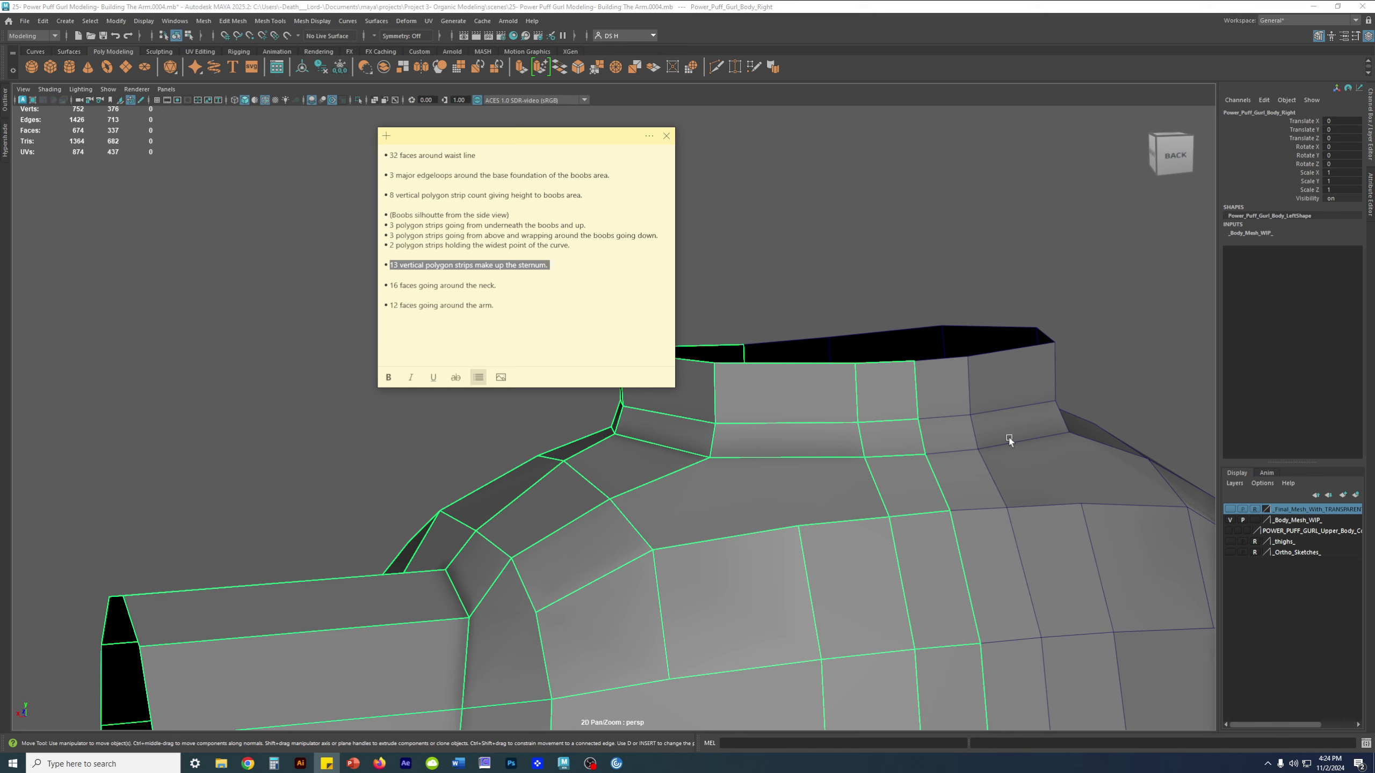
left_click_drag(546, 140, 1374, 542)
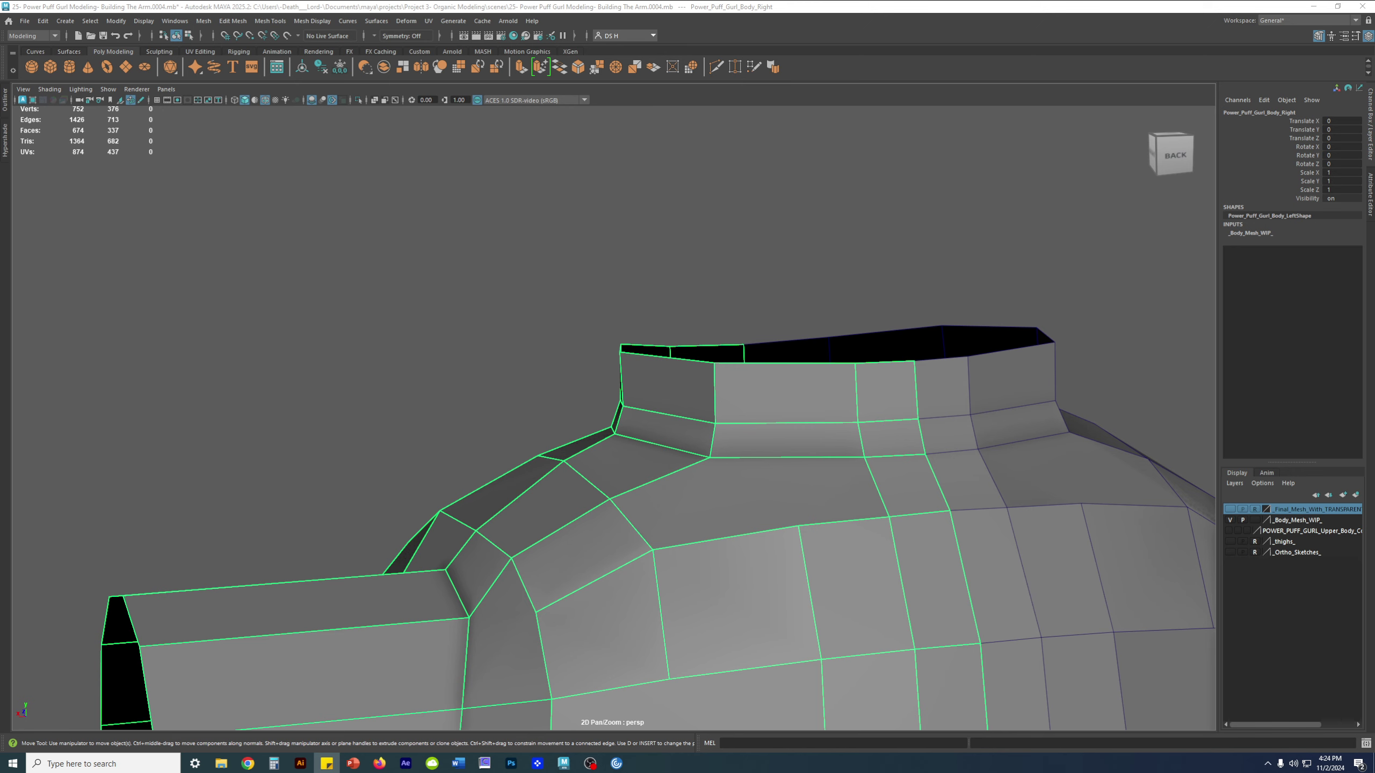
left_click_drag(734, 389, 547, 433, "alt")
right_click_drag(693, 449, 863, 478, "alt")
middle_click_drag(714, 371, 640, 441, "alt")
right_click_drag(640, 441, 734, 434, "alt")
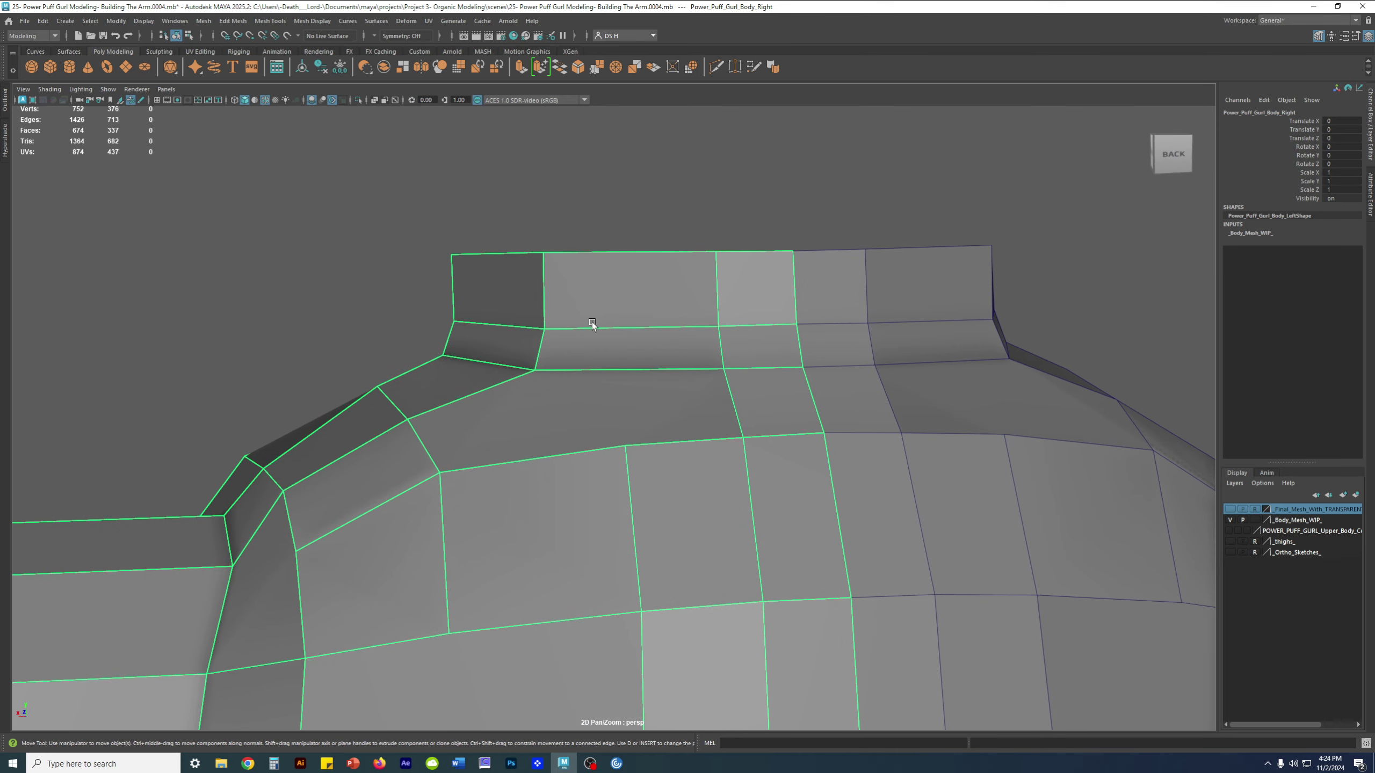
Cut a new vertical edge line from the upper-back vertex through both neck loops to the neck rim
right_click_drag(621, 306, 562, 307, "shift")
left_click(443, 355)
key("Escape")
left_click_drag(670, 372, 666, 434, "alt")
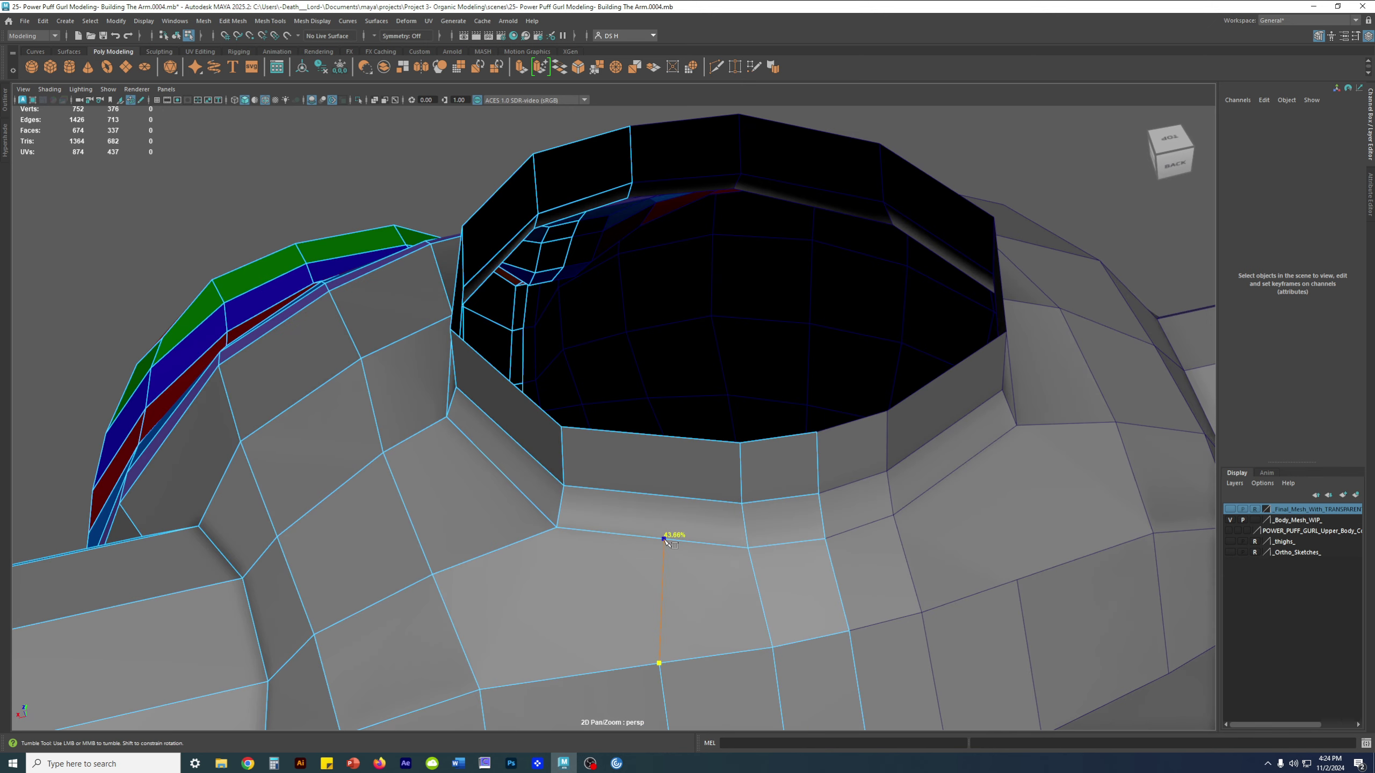
left_click_drag(662, 539, 641, 491, "alt")
right_click_drag(642, 491, 672, 436, "alt")
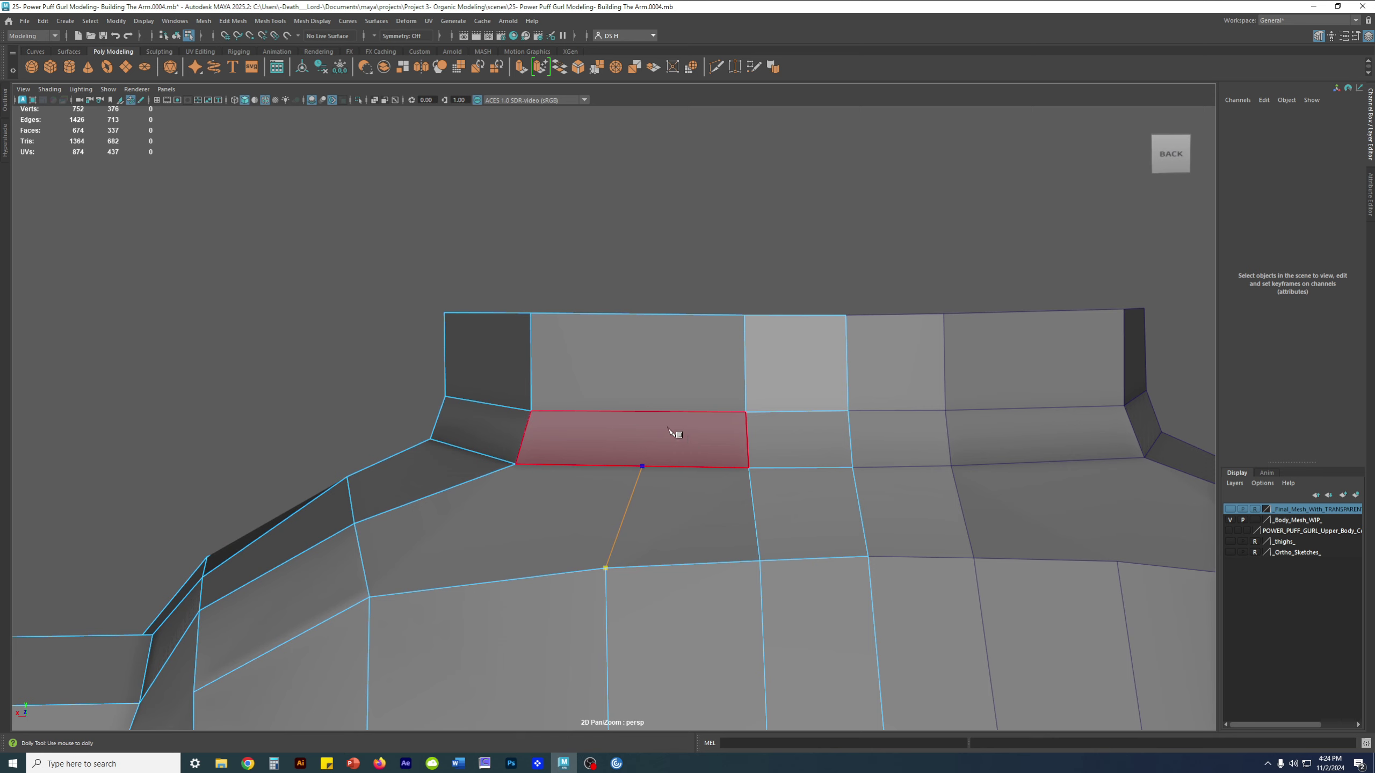
left_click(646, 411)
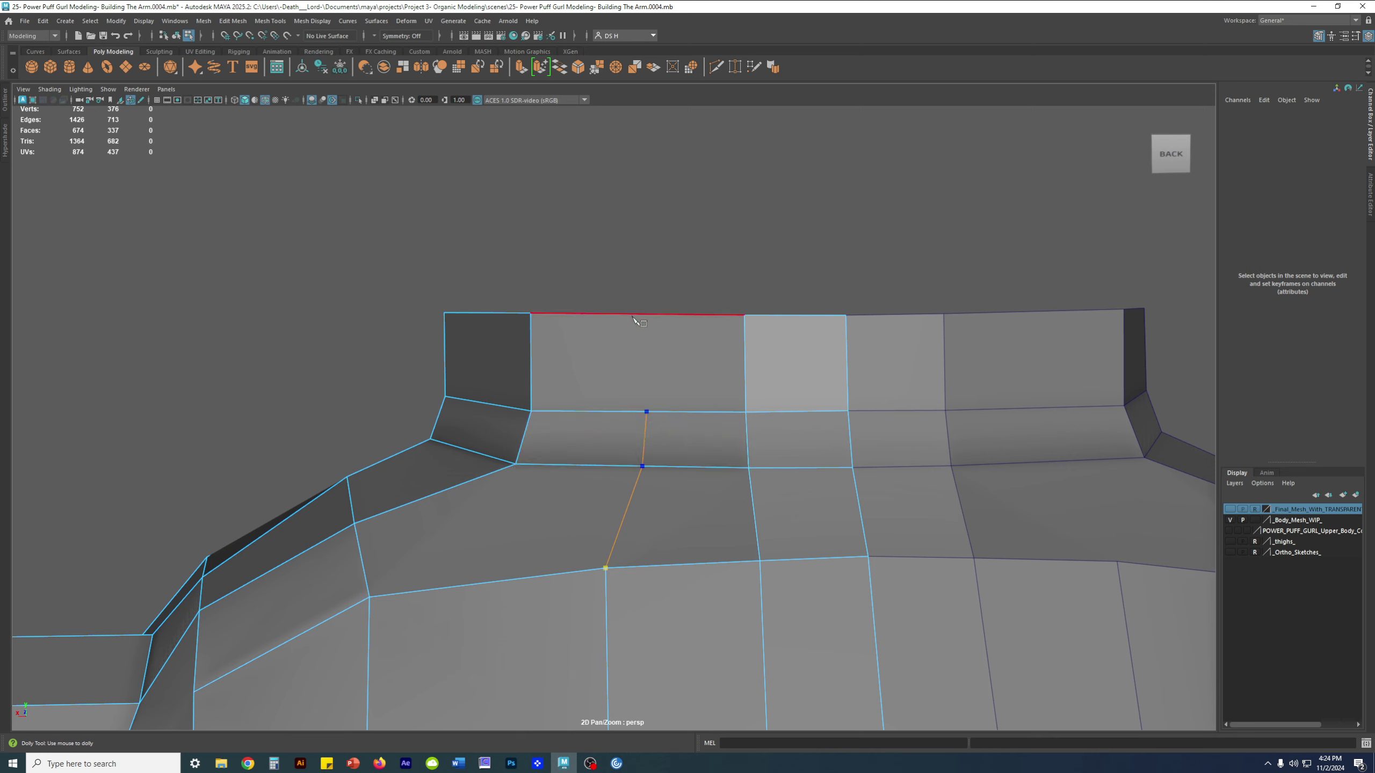
left_click(645, 320)
key("Return")
Slide the vertical edges beside the center line on the neck and upper back toward the center
key("w")
right_click_drag(792, 464, 617, 454, "alt")
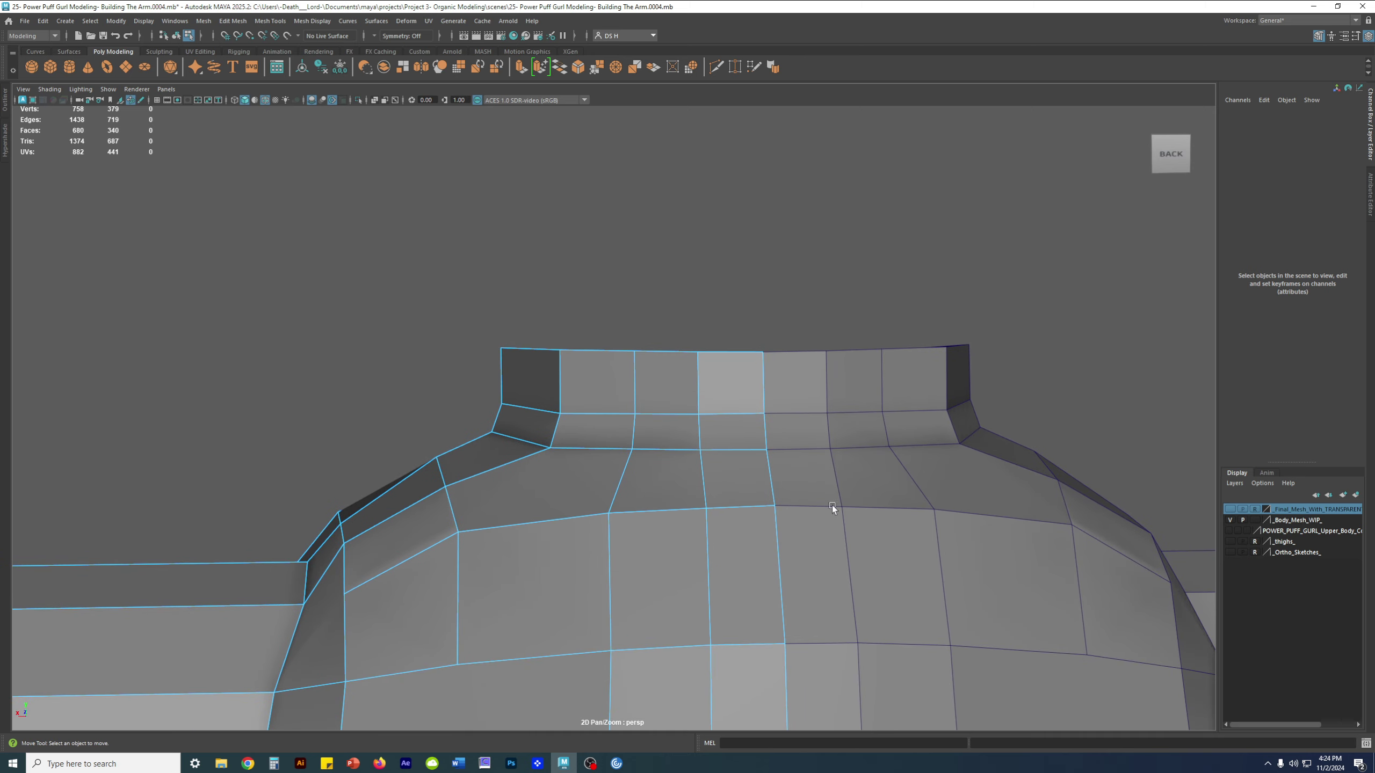
left_click(699, 374)
double_click(703, 461, "shift")
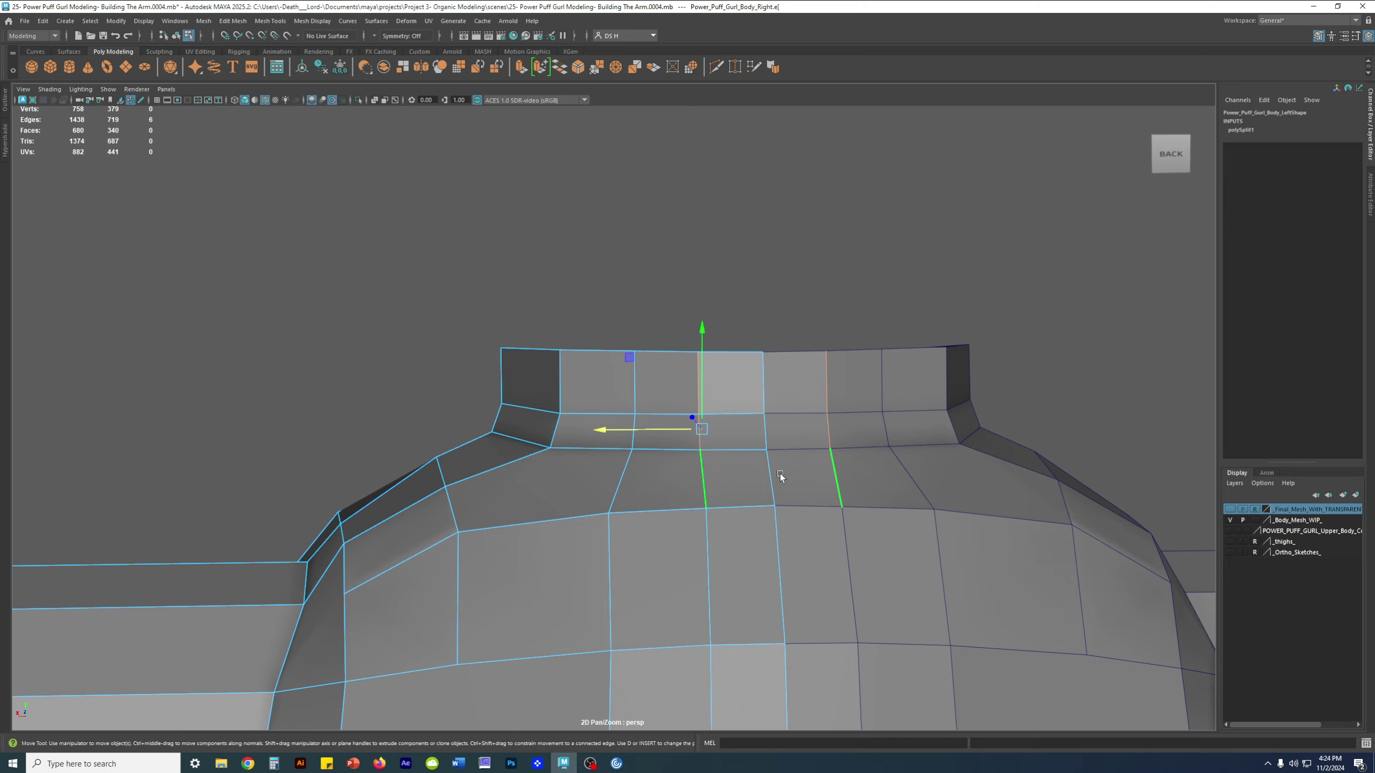
right_click_drag(719, 464, 650, 455, "alt")
mouse_move(651, 456)
left_mouse_down("alt")
mouse_move(703, 478)
mouse_move(658, 466)
left_mouse_up("alt")
middle_click_drag(690, 395, 673, 296, "alt")
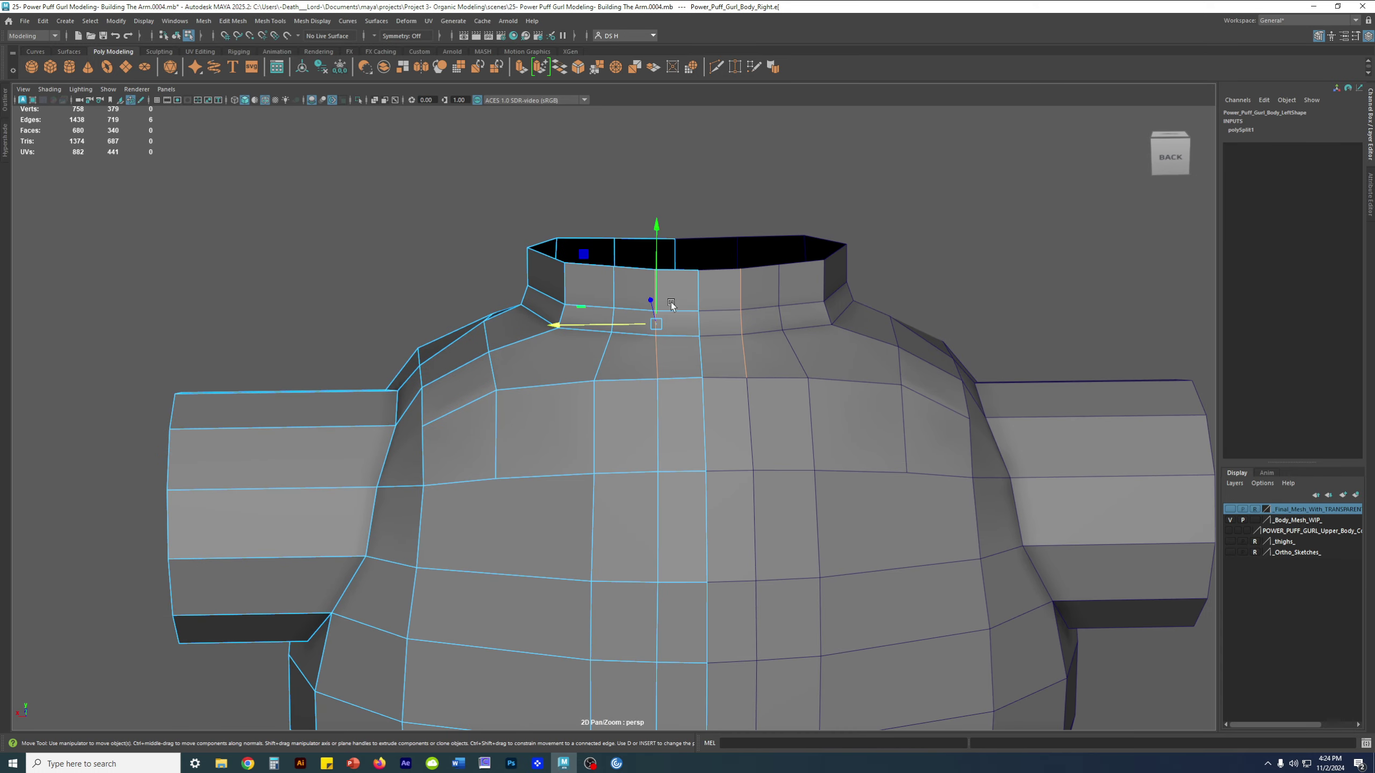
right_click_drag(954, 219, 1027, 291, "ctrl+shift")
left_click(1027, 294)
right_click_drag(770, 343, 644, 338, "alt")
left_click_drag(552, 311, 566, 328, "alt")
middle_click_drag(743, 464, 744, 336, "alt")
left_click_drag(744, 425, 743, 383, "alt")
right_click_drag(750, 496, 624, 510, "alt")
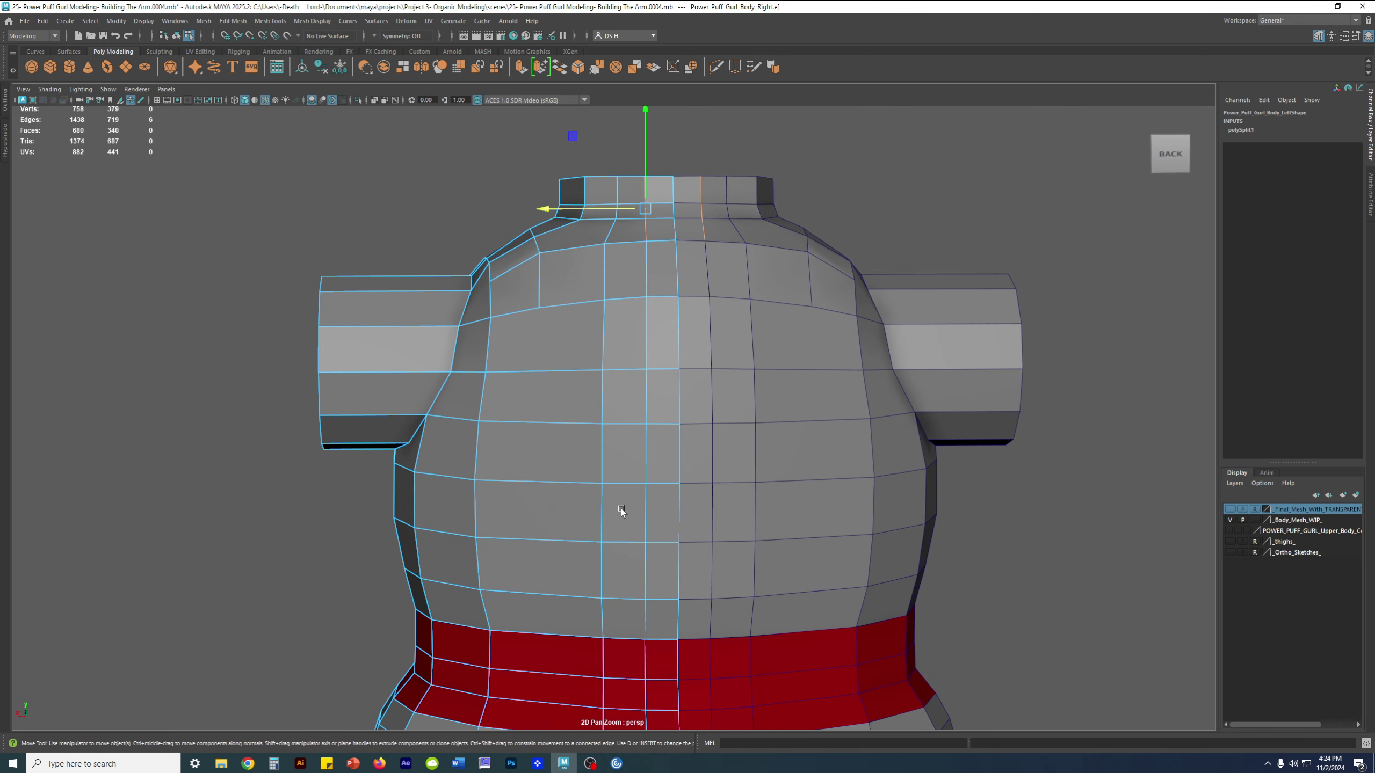
right_click_drag(640, 344, 824, 430, "alt")
left_click_drag(553, 297, 574, 294)
Slide the mid-back vertical edges beside the center line toward the center and preview the mesh smoothed
mouse_move(726, 327)
left_mouse_down("alt")
mouse_move(823, 384)
mouse_move(827, 359)
mouse_move(731, 287)
mouse_move(780, 355)
mouse_move(716, 326)
left_mouse_up("alt")
right_click_drag(716, 327, 672, 440, "alt")
middle_click_drag(673, 440, 709, 359, "alt")
key("1")
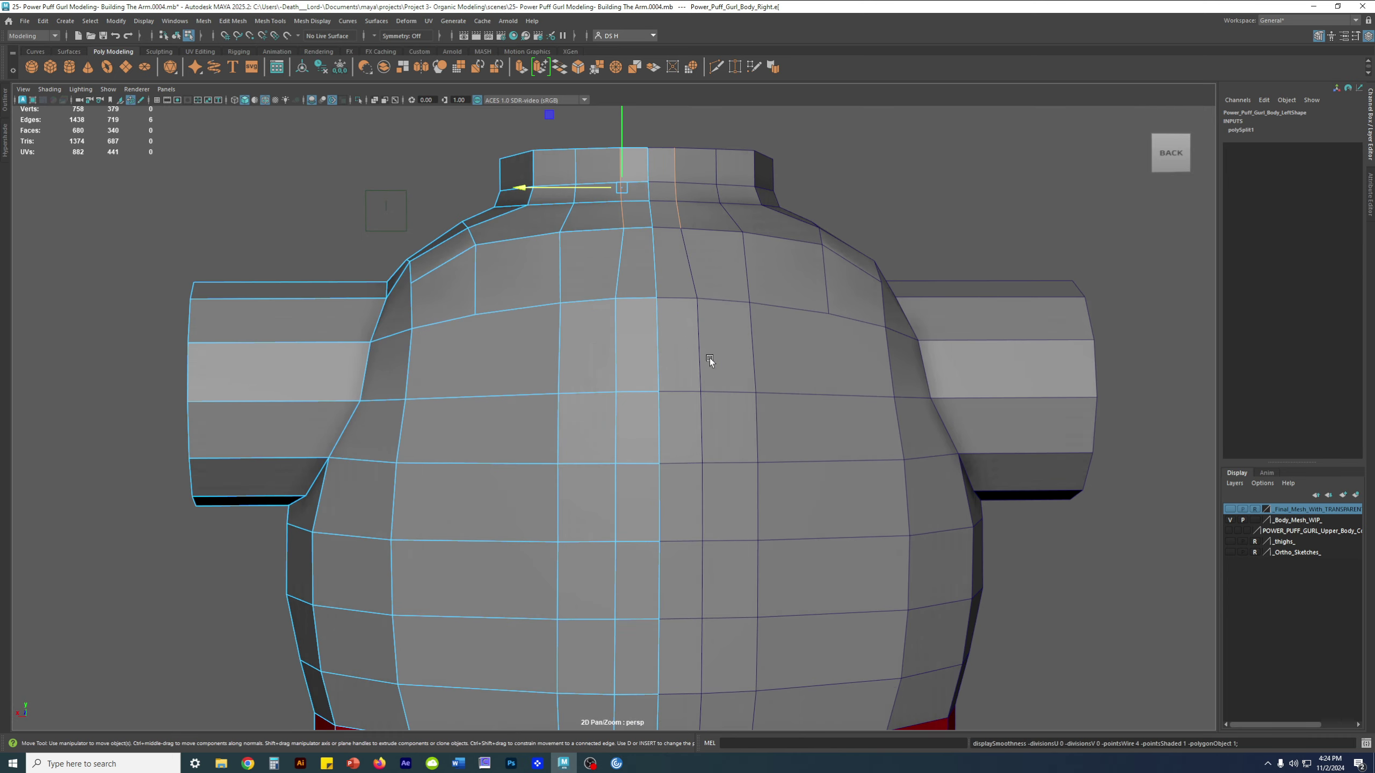
right_click_drag(709, 358, 565, 366, "alt")
left_click(612, 361)
middle_click_drag(611, 628, 583, 544, "alt")
double_click(588, 437, "shift")
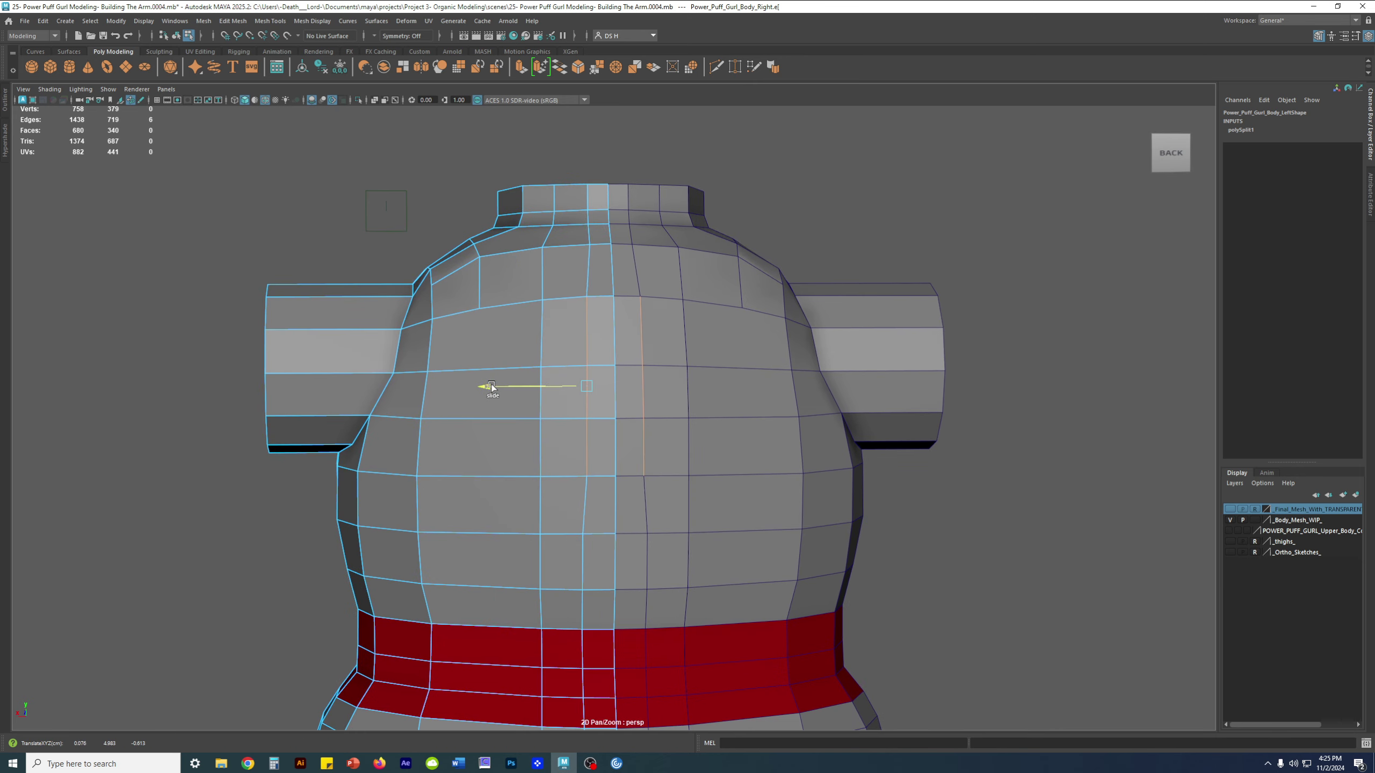
left_click(616, 393)
key("3")
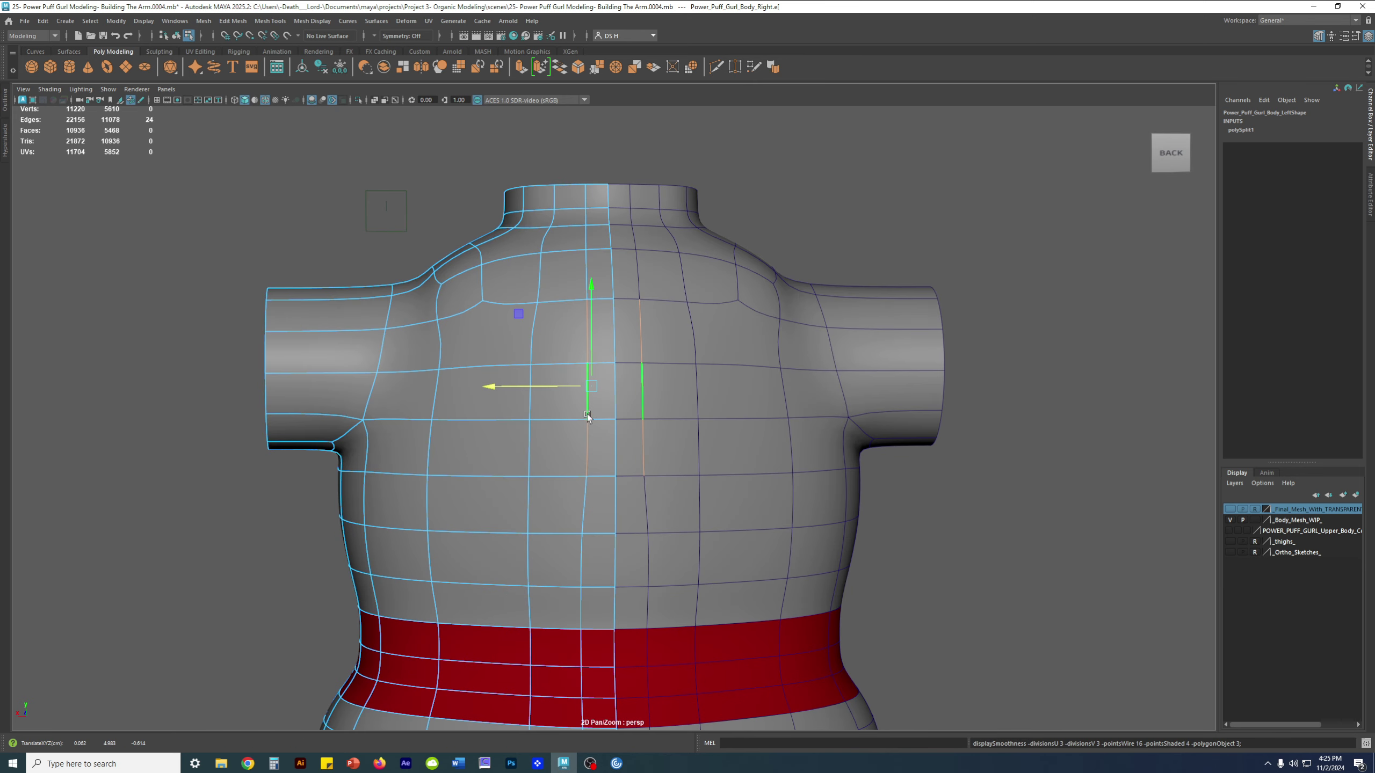
Slide the vertical edges beside the center line from the lower back down the buttocks toward the center
left_click(841, 252)
left_click_drag(841, 253, 647, 293, "alt")
left_click(646, 292)
left_click(642, 317)
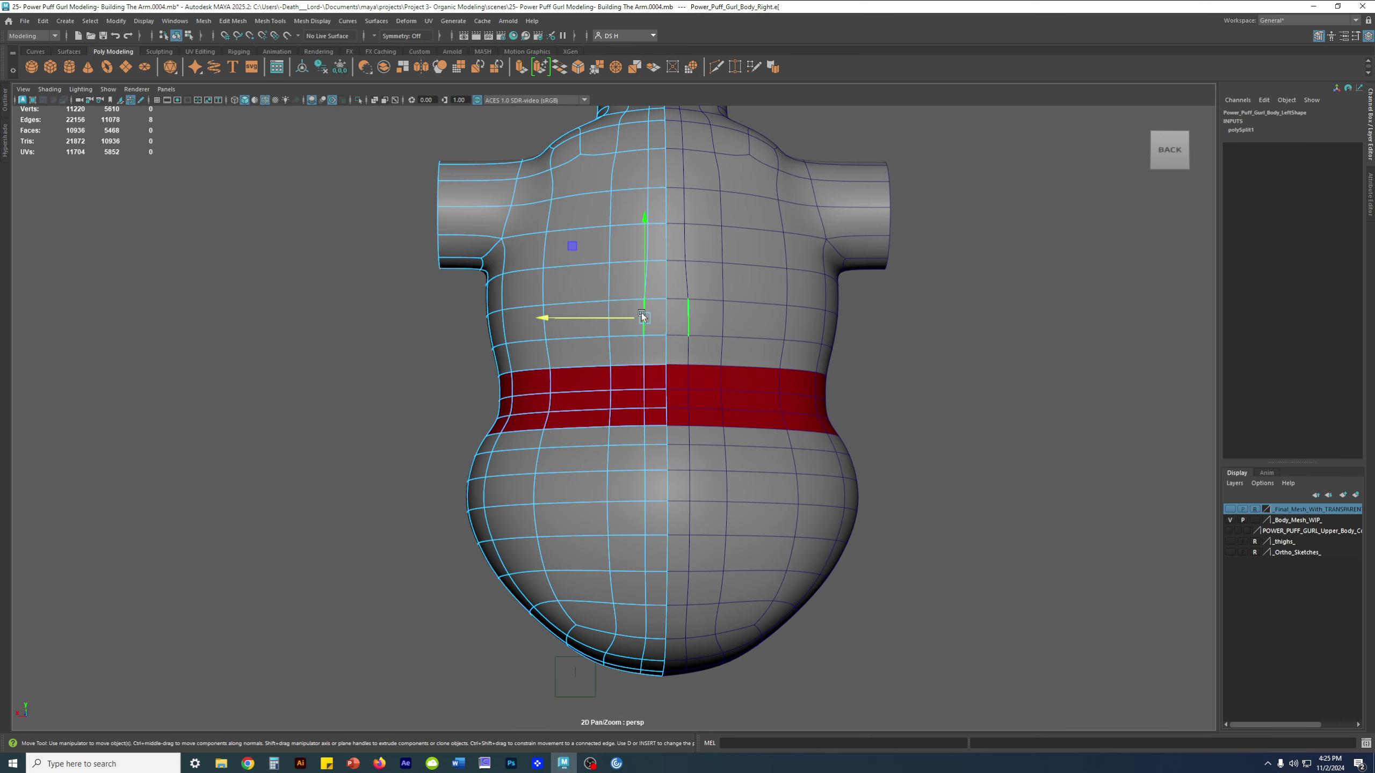
double_click(649, 615, "shift")
key("1")
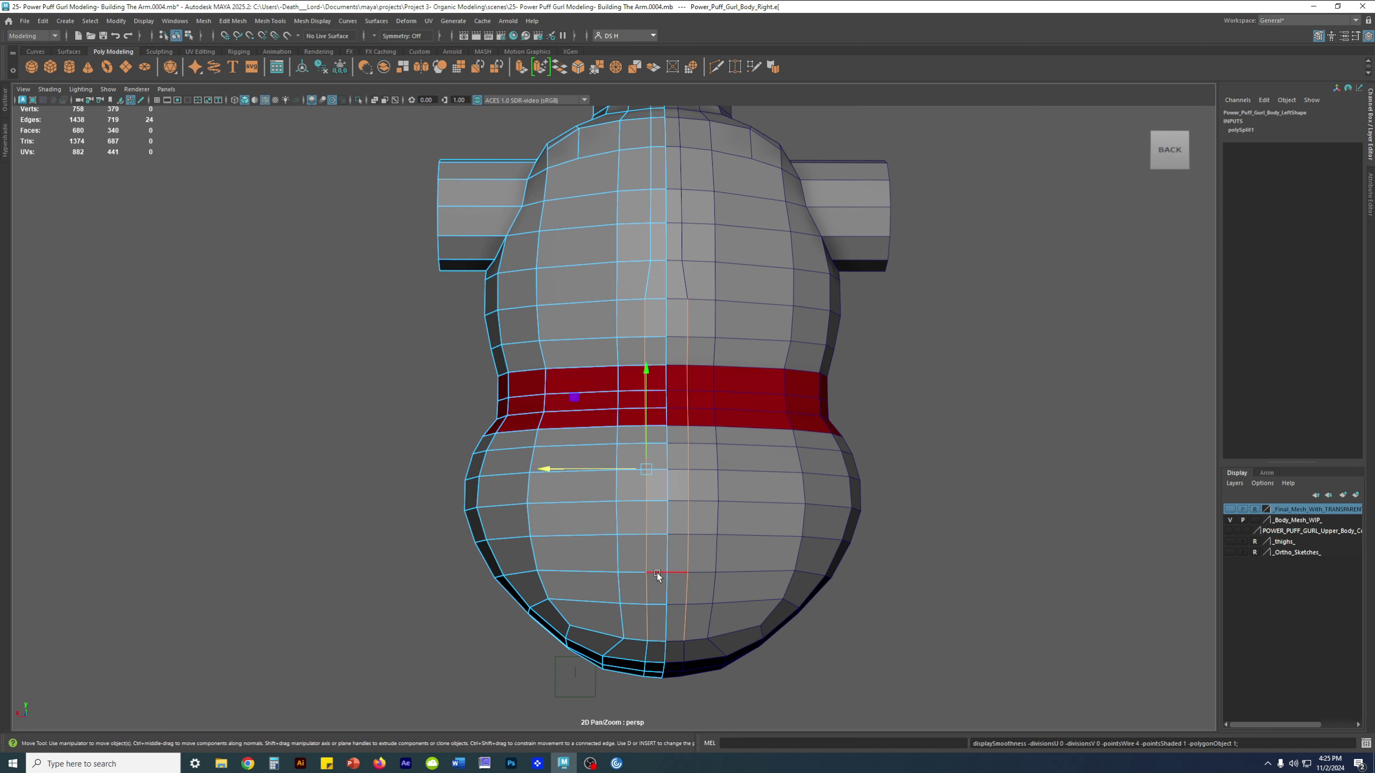
left_click_drag(544, 469, 550, 470, "ctrl+shift")
right_click_drag(553, 476, 643, 490, "alt")
middle_click_drag(654, 487, 675, 488, "alt")
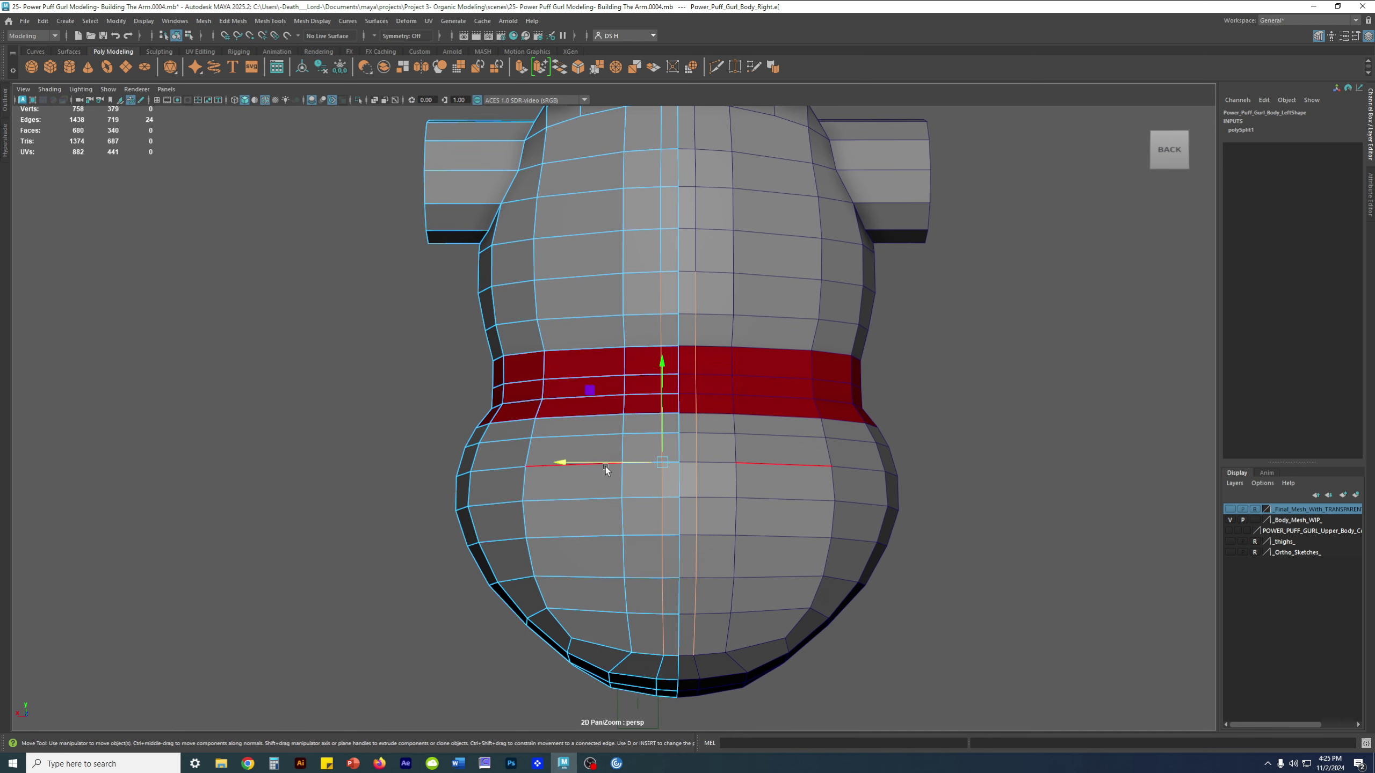
key("3")
Slide the underside's edge run beside the center line to even its spacing, then preview the mesh smoothed
left_click(1071, 392)
left_click_drag(936, 522, 932, 436, "alt")
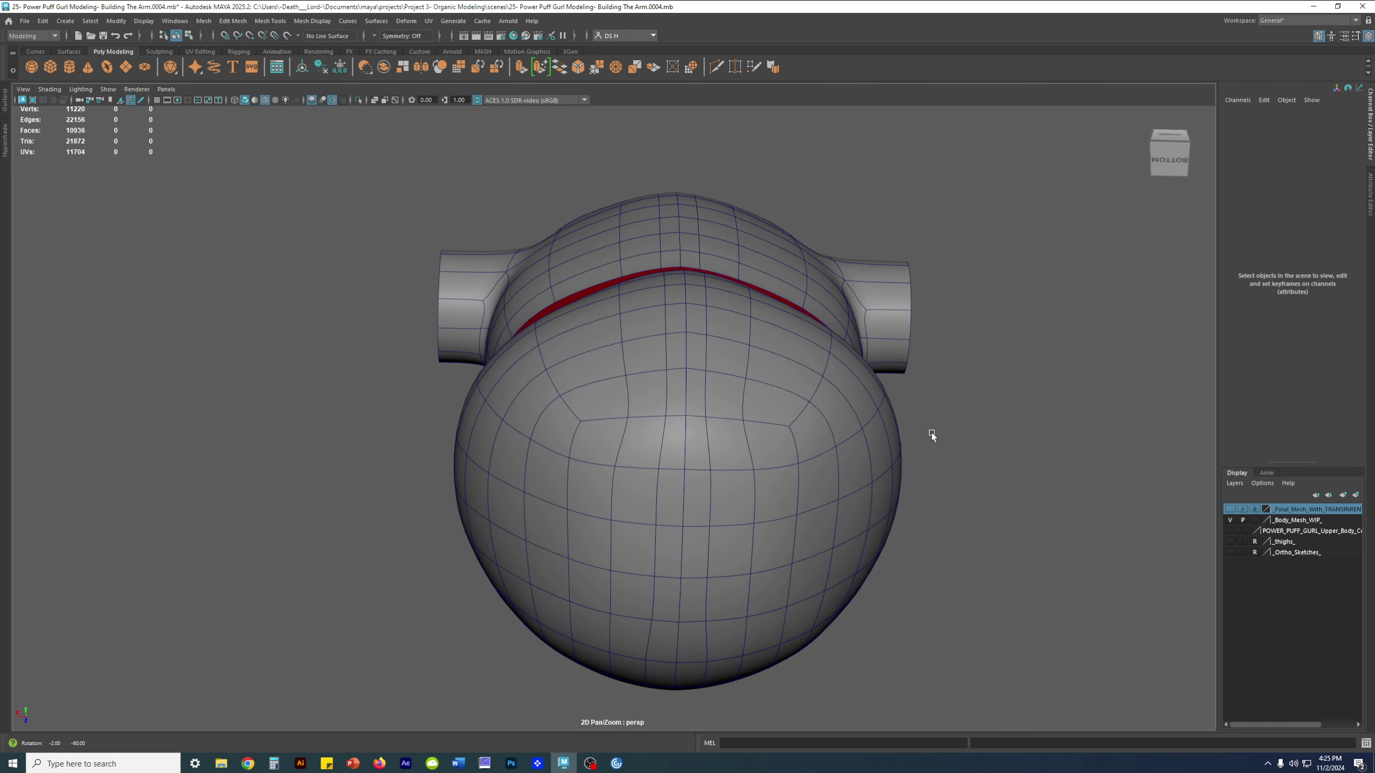
left_click_drag(689, 359, 695, 325, "alt")
left_click(695, 369)
key("1")
key("F10")
left_click(671, 409)
key("q")
double_click(648, 522, "shift")
key("w")
left_click_drag(578, 453, 743, 336, "ctrl+shift")
key("3")
Slide individual vertices beside the center line on the underside to straighten the edge flow, and return to object mode
right_click_drag(742, 336, 823, 547, "alt")
key("1")
left_click_drag(843, 491, 644, 425, "alt")
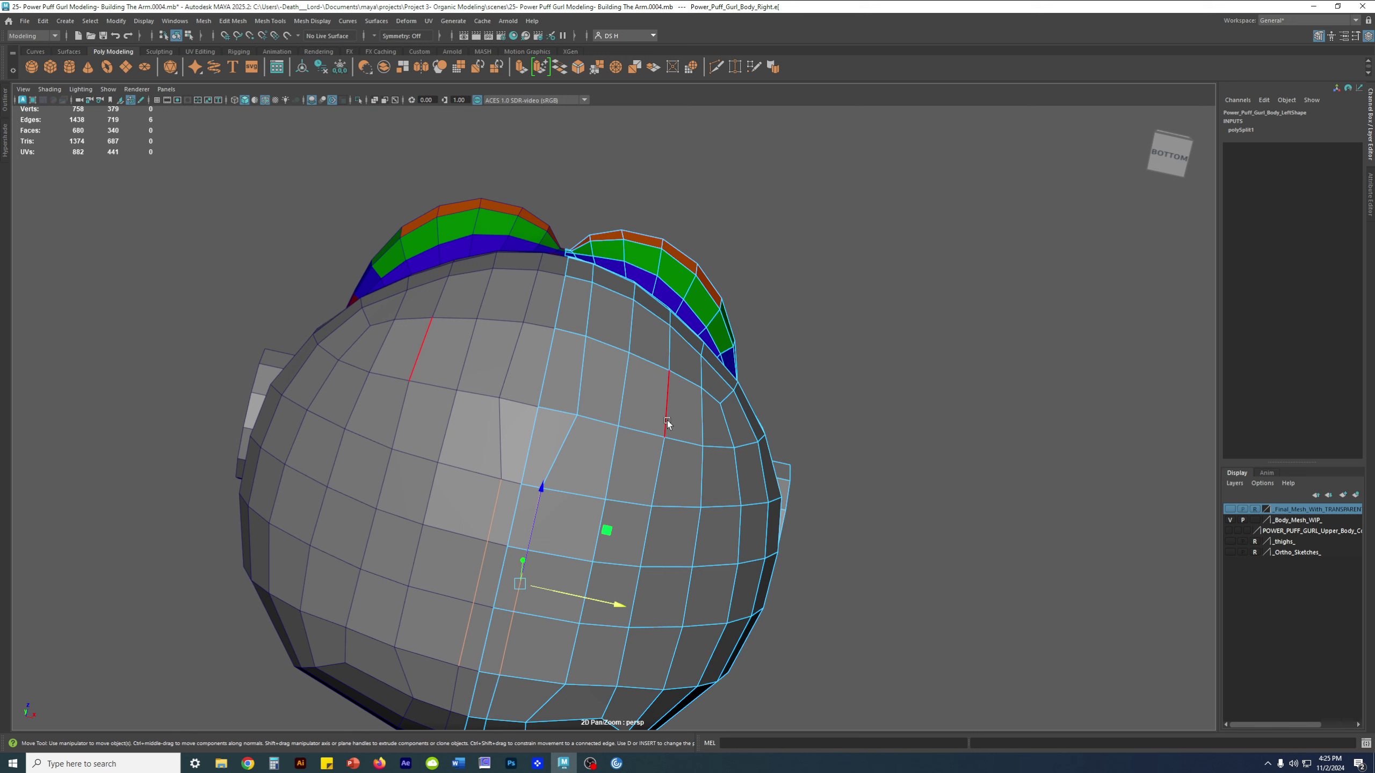
right_click_drag(500, 342, 490, 340)
left_click(582, 415)
left_click_drag(605, 421, 593, 412, "ctrl+shift")
left_click(627, 350)
left_click(587, 337)
left_click_drag(614, 340, 612, 338, "ctrl+shift")
left_click(542, 488)
left_click(576, 423)
left_click_drag(587, 416, 573, 471, "ctrl+shift")
scroll(562, 489, "up", 5)
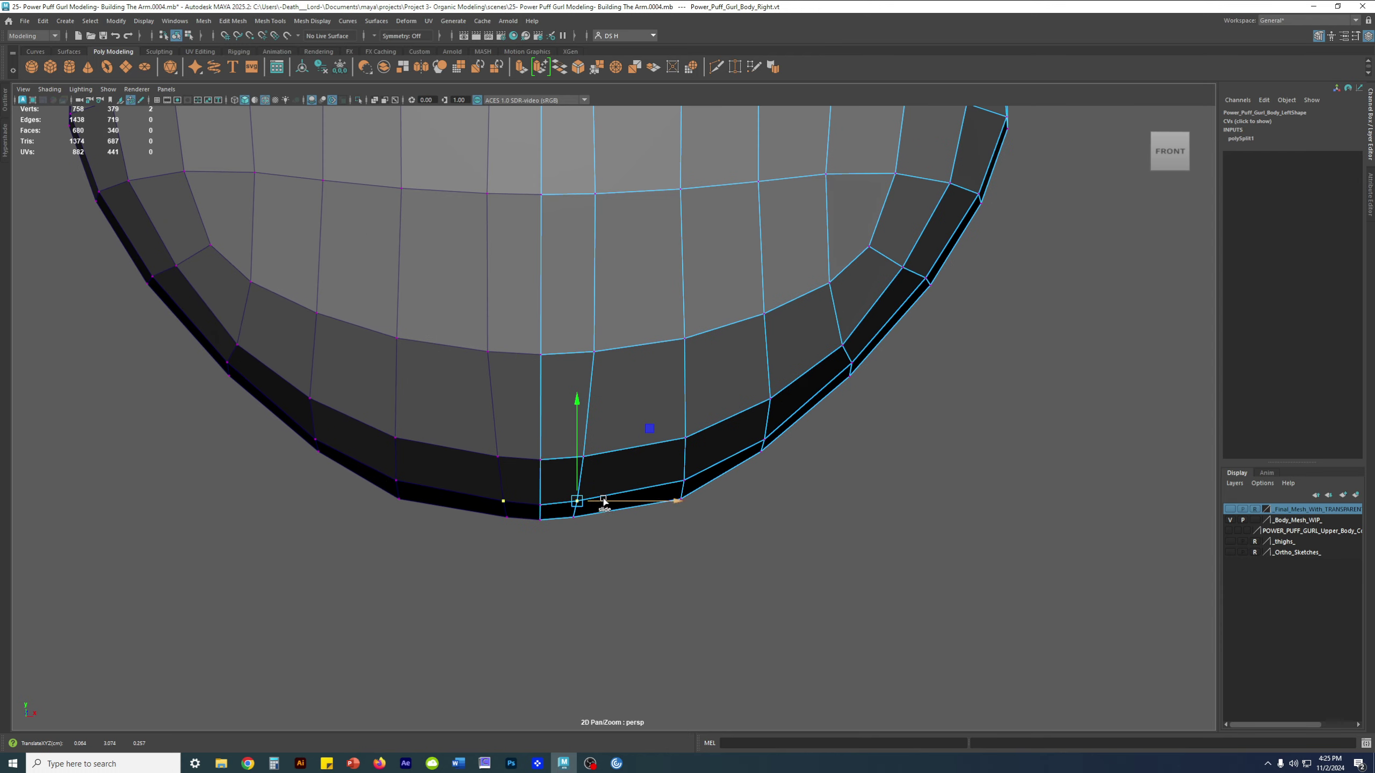
key("3")
scroll(606, 379, "down", 3)
key("F8")
Examine the unsmoothed torso from several angles to judge the respaced edges beside the center line
left_click_drag(832, 282, 670, 399, "alt")
key("1")
left_click_drag(725, 325, 799, 464, "alt")
left_click_drag(762, 418, 571, 441, "alt")
left_click(921, 540)
left_click_drag(634, 496, 691, 439, "alt")
right_click_drag(691, 439, 644, 428)
left_click_drag(643, 415, 737, 455, "alt")
left_click(875, 494)
left_click_drag(707, 344, 719, 240, "alt")
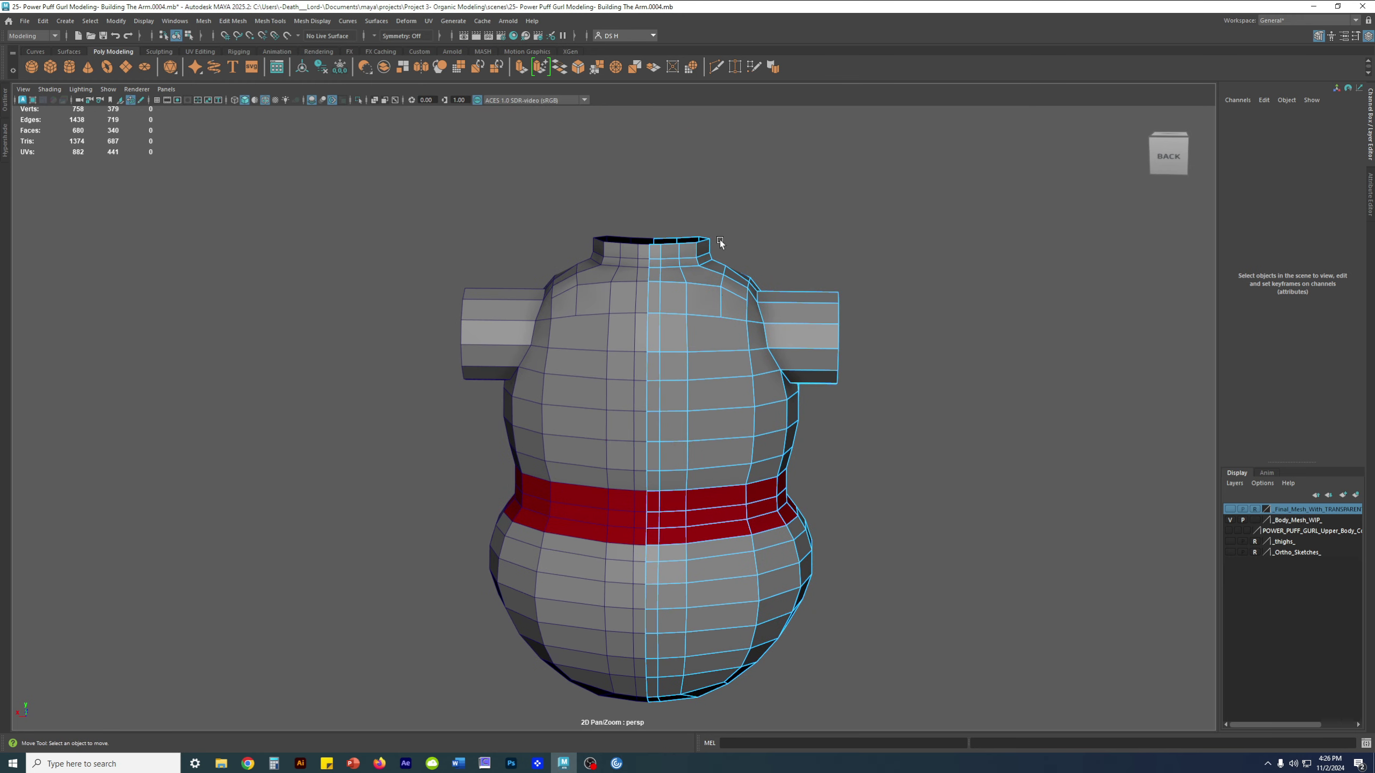
Inspect the edge flow on the buttocks and upper body up close, comparing the unsmoothed and smoothed mesh
double_click(683, 293)
left_click_drag(683, 293, 741, 457, "alt")
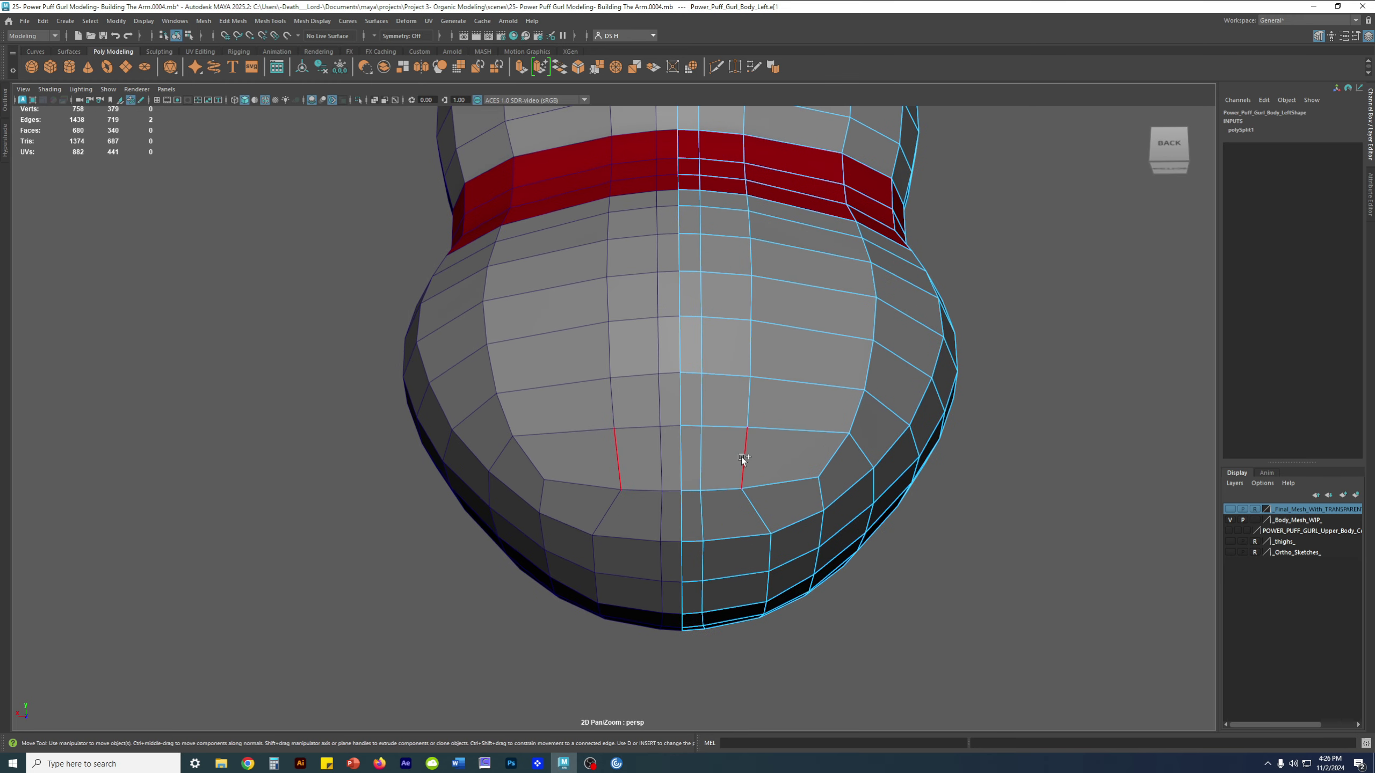
left_click_drag(831, 467, 940, 517, "alt")
middle_click_drag(667, 148, 746, 316, "alt")
left_click_drag(746, 316, 779, 322, "alt")
right_click_drag(779, 322, 1018, 417, "alt")
middle_click_drag(836, 379, 818, 346, "alt")
key("3")
left_click(836, 279)
right_click_drag(788, 312, 725, 313)
key("1")
key("3")
Create a display layer from the torso's left half and name it _Left_Side_Body_
left_click_drag(648, 249, 666, 278)
right_click_drag(623, 258, 438, 239)
left_click_drag(1147, 466, 1147, 281, "alt")
right_click_drag(812, 379, 595, 379, "alt")
right_click_drag(443, 414, 482, 382)
left_click(482, 381)
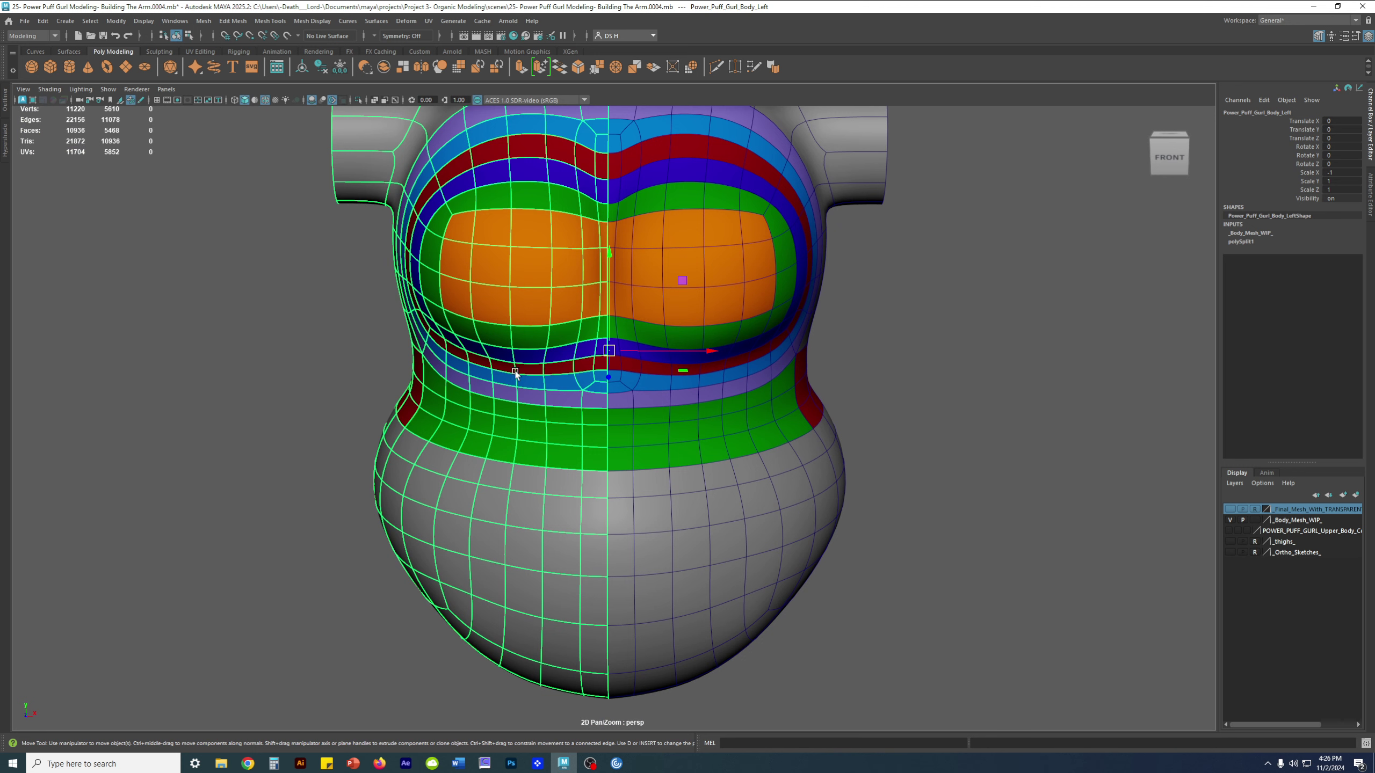
left_click_drag(1217, 473, 1177, 475)
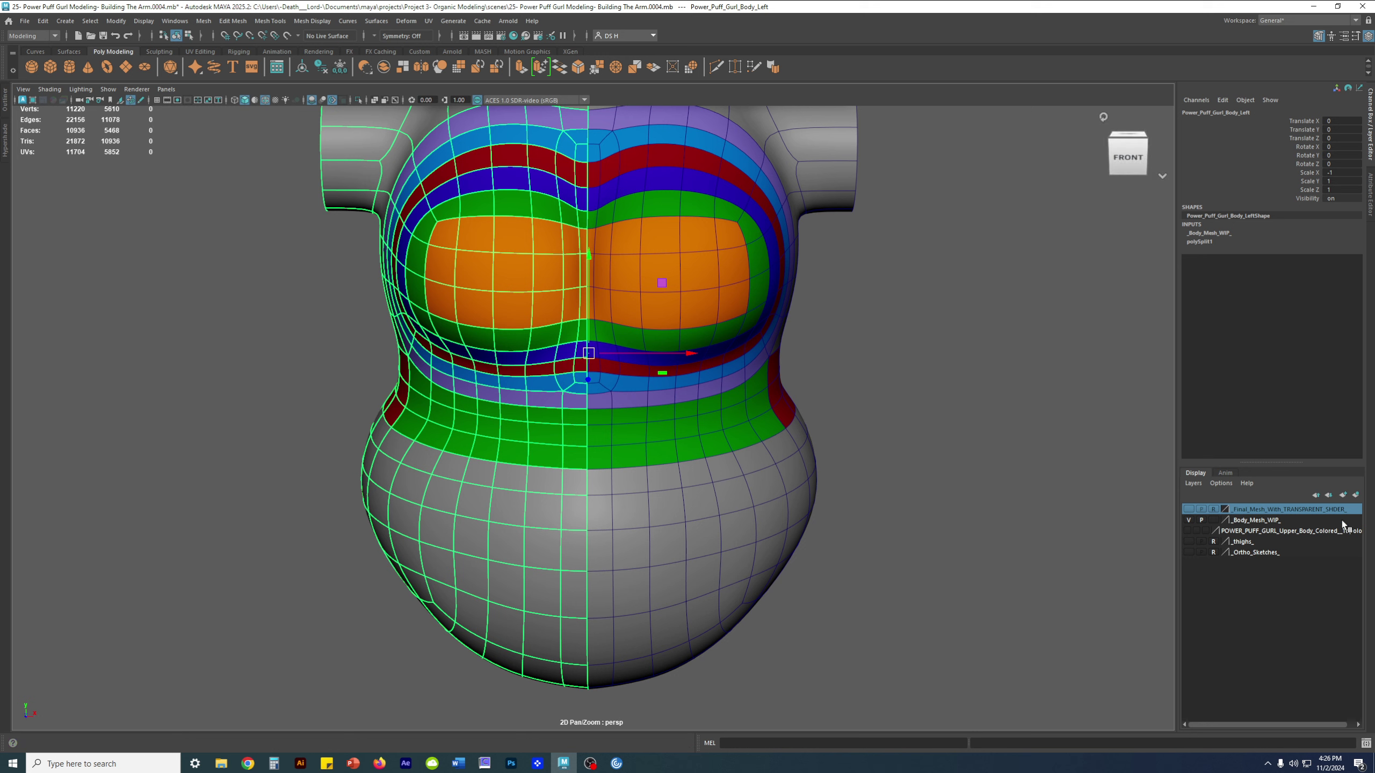
left_click(1356, 495)
double_click(1256, 511)
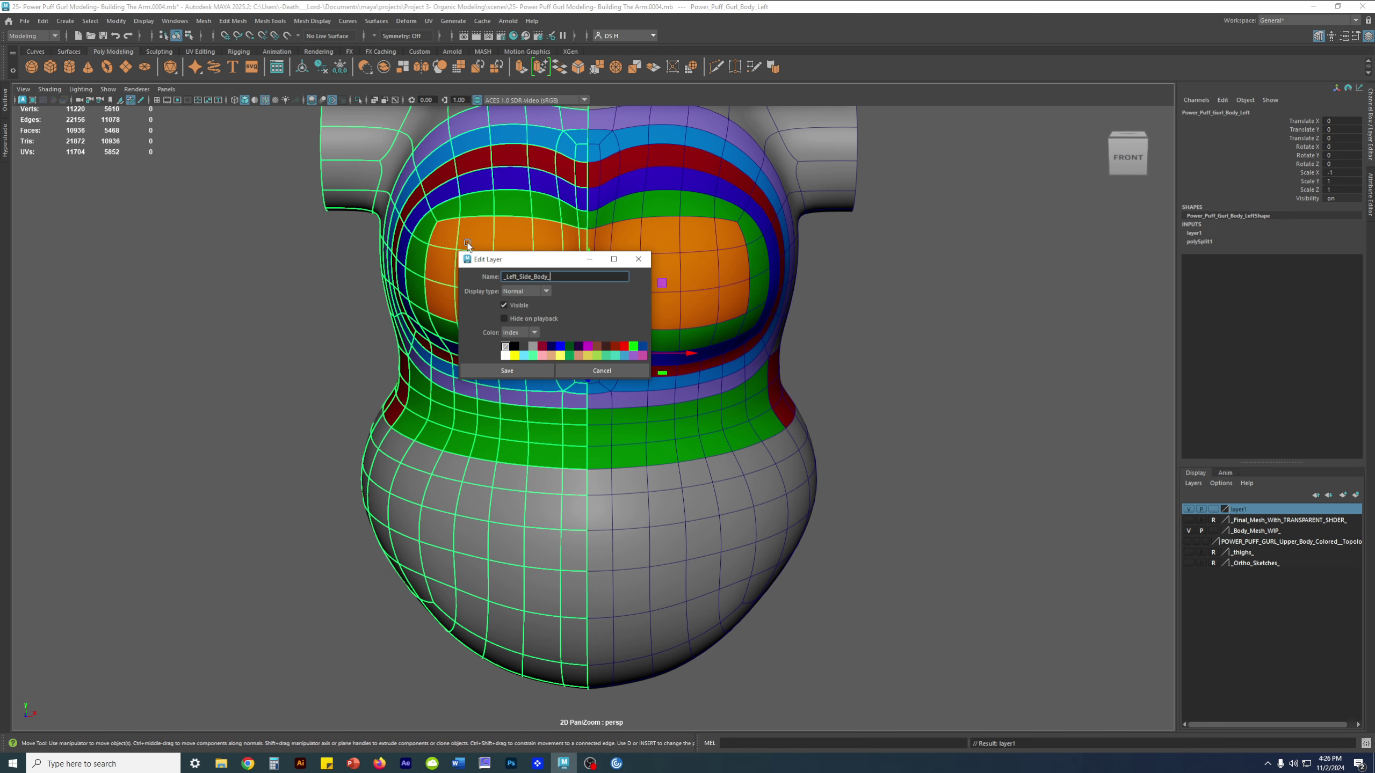
left_click(506, 370)
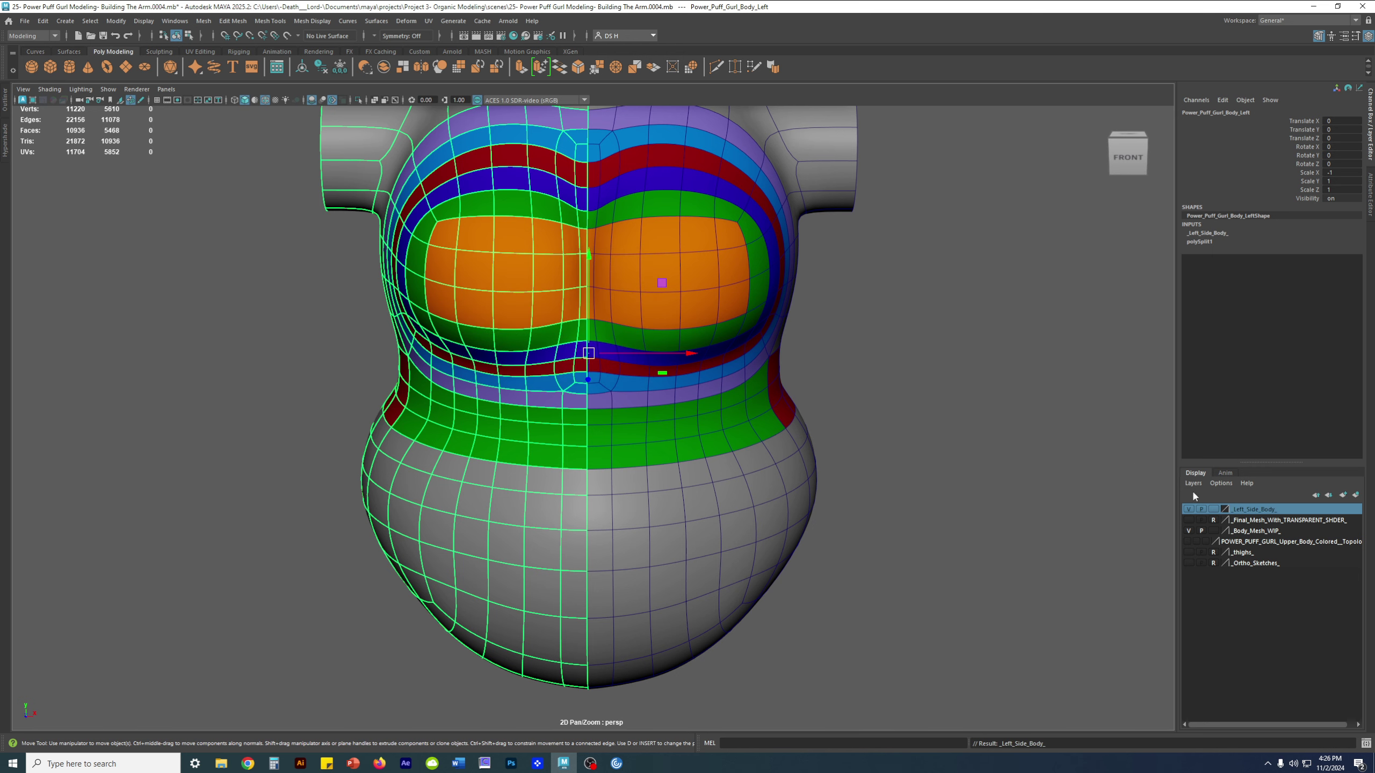
Set the _Left_Side_Body_ layer to reference display and test selecting the left half
left_click(1214, 509)
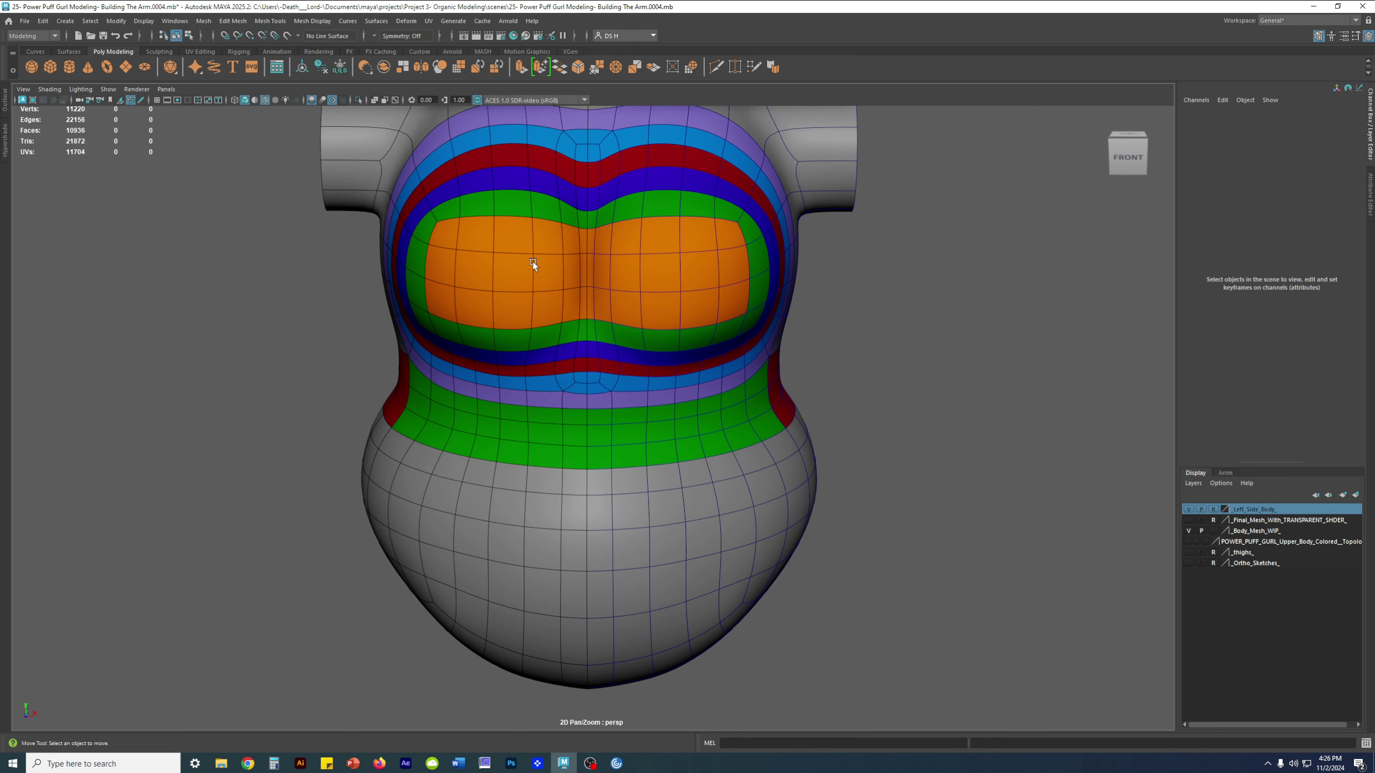
left_click(604, 259)
left_click(848, 300)
Create one display layer from the torso's right half, undo the duplicate layer, and name it _Right_Side_Body_
left_click(727, 278)
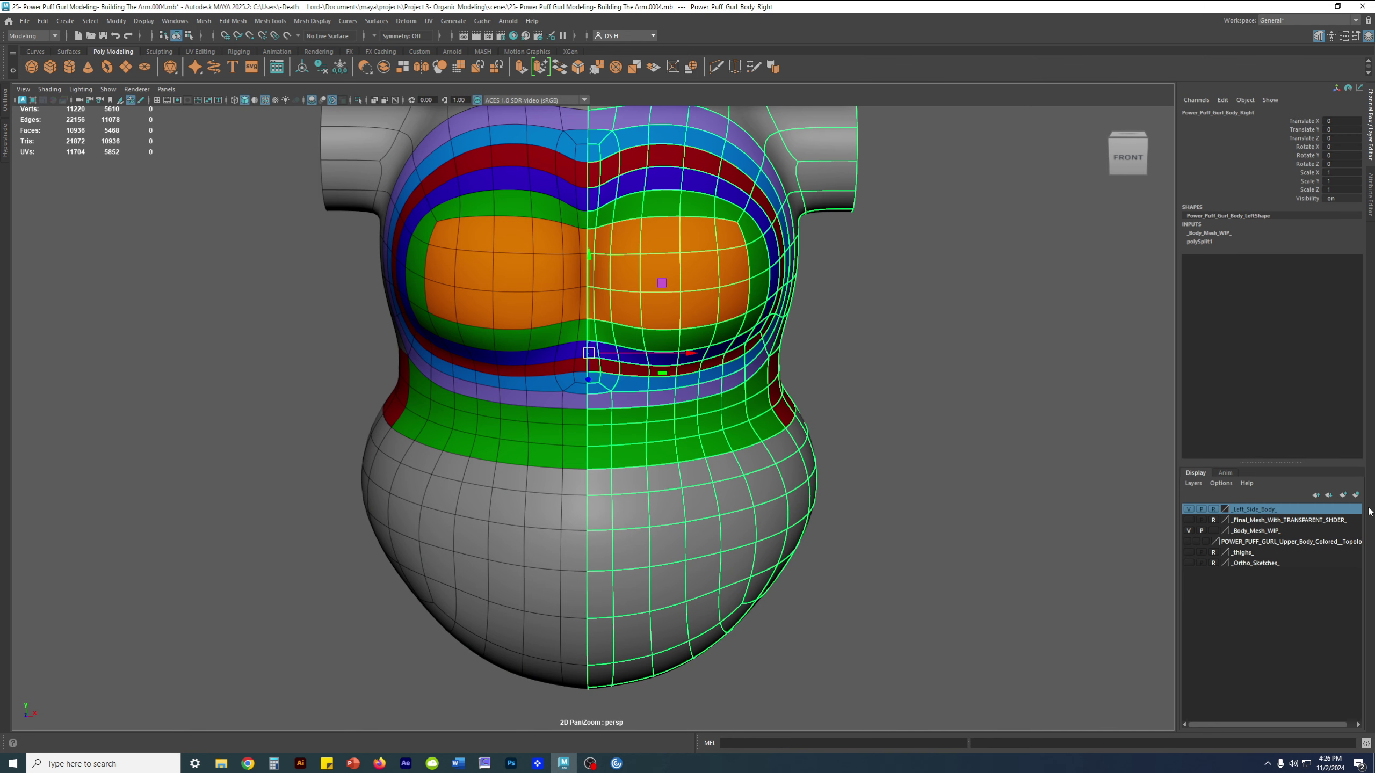
double_click(1356, 495)
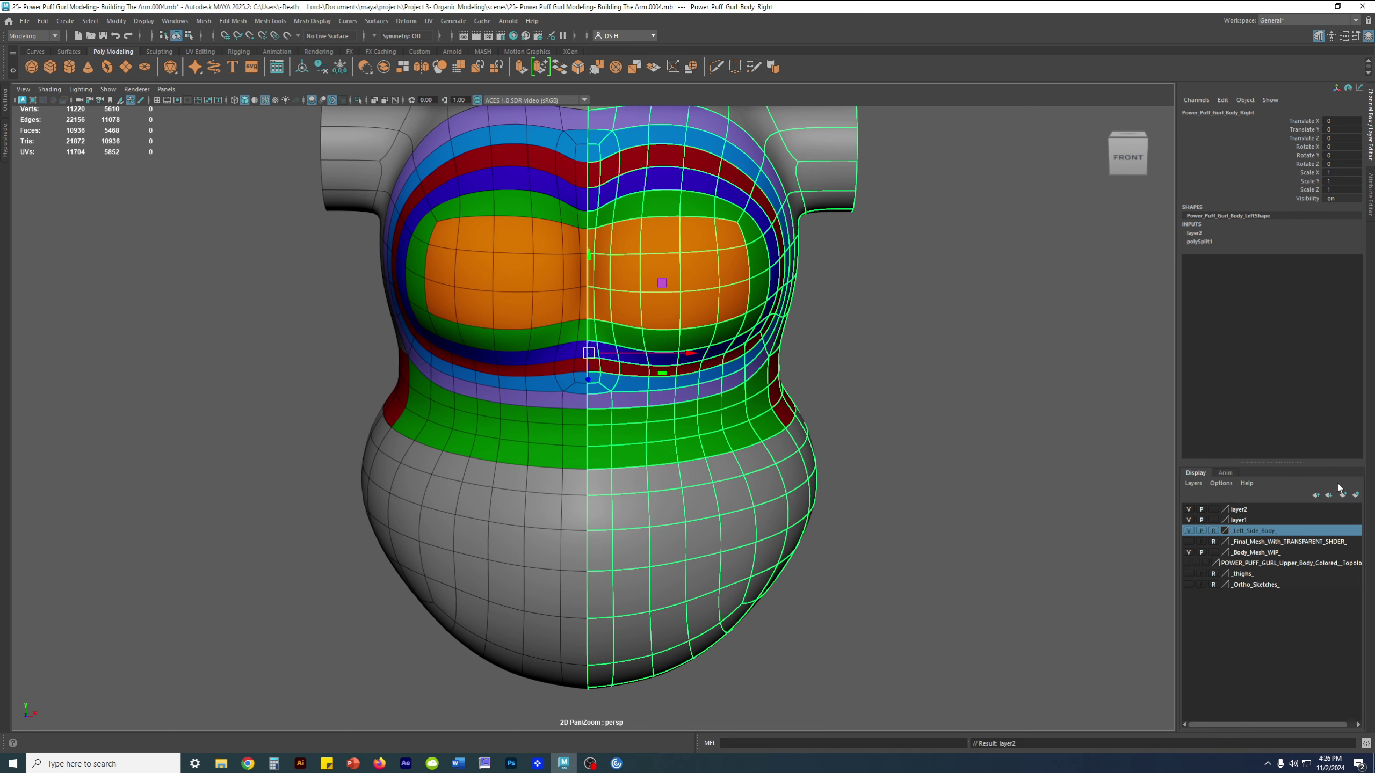
key("ctrl+z")
double_click(1250, 513)
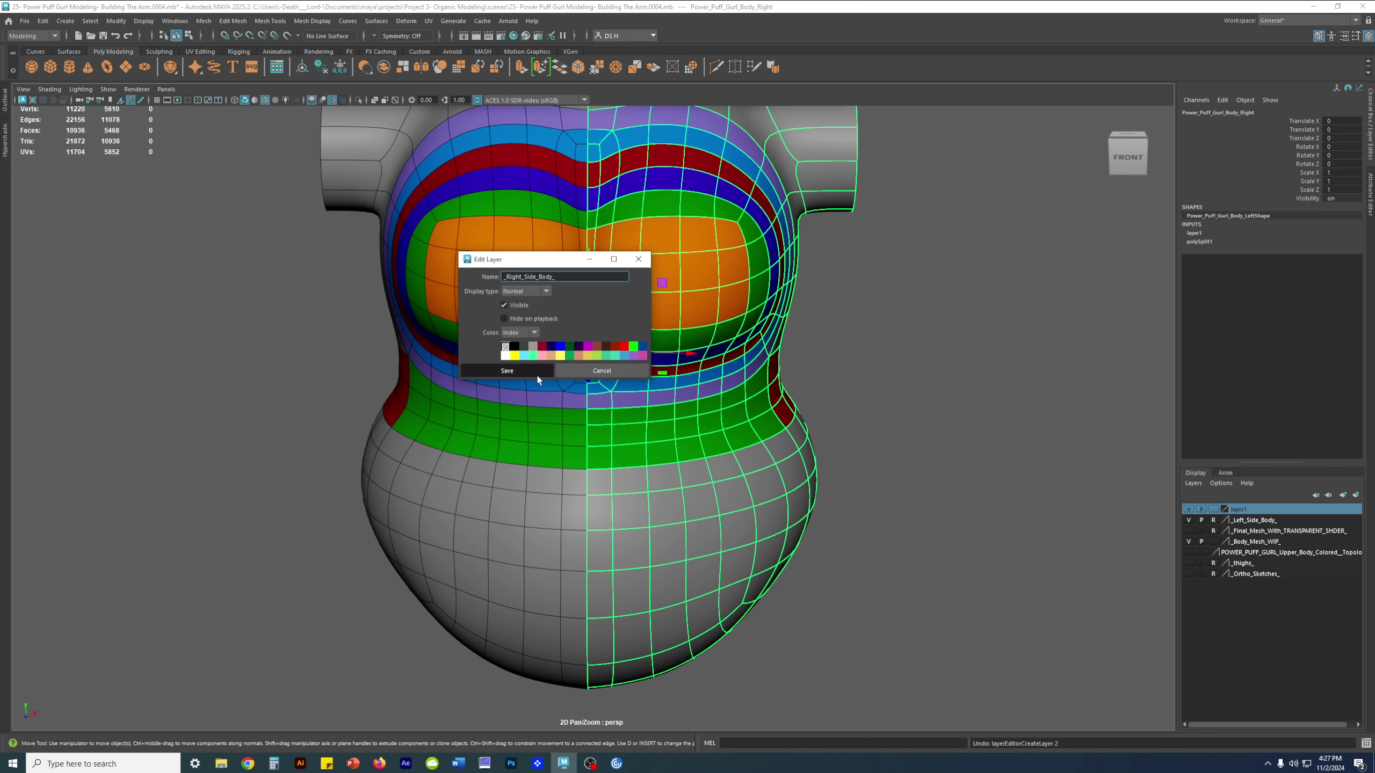
left_click(507, 371)
Examine the right half's back curvature from above, comparing unsmoothed, smoothed and wireframe displays
left_click(1029, 421)
middle_click_drag(912, 364, 936, 403, "alt")
left_click(725, 297)
middle_click_drag(729, 259, 684, 418, "alt")
left_click_drag(684, 418, 683, 590, "alt")
key("1")
right_click_drag(509, 289, 635, 289, "alt")
middle_click_drag(635, 288, 614, 362, "alt")
right_click_drag(614, 362, 734, 390, "alt")
key("3")
key("1")
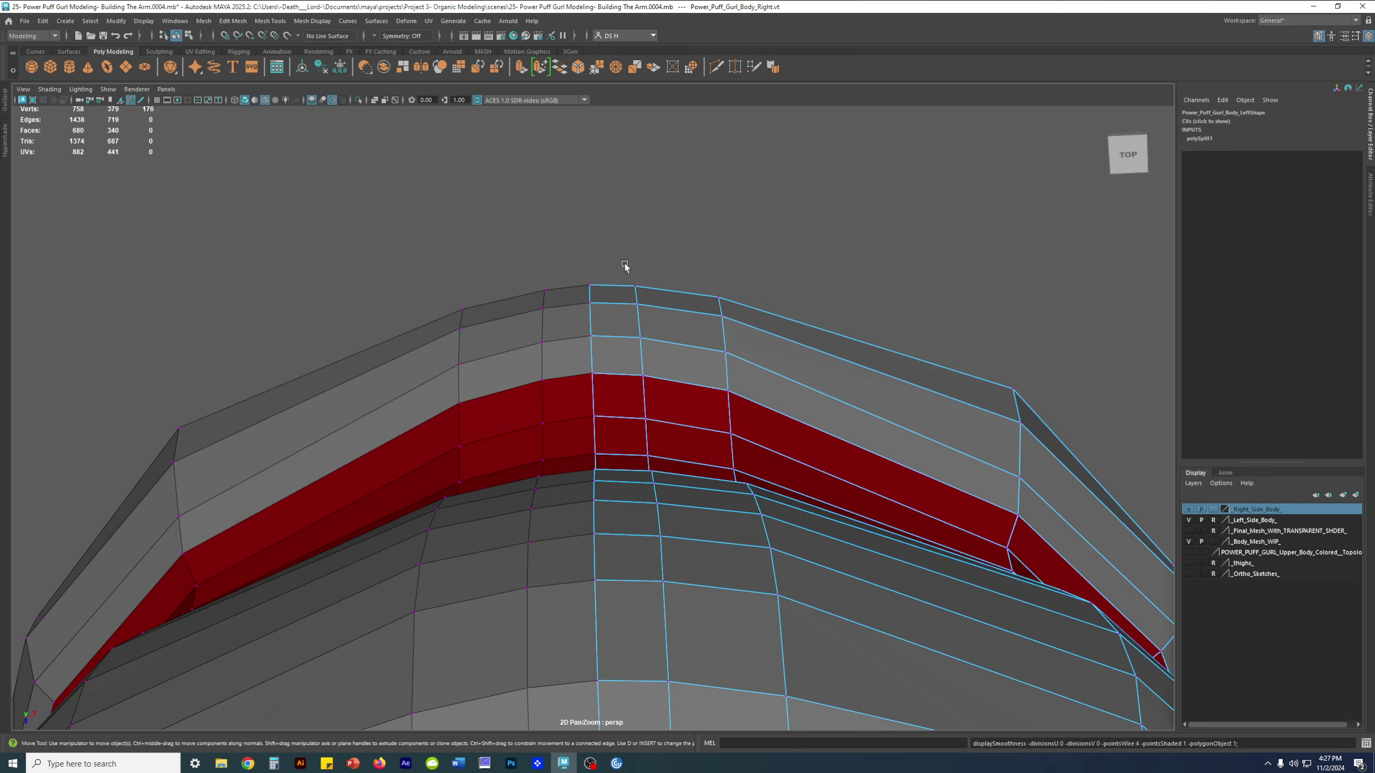
key("3")
key("1")
key("3")
key("1")
key("4")
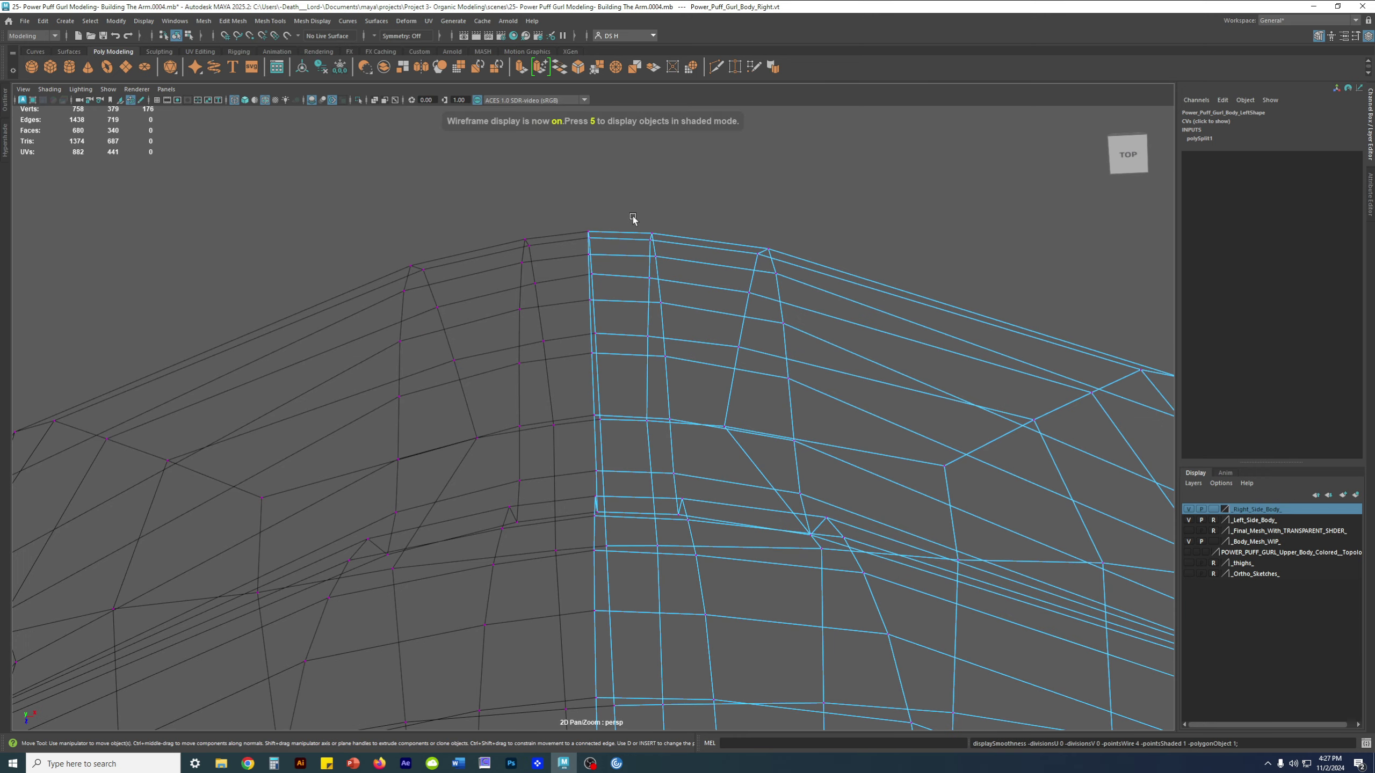
key("5")
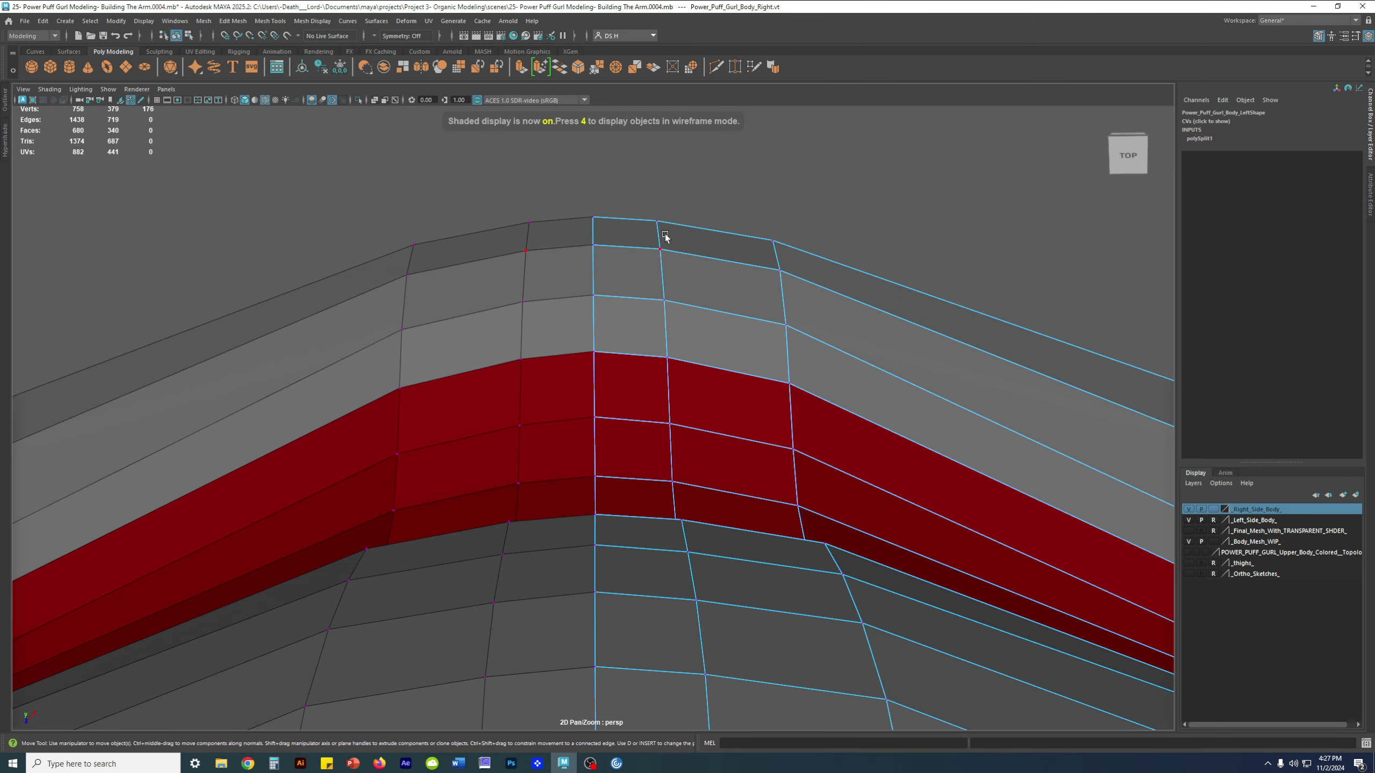
Move the outermost short edge beside the center line slightly backward to round the back's outline from above
right_click_drag(657, 224, 660, 202)
left_click(658, 235)
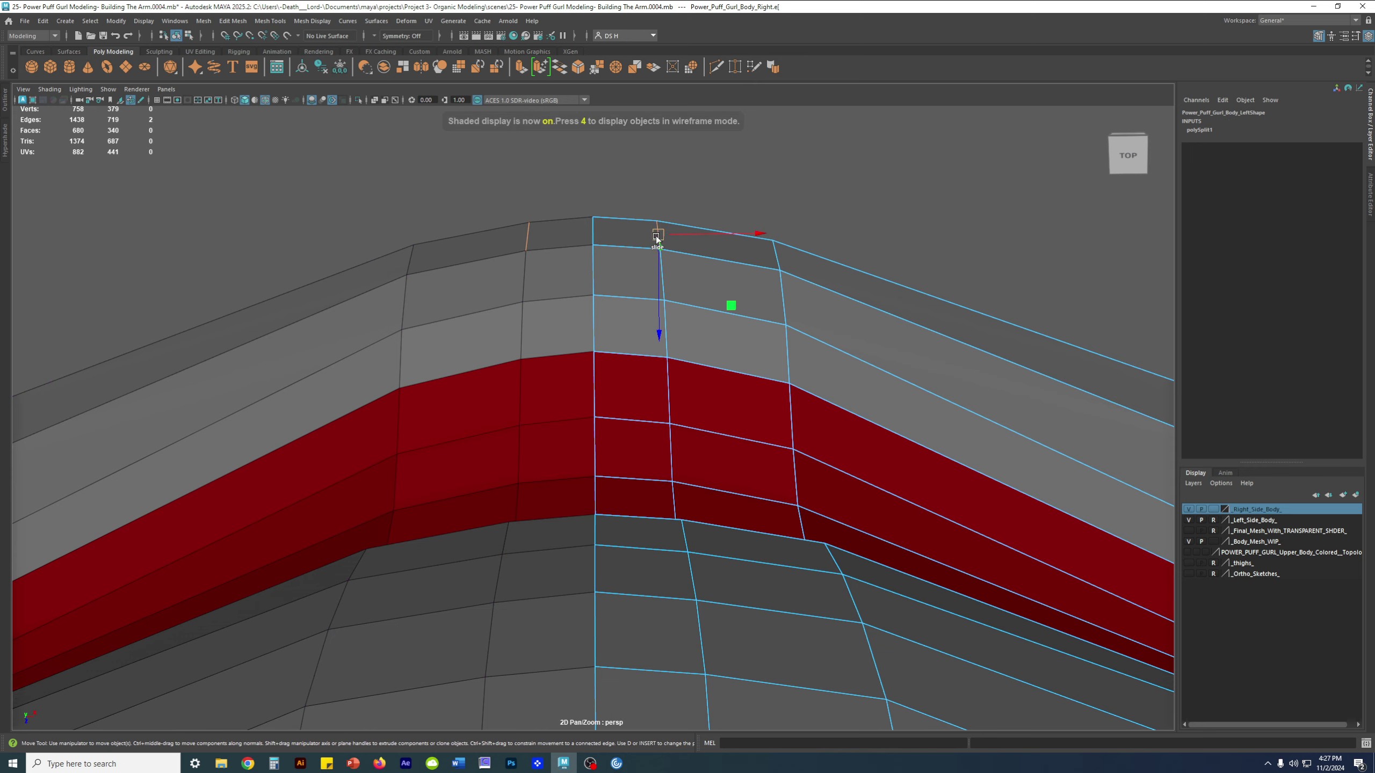
left_click_drag(659, 237, 661, 229, "alt")
left_click_drag(790, 197, 884, 265)
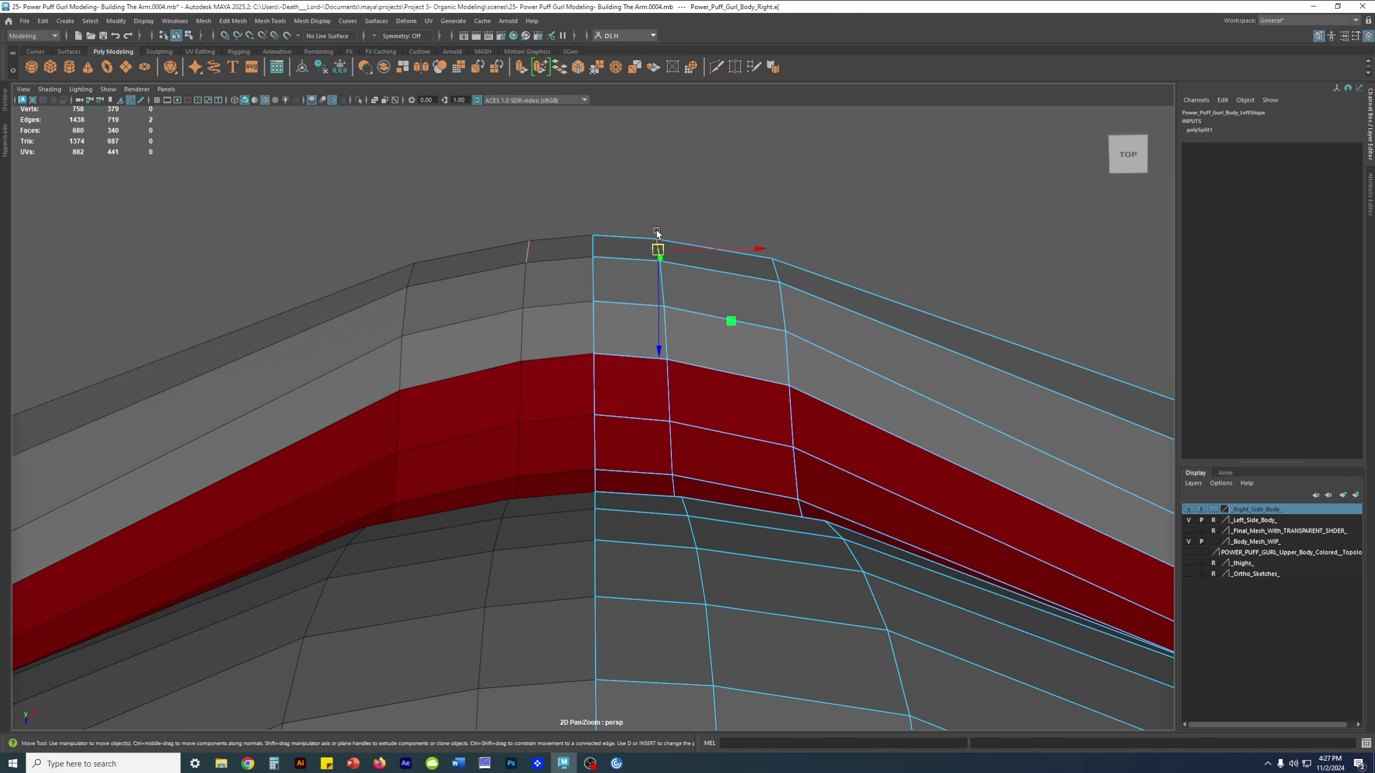
left_click_drag(659, 298, 657, 288)
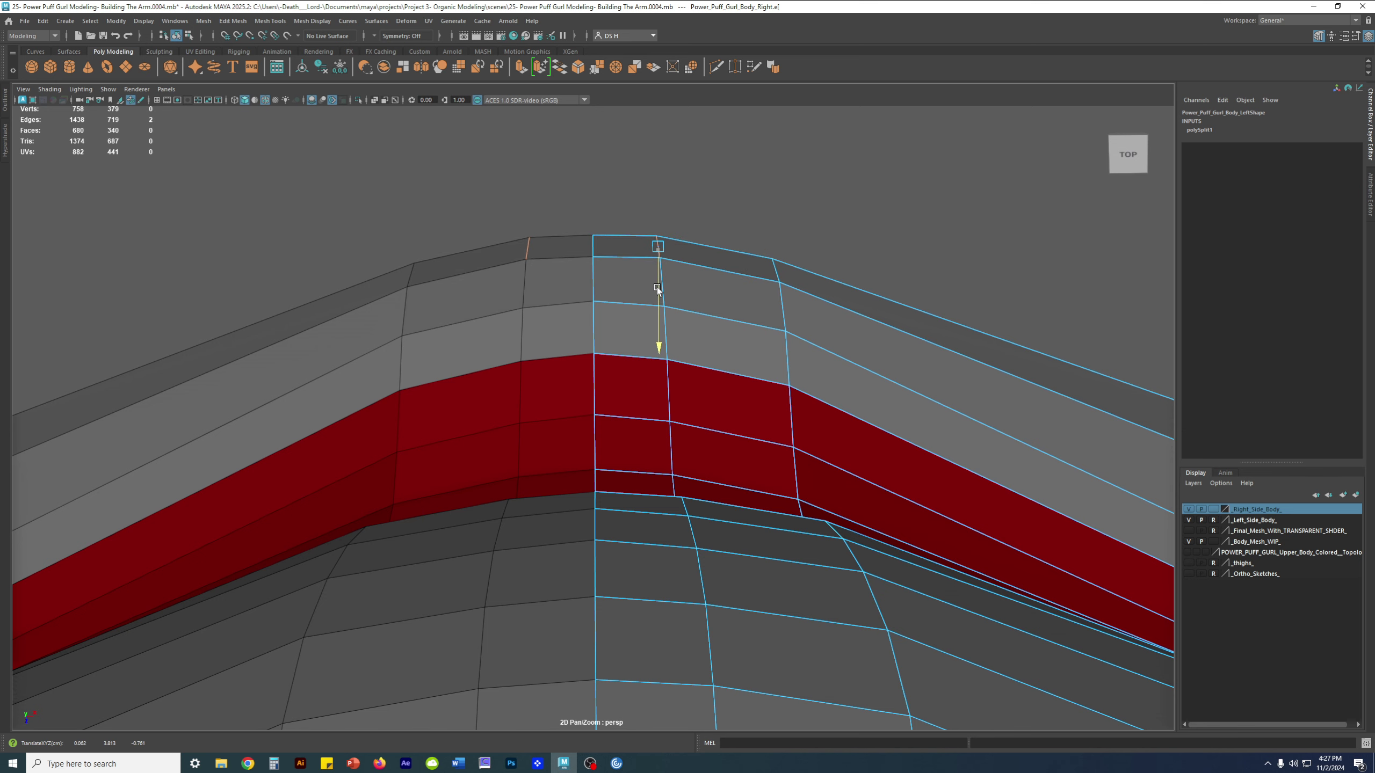
Compare the back's outline from above in smoothed and unsmoothed displays
key("3")
left_click_drag(681, 224, 687, 340, "alt")
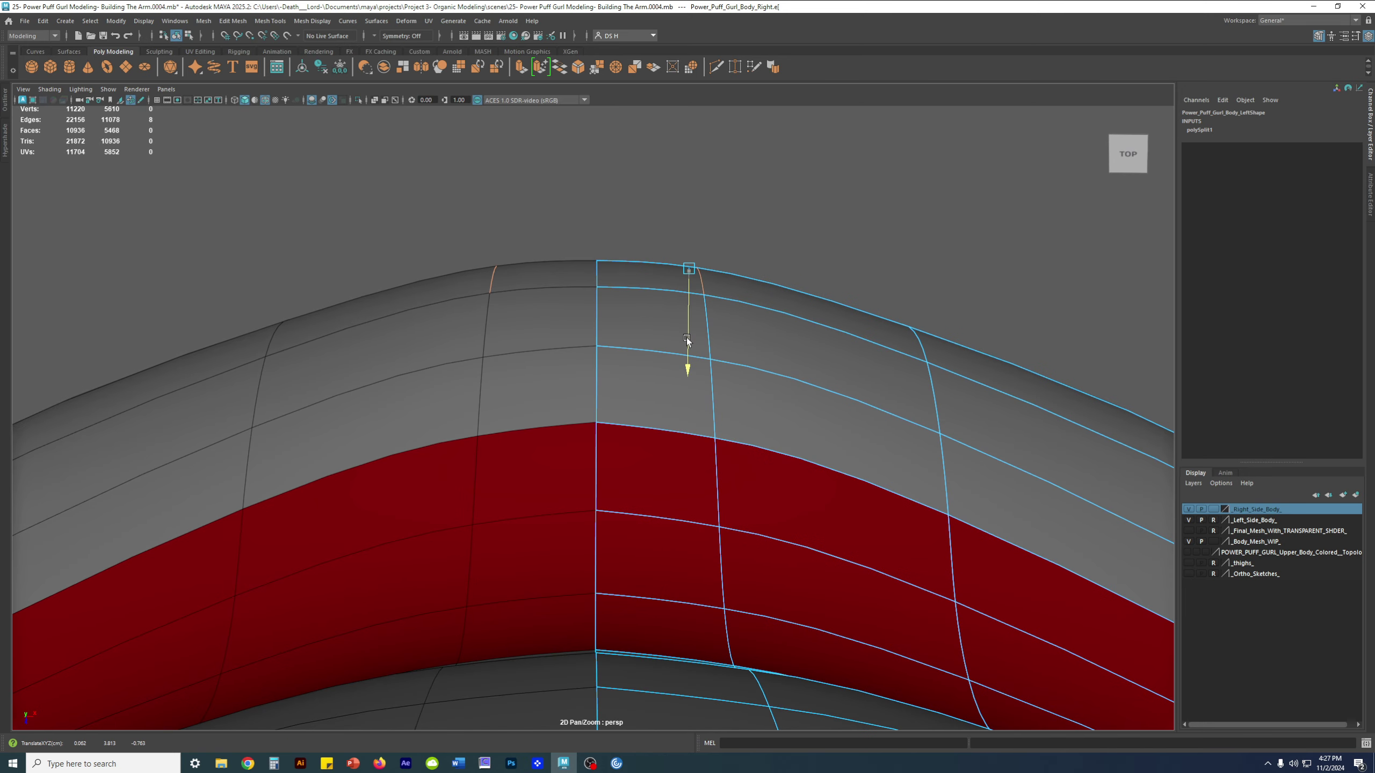
key("1")
key("3")
key("1")
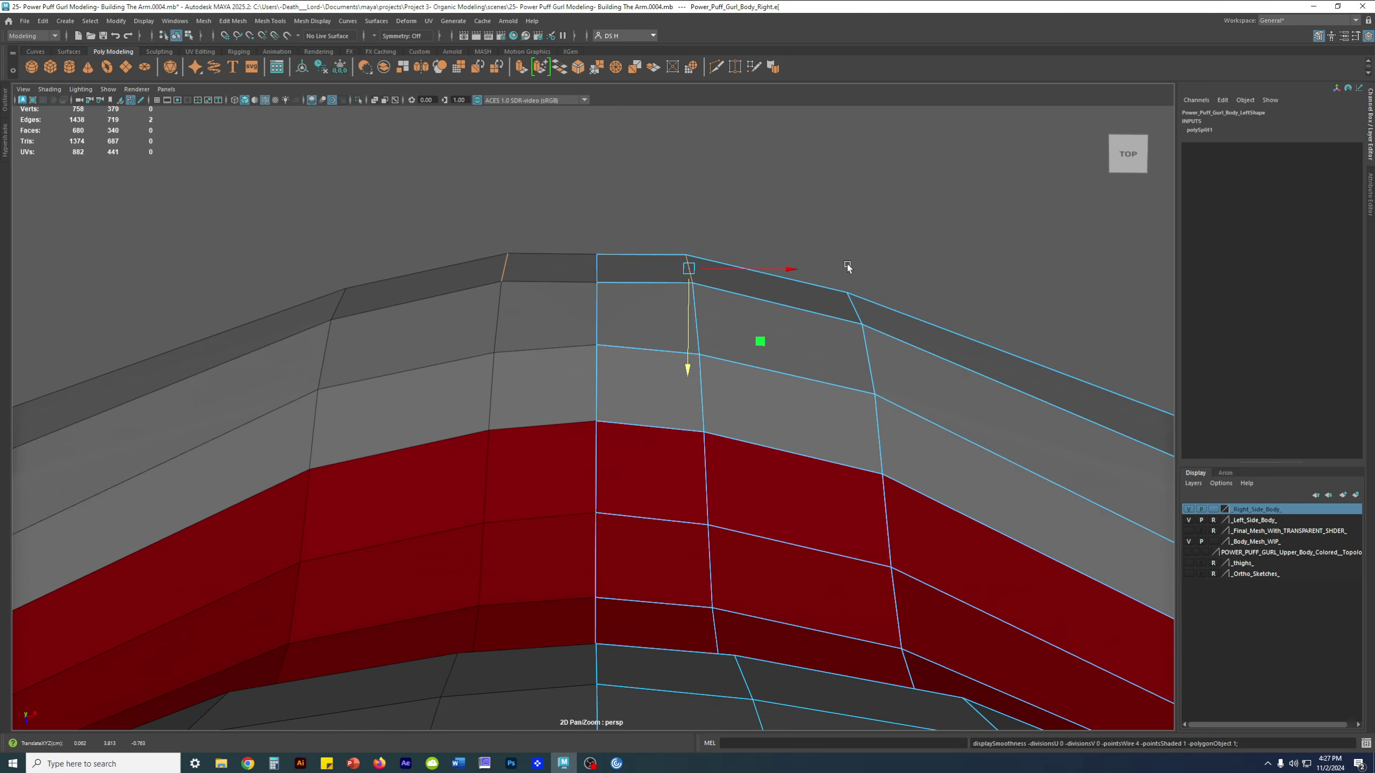
key("3")
left_click(847, 266)
Move the vertex beside the center line just below the red waistband slightly backward, and select the one on the band's lower edge
key("F9")
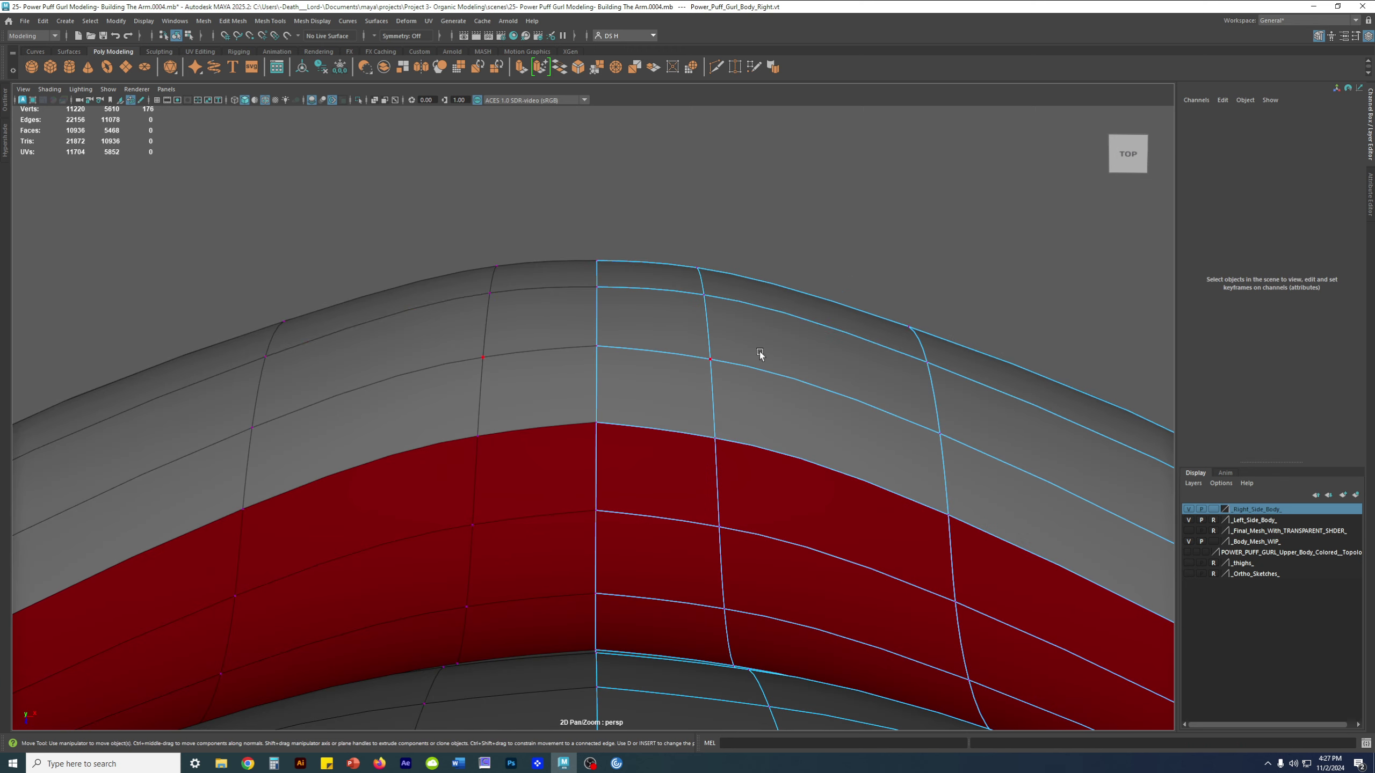
key("1")
left_click_drag(760, 350, 700, 343, "alt")
key("3")
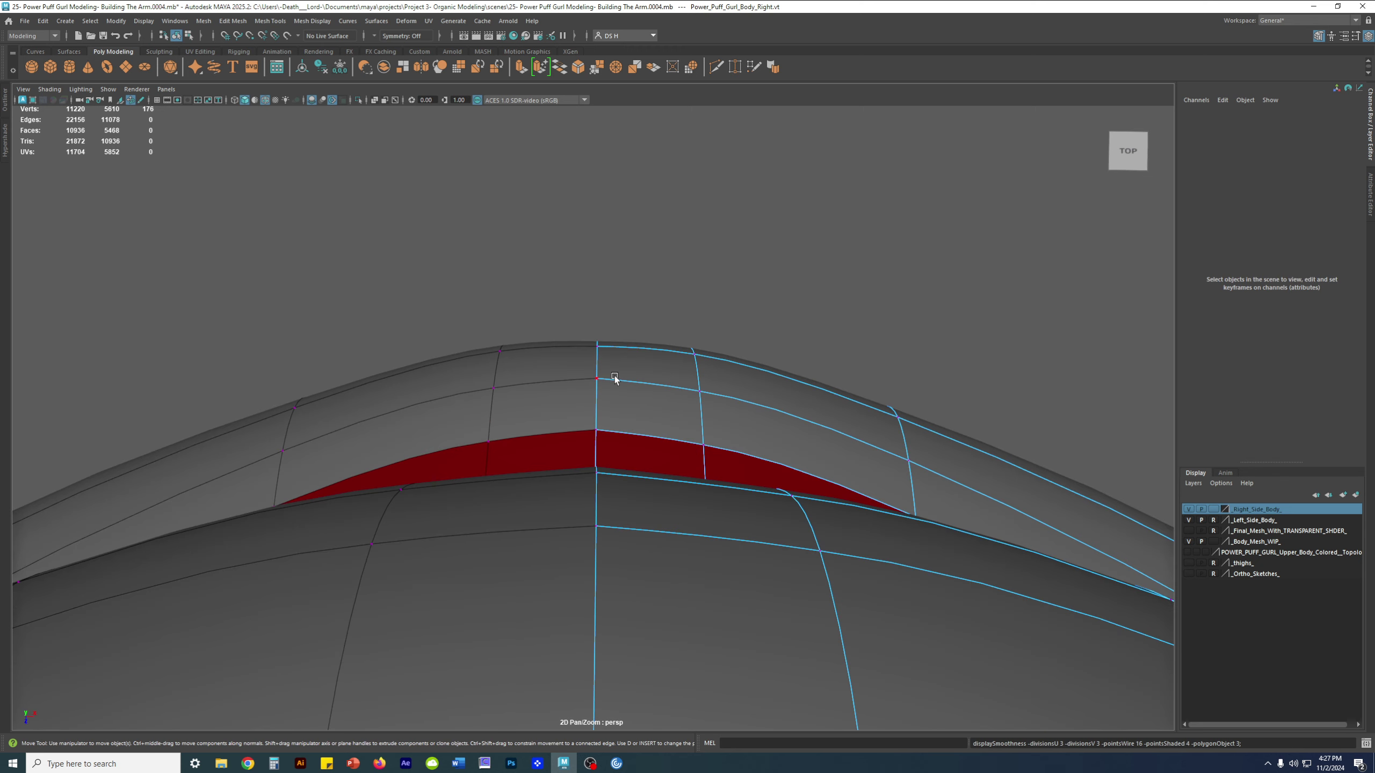
left_click(703, 403)
key("1")
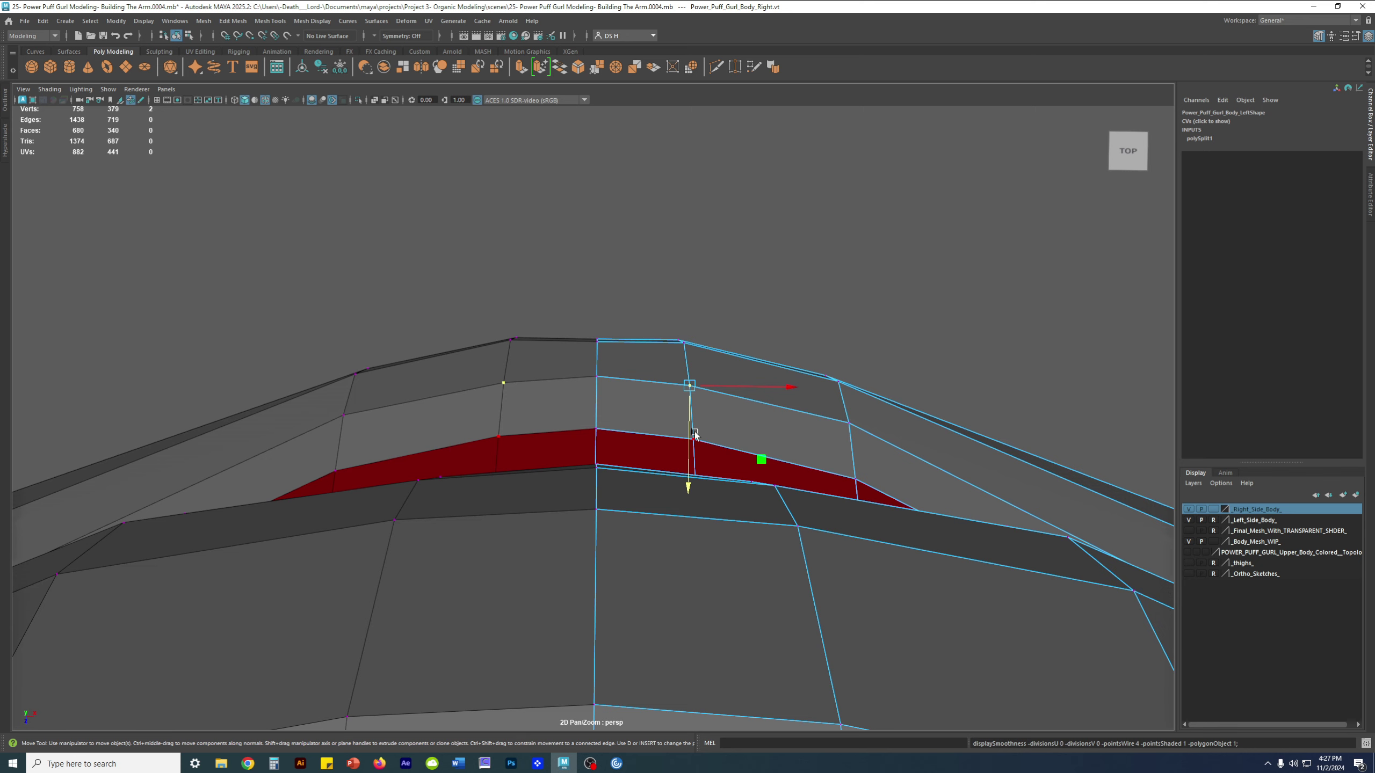
key("3")
left_click_drag(687, 440, 693, 434)
right_click_drag(797, 415, 644, 442, "alt")
left_click_drag(644, 442, 681, 469, "alt")
left_click(677, 433)
middle_click_drag(681, 507, 694, 412, "alt")
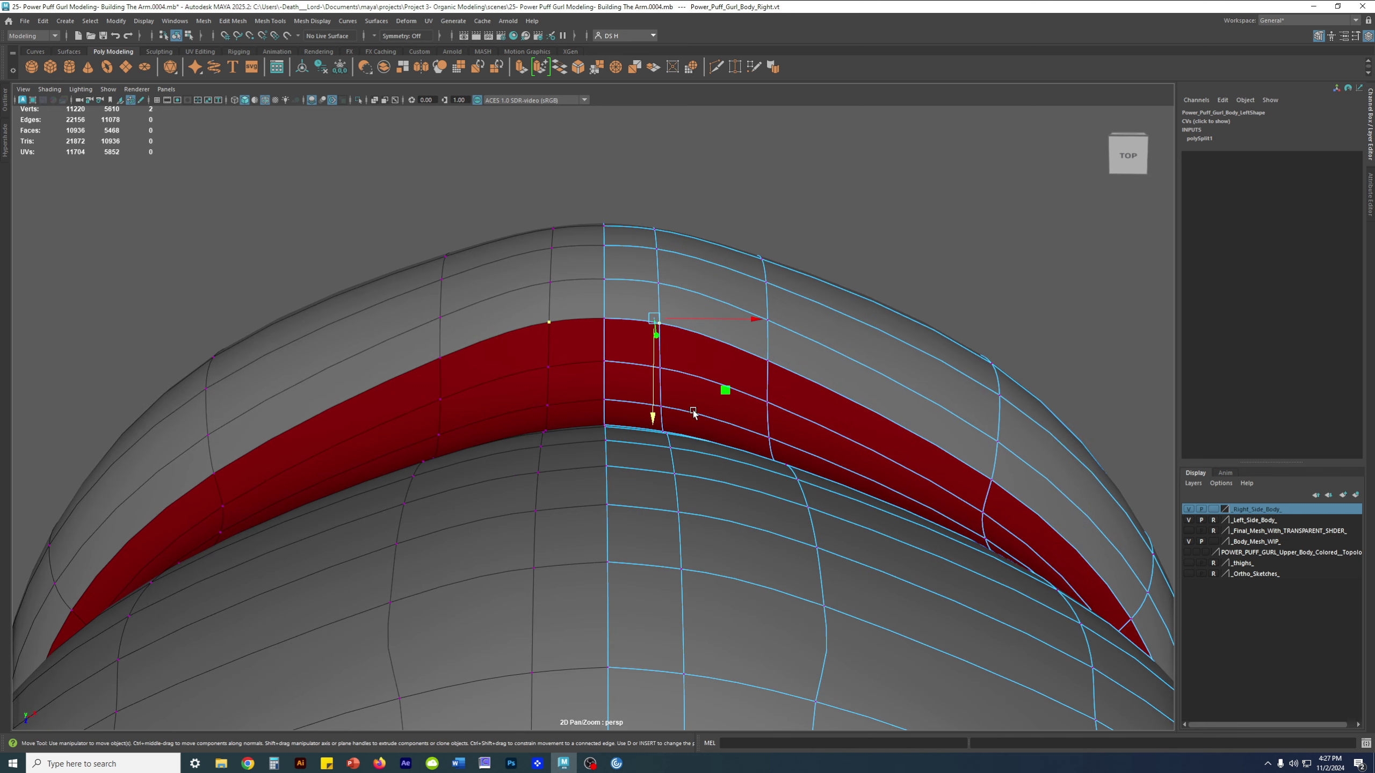
Select the short edge beside the center line inside the red waistband and move it slightly backward
key("1")
key("F10")
left_click(687, 387)
left_click(654, 397)
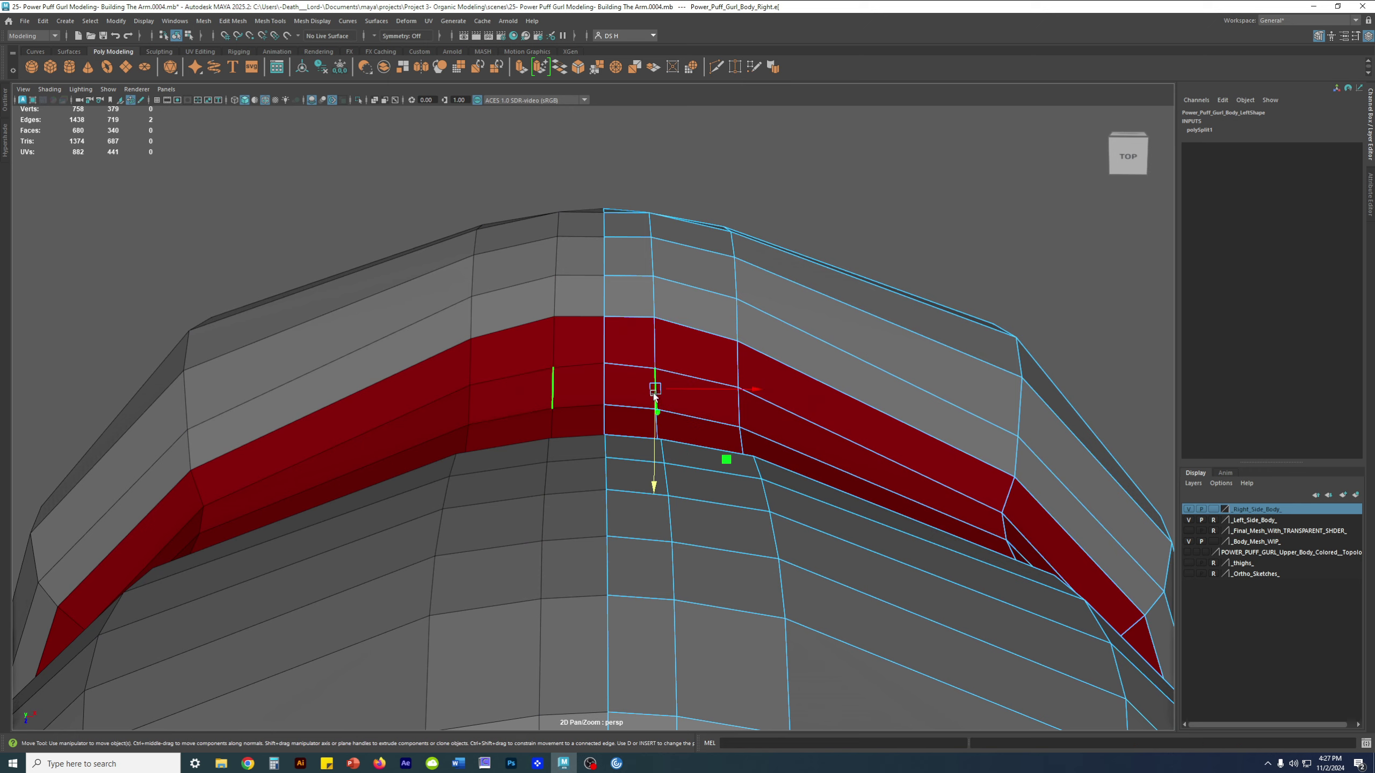
key("q")
left_click_drag(872, 394, 787, 453, "alt")
left_click(655, 479, "shift")
left_click_drag(655, 480, 650, 410, "alt")
key("w")
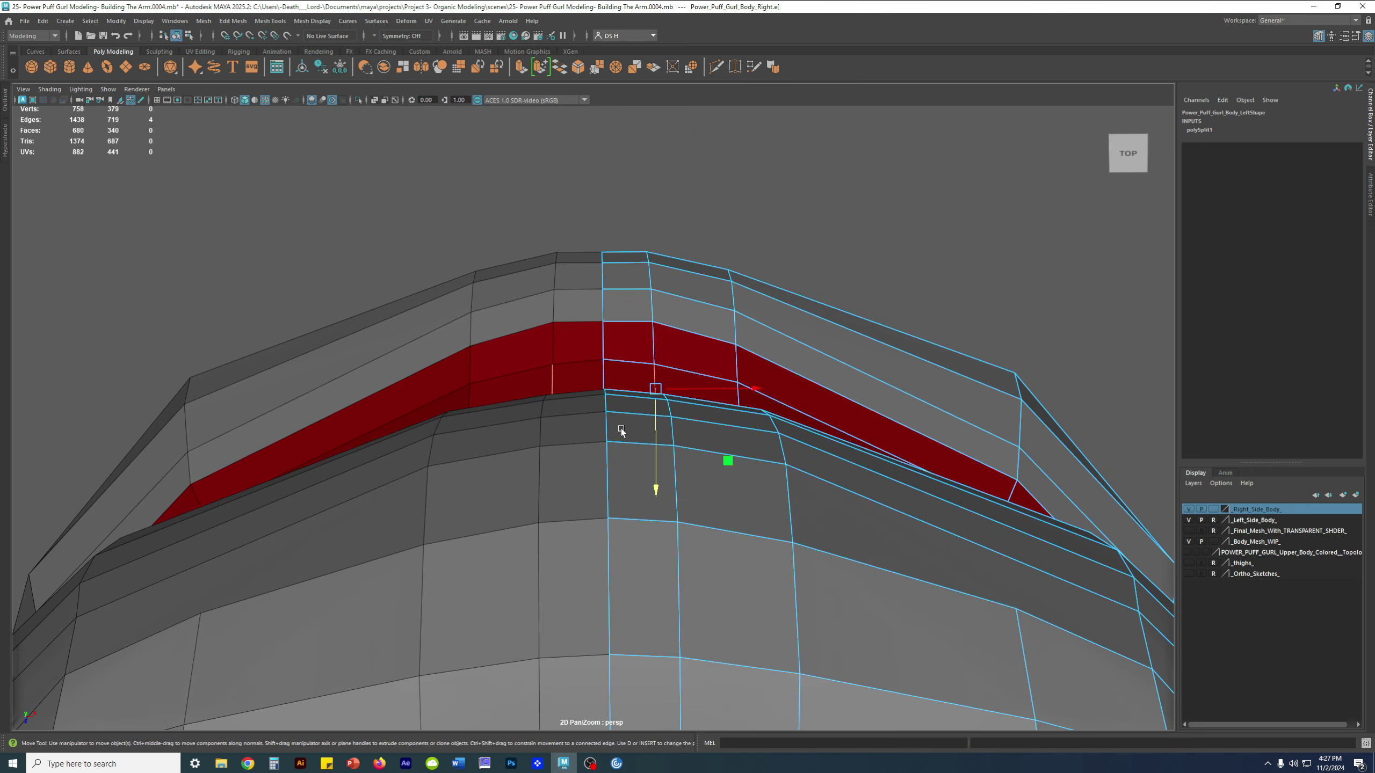
right_click_drag(604, 430, 693, 454, "alt")
left_click_drag(669, 451, 671, 444)
Examine the smoothed waistband and lower back curvature from above with nothing selected
key("3")
right_click_drag(774, 366, 647, 299, "alt")
left_click_drag(648, 301, 590, 326, "alt")
key("1")
key("3")
right_click_drag(590, 326, 818, 274)
left_click(817, 274)
left_click_drag(818, 273, 587, 371, "alt")
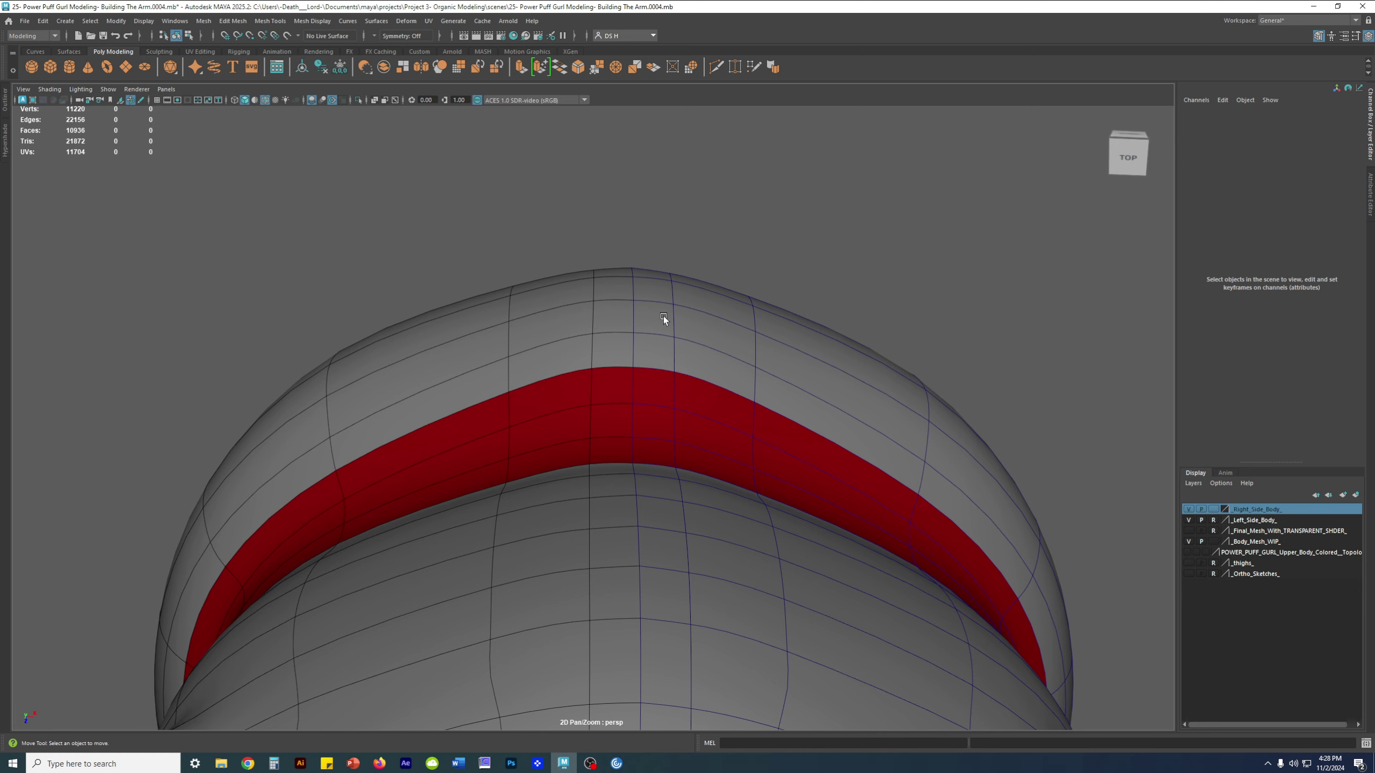
Move the outermost lower-back vertex beside the center line slightly backward, and select the neighboring vertex
left_click_drag(664, 316, 636, 334, "alt")
middle_click_drag(636, 334, 652, 449, "alt")
right_click_drag(677, 390, 1027, 484, "alt")
left_click(793, 378)
key("F9")
left_click(921, 375)
right_click_drag(921, 375, 663, 377, "alt")
left_click(666, 351)
key("1")
left_click_drag(663, 376, 647, 358, "alt")
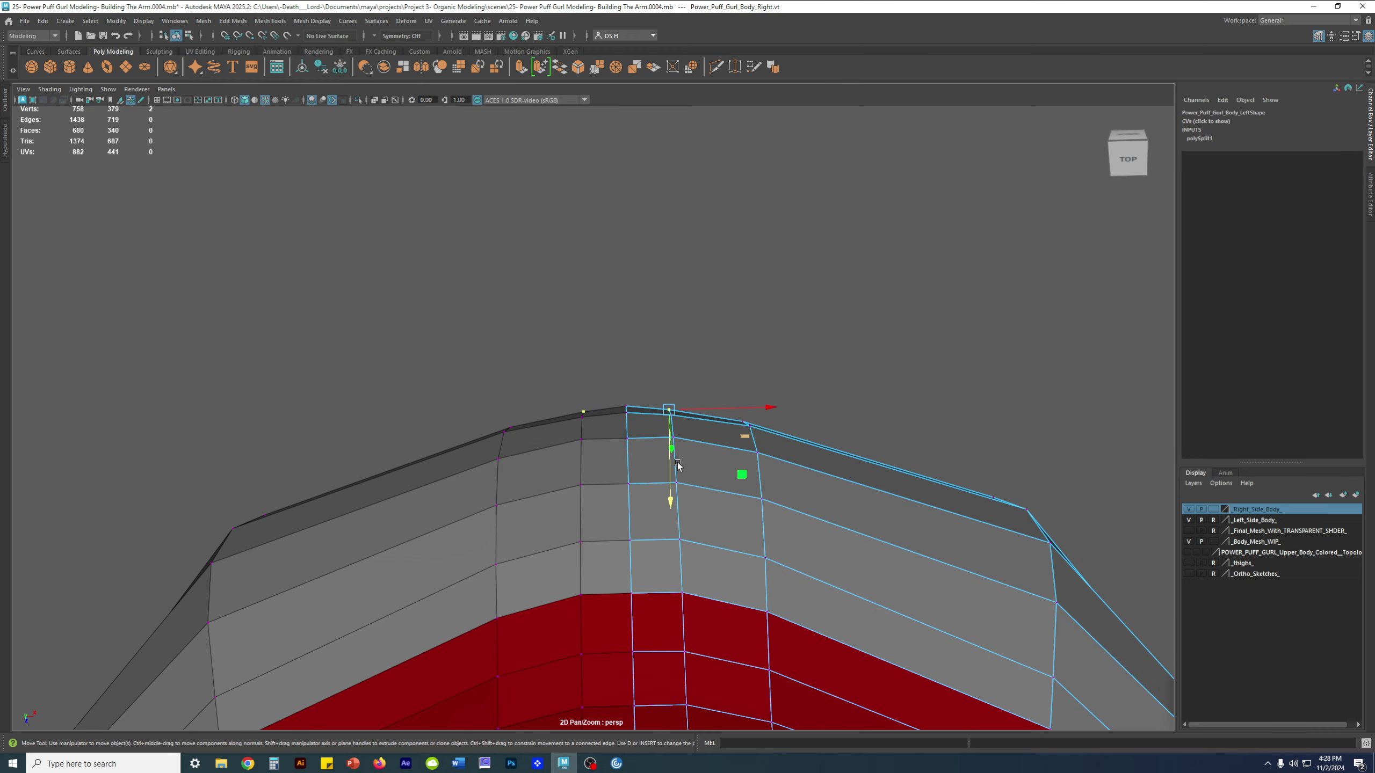
left_click_drag(667, 499, 668, 495)
left_click(723, 418)
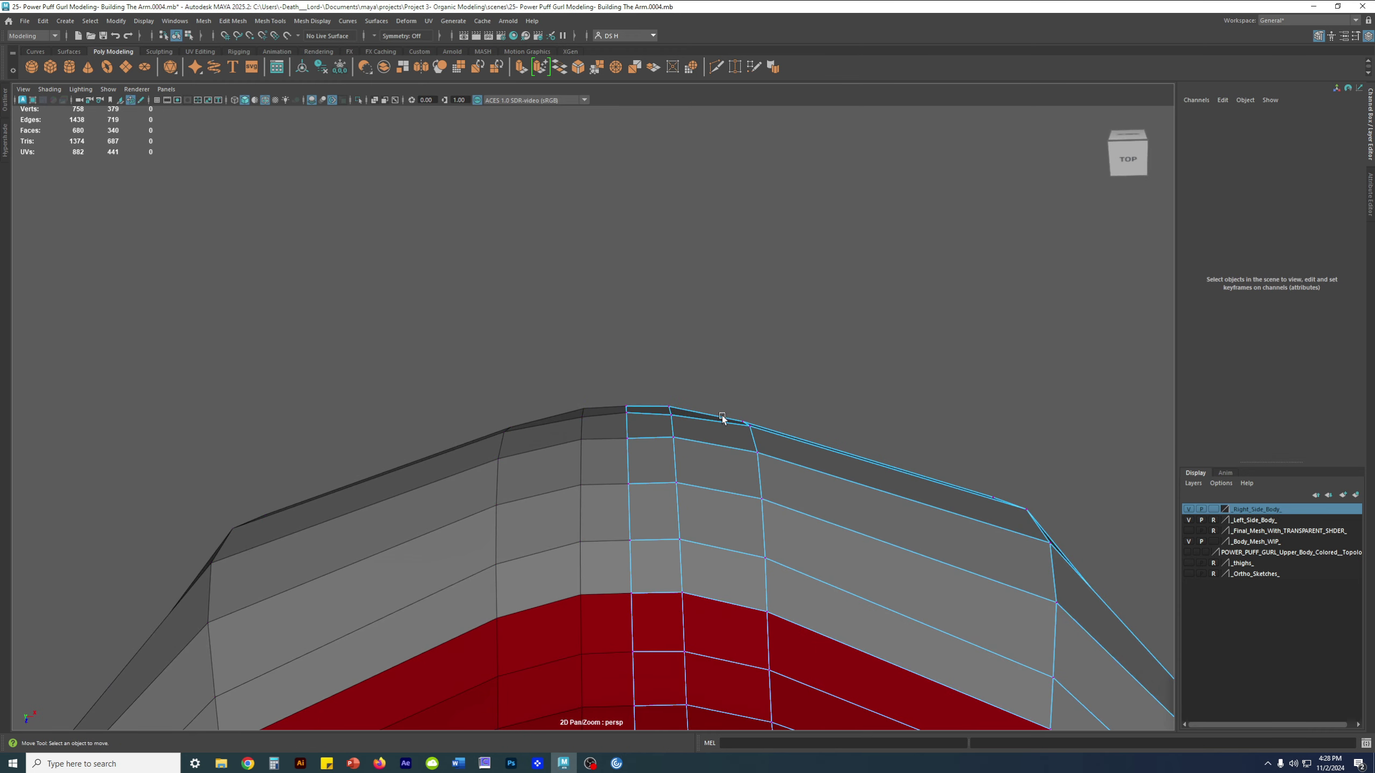
left_click(670, 418)
key("3")
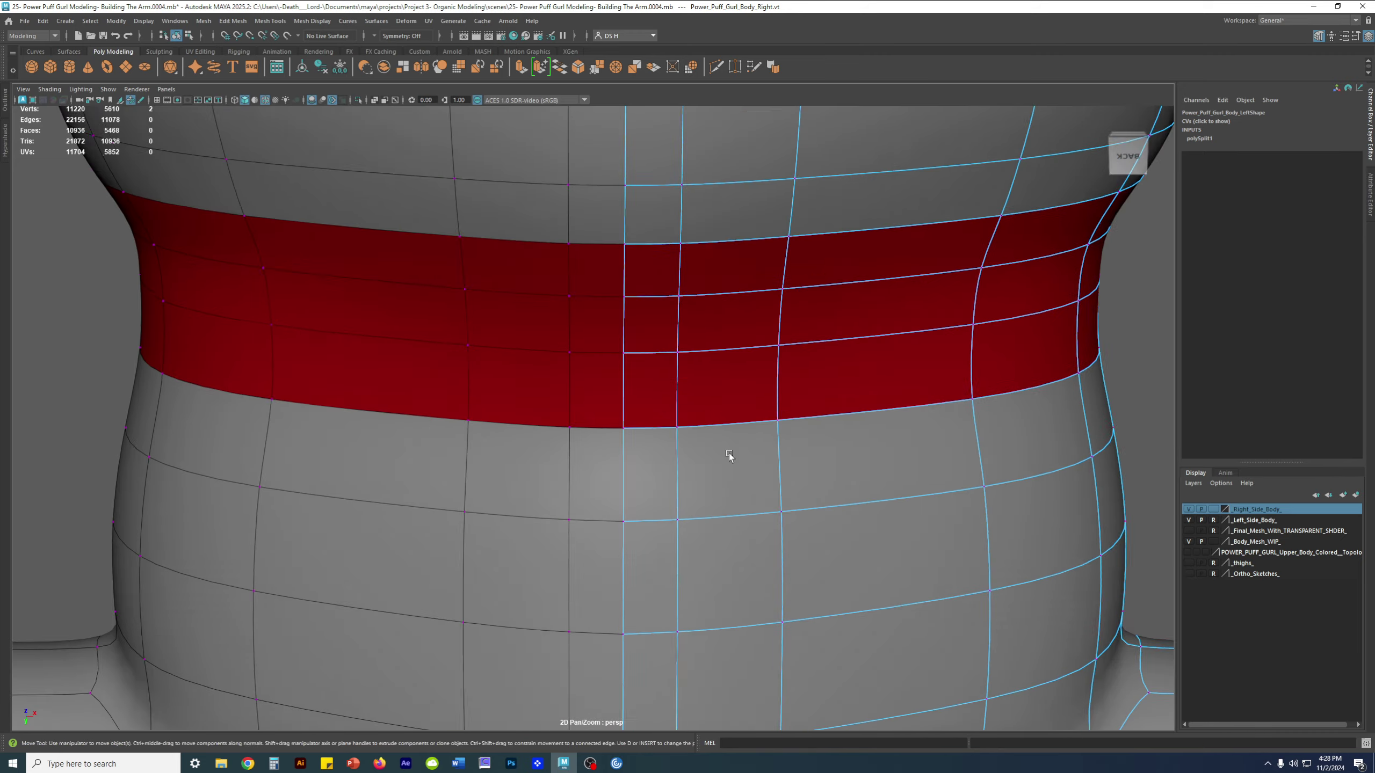
Inspect the smoothed torso's back and waistband from several angles to check the edge flow
right_click_drag(730, 456, 712, 270, "alt")
middle_click_drag(712, 270, 683, 436, "alt")
left_click_drag(652, 419, 768, 409, "alt")
right_click_drag(699, 405, 756, 442, "alt")
left_click_drag(756, 442, 837, 506, "alt")
left_click_drag(940, 497, 709, 569, "alt")
right_click_drag(663, 498, 488, 411, "alt")
left_click_drag(488, 412, 547, 450, "alt")
middle_click_drag(585, 271, 556, 567, "alt")
key("3")
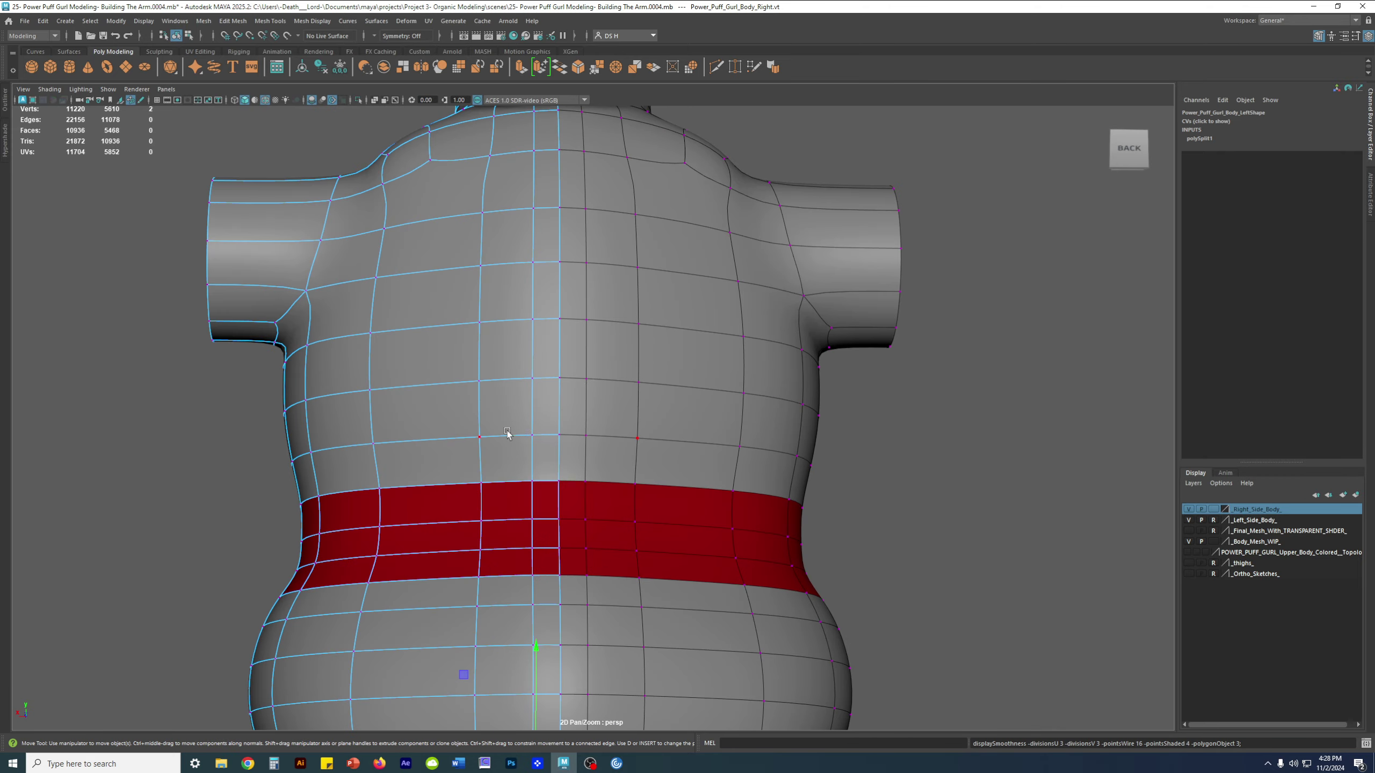
right_click_drag(500, 442, 867, 284)
left_click(936, 432)
left_click_drag(936, 433, 750, 440, "alt")
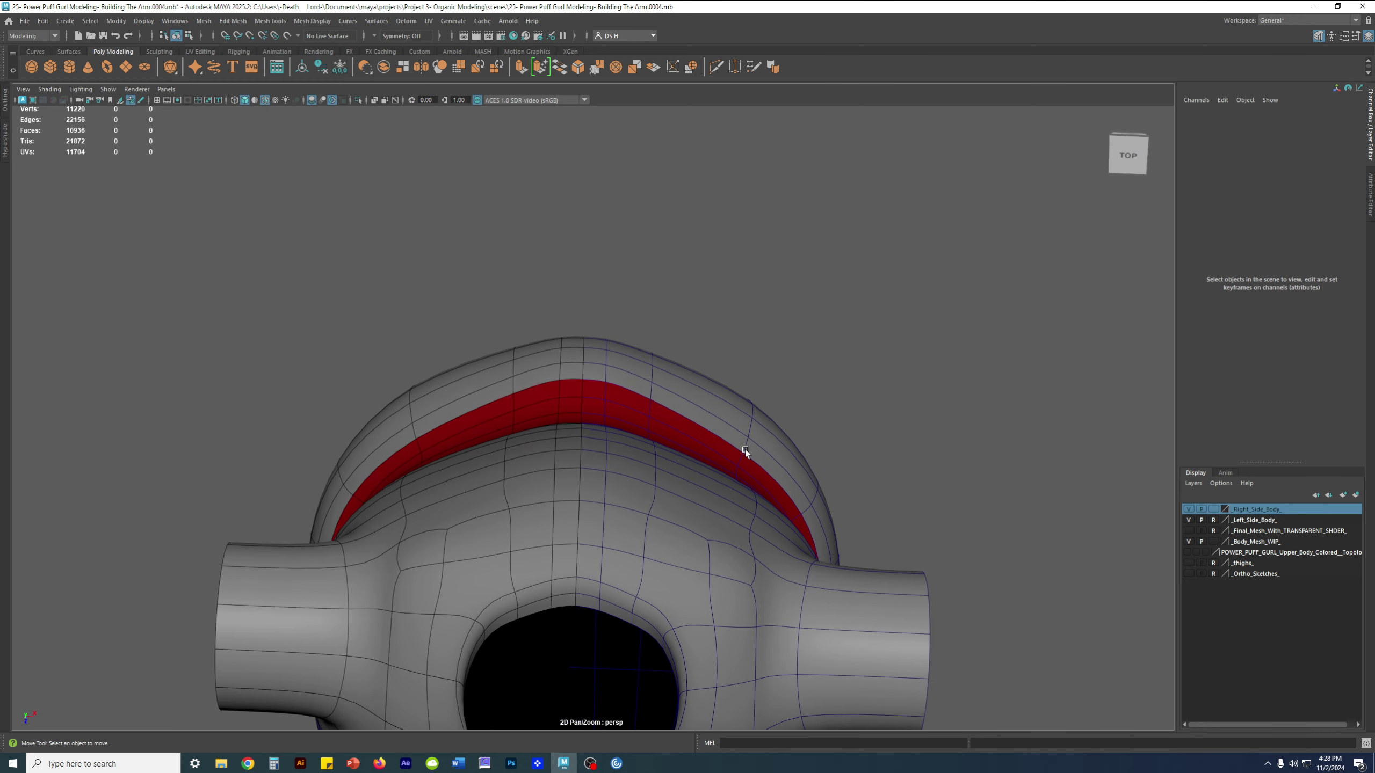
Compare the right half's back profile from above between the unsmoothed cage and the smoothed preview
scroll(746, 449, "up", 5)
left_click(722, 352)
right_click_drag(702, 340, 578, 307)
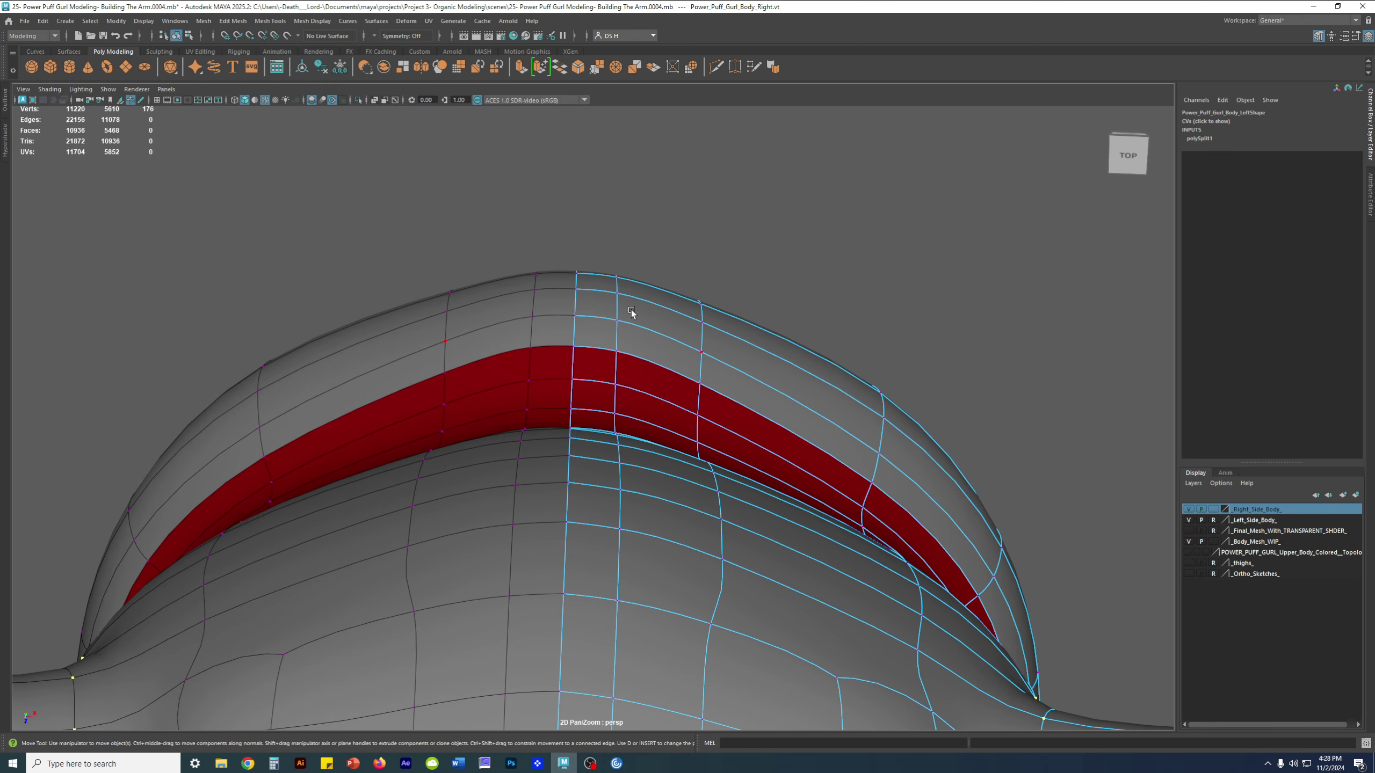
key("1")
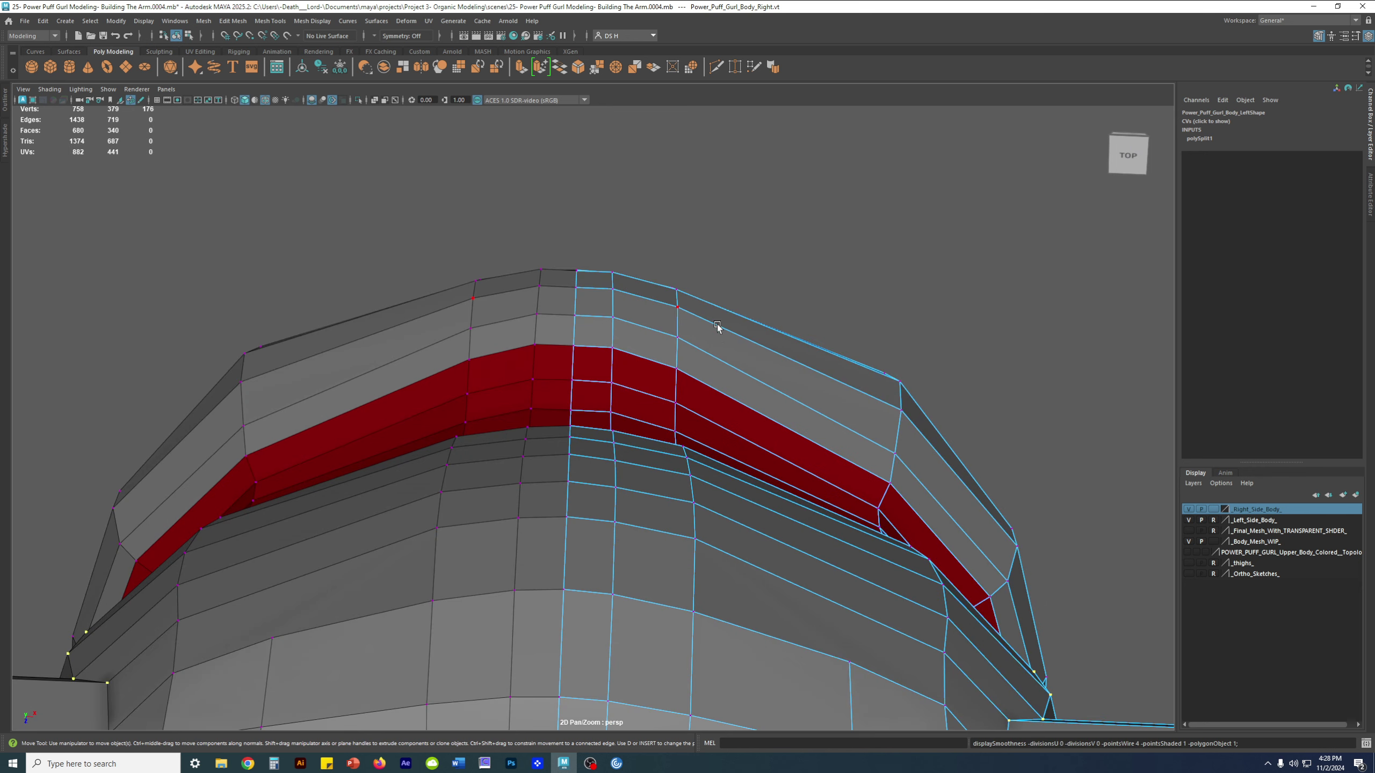
key("3")
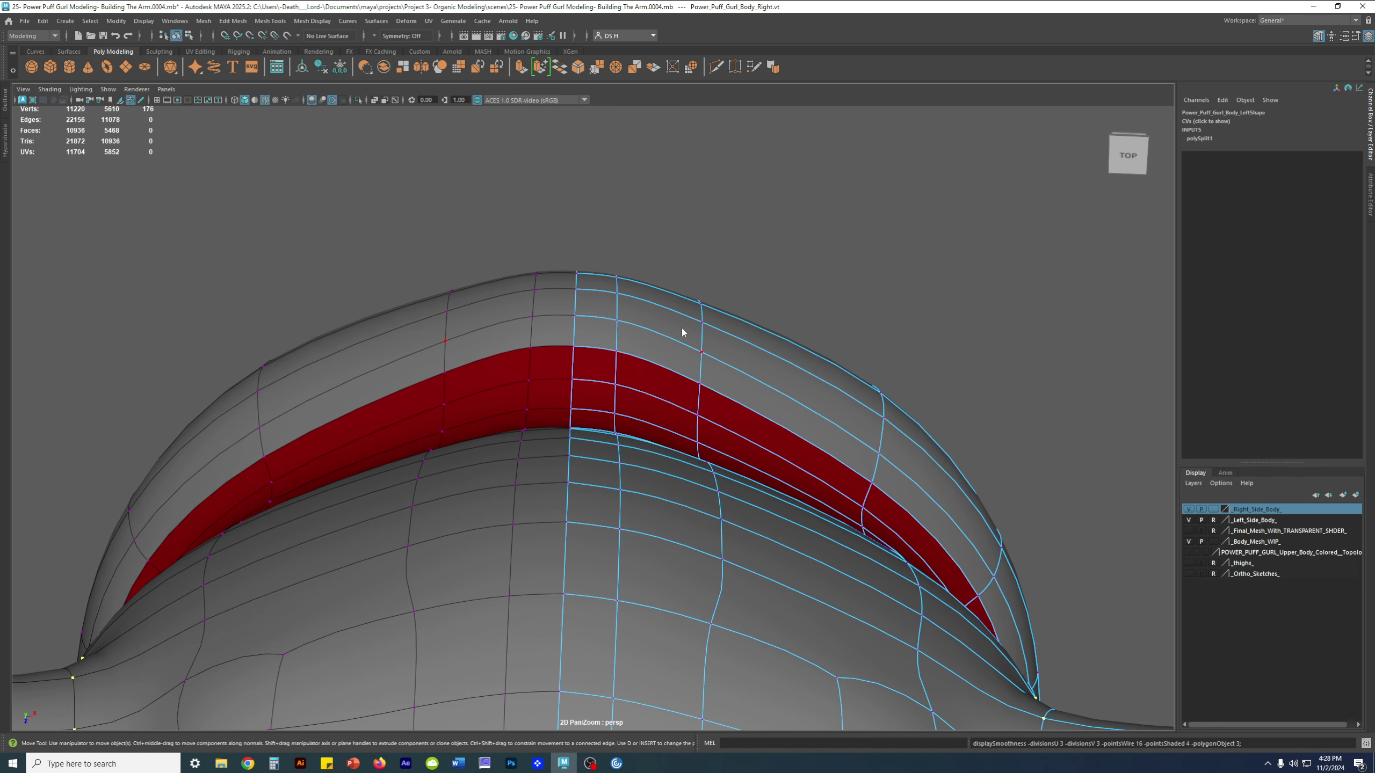
left_click(806, 268)
left_click_drag(567, 271, 612, 329, "alt")
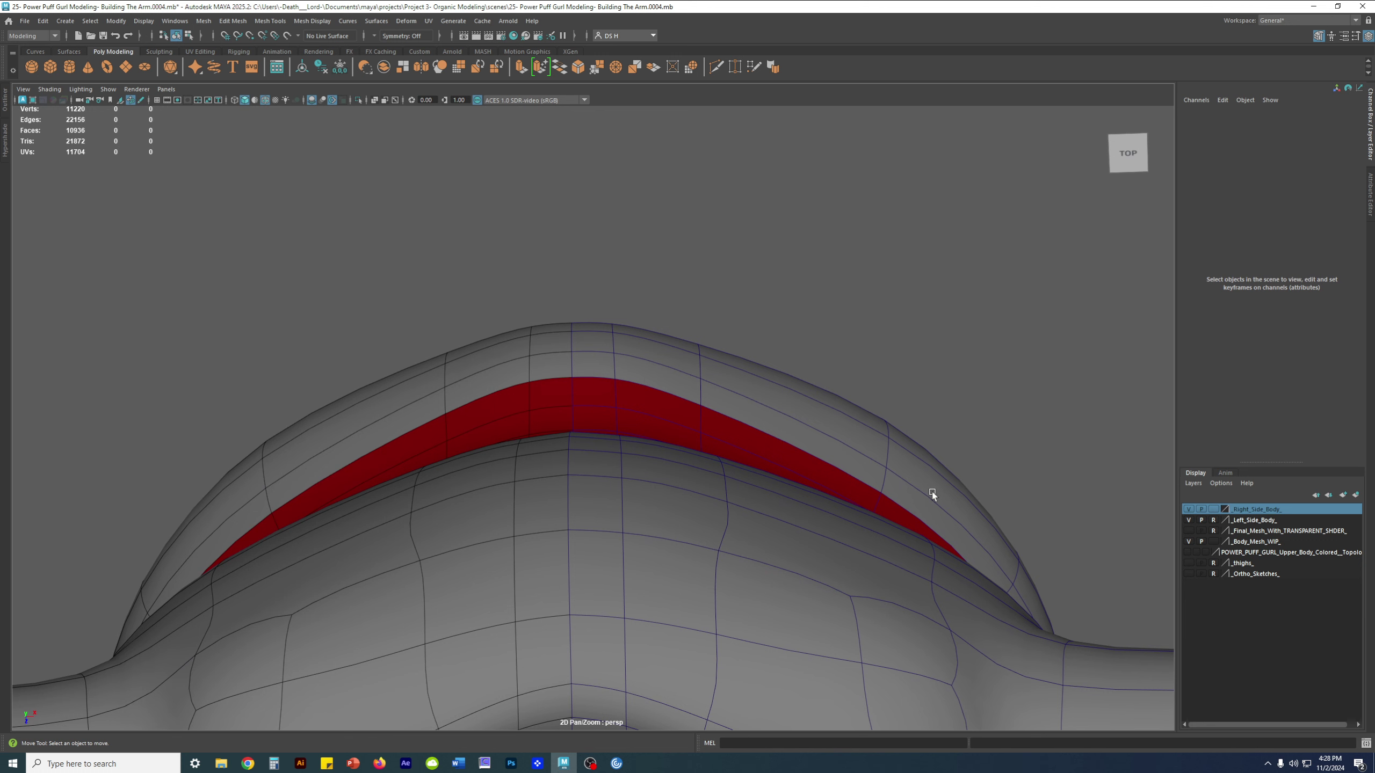
left_click(806, 431)
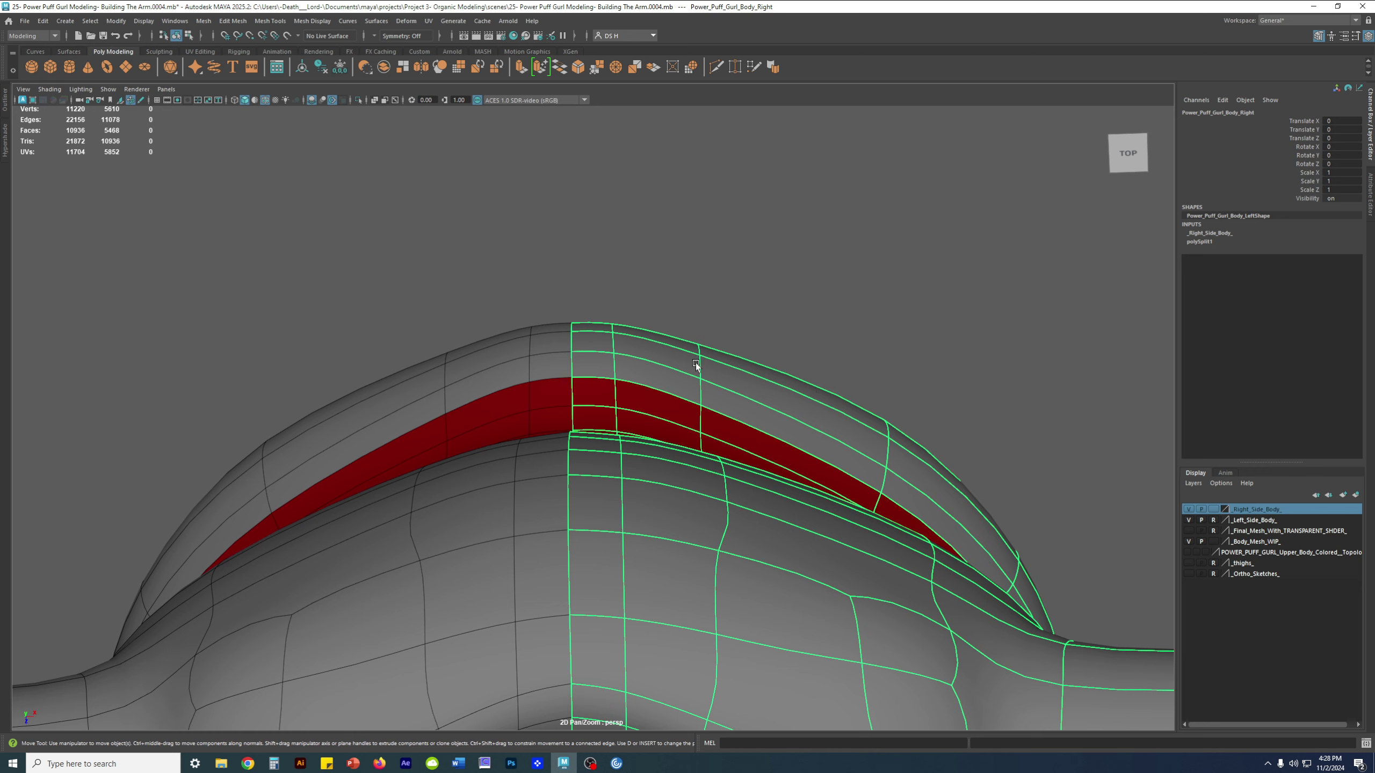
key("1")
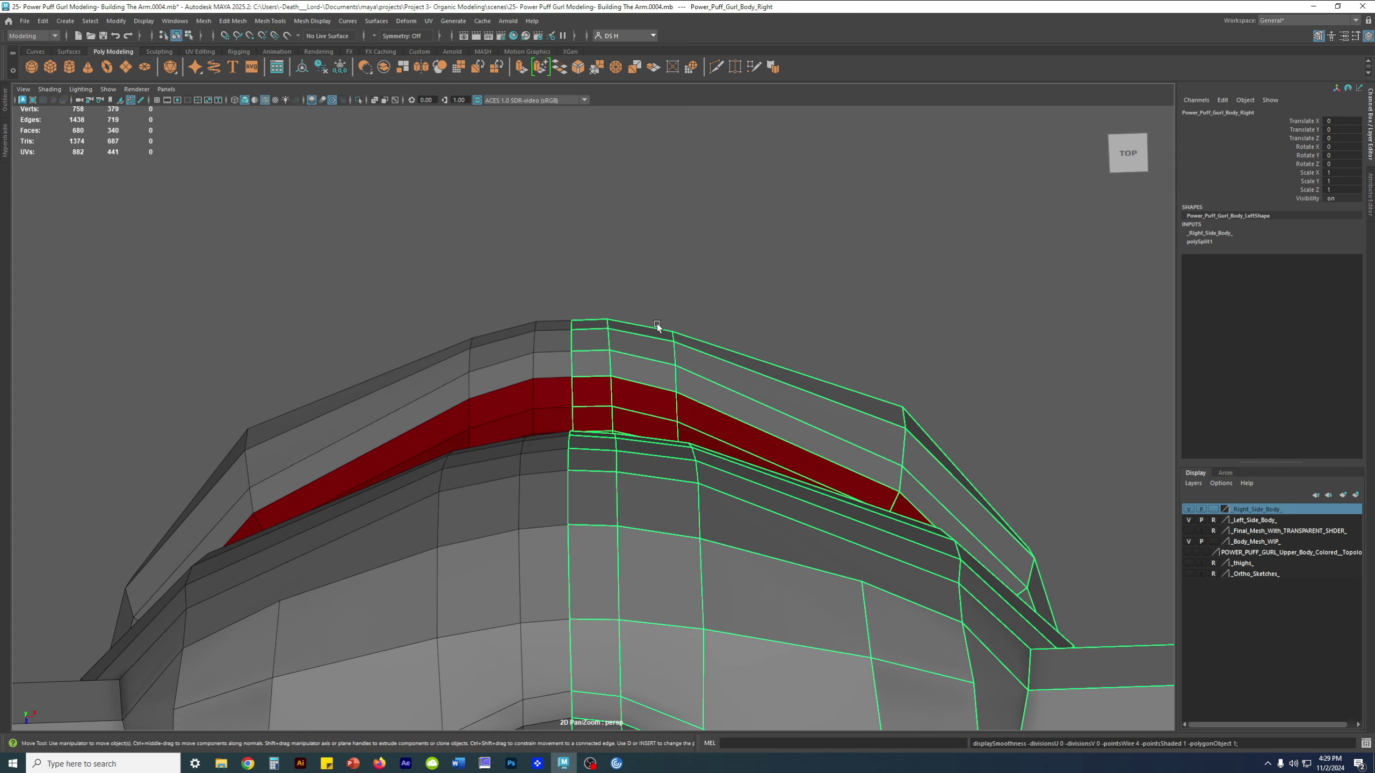
key("3")
key("1")
key("3")
key("1")
key("3")
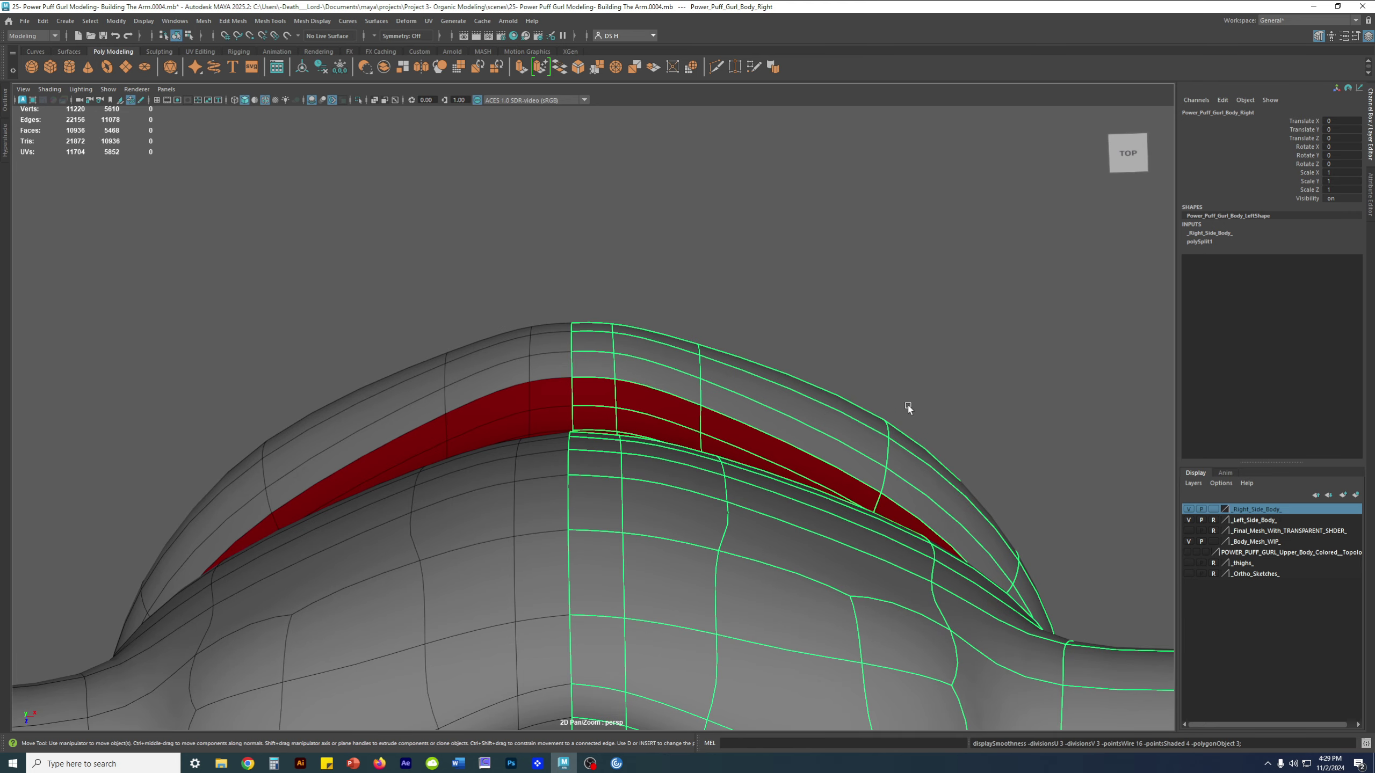
key("1")
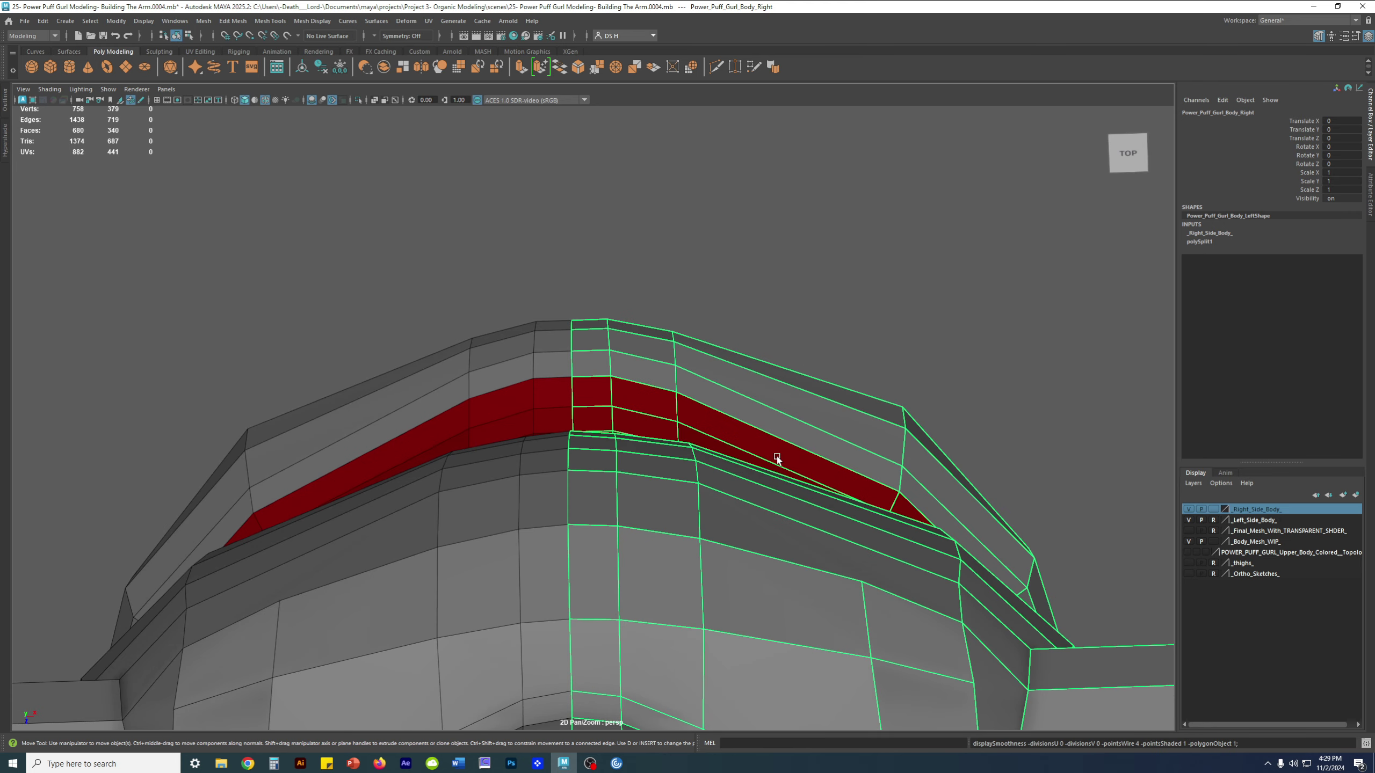
Select the lower-back vertices of the second edge column from the center line and move them slightly backward to round the outline
key("F9")
scroll(640, 302, "up", 2)
left_click_drag(677, 254, 719, 368)
left_click_drag(672, 282, 652, 379, "alt")
scroll(639, 336, "down", 4)
middle_click_drag(593, 255, 595, 456, "alt")
left_click_drag(596, 456, 749, 560, "alt")
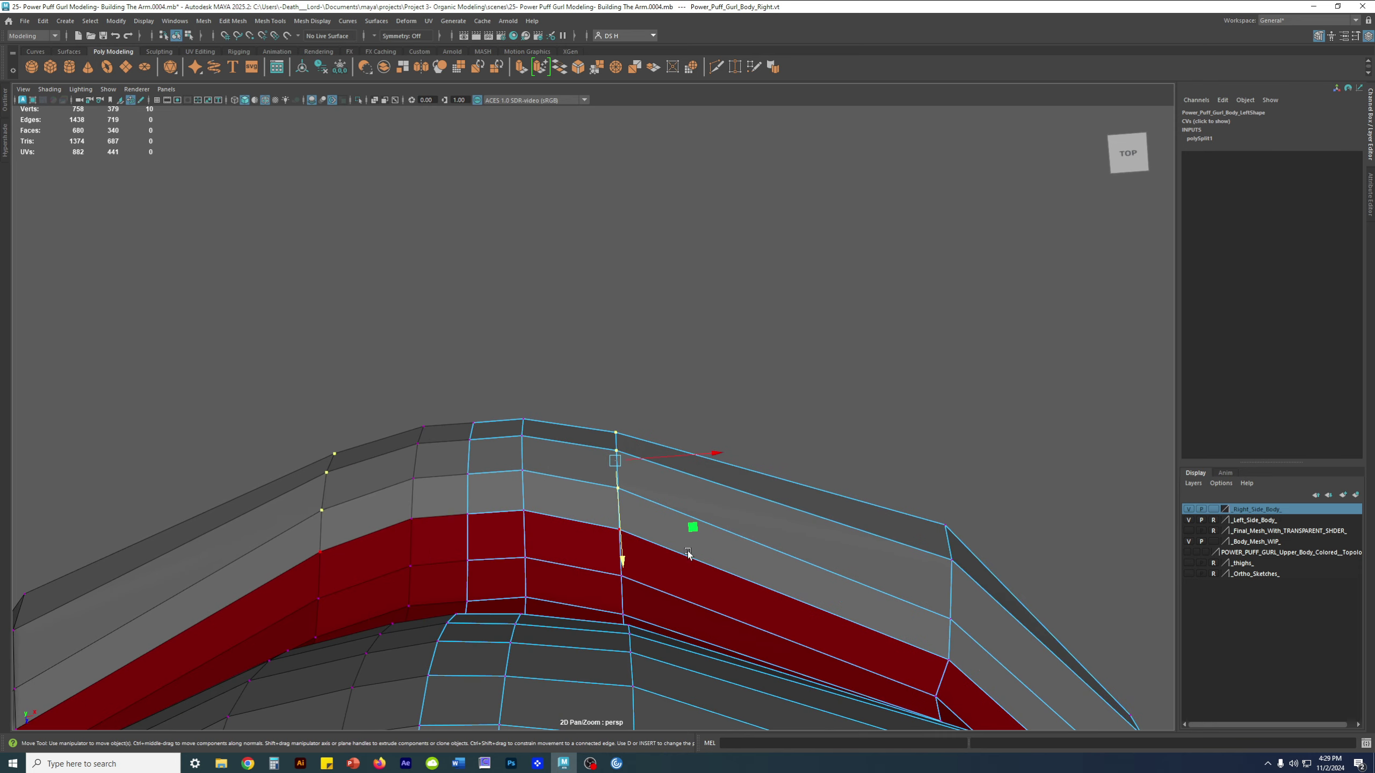
middle_click_drag(744, 413, 835, 331, "alt")
left_click_drag(834, 331, 839, 333, "alt")
key("3")
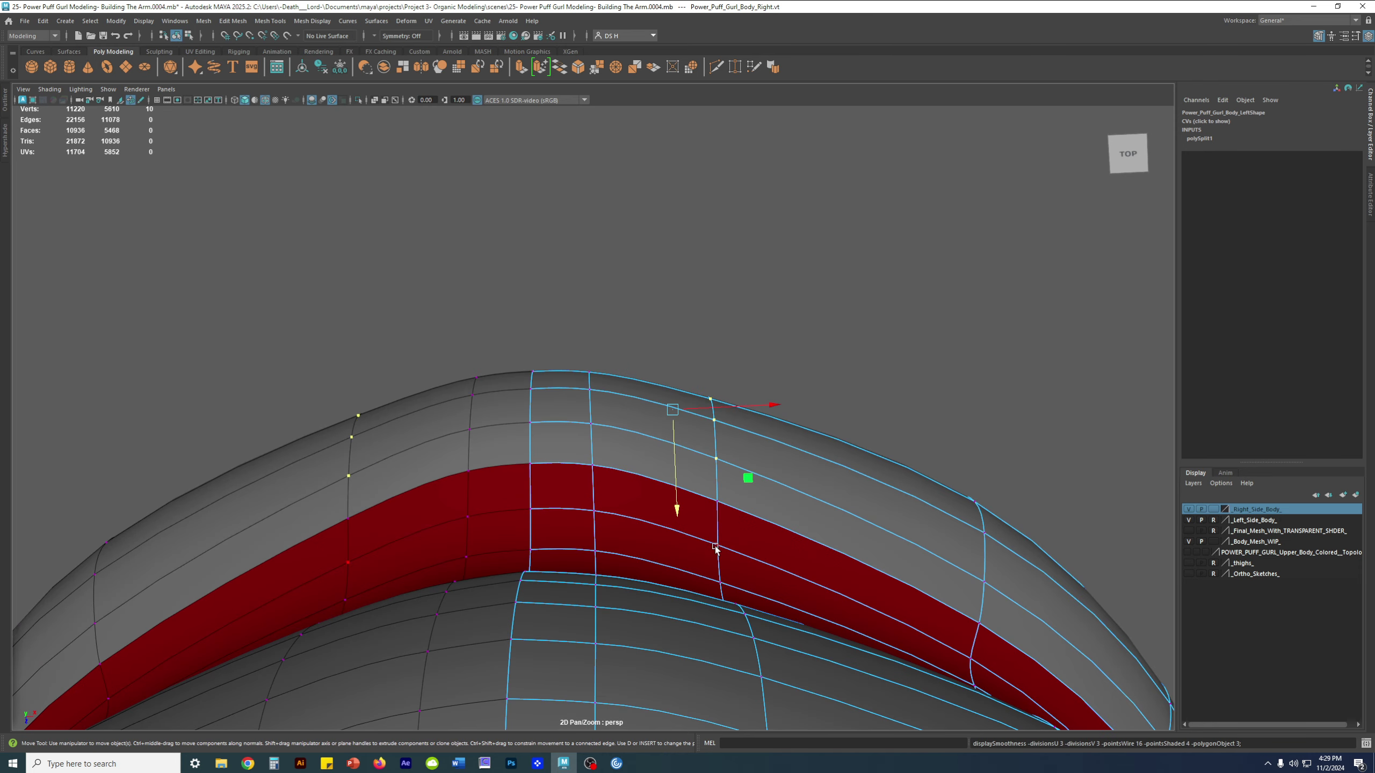
left_click_drag(683, 510, 684, 497)
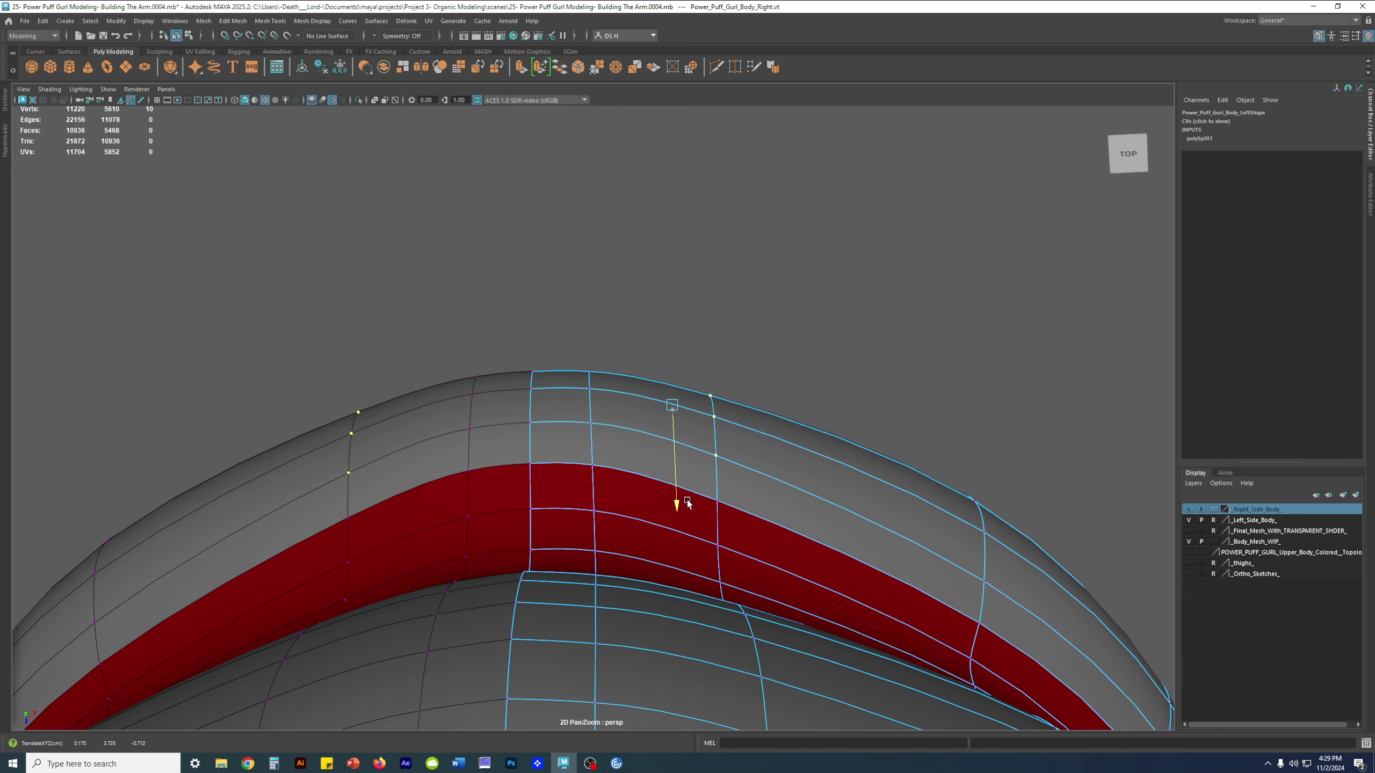
key("1")
key("3")
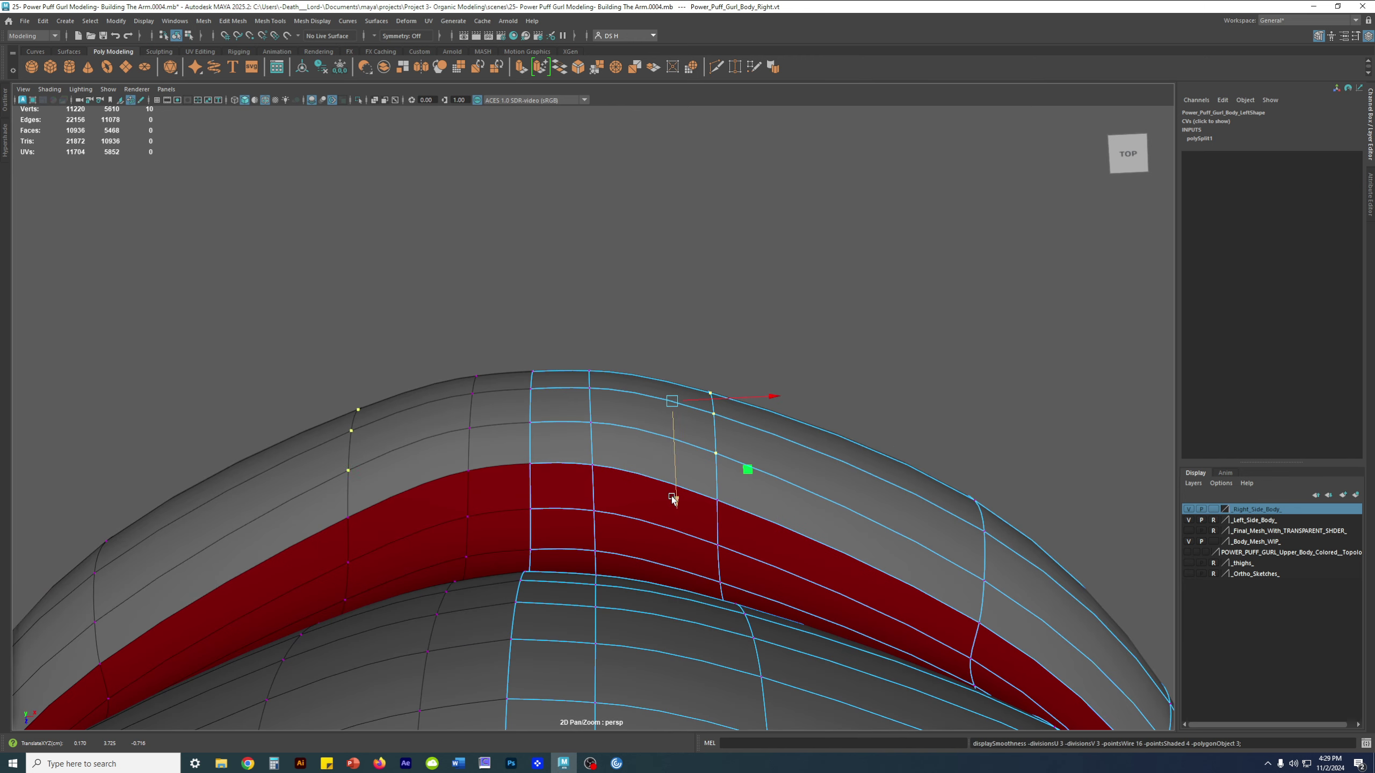
left_click_drag(677, 508, 679, 506)
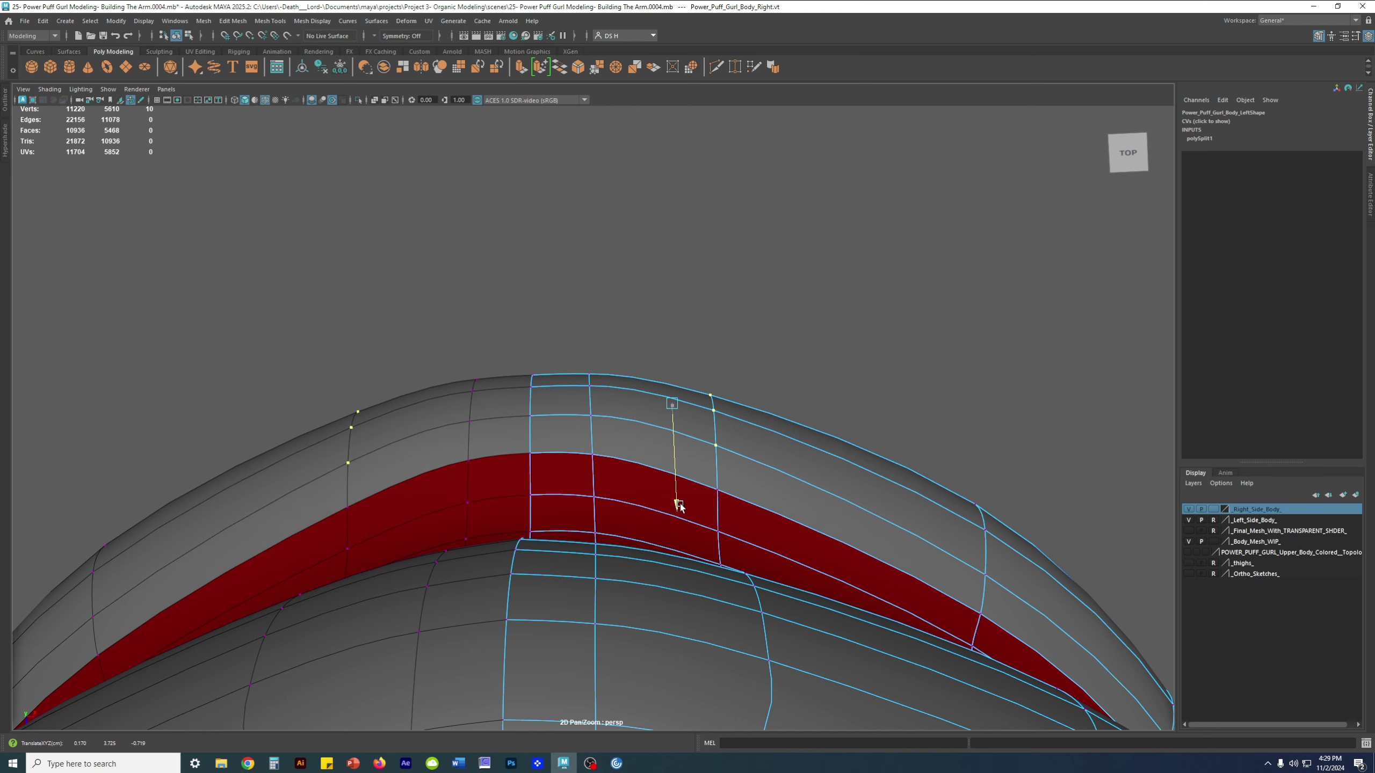
key("1")
key("3")
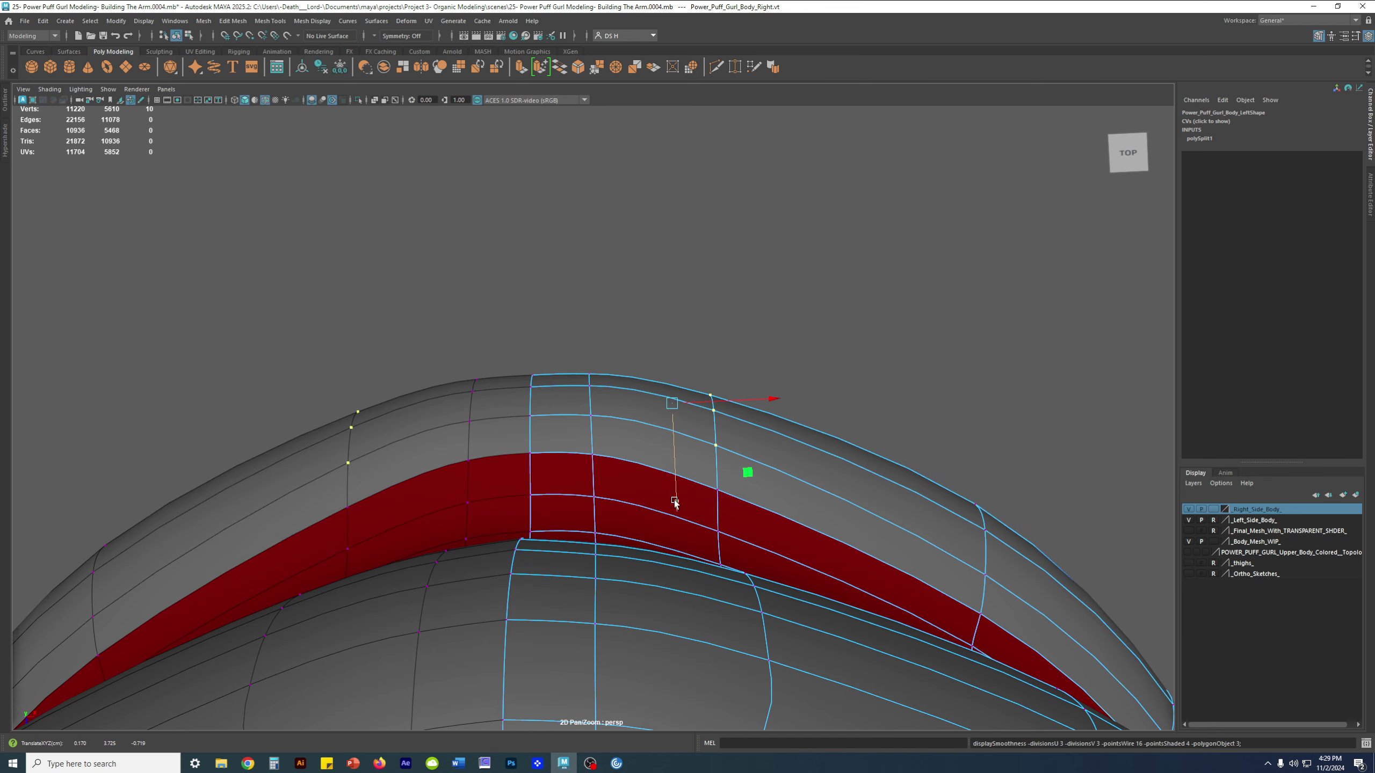
Select a run of vertical back edges in the second column from the center line and move it slightly backward
left_click(885, 413)
left_click_drag(835, 460, 821, 533, "alt")
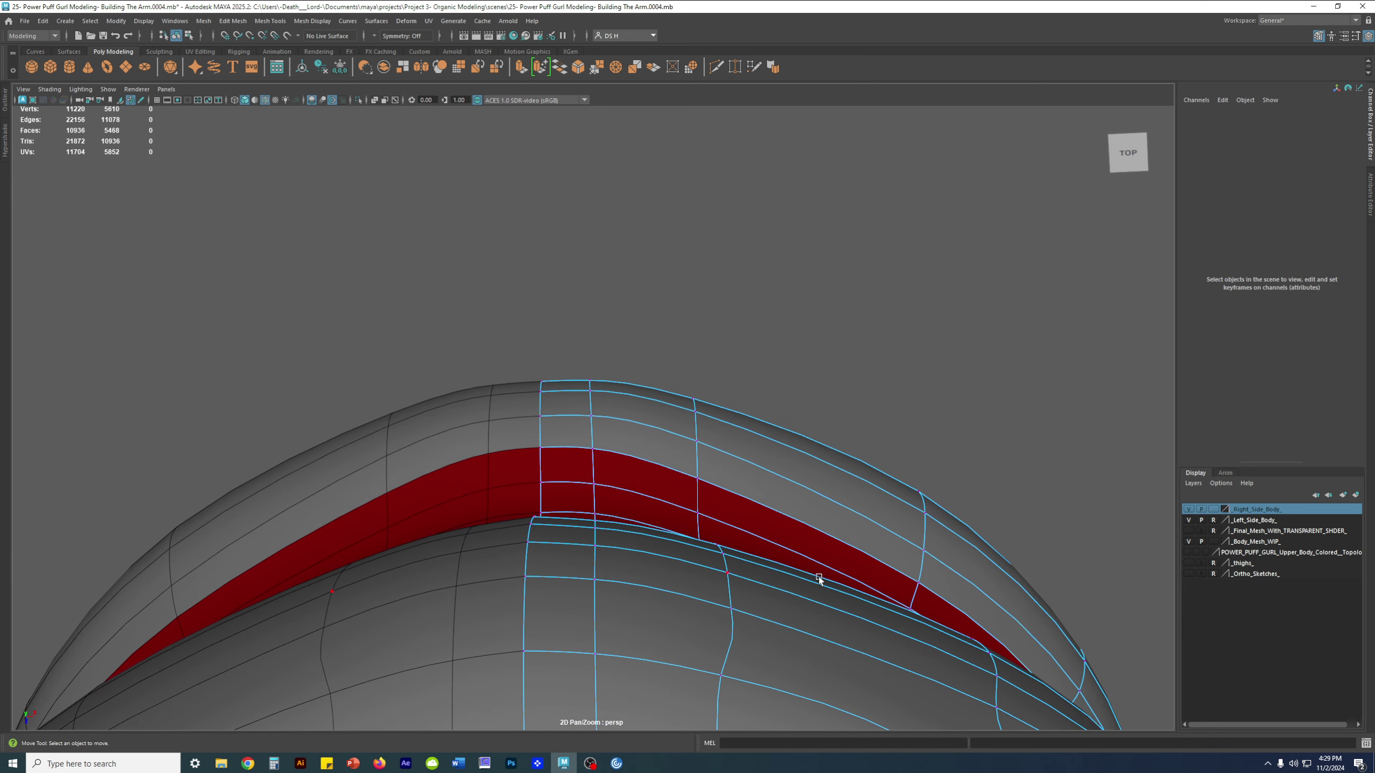
key("1")
left_click(668, 464)
left_click_drag(677, 506, 669, 580, "alt")
right_click_drag(668, 579, 661, 433)
left_click(629, 493)
double_click(666, 591, "shift")
left_click_drag(663, 564, 894, 506, "alt")
right_click_drag(893, 506, 978, 545, "alt")
left_click_drag(875, 511, 875, 483)
Examine the adjusted back curvature from above and below, comparing smoothed and unsmoothed displays
key("3")
left_click_drag(760, 504, 707, 495, "alt")
key("1")
left_click_drag(623, 446, 631, 376, "alt")
key("3")
key("1")
left_click(631, 377)
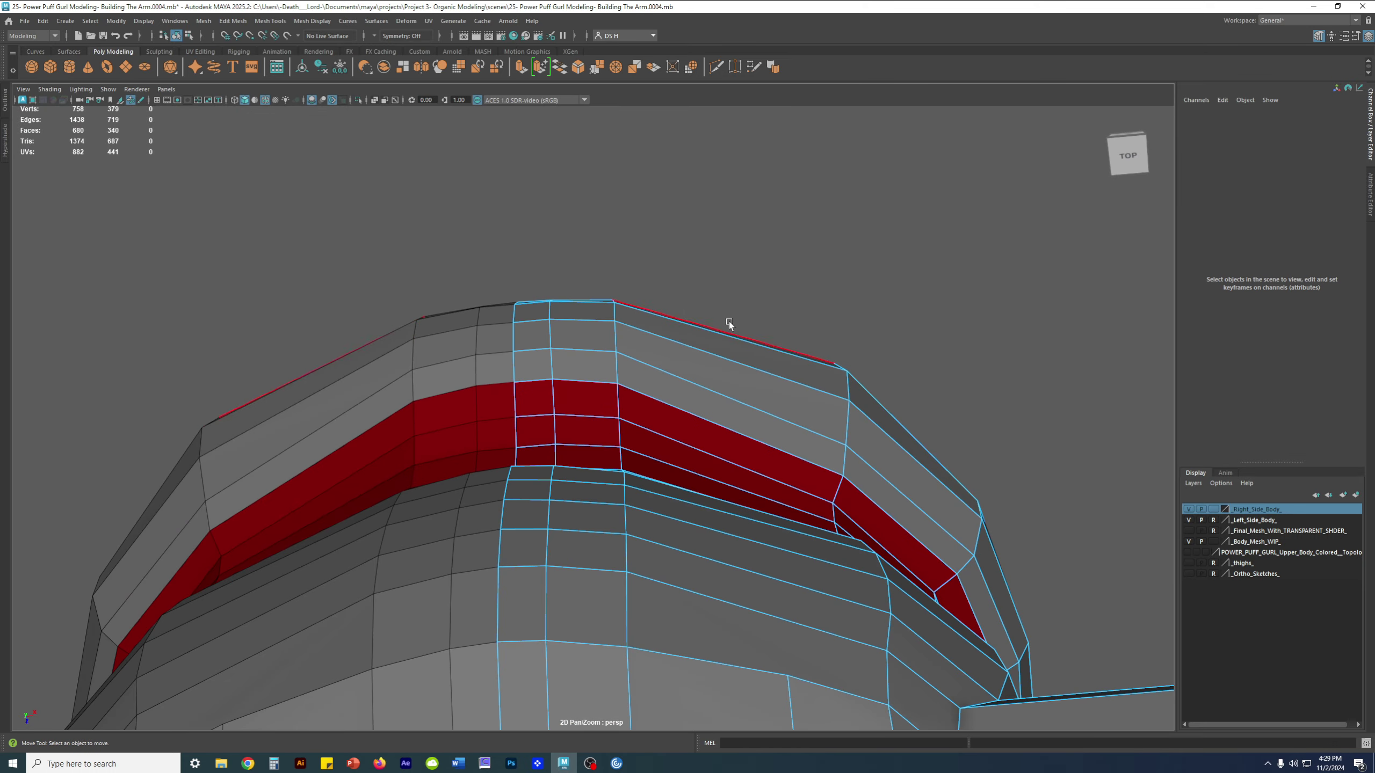
left_click_drag(785, 479, 667, 234, "alt")
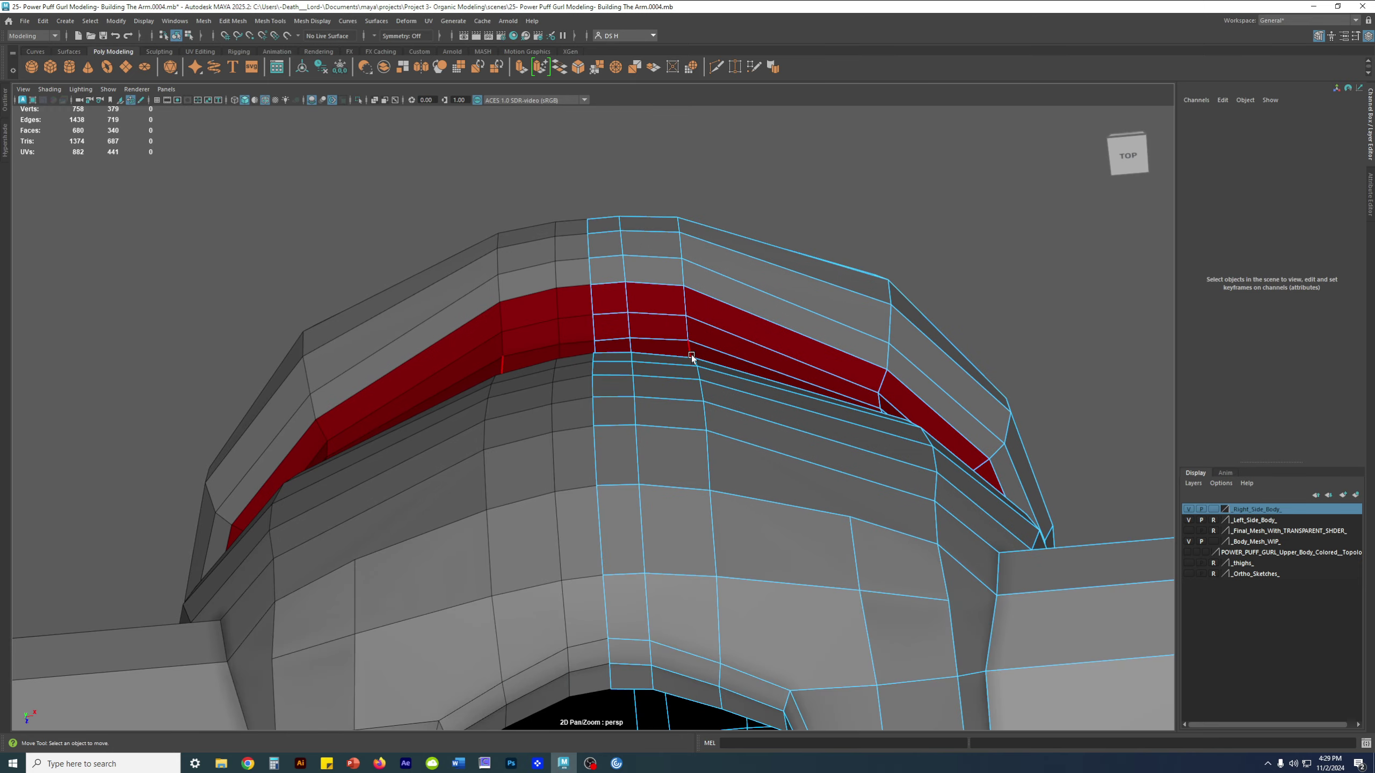
left_click_drag(722, 278, 699, 393, "alt")
left_click_drag(792, 399, 669, 430, "alt")
middle_click_drag(669, 430, 677, 324, "alt")
right_click_drag(676, 324, 696, 324, "alt")
left_click_drag(696, 323, 660, 384, "alt")
middle_click_drag(660, 384, 629, 400, "alt")
Viewing the torso from below, select a back outline vertex near the center line and adjust its position slightly
scroll(587, 386, "up", 2)
right_click_drag(587, 387, 384, 386)
left_click(591, 386)
left_click_drag(591, 386, 698, 336, "alt")
scroll(709, 297, "up", 1)
left_click(706, 324)
left_click_drag(728, 380, 706, 381)
left_click_drag(621, 298, 670, 310, "alt")
left_click(632, 320)
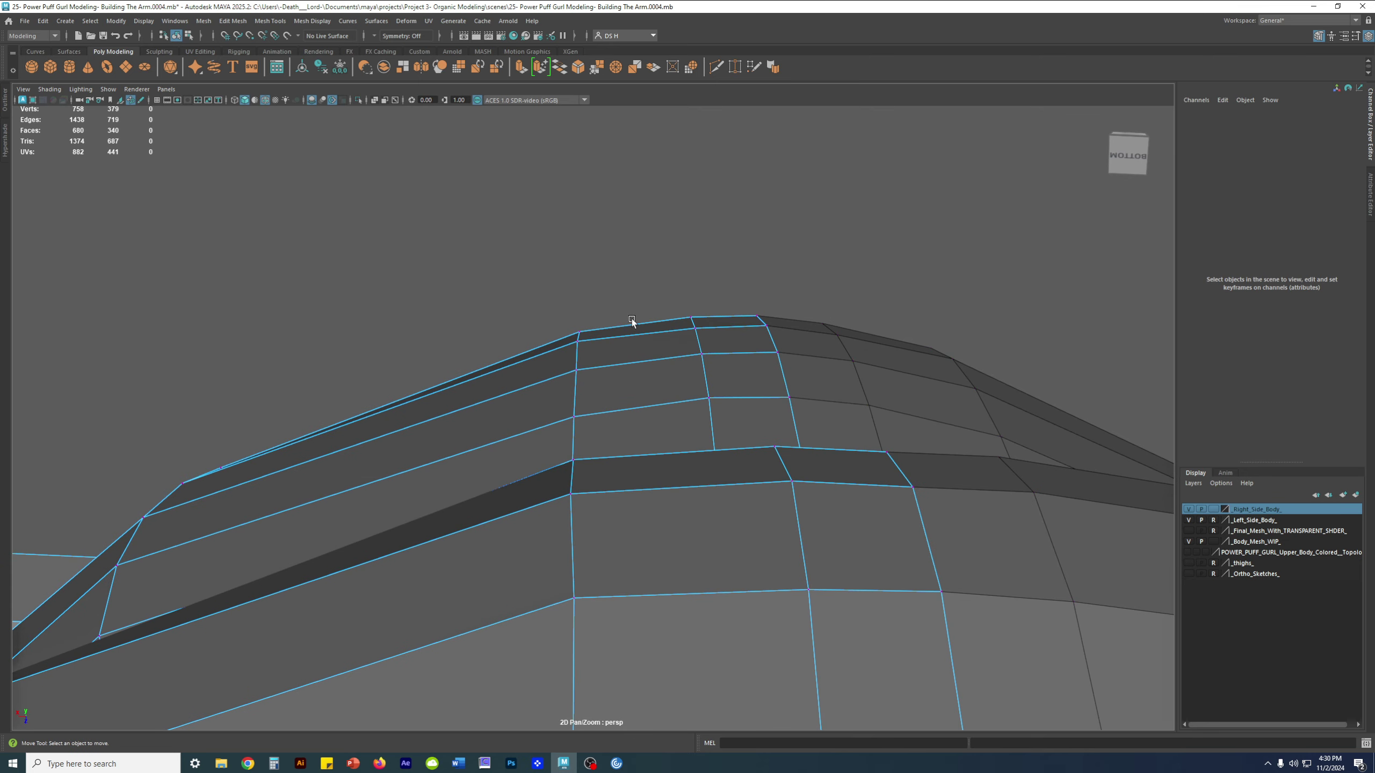
Nudge two vertices of the second edge column from the center line slightly backward on the torso's underside view
left_click(577, 369)
left_click_drag(571, 405, 572, 402)
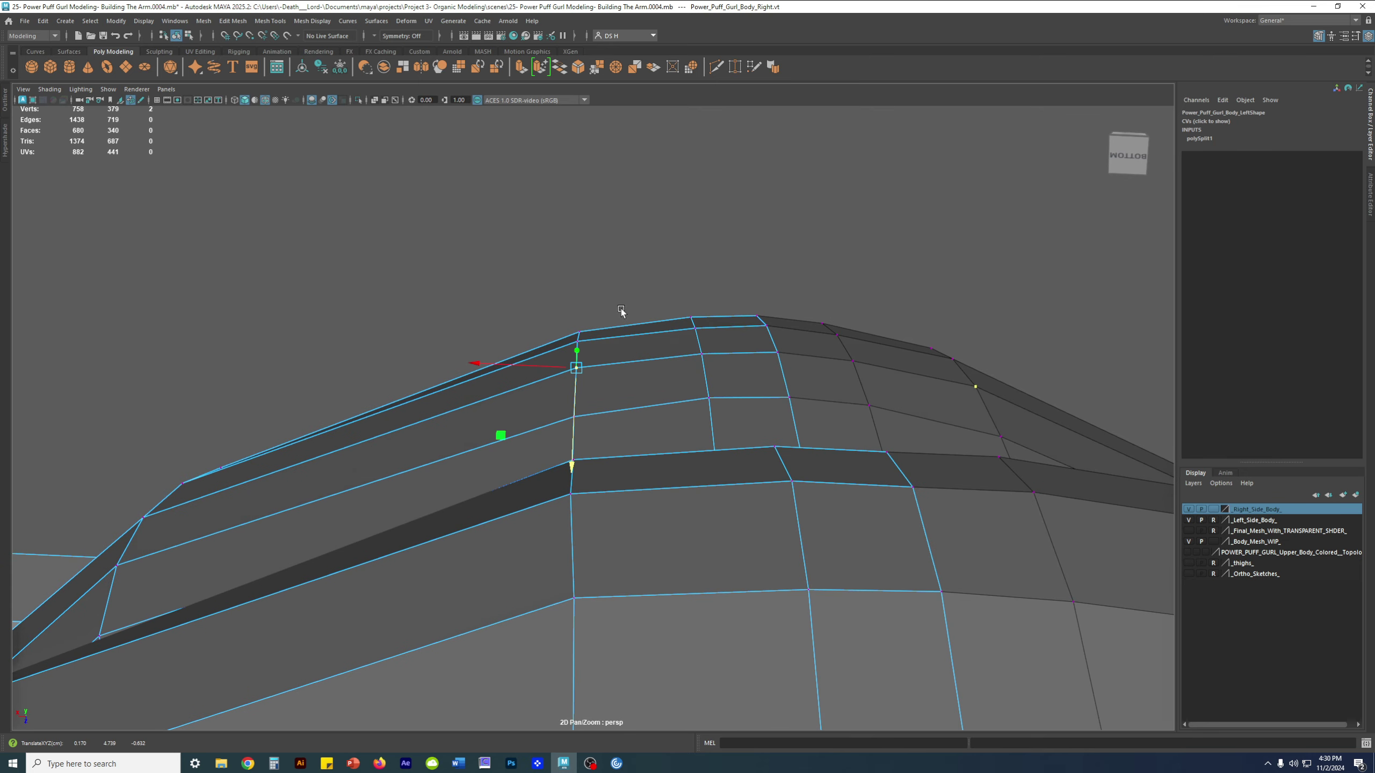
left_click(638, 278)
left_click(574, 418)
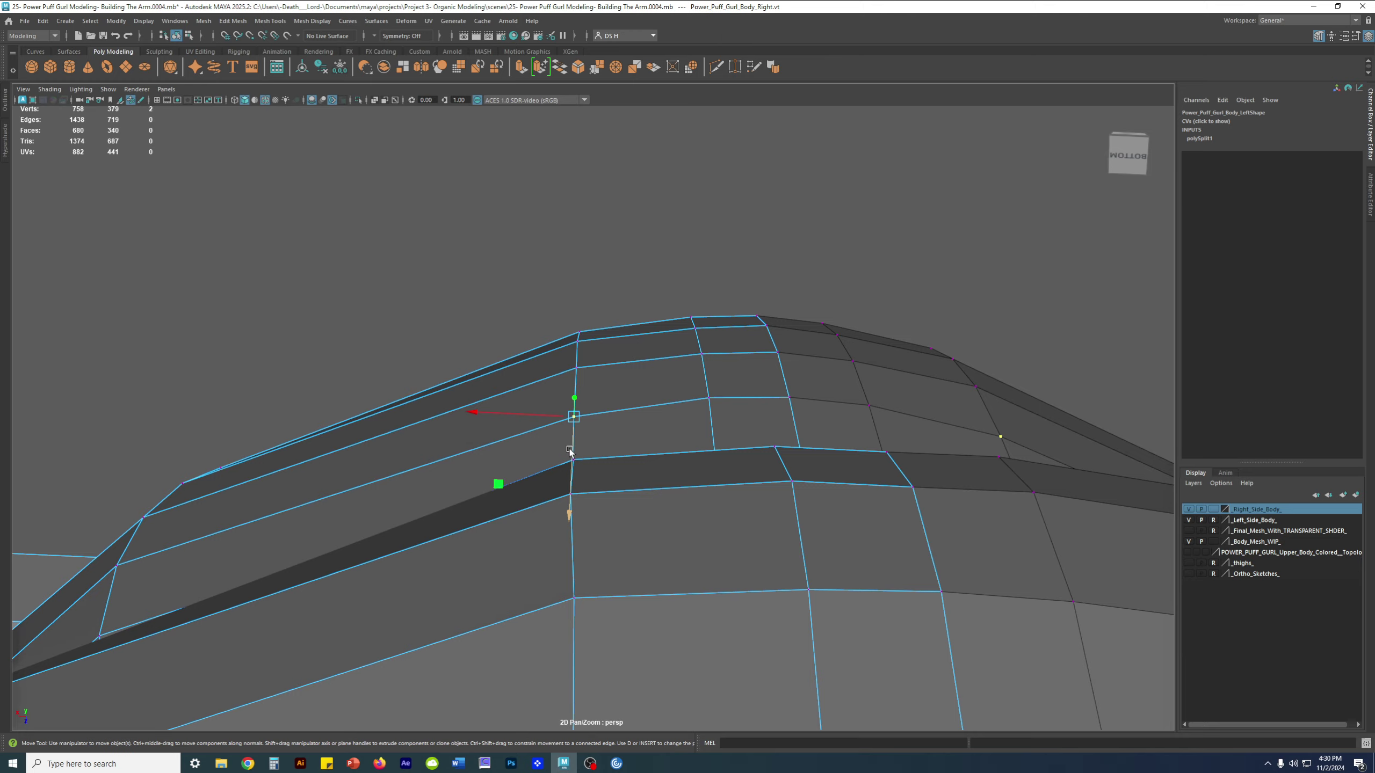
left_click_drag(572, 453, 692, 495, "alt")
left_click(572, 505)
key("ctrl+z")
left_click_drag(576, 504, 575, 499)
Inspect the refined back from below and above, checking the curvature around the neck opening and shoulders
key("3")
right_click_drag(575, 500, 472, 411, "alt")
left_click_drag(472, 412, 561, 473, "alt")
key("1")
middle_click_drag(561, 472, 490, 273, "alt")
right_click_drag(491, 272, 649, 374, "alt")
left_click_drag(649, 374, 614, 390, "alt")
right_click_drag(613, 389, 494, 289, "alt")
left_click_drag(494, 288, 768, 431, "alt")
right_click_drag(769, 430, 843, 391, "alt")
middle_click_drag(842, 392, 699, 501, "alt")
right_click_drag(698, 502, 780, 490, "alt")
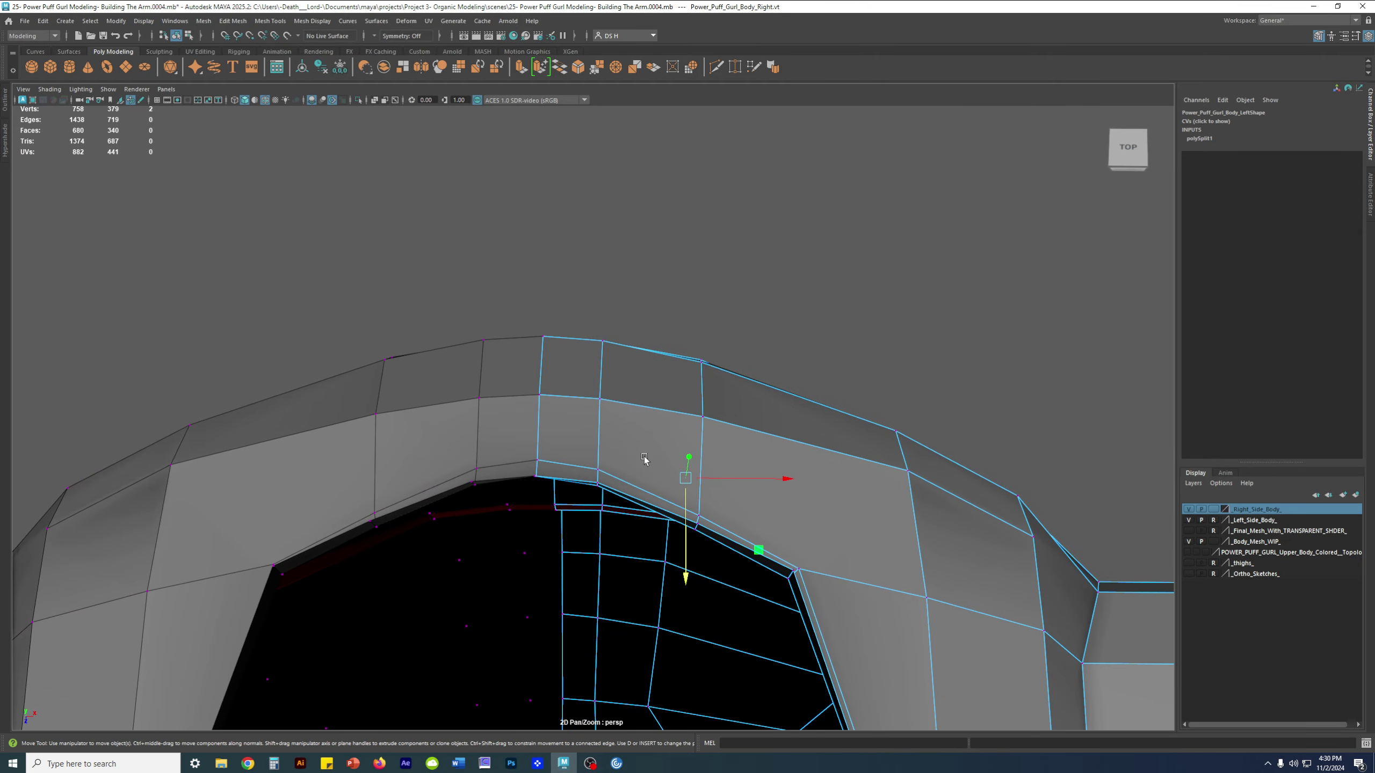
Viewing the torso from above, adjust the upper-back vertex in the second edge column from the center line and check the smoothed curve
left_click_drag(644, 458, 642, 467, "alt")
middle_click_drag(642, 467, 725, 292, "alt")
left_click_drag(725, 292, 717, 266, "alt")
left_click_drag(715, 364, 730, 332, "alt")
left_click_drag(729, 283, 728, 293, "alt")
left_click(720, 319)
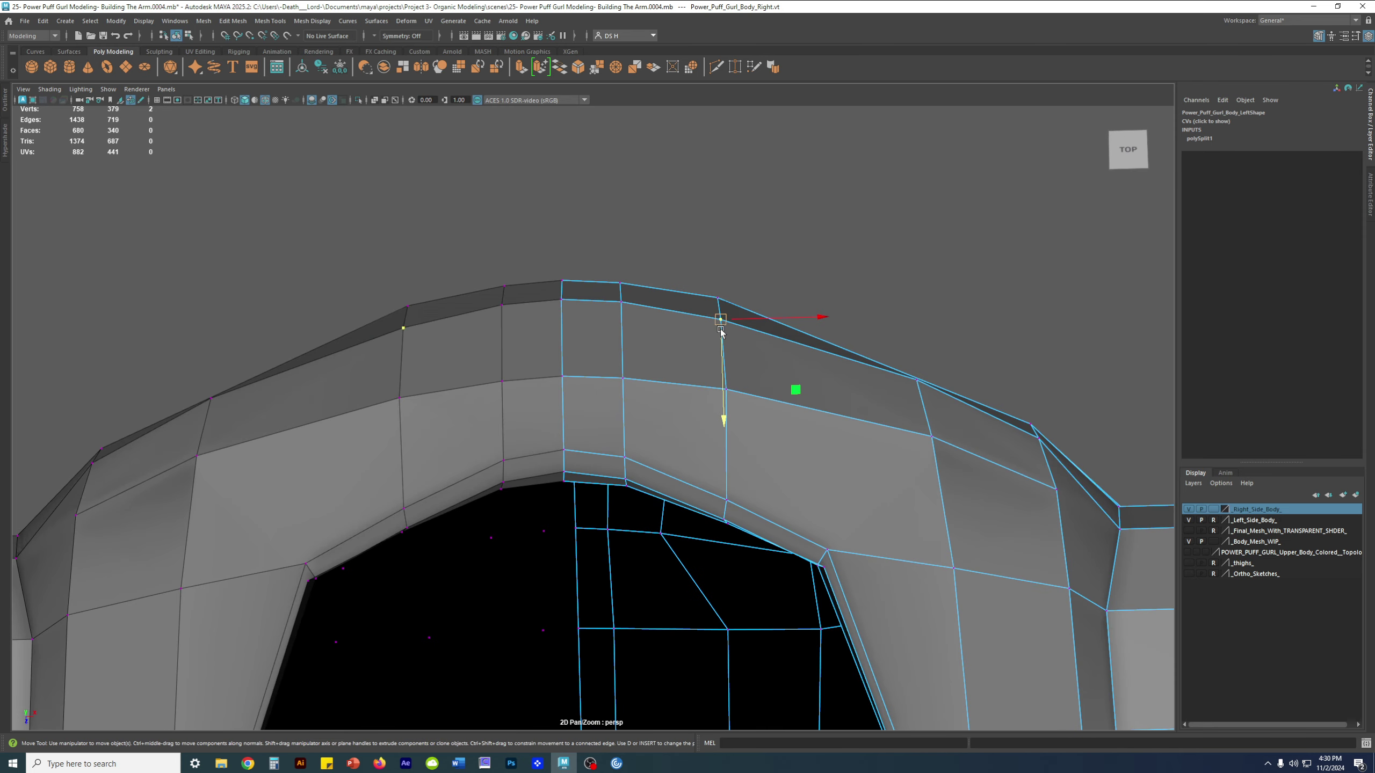
key("3")
left_click_drag(718, 355, 676, 365, "alt")
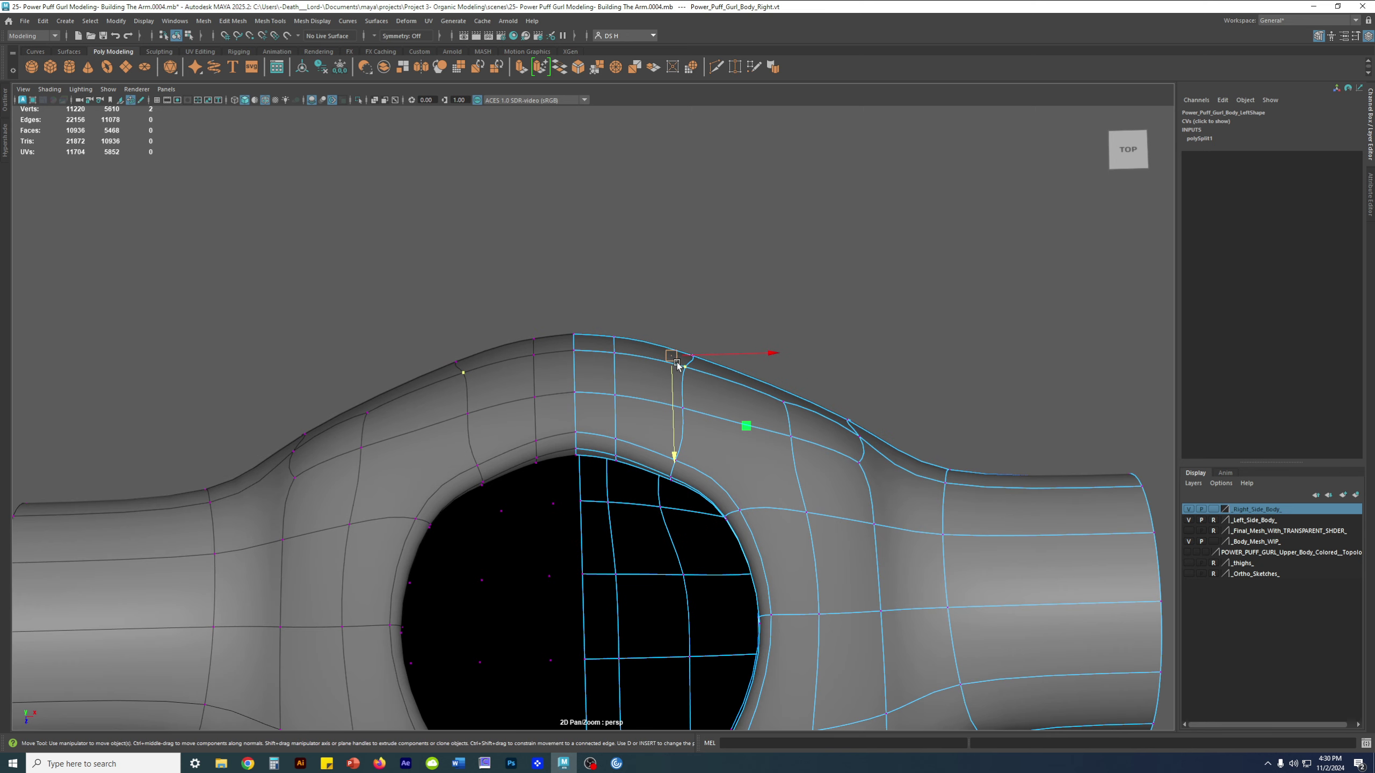
Fine-tune the back outline vertex in the first edge column beside the center line, comparing smoothed and unsmoothed displays
right_click_drag(602, 349, 812, 346, "alt")
left_click(629, 273)
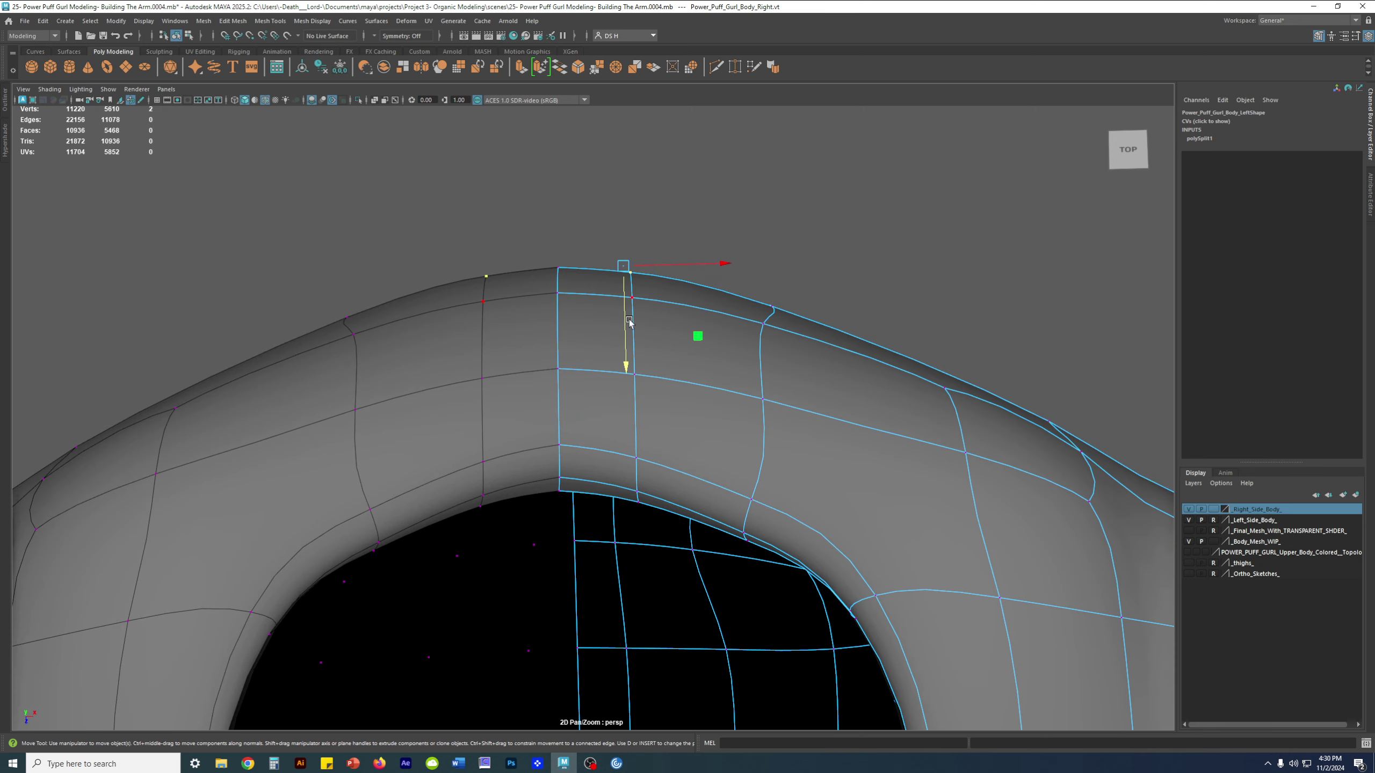
key("1")
key("3")
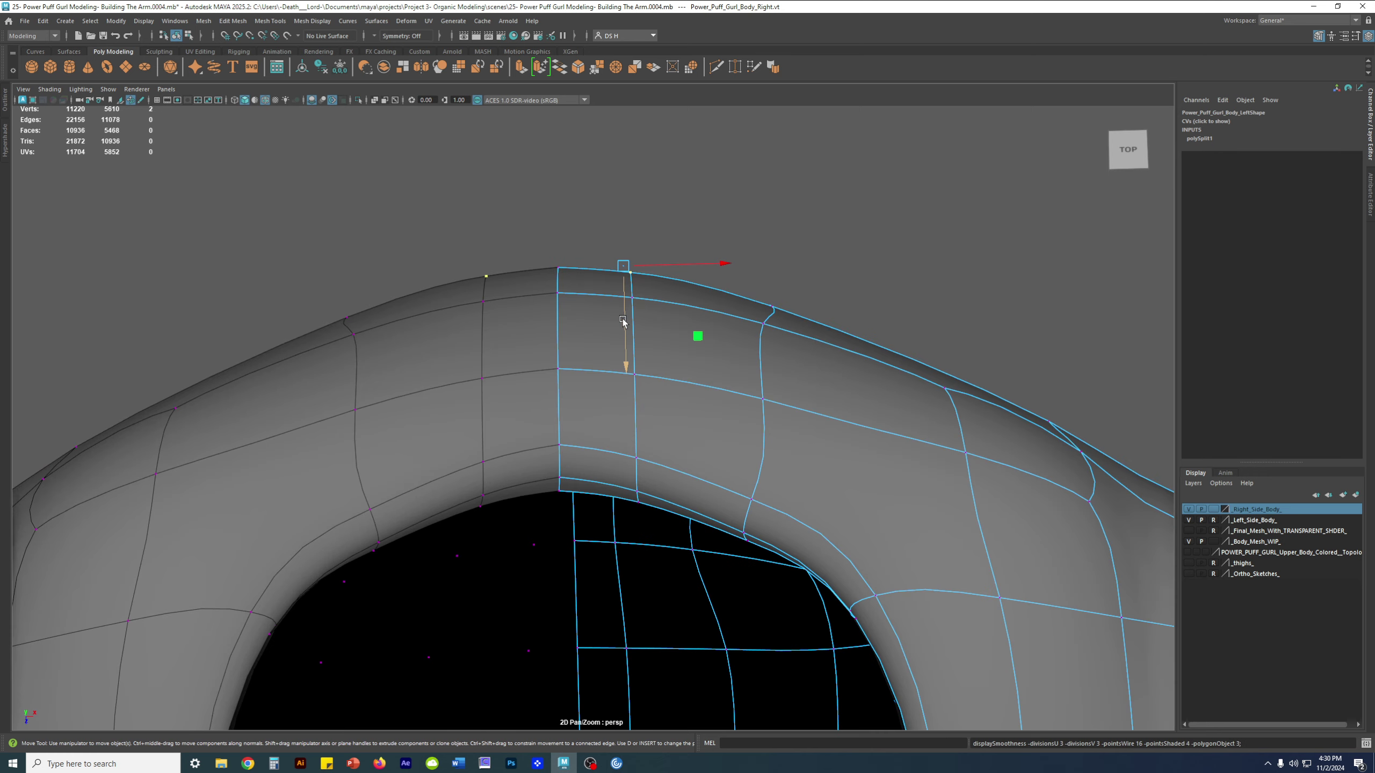
left_click(700, 331)
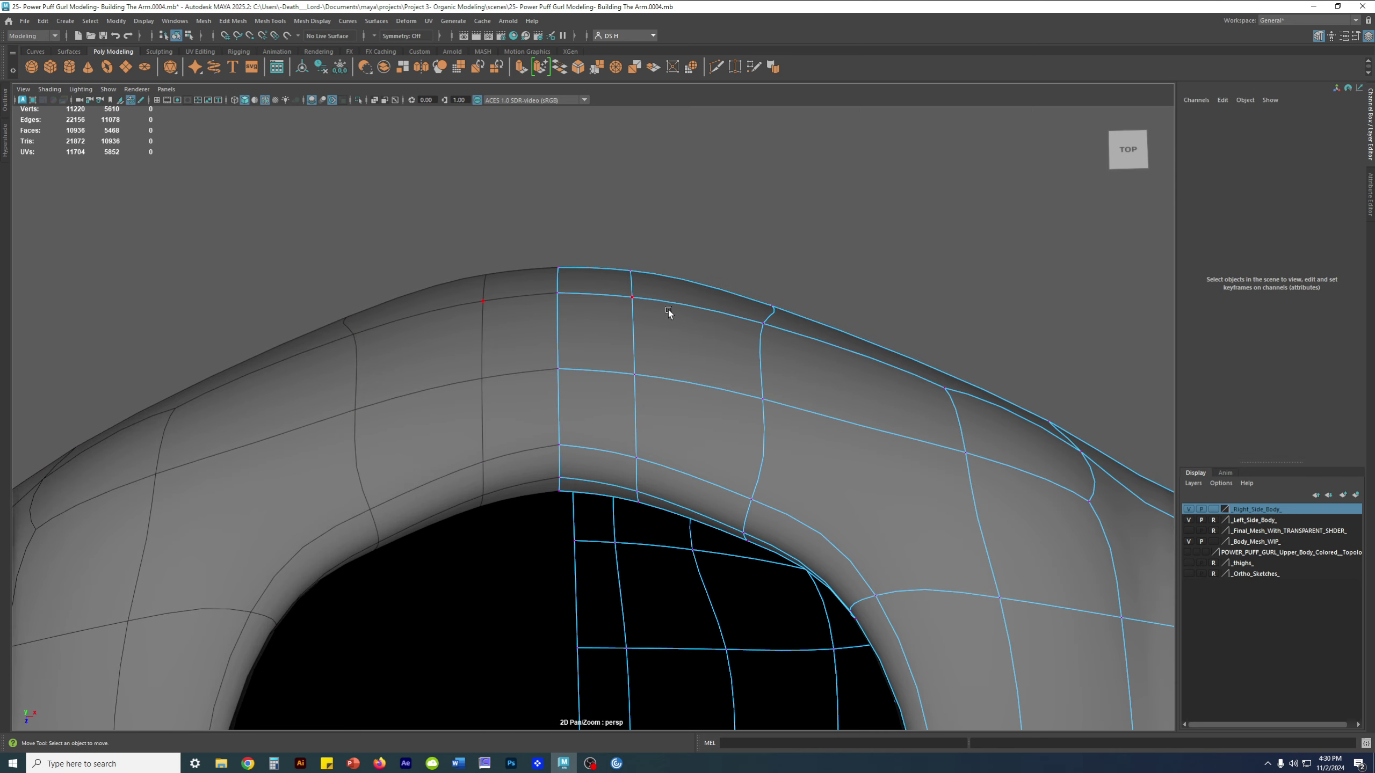
left_click_drag(623, 310, 633, 305, "alt")
left_click(635, 258)
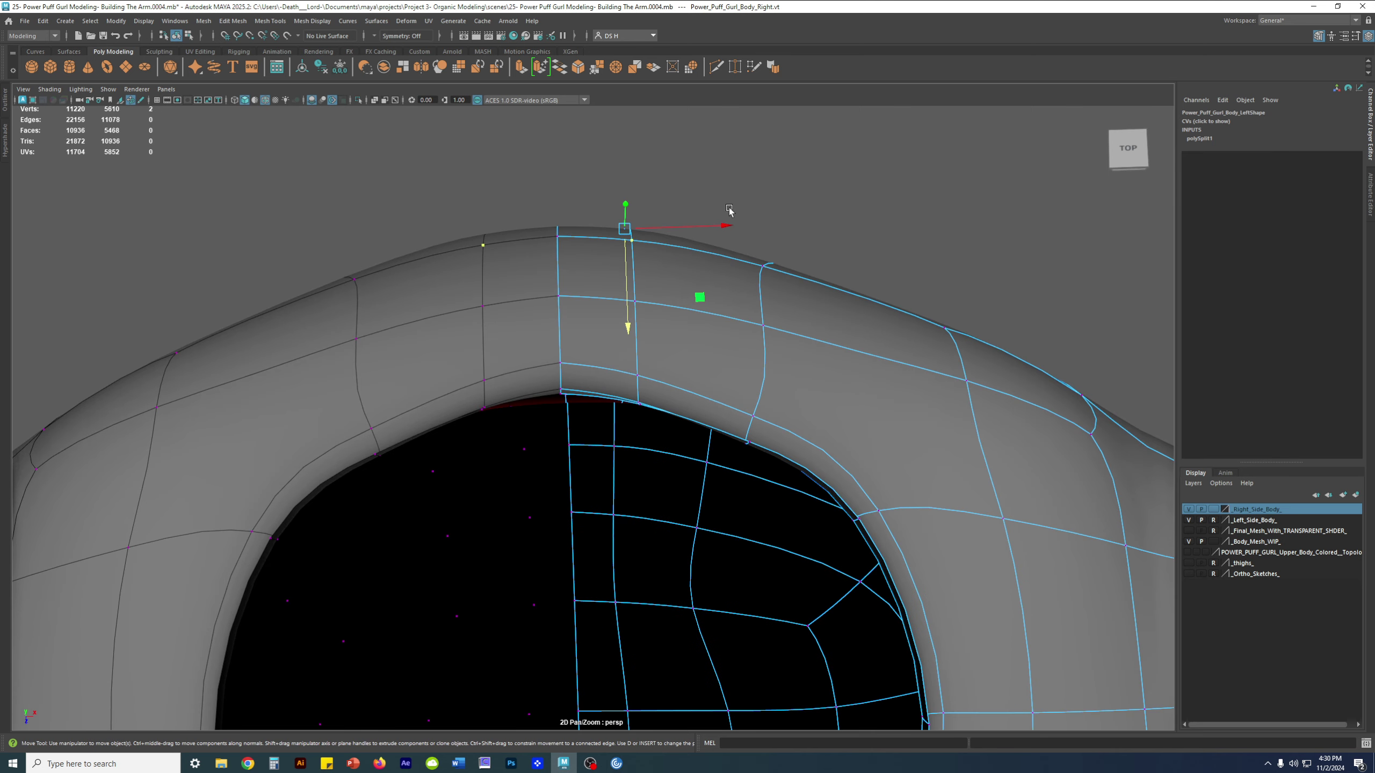
Inspect the smoothed and unsmoothed torso from above, the side and behind, examining the back's curvature and edge flow
left_click_drag(679, 240, 795, 257, "alt")
left_click_drag(609, 386, 829, 537, "alt")
scroll(829, 538, "down", 4)
middle_click_drag(558, 249, 541, 391, "alt")
scroll(536, 396, "up", 6)
key("1")
left_click_drag(531, 402, 580, 410, "alt")
left_click(865, 318)
left_click_drag(880, 408, 844, 382, "alt")
key("3")
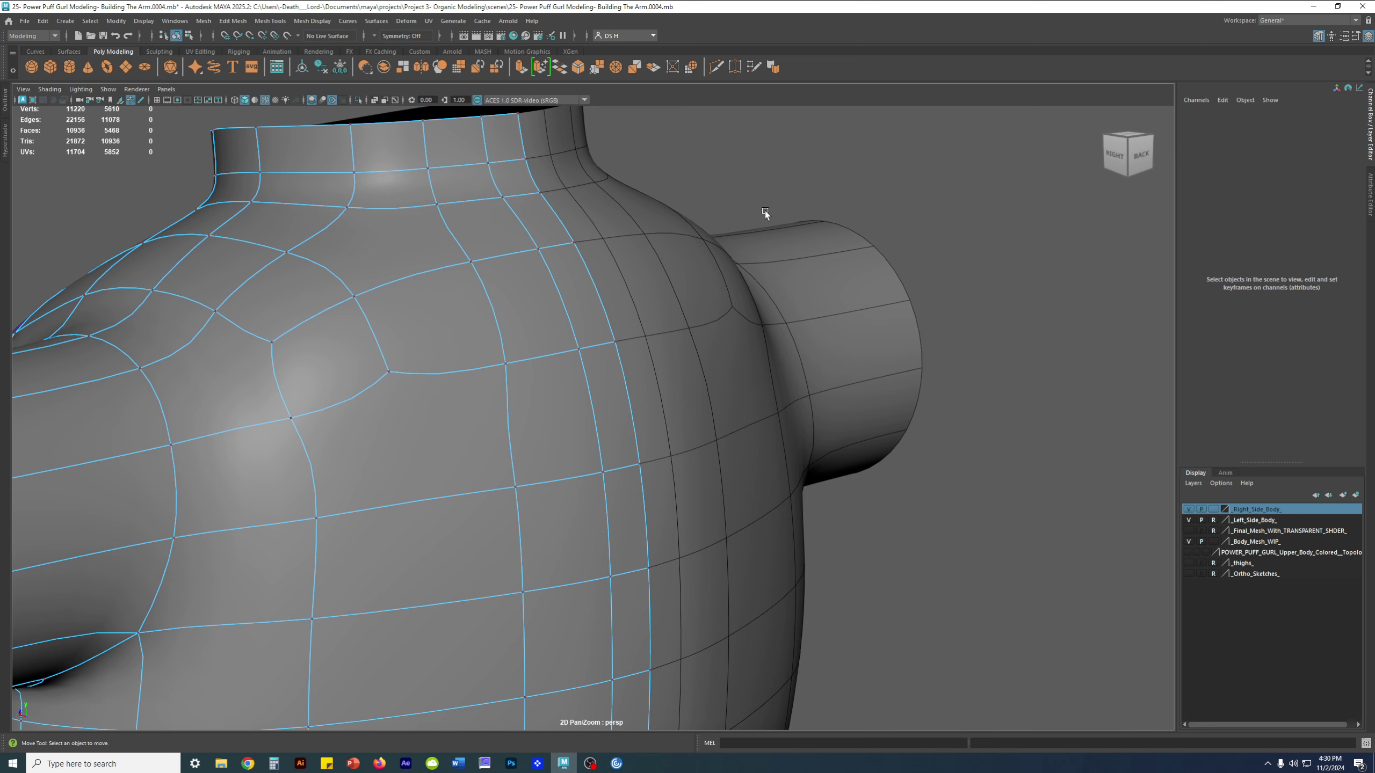
right_click_drag(618, 208, 683, 169)
left_click(1022, 406)
left_click_drag(1022, 406, 649, 365, "alt")
scroll(515, 366, "down", 4)
On the unsmoothed right half, select upper-back faces beside the center line and trace that face row toward the arm base
left_click(532, 386)
key("1")
left_click_drag(524, 389, 587, 417, "alt")
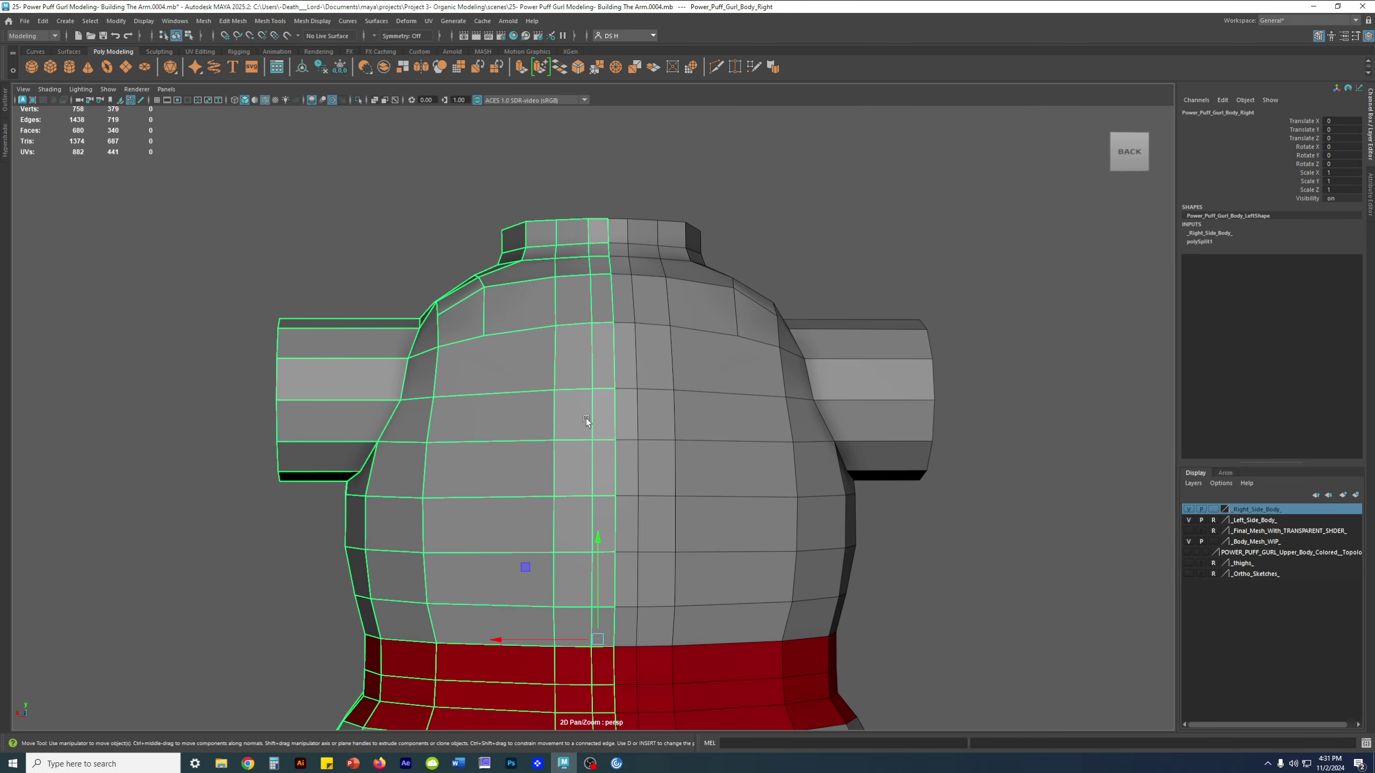
right_click_drag(579, 315, 590, 495)
left_click(603, 304)
key("q")
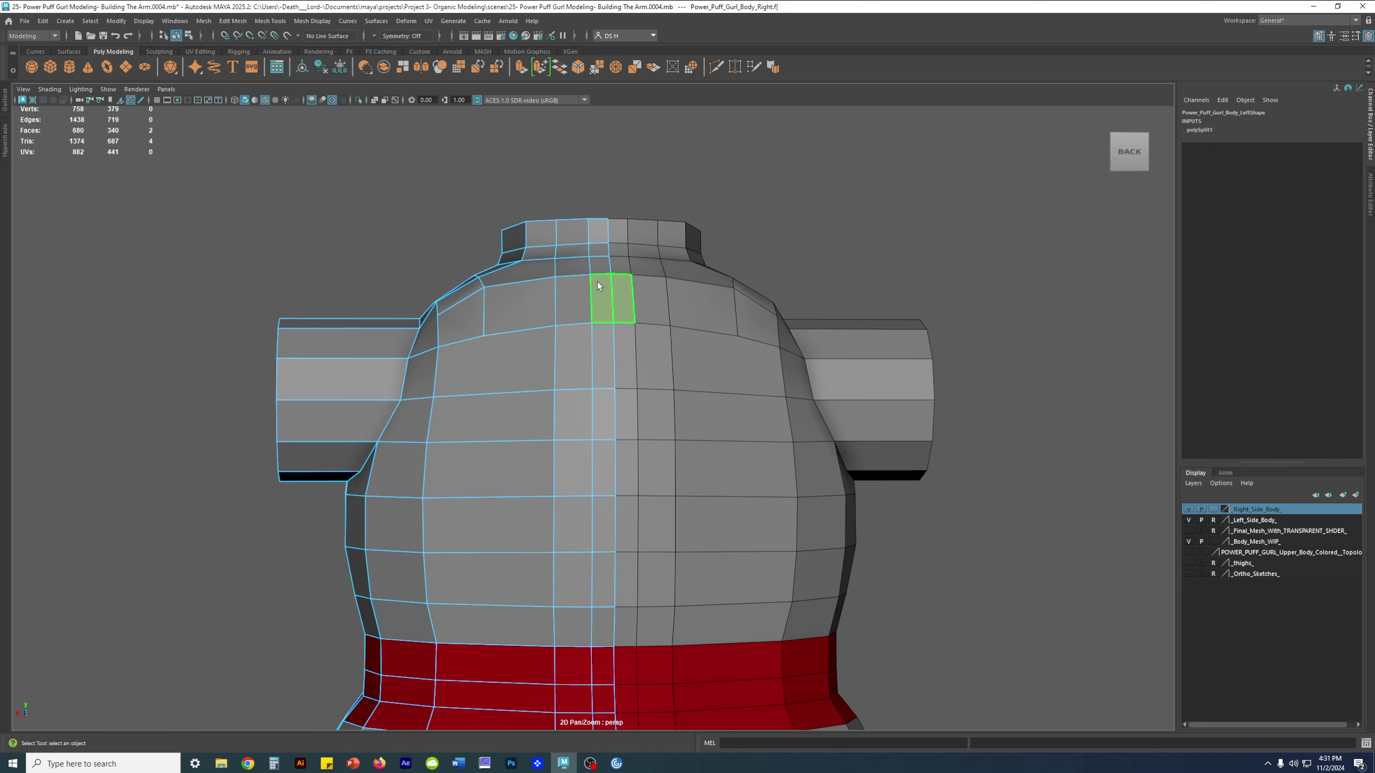
key("shift+period")
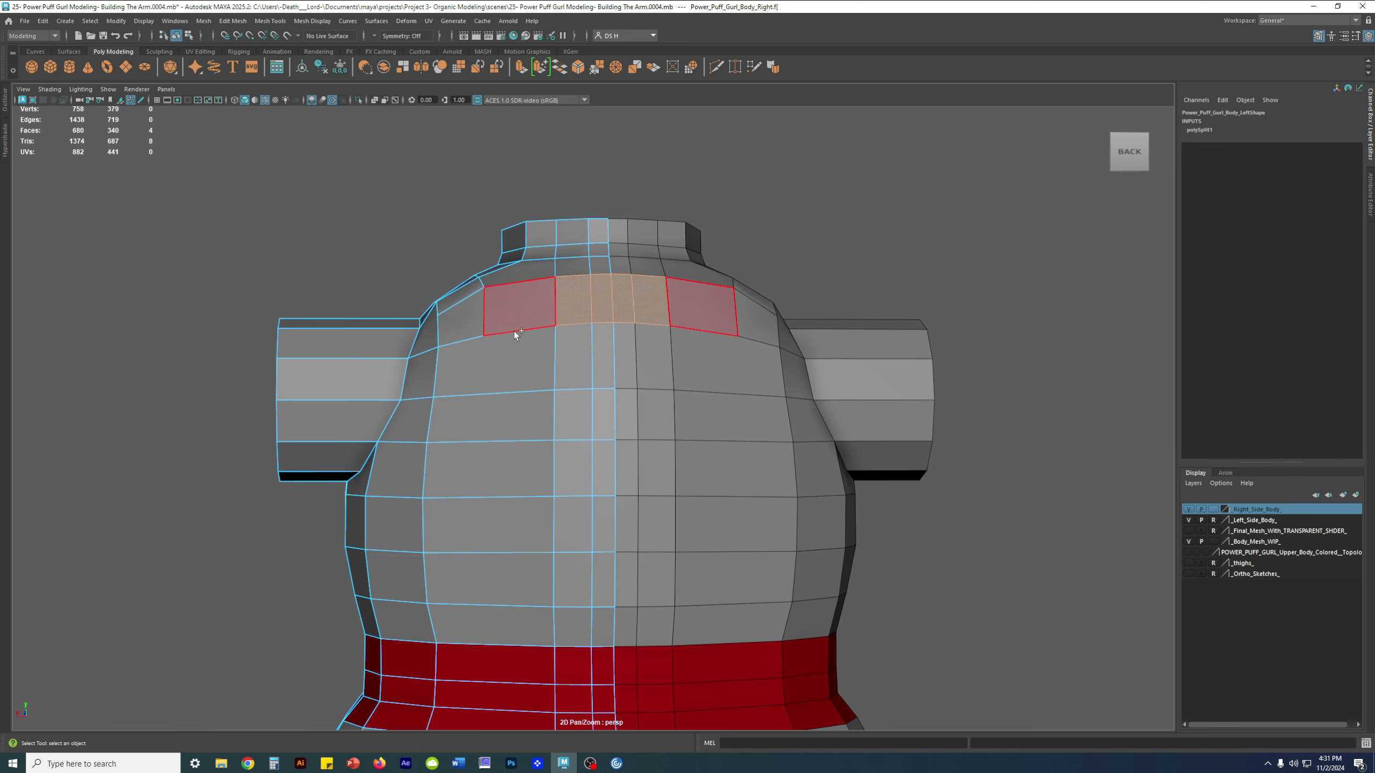
left_click_drag(514, 331, 546, 374, "alt")
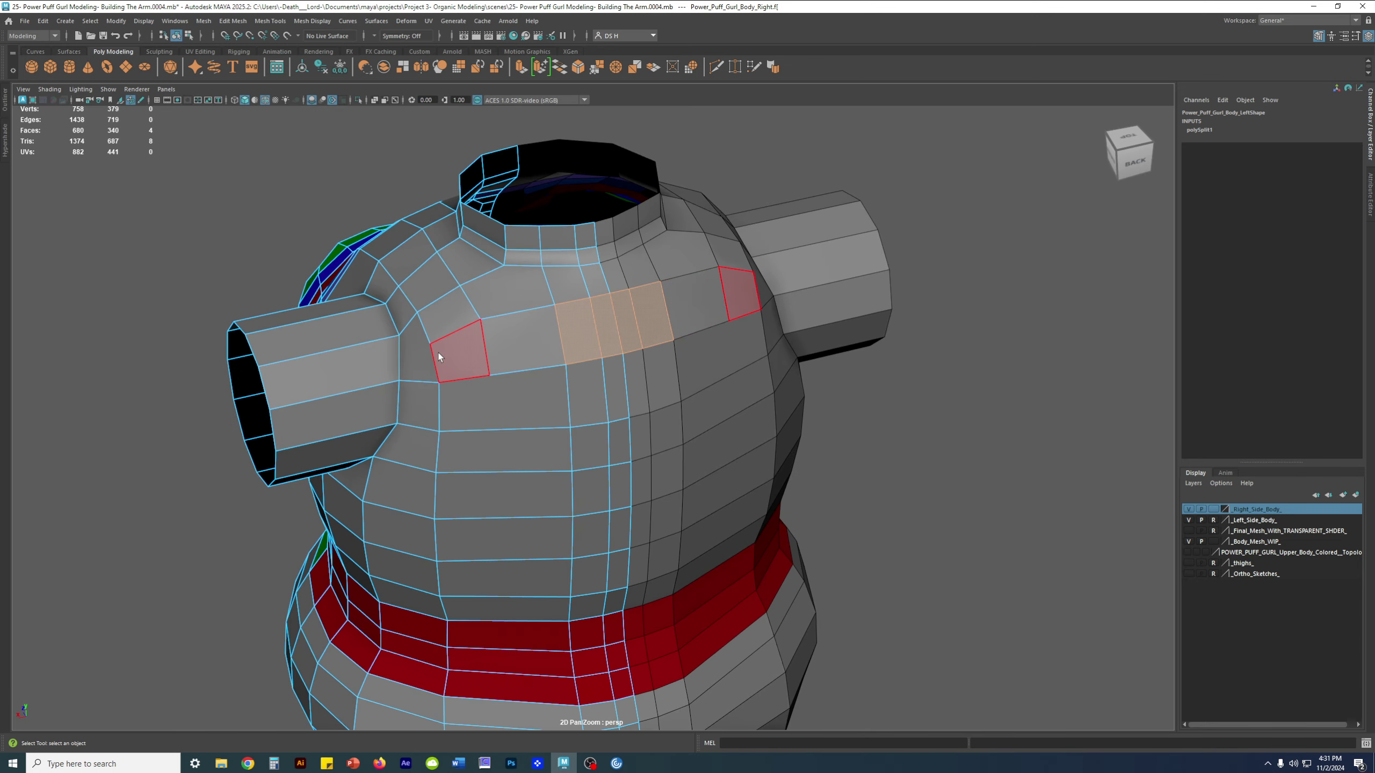
left_click_drag(439, 354, 491, 358, "alt")
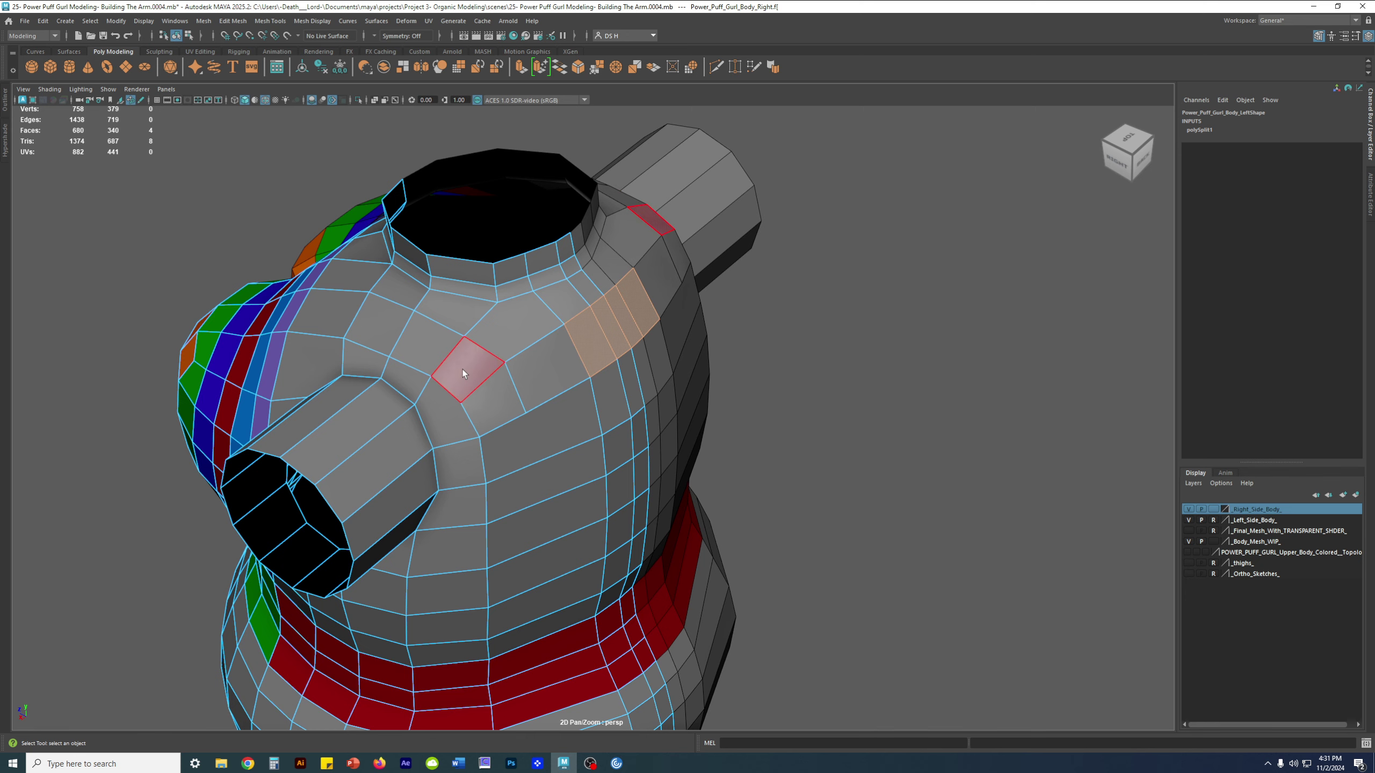
left_click_drag(463, 373, 639, 307, "alt")
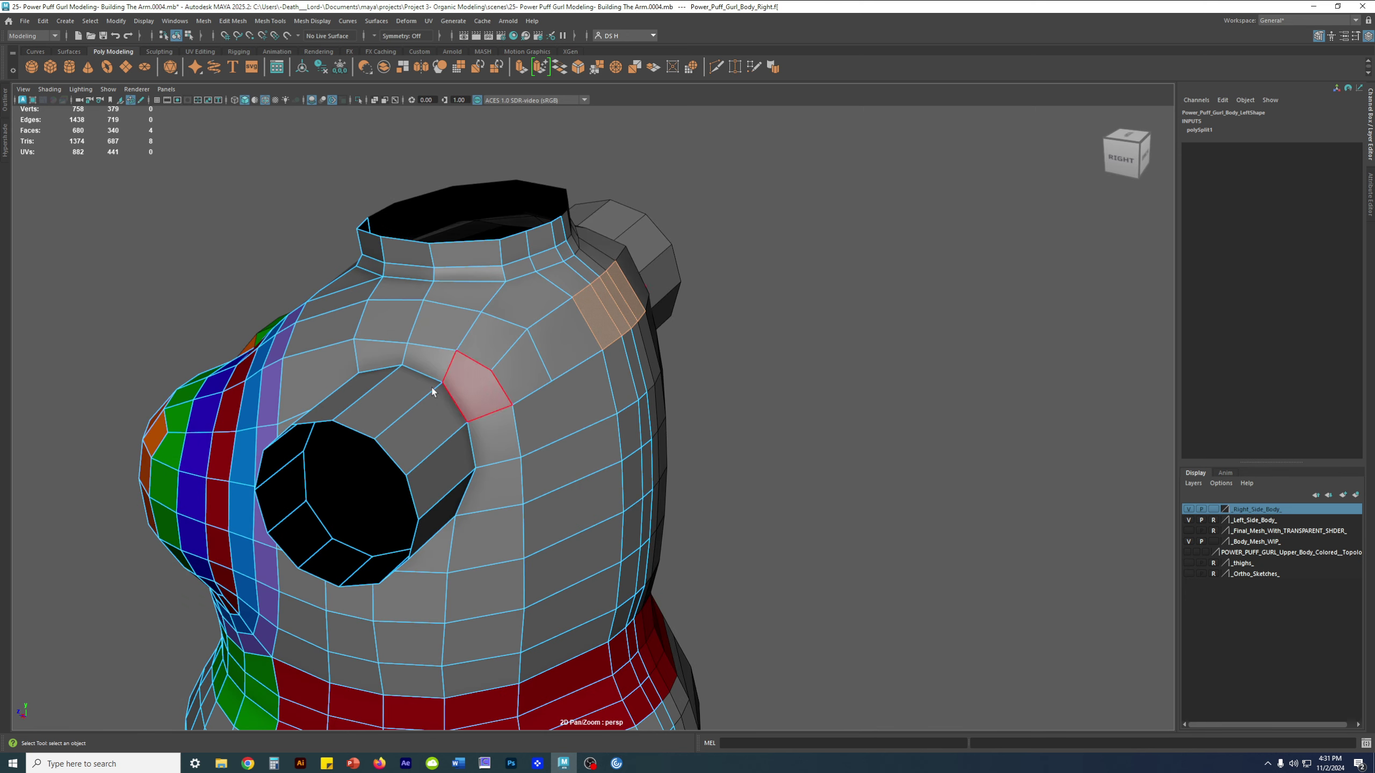
With Multi-Cut, start an edge line at the neck-base vertex and run it down the back to just above the red waistband
key("F8")
left_click_drag(505, 353, 556, 341, "alt")
right_click_drag(561, 328, 317, 325, "shift")
left_click_drag(466, 255, 570, 351, "alt")
scroll(571, 352, "up", 2)
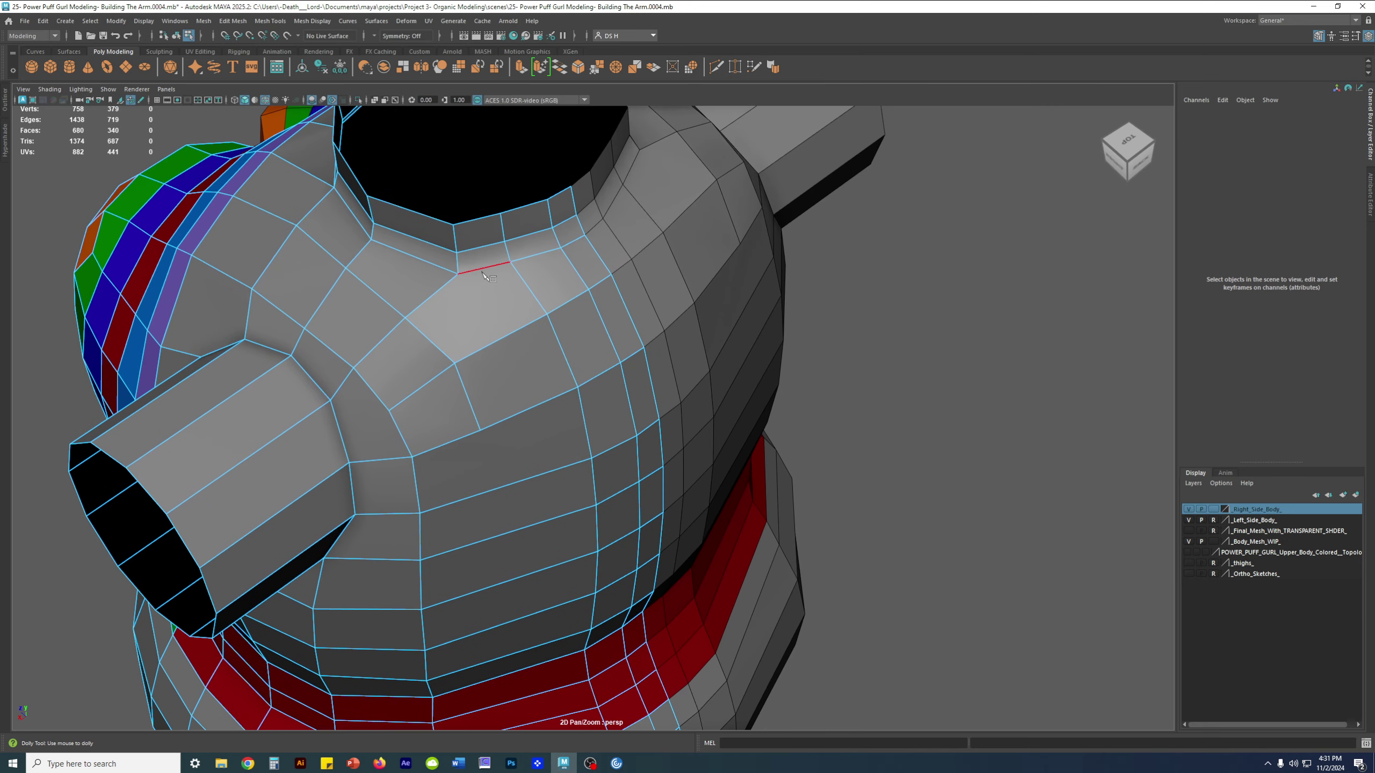
left_click_drag(506, 351, 555, 340, "alt")
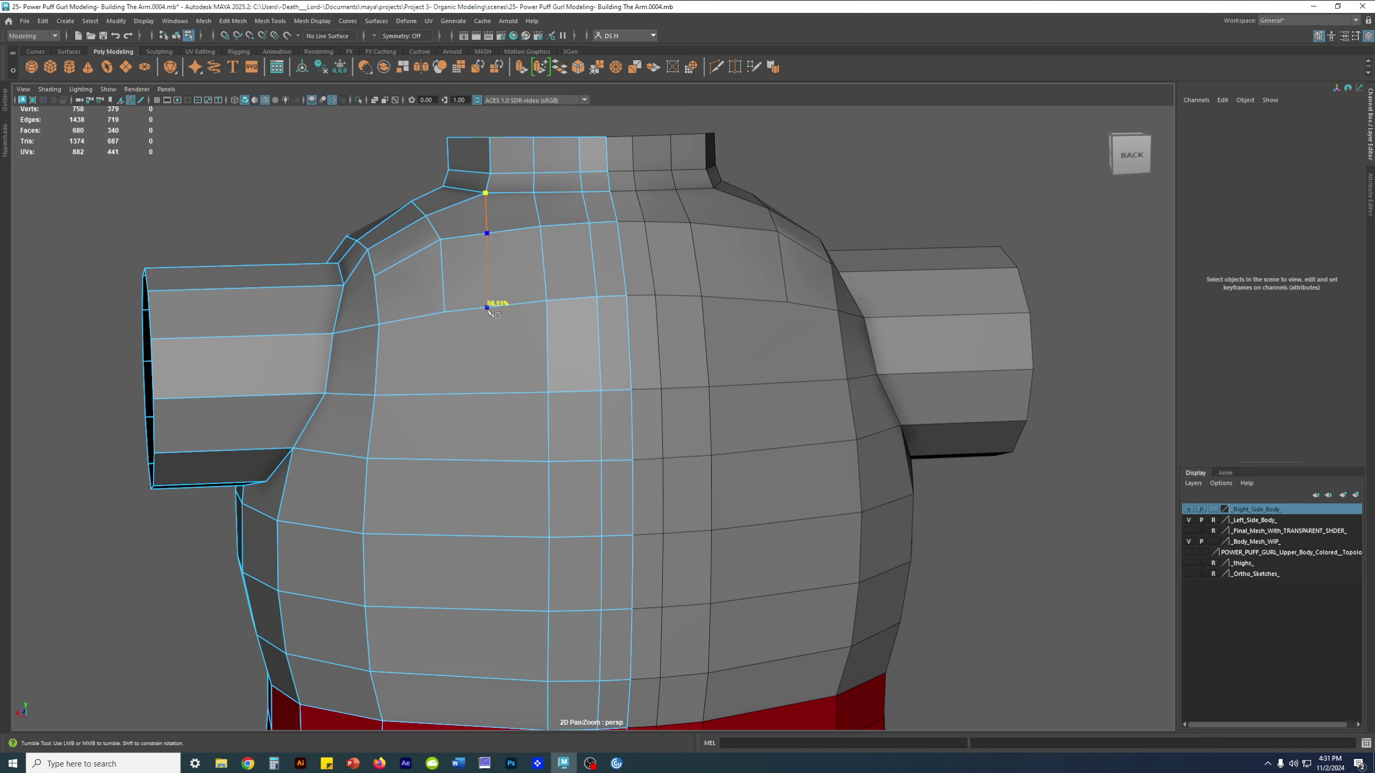
middle_click_drag(549, 521, 549, 399, "alt")
right_click_drag(549, 399, 491, 411, "alt")
mouse_move(491, 411)
middle_mouse_down("alt")
mouse_move(491, 316)
mouse_move(506, 398)
middle_mouse_up("alt")
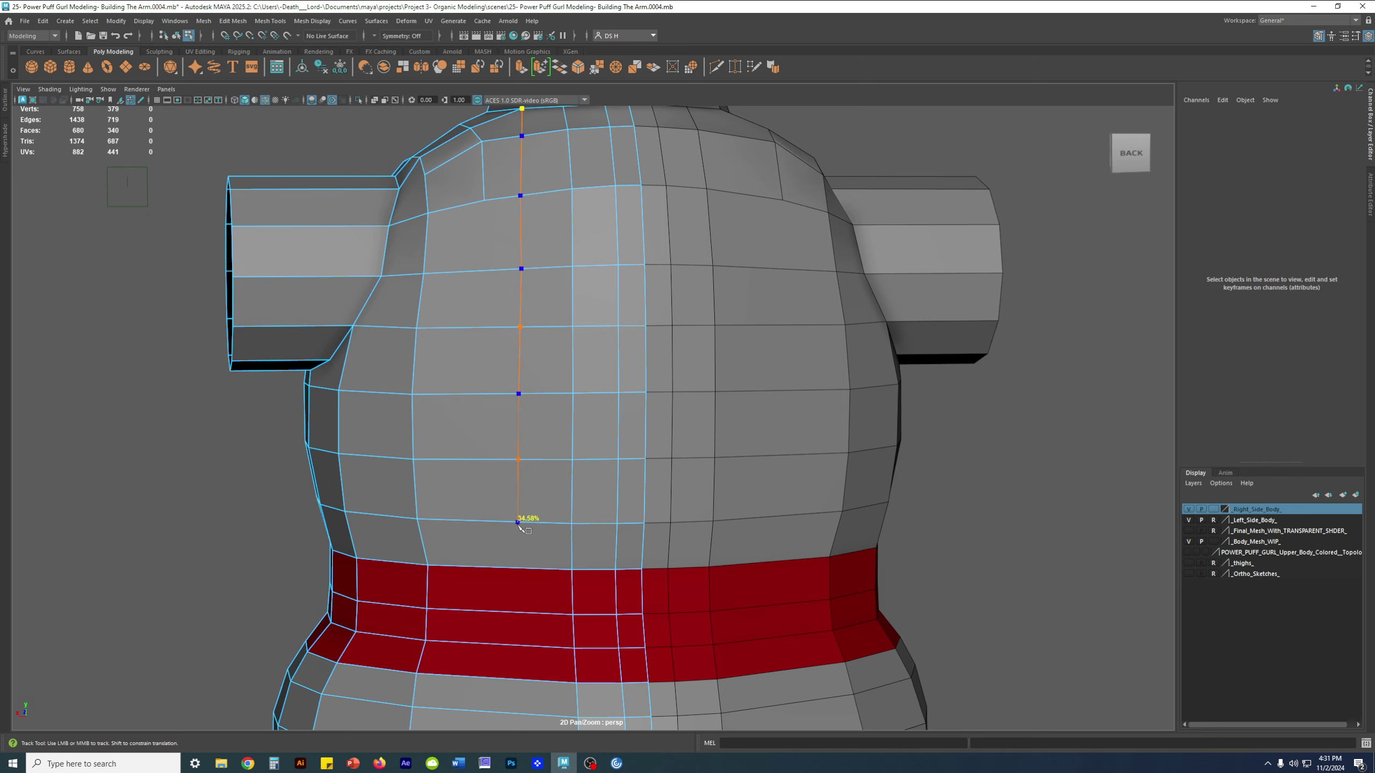
Continue the vertical cut across the red waistband and onto the upper rows of the buttock
left_click_drag(517, 533, 555, 320, "alt")
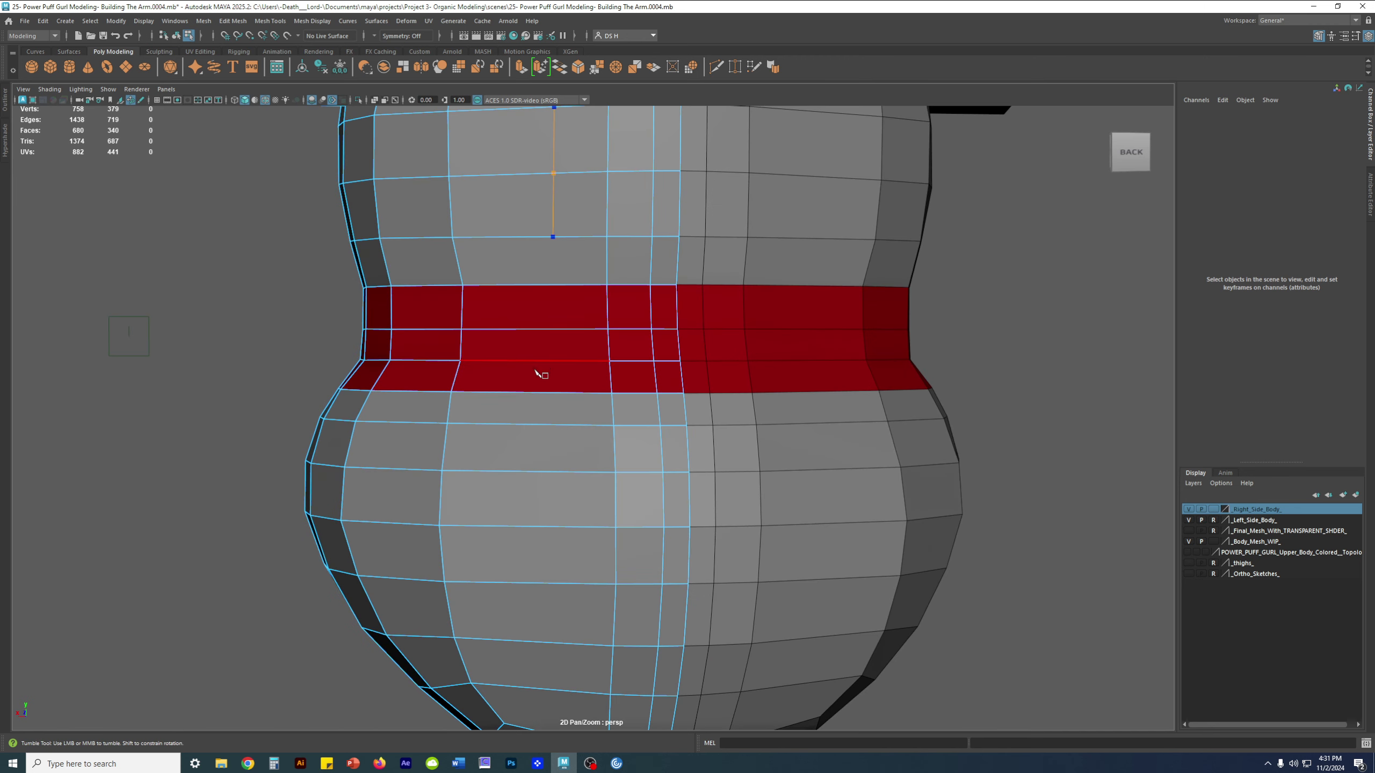
left_click(549, 359)
right_click_drag(554, 369, 539, 335, "alt")
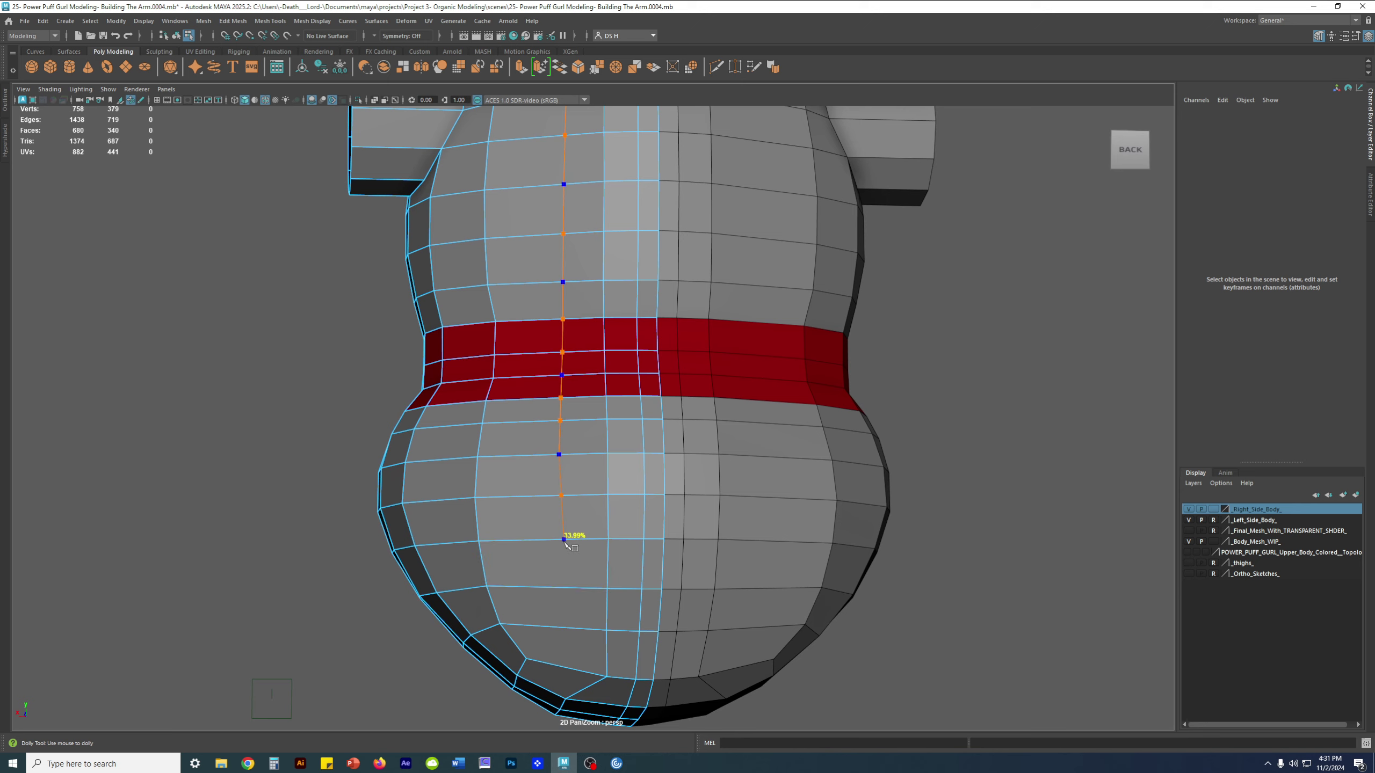
left_click(595, 522)
Extend the cut down the lower buttock rows and commit the new edge line
left_click_drag(563, 607, 563, 536, "alt")
middle_click_drag(563, 536, 612, 352, "alt")
mouse_move(614, 355)
left_mouse_down("alt")
mouse_move(696, 430)
mouse_move(582, 408)
mouse_move(617, 406)
mouse_move(621, 349)
left_mouse_up("alt")
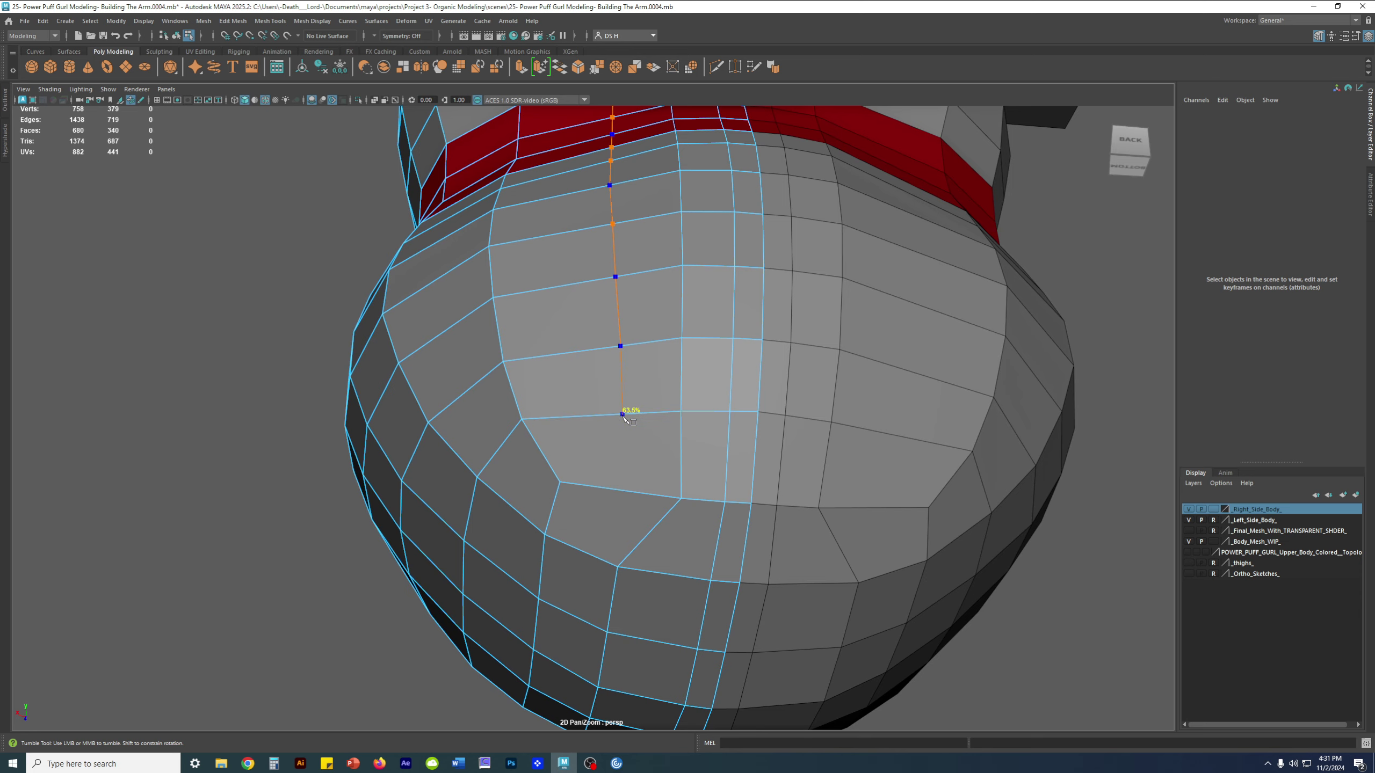
right_click_drag(657, 469, 359, 476, "alt")
left_click_drag(595, 482, 632, 506, "alt")
key("Return")
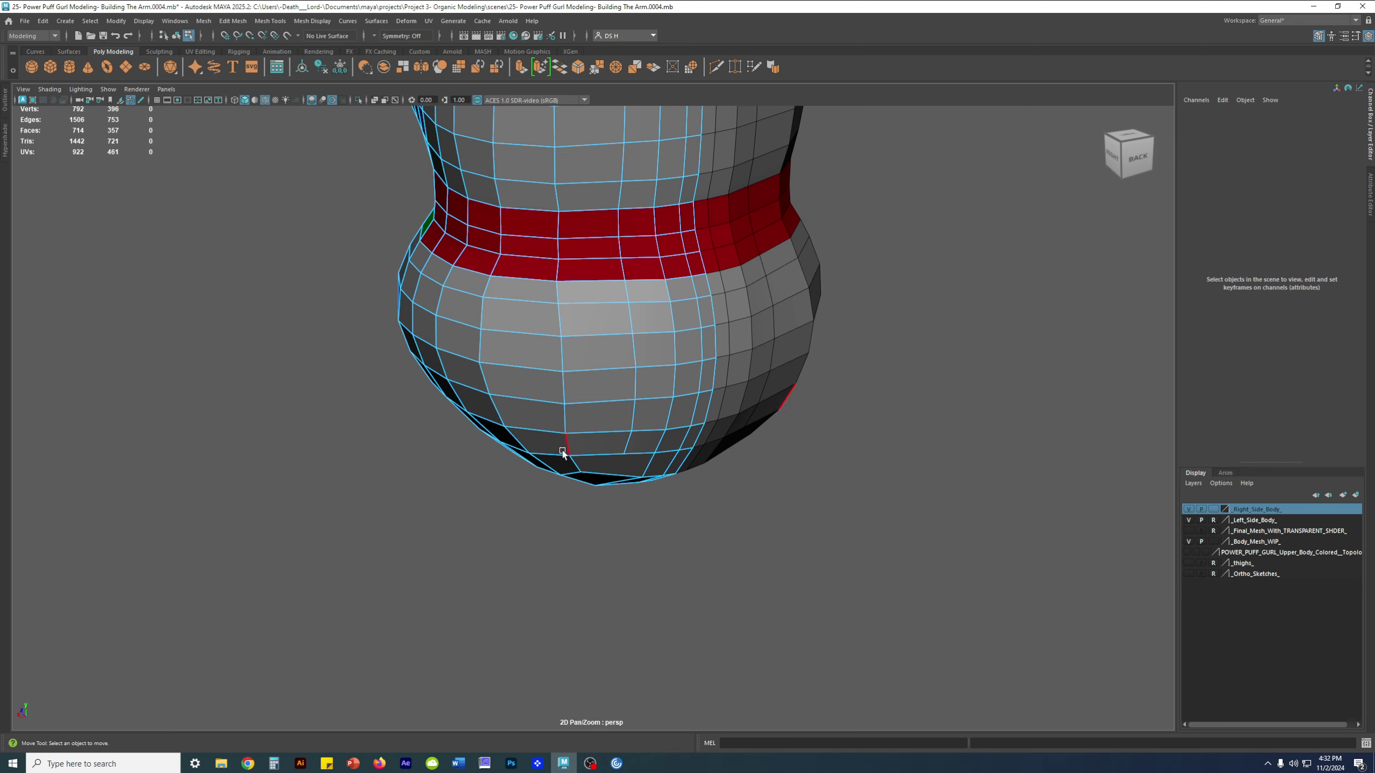
From the top view, select the upper-back vertex in the second column from the center line and nudge it to round the curve
left_click_drag(546, 420, 684, 500, "alt")
key("3")
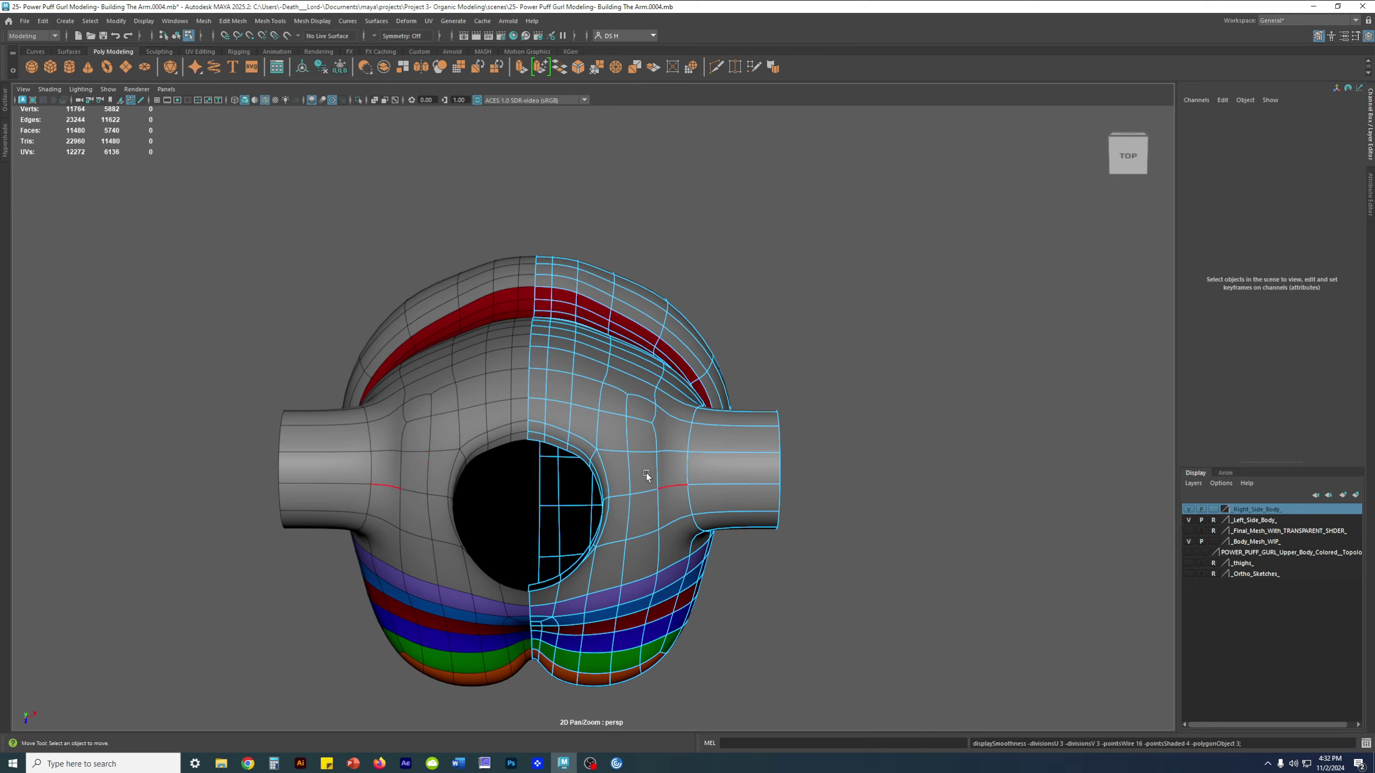
right_click_drag(684, 501, 857, 479, "alt")
key("1")
key("F9")
middle_click_drag(578, 296, 616, 374, "alt")
right_click_drag(616, 374, 693, 411, "alt")
left_click_drag(693, 411, 691, 387, "alt")
middle_click_drag(666, 363, 706, 460, "alt")
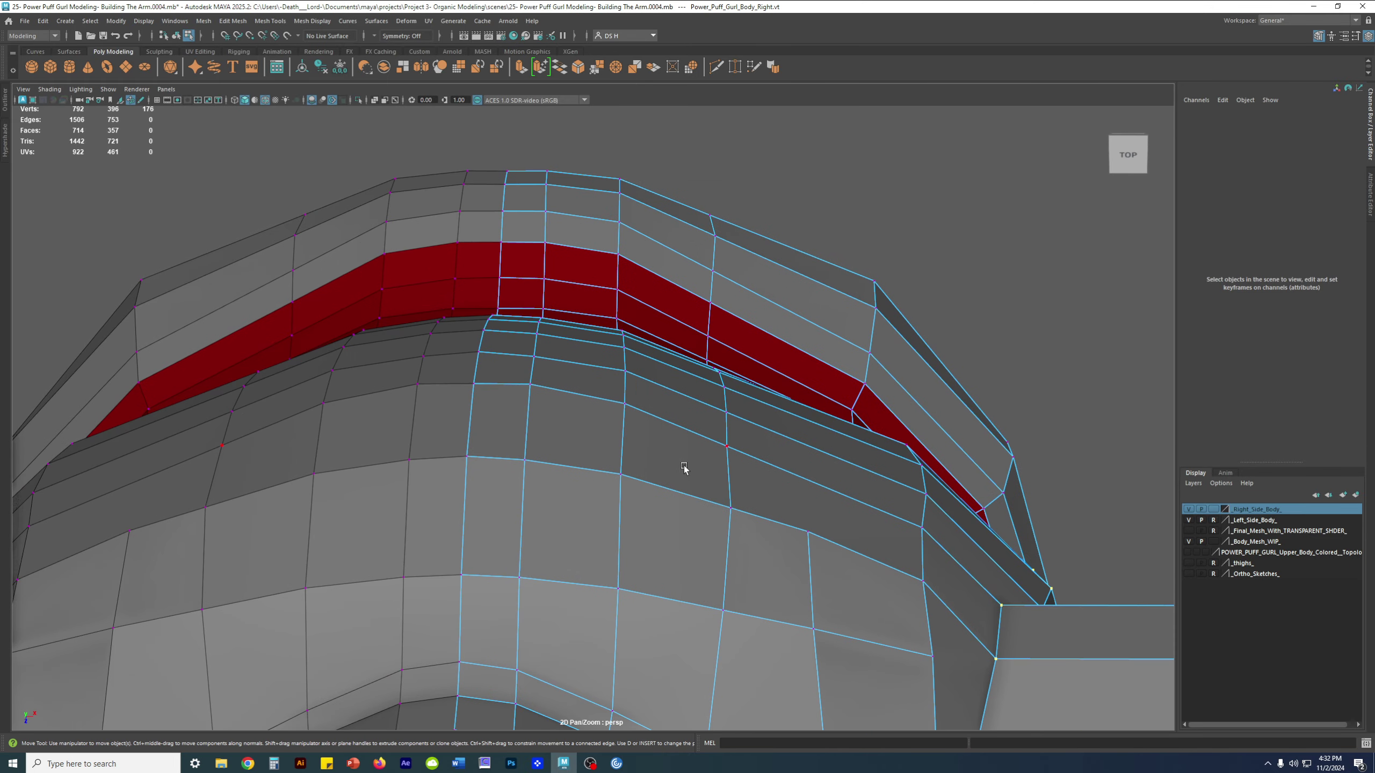
left_click_drag(667, 444, 650, 430, "alt")
right_click_drag(651, 431, 725, 442, "alt")
left_click(628, 412)
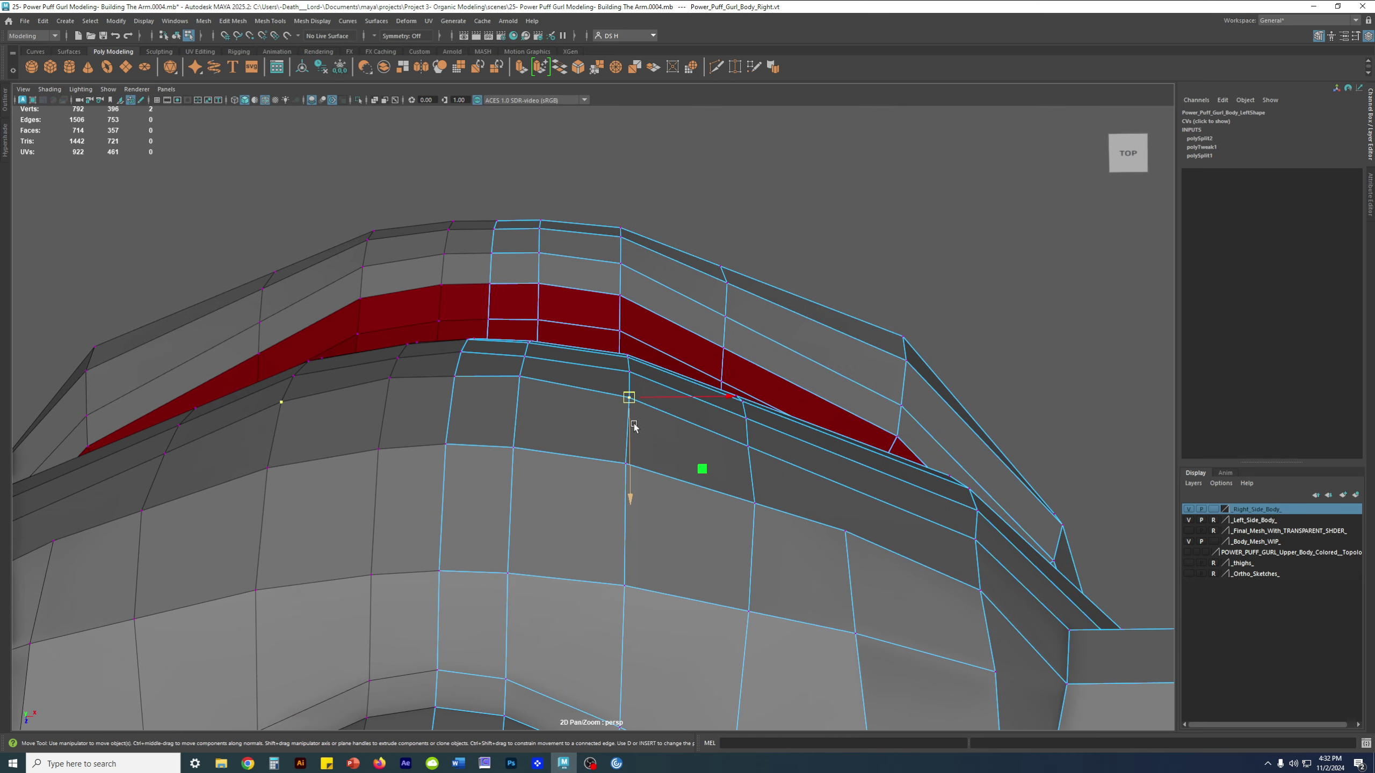
left_click_drag(633, 437, 676, 395)
right_click_drag(483, 379, 713, 452, "alt")
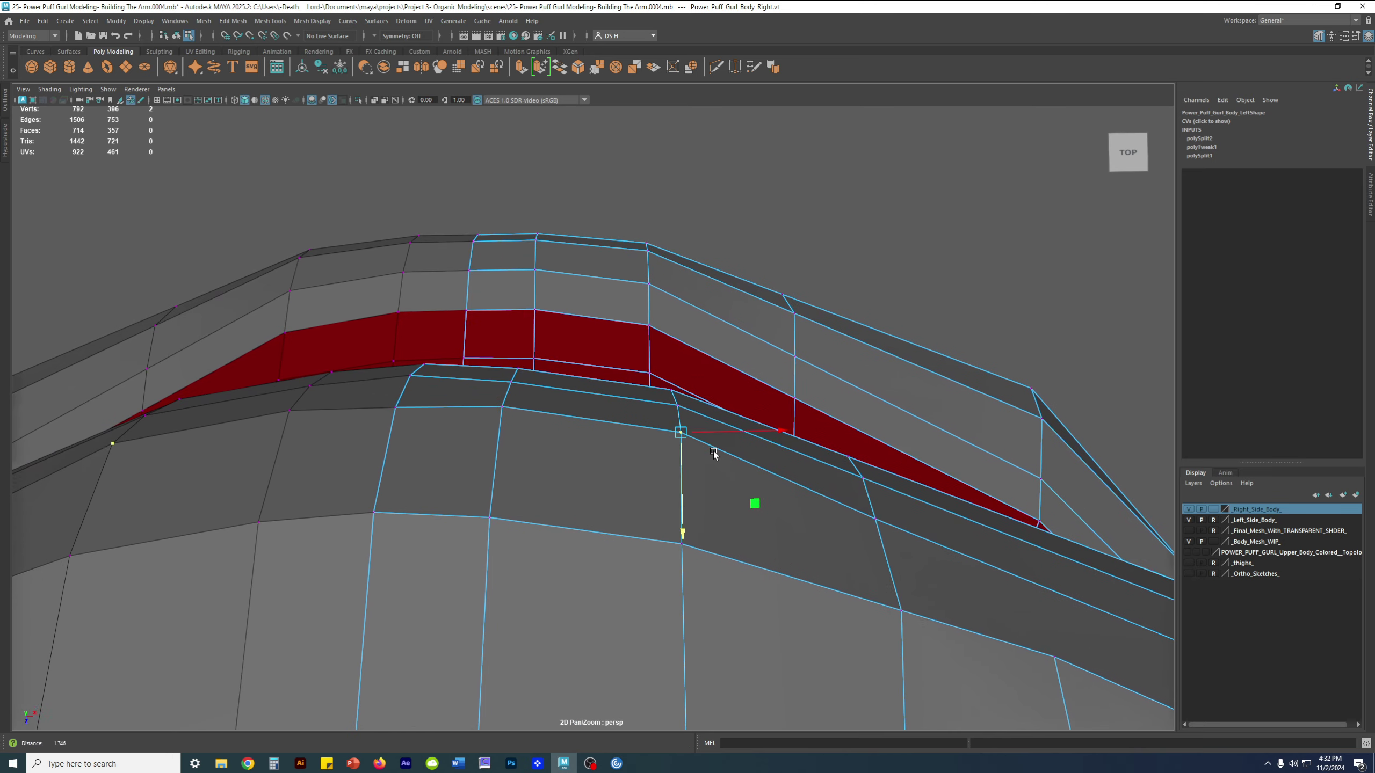
Select the upper-back edge in the column next to the center line and shift it slightly, comparing smoothed and unsmoothed displays
key("3")
right_click_drag(517, 393, 519, 369)
left_click(525, 378)
key("1")
key("3")
left_click_drag(515, 384, 693, 450)
key("1")
key("3")
right_click_drag(693, 449, 651, 417, "alt")
left_click_drag(651, 417, 754, 453, "alt")
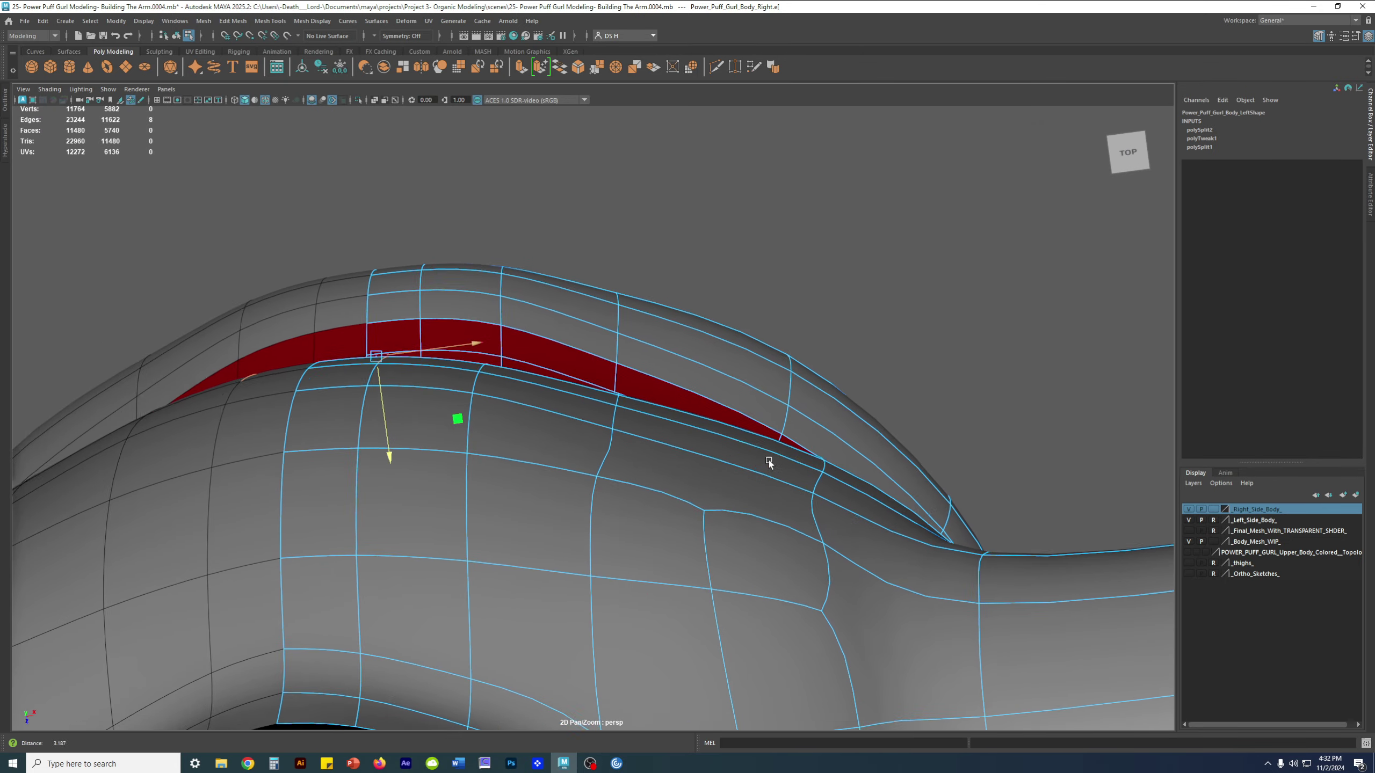
Select three stacked upper-back edges along the newly cut column and move them to round the smoothed back curve
key("1")
left_click_drag(642, 410, 788, 453, "alt")
left_click(657, 399)
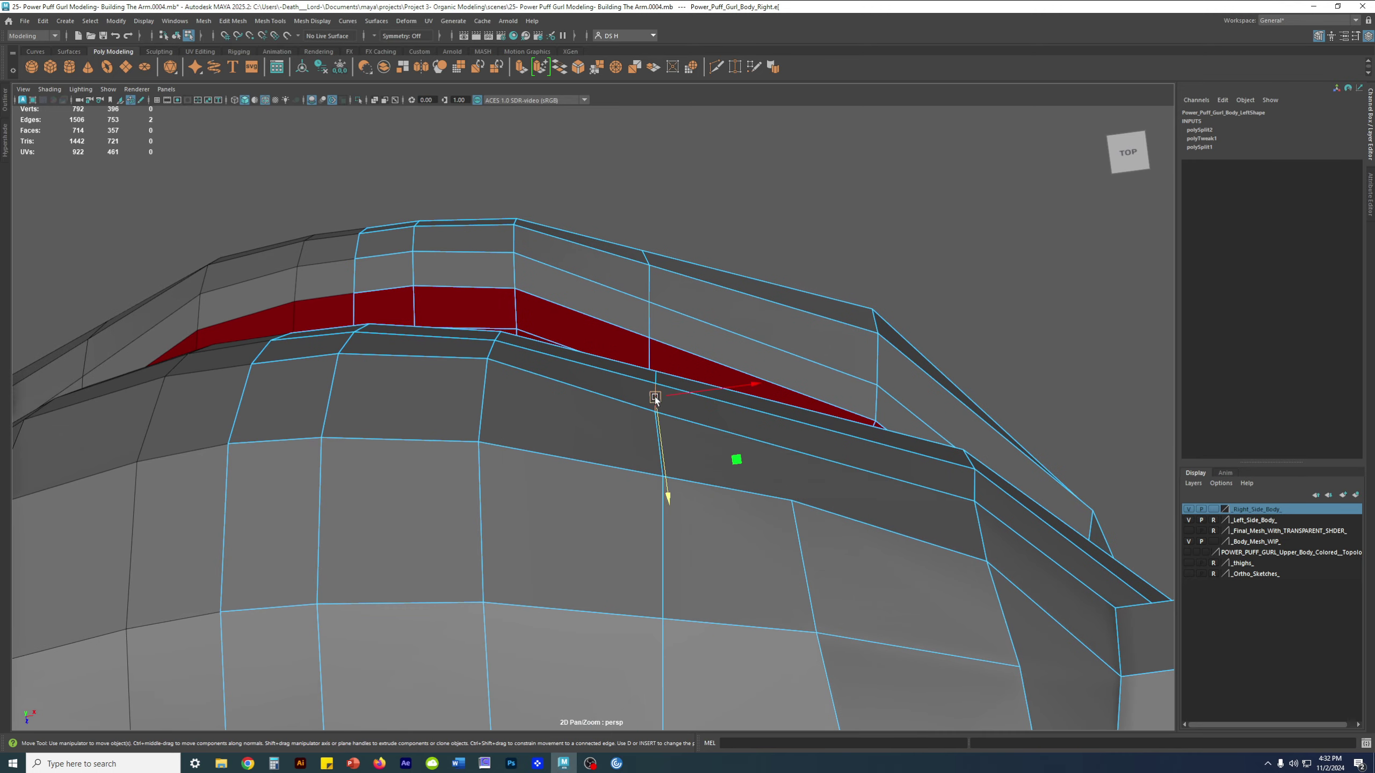
left_click_drag(662, 411, 696, 437, "alt")
left_click(659, 378, "shift")
left_click(659, 330, "shift")
key("3")
key("1")
key("3")
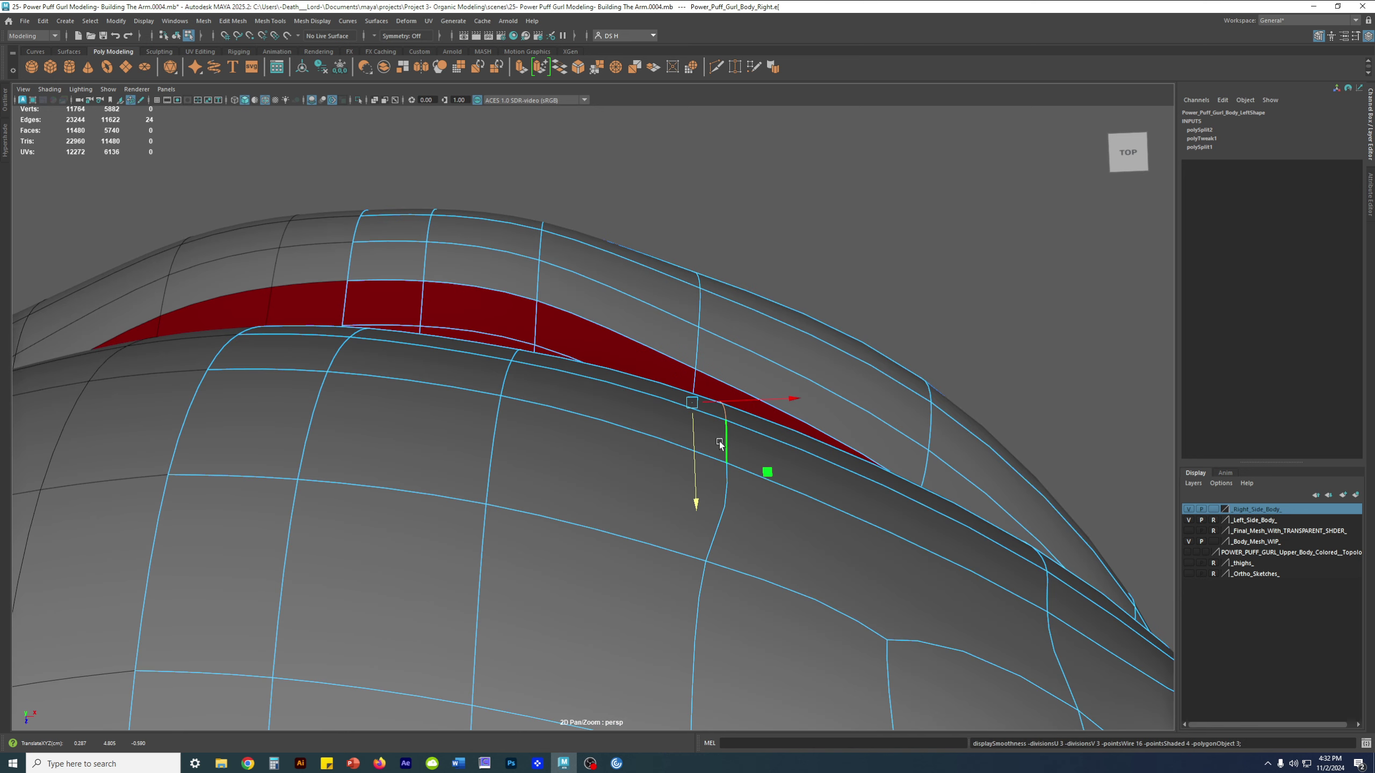
left_click_drag(817, 474, 758, 536, "alt")
key("1")
key("3")
Viewing the back from below, select the outline vertex on the newly cut column and check its curve in smoothed display
right_click_drag(652, 500, 390, 450)
left_click_drag(576, 482, 403, 319, "alt")
left_click(575, 471)
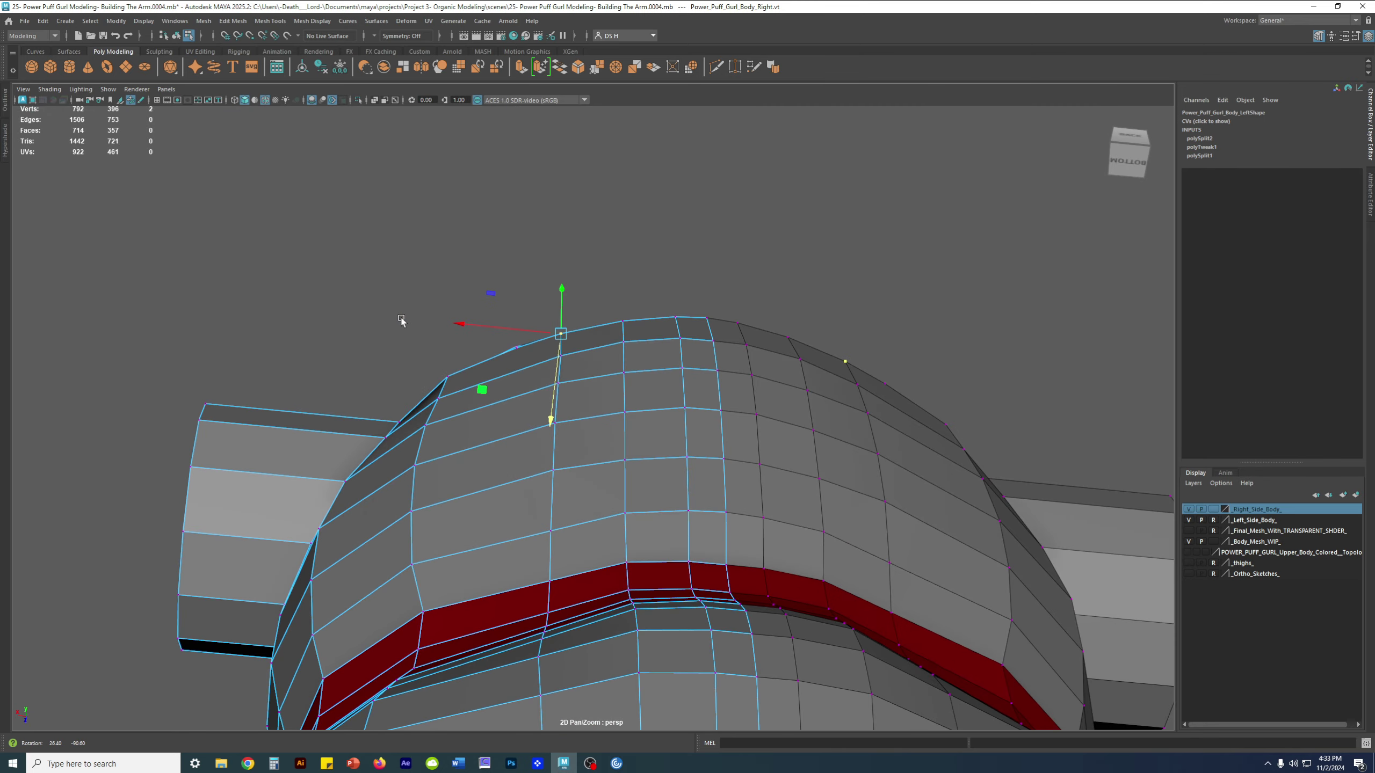
scroll(553, 372, "up", 2)
key("3")
Return to object mode, deselect the torso, and examine its smoothed back, side and arm base
left_click(593, 402)
right_click_drag(593, 402, 683, 362)
left_click(794, 347)
left_click_drag(795, 358, 519, 407, "alt")
scroll(475, 424, "down", 3)
scroll(671, 373, "up", 4)
left_click_drag(758, 446, 518, 455, "alt")
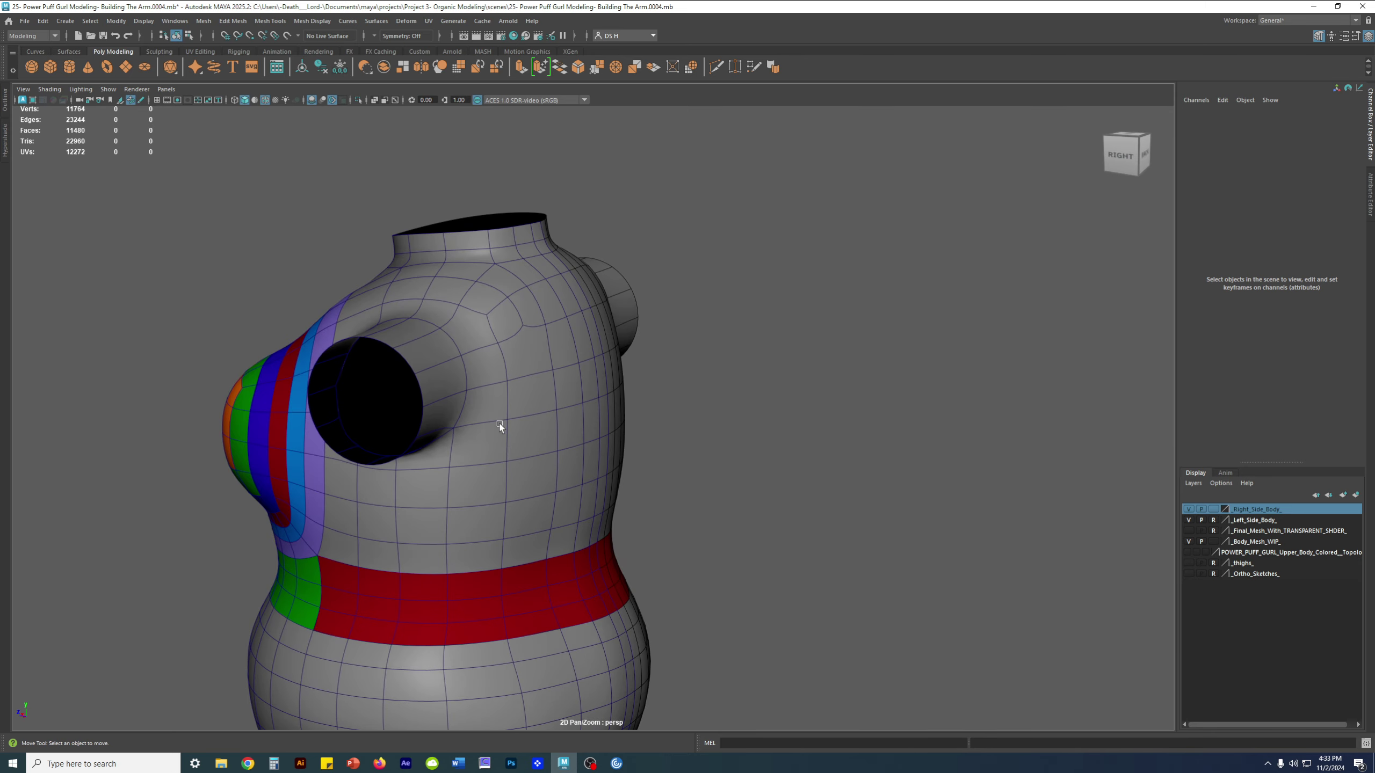
right_click_drag(499, 427, 717, 475, "alt")
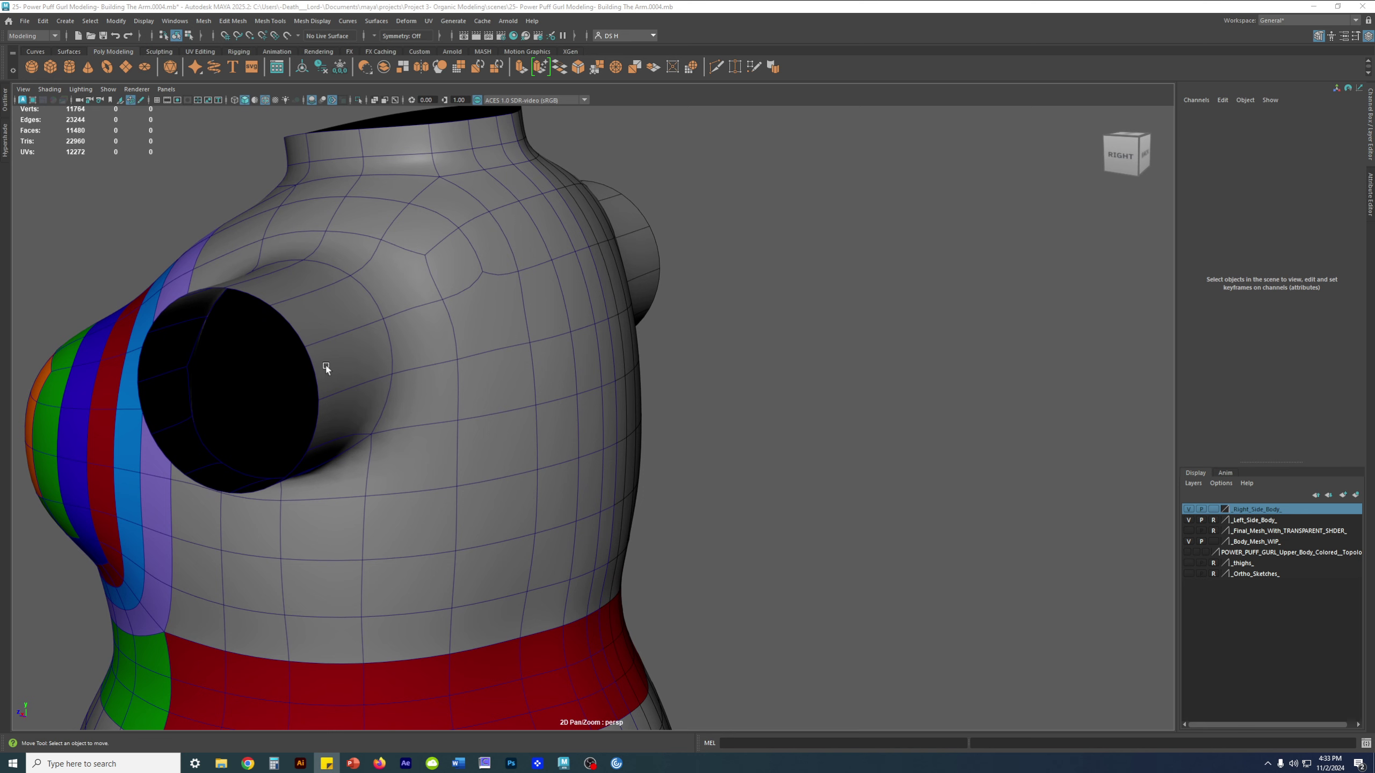
Undo the most recent component selection changes on the torso and view its back from slightly below
key("ctrl+z")
key("ctrl+z")
key("ctrl+z")
key("ctrl+z")
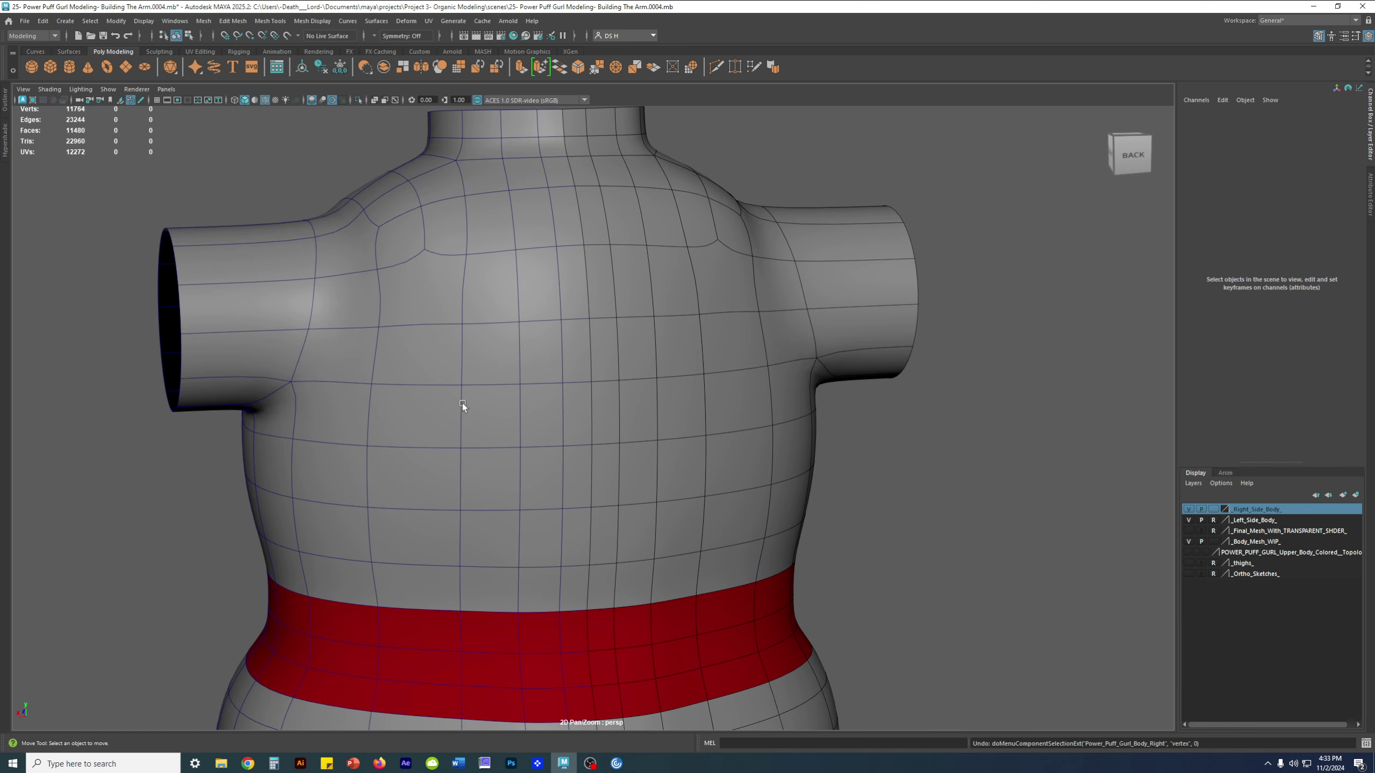
left_click_drag(500, 412, 481, 387, "alt")
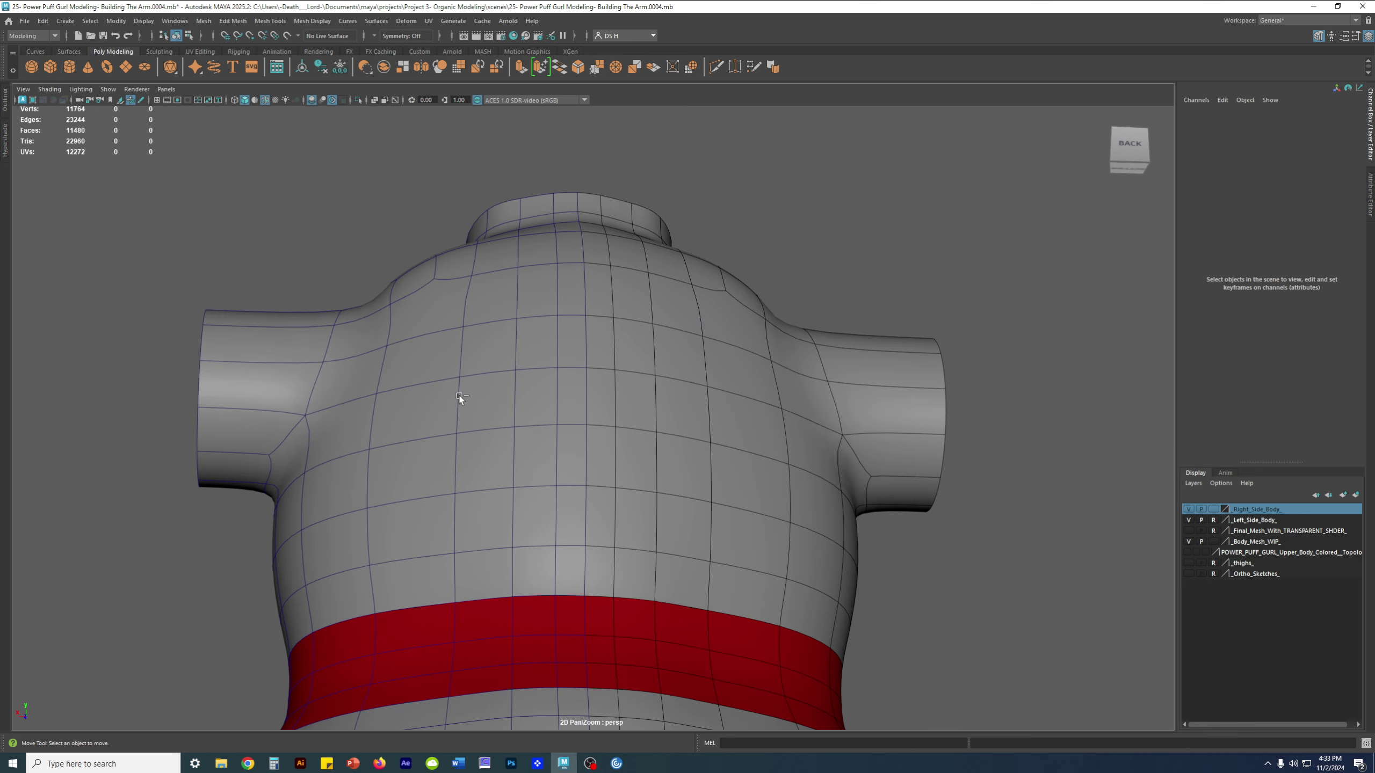
Save the scene as a new version named 26- Power Puff Gurl Modeling- Refining Arm And Torso Merging
key("ctrl+shift+s")
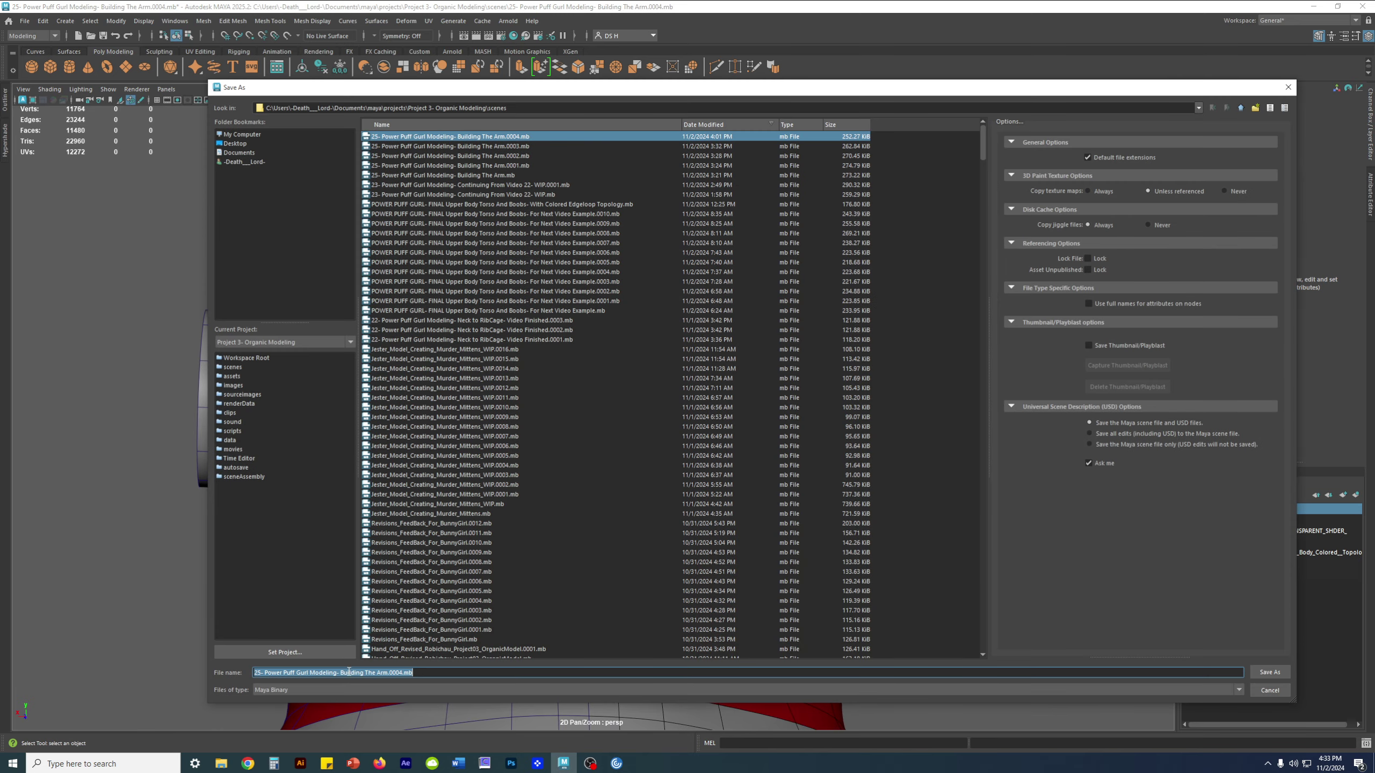
left_click(261, 673)
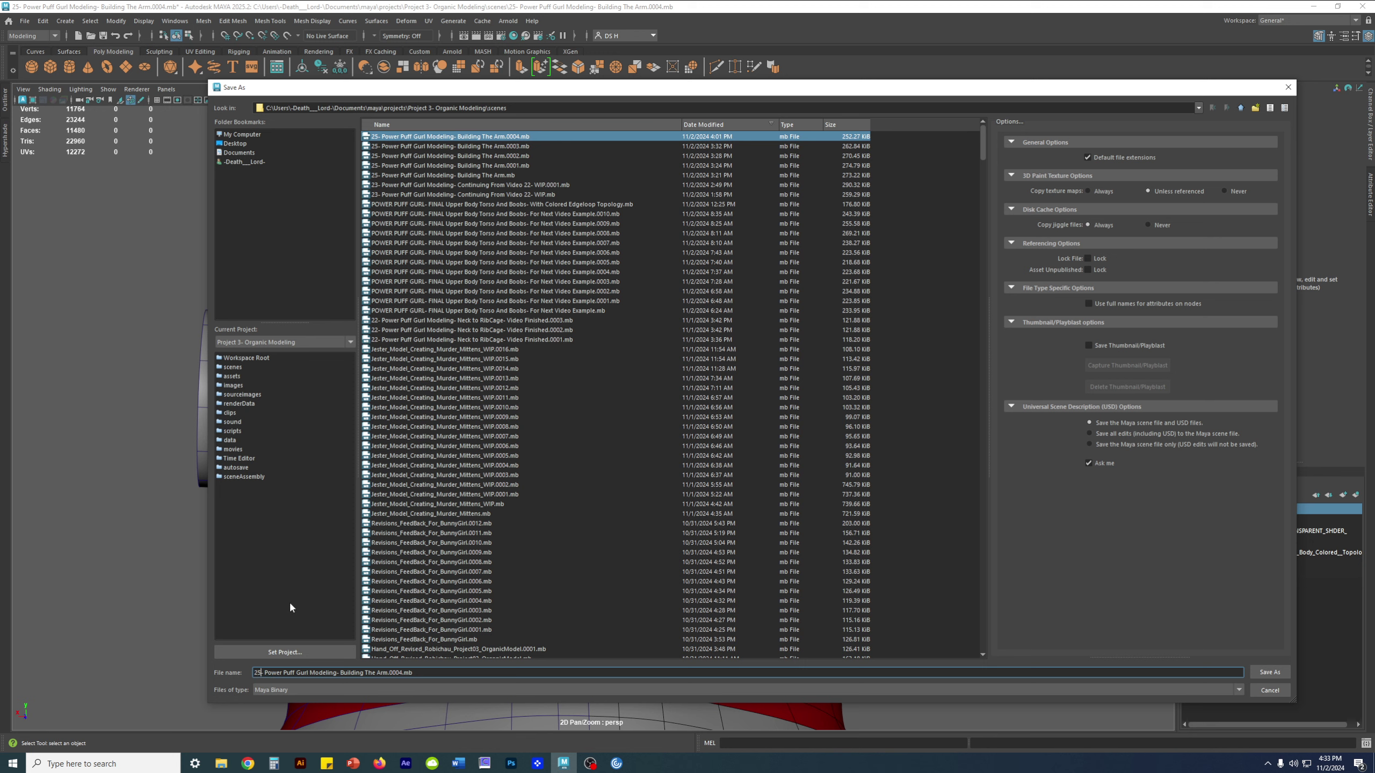
key("BackSpace")
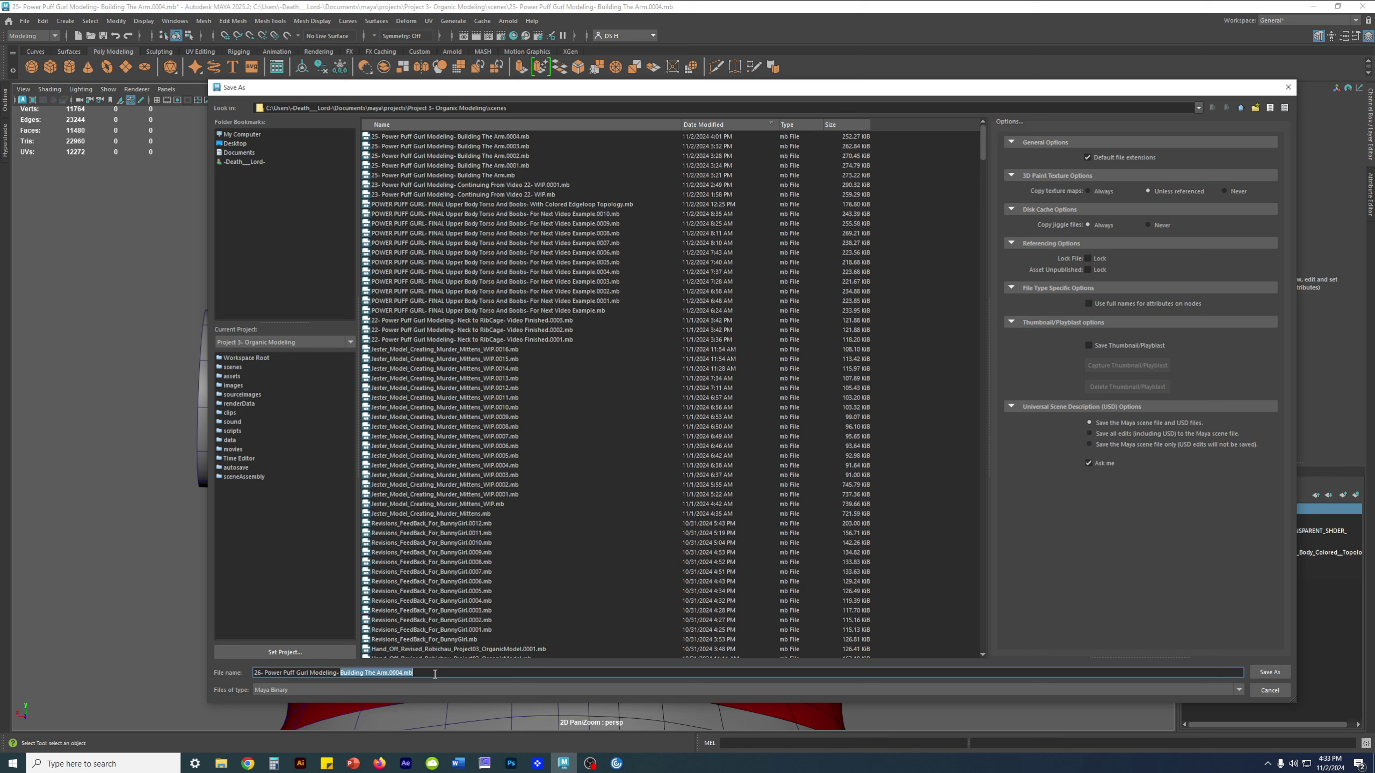
type("Refining Arm")
type("And Torso Merging")
key("Return")
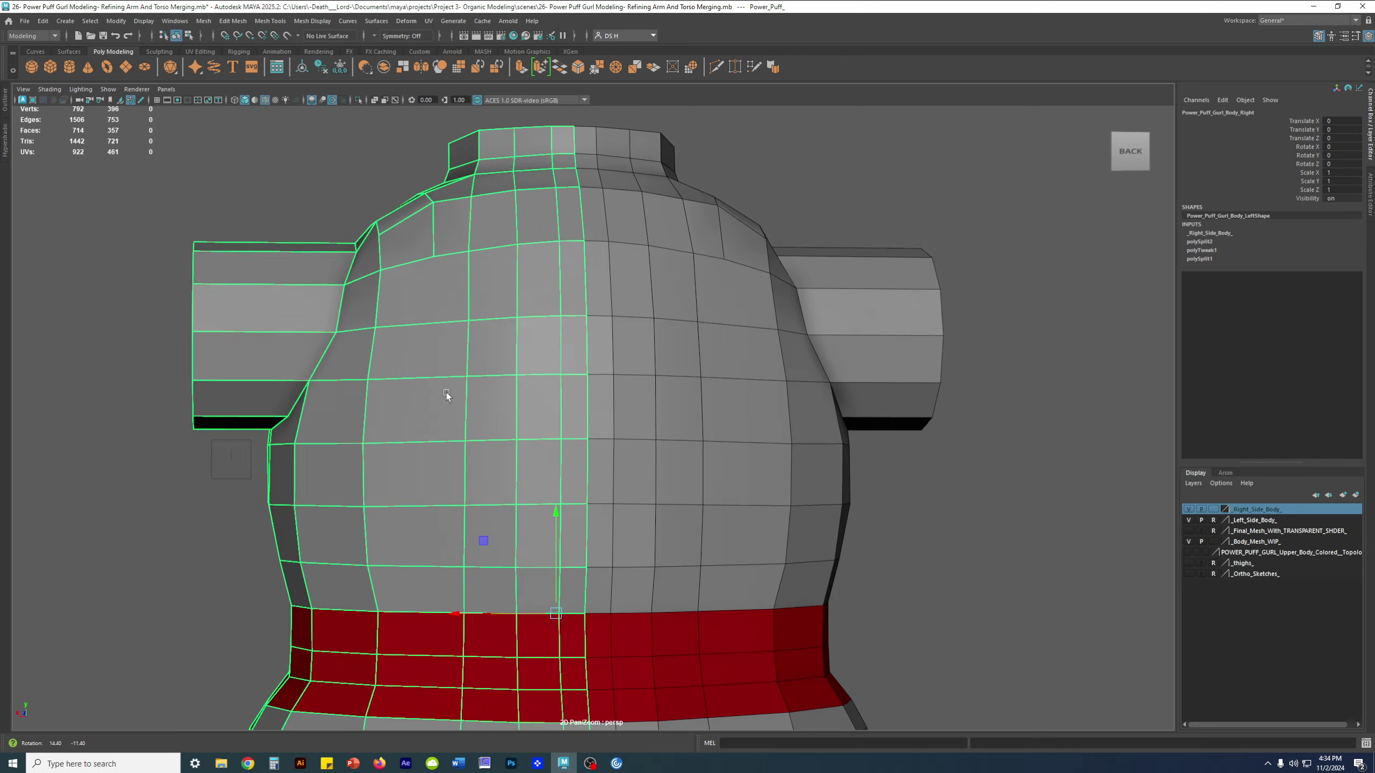
Switch the torso half to vertex editing, reposition an upper-back vertex below the neck, and show the mesh smoothed
left_click_drag(446, 396, 536, 362, "alt")
right_click_drag(442, 304, 534, 281, "alt")
middle_click_drag(547, 287, 579, 390, "alt")
mouse_move(704, 412)
right_mouse_down("alt")
mouse_move(817, 436)
mouse_move(872, 406)
right_mouse_up("alt")
right_click_drag(867, 399, 465, 354)
left_click(629, 369)
left_click_drag(632, 375, 561, 361)
key("3")
Fine-tune the height of the vertex beside the centre line below the neck, comparing smoothed and unsmoothed display
left_click_drag(673, 367, 791, 451, "alt")
key("1")
middle_click_drag(487, 401, 590, 439, "alt")
left_click_drag(565, 438, 633, 454, "alt")
left_click_drag(500, 455, 497, 446, "alt")
key("3")
key("1")
key("3")
left_click_drag(415, 410, 409, 410)
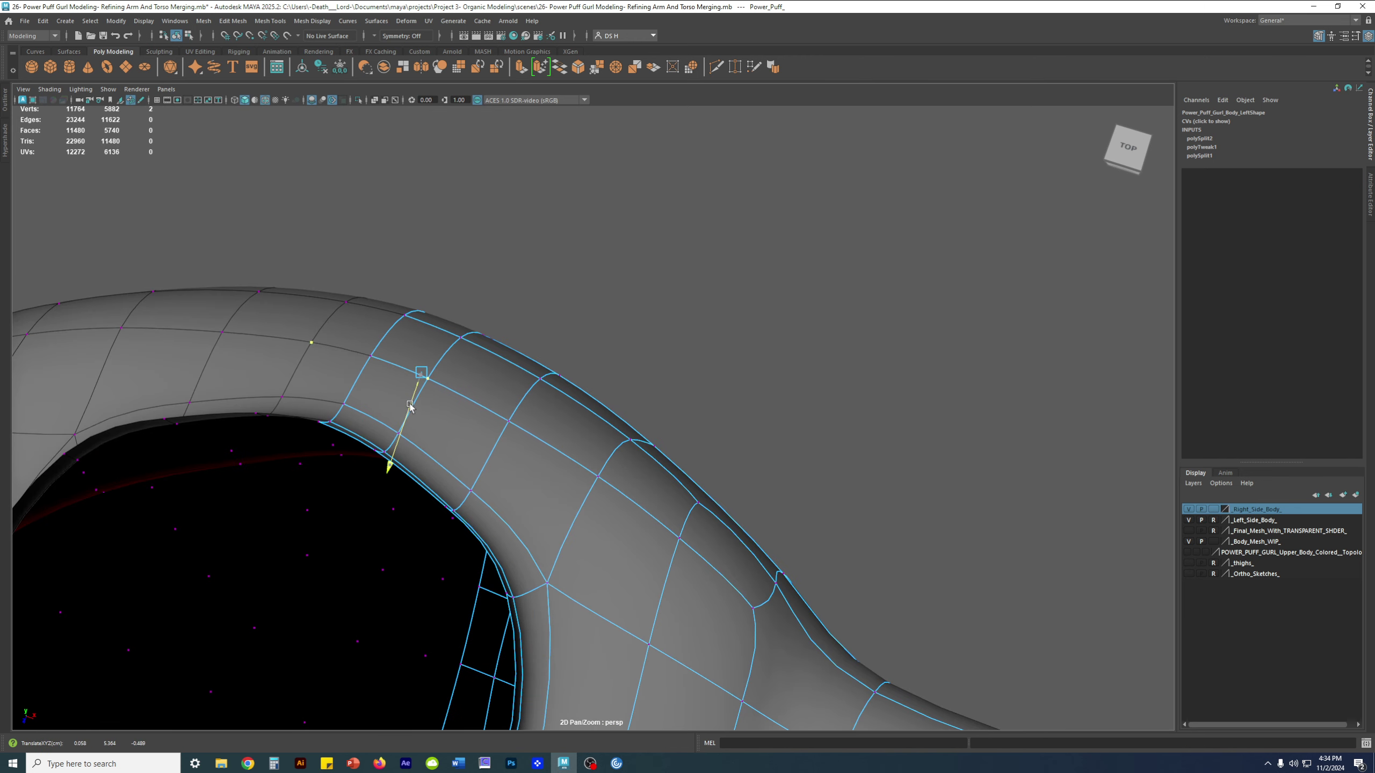
key("1")
key("3")
key("1")
key("3")
Return to object mode, deselect the torso, and examine the smoothed shoulder and upper back
left_click(737, 381)
right_click_drag(758, 464, 770, 346)
left_click(770, 346)
left_click_drag(735, 508, 655, 450, "alt")
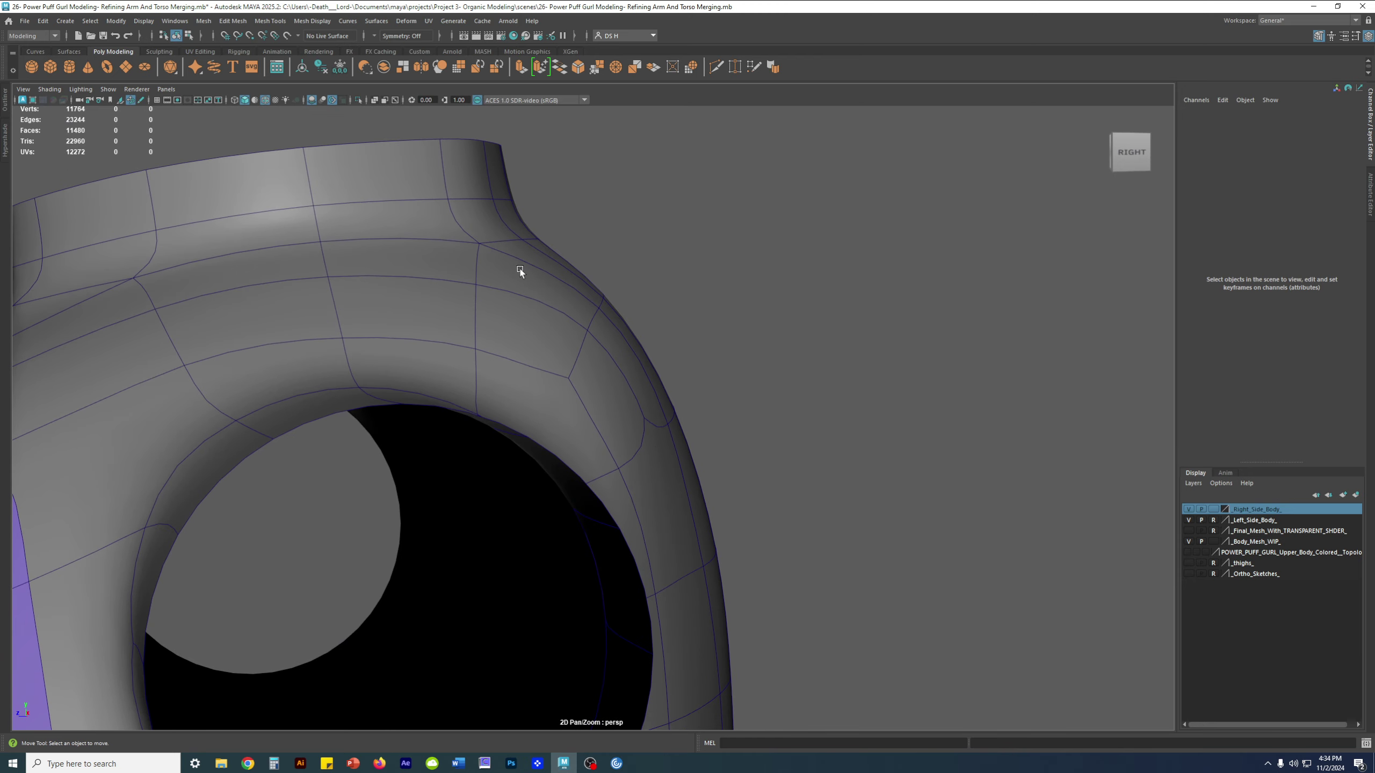
left_click_drag(704, 519, 563, 529, "alt")
right_click_drag(563, 530, 346, 509, "alt")
middle_click_drag(346, 509, 507, 420, "alt")
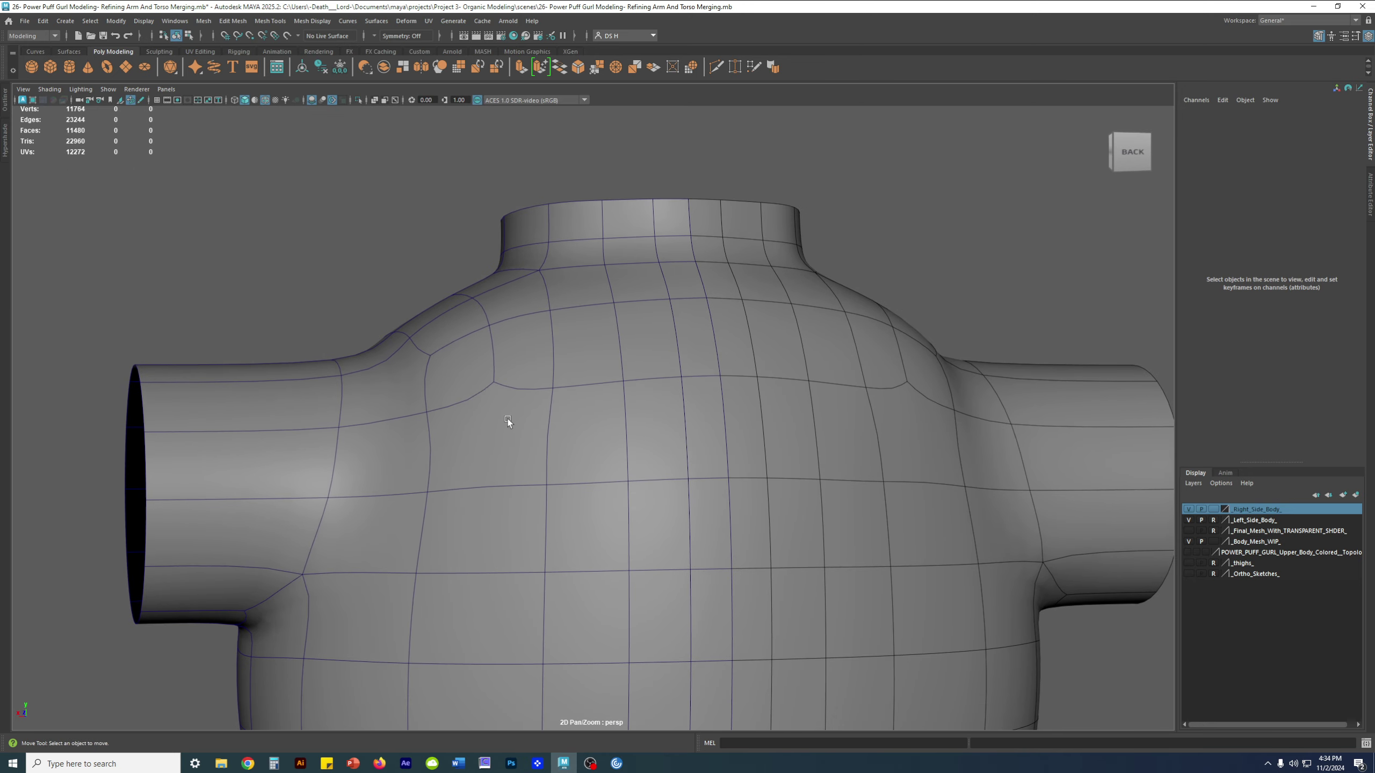
Show the torso half unsmoothed and select the vertex beside the centre line on the row below the neck
left_click(507, 419)
key("1")
left_click_drag(546, 432, 484, 368, "alt")
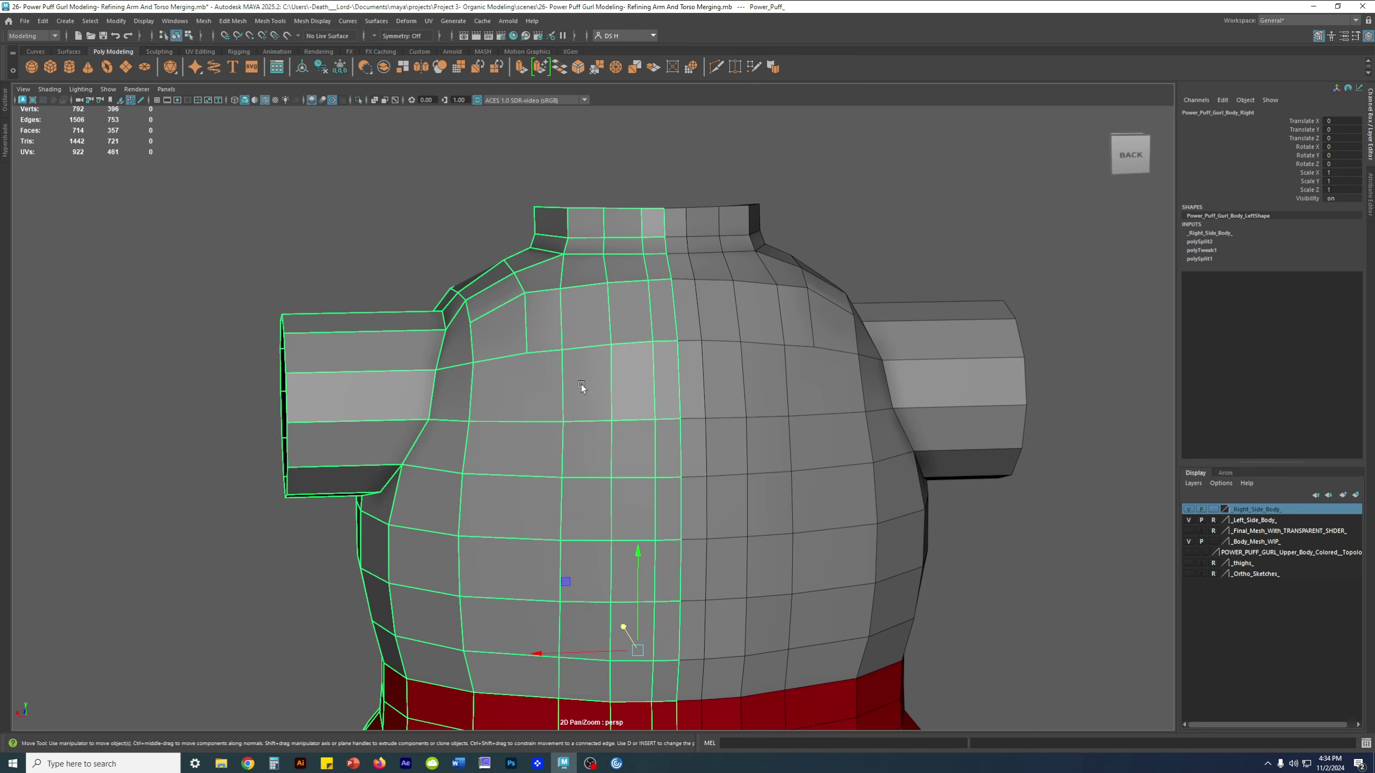
key("F9")
right_click_drag(549, 282, 832, 420, "alt")
left_click_drag(612, 351, 600, 361, "alt")
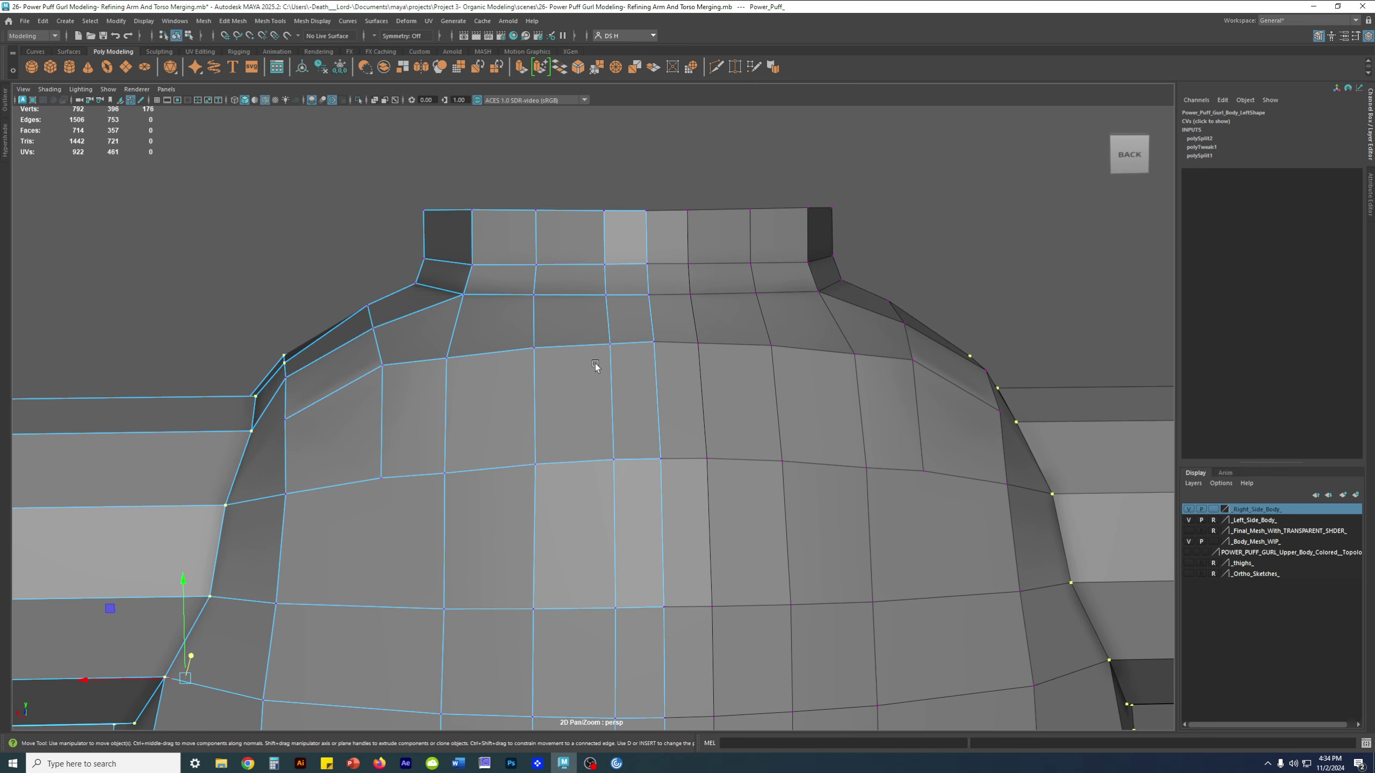
middle_click_drag(600, 361, 614, 338, "alt")
left_click(614, 337)
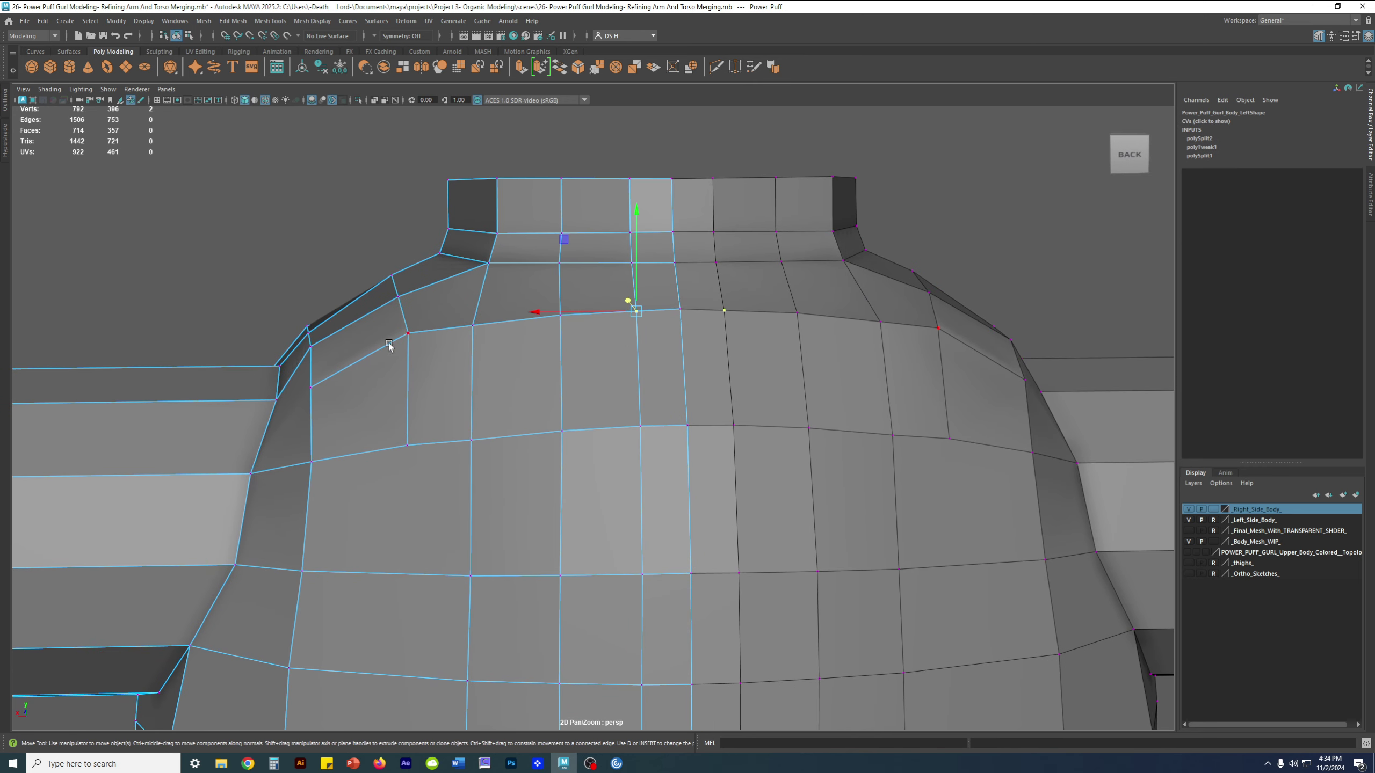
Select an edge on the row below the neck and compare its flow in smoothed and unsmoothed display
key("F10")
double_click(589, 315)
key("3")
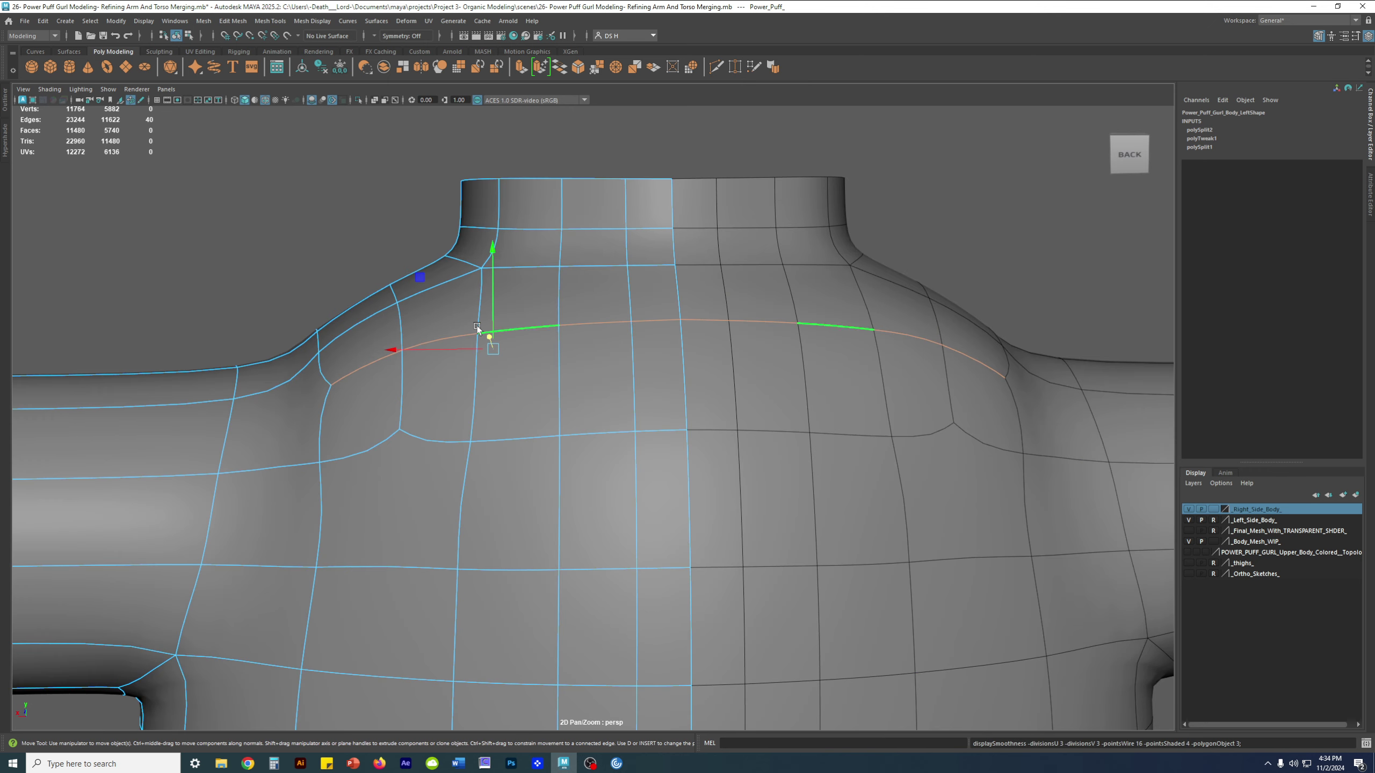
key("1")
key("3")
key("1")
Raise the vertices along the row below the neck to even its curve, shifting the outermost one toward the centre
key("F9")
left_click(636, 311)
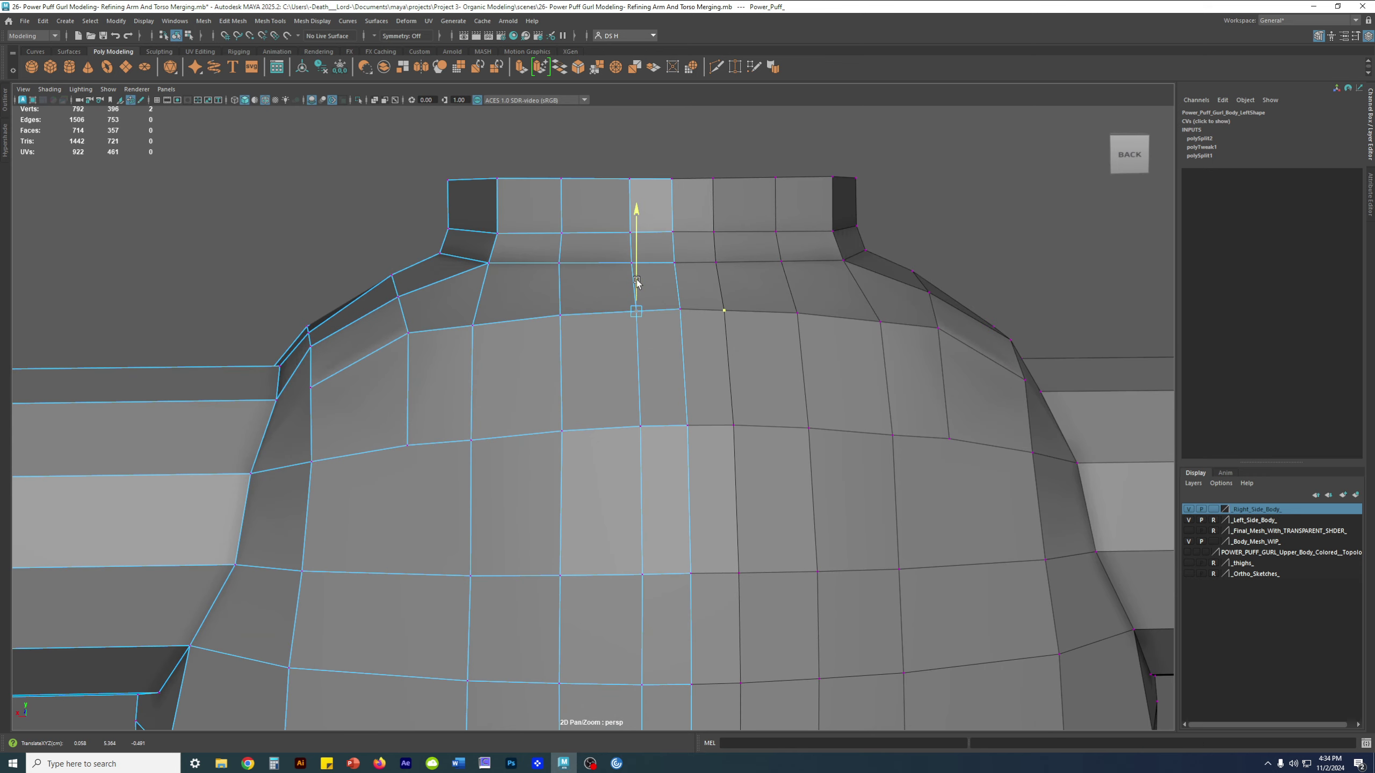
left_click(560, 289)
left_click_drag(560, 289, 561, 287)
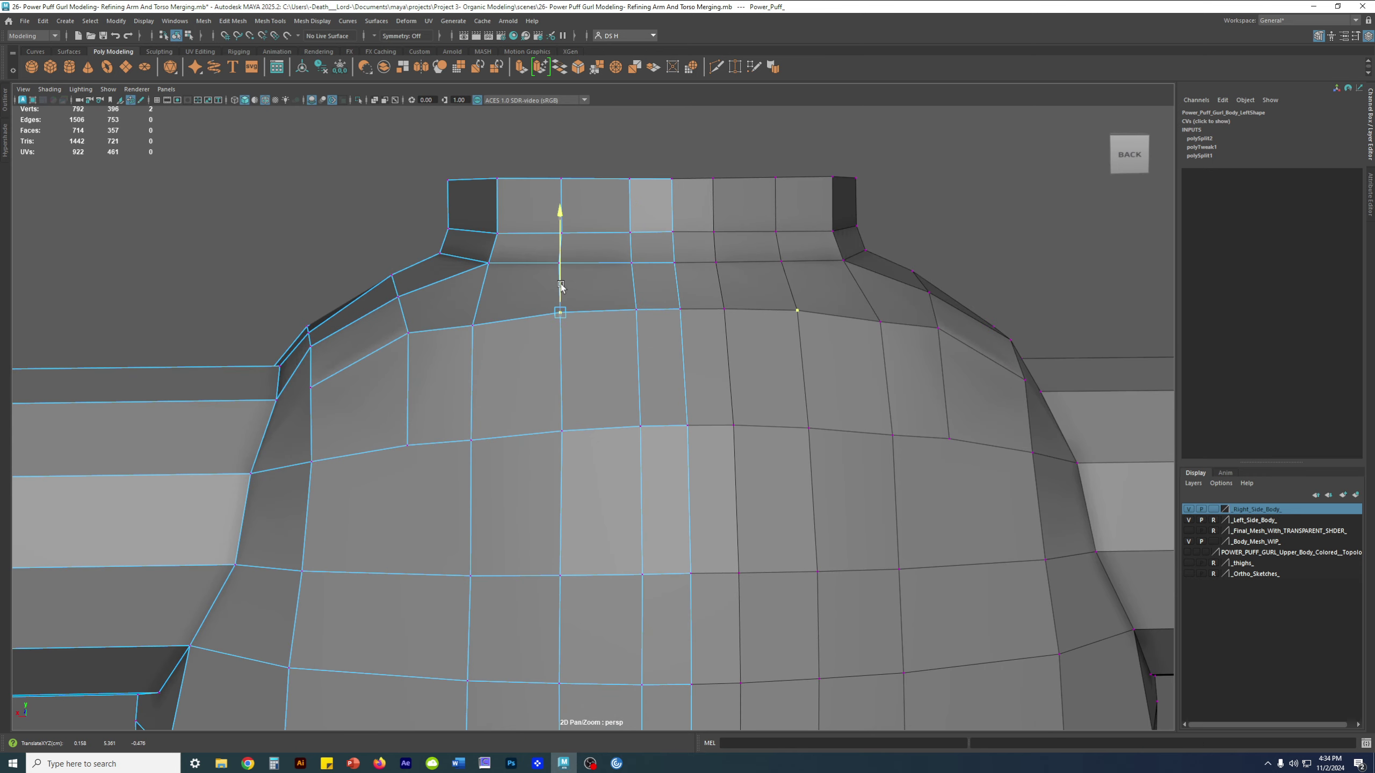
left_click(472, 292)
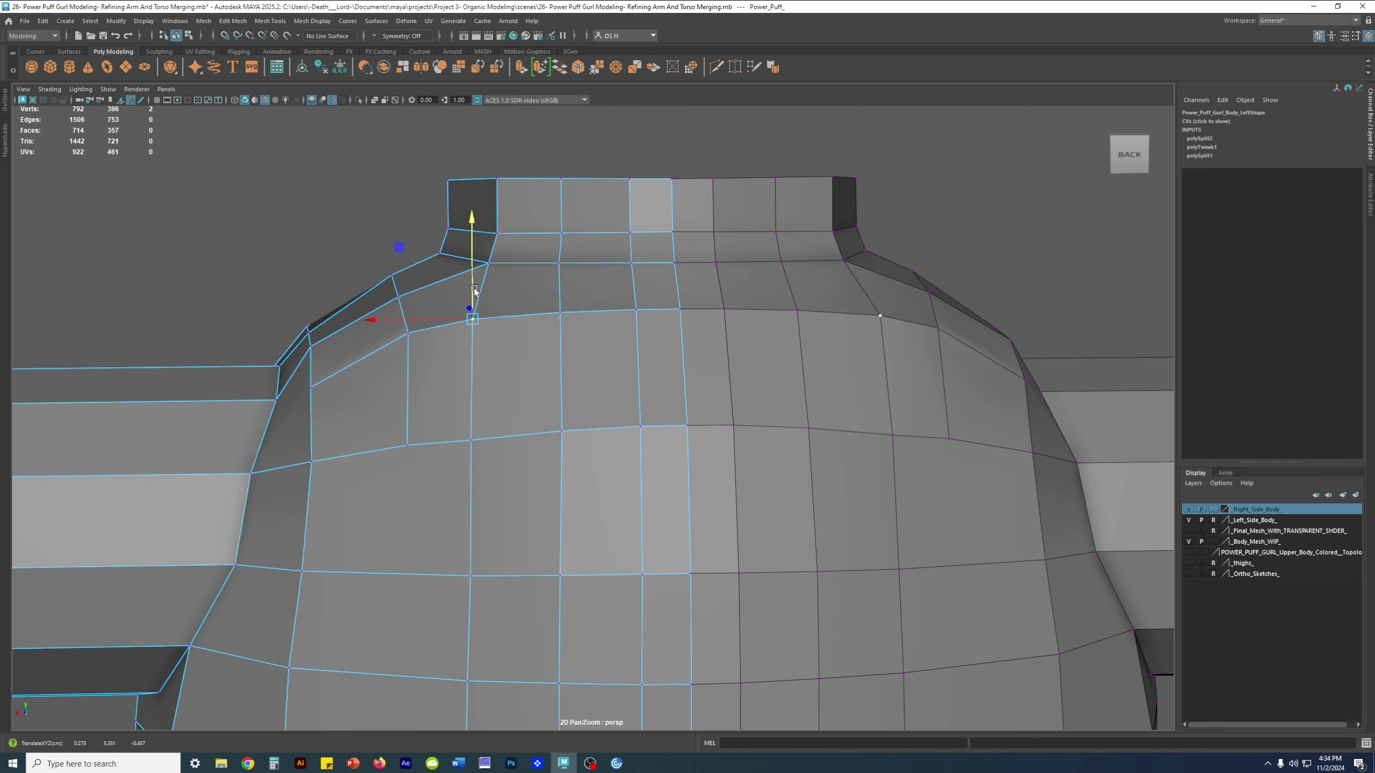
left_click_drag(421, 321, 431, 319)
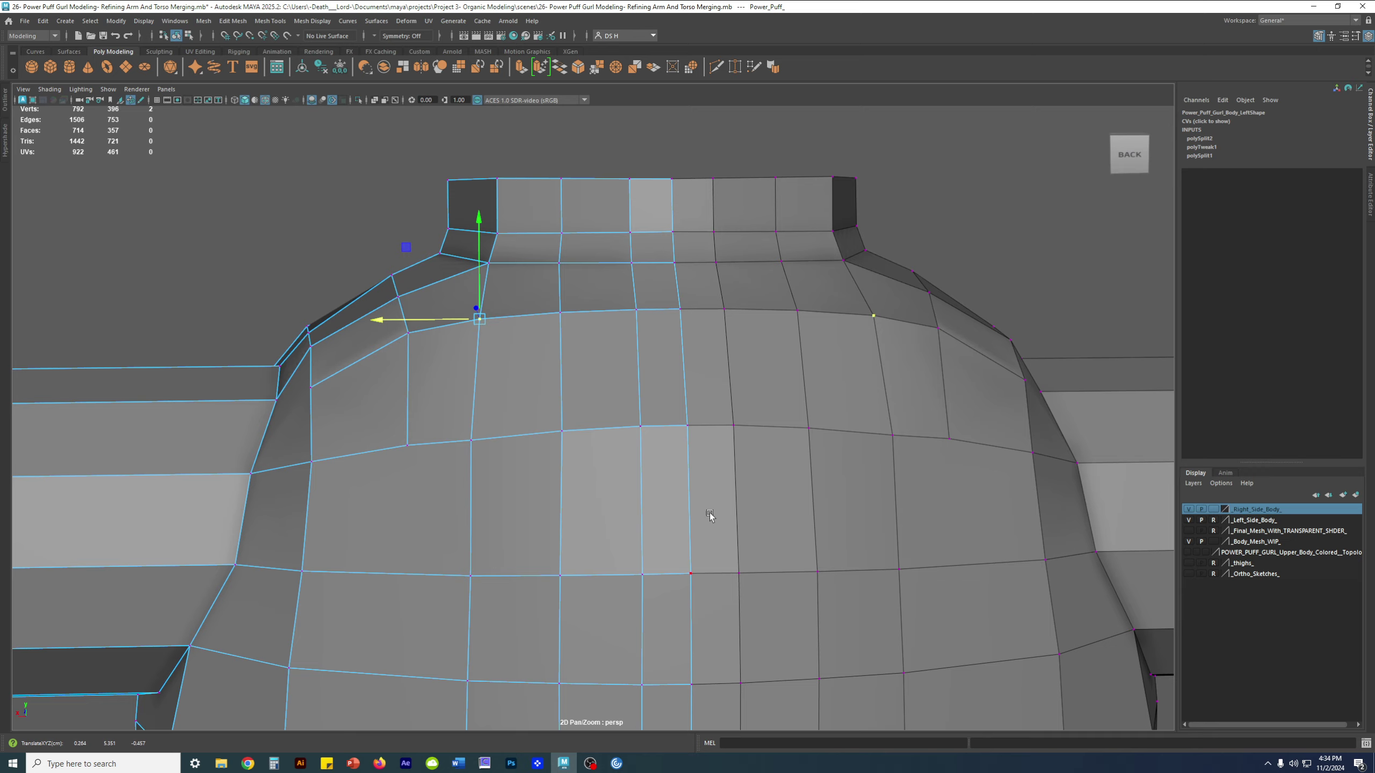
Even out the second upper-back row by raising its vertices and shifting the outer one slightly toward the centre
scroll(558, 479, "down", 5)
scroll(556, 347, "up", 4)
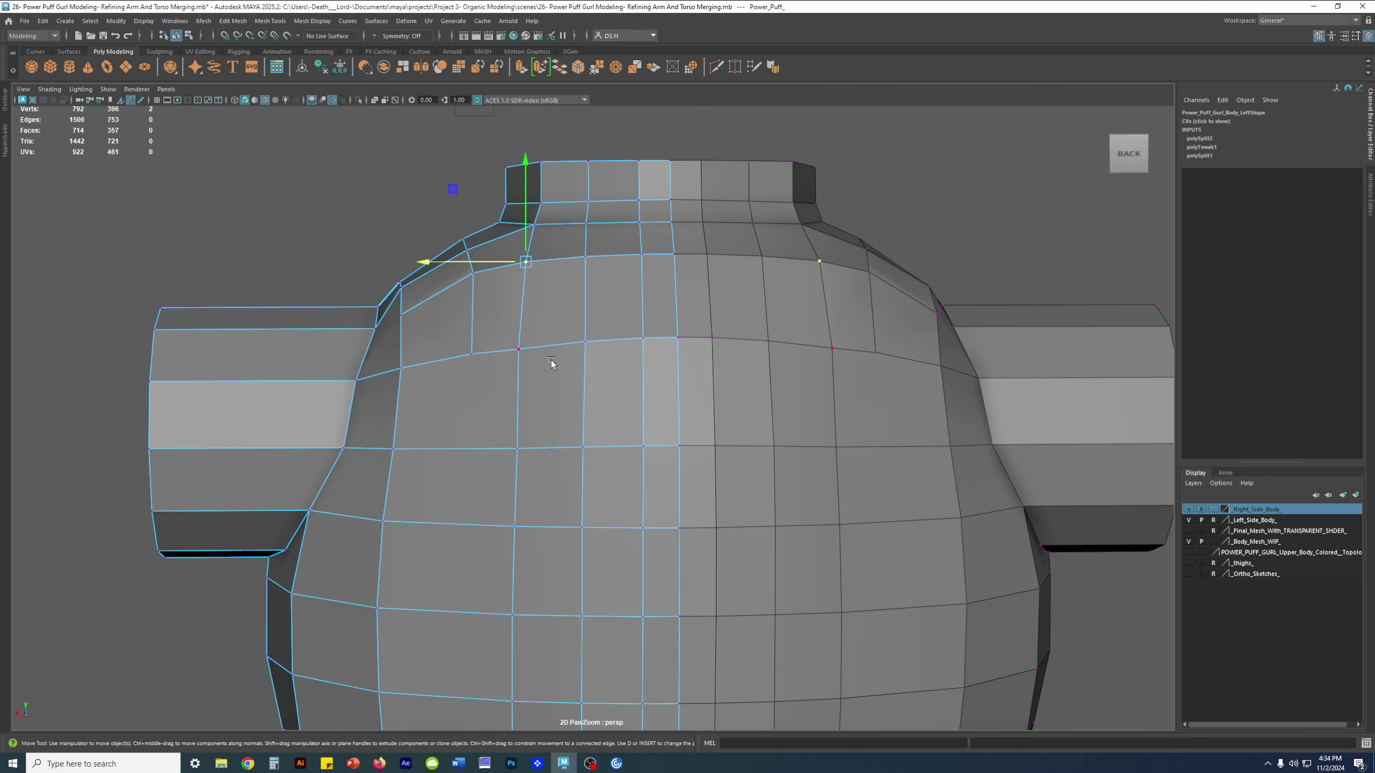
left_click(519, 351)
left_click_drag(522, 327, 478, 348)
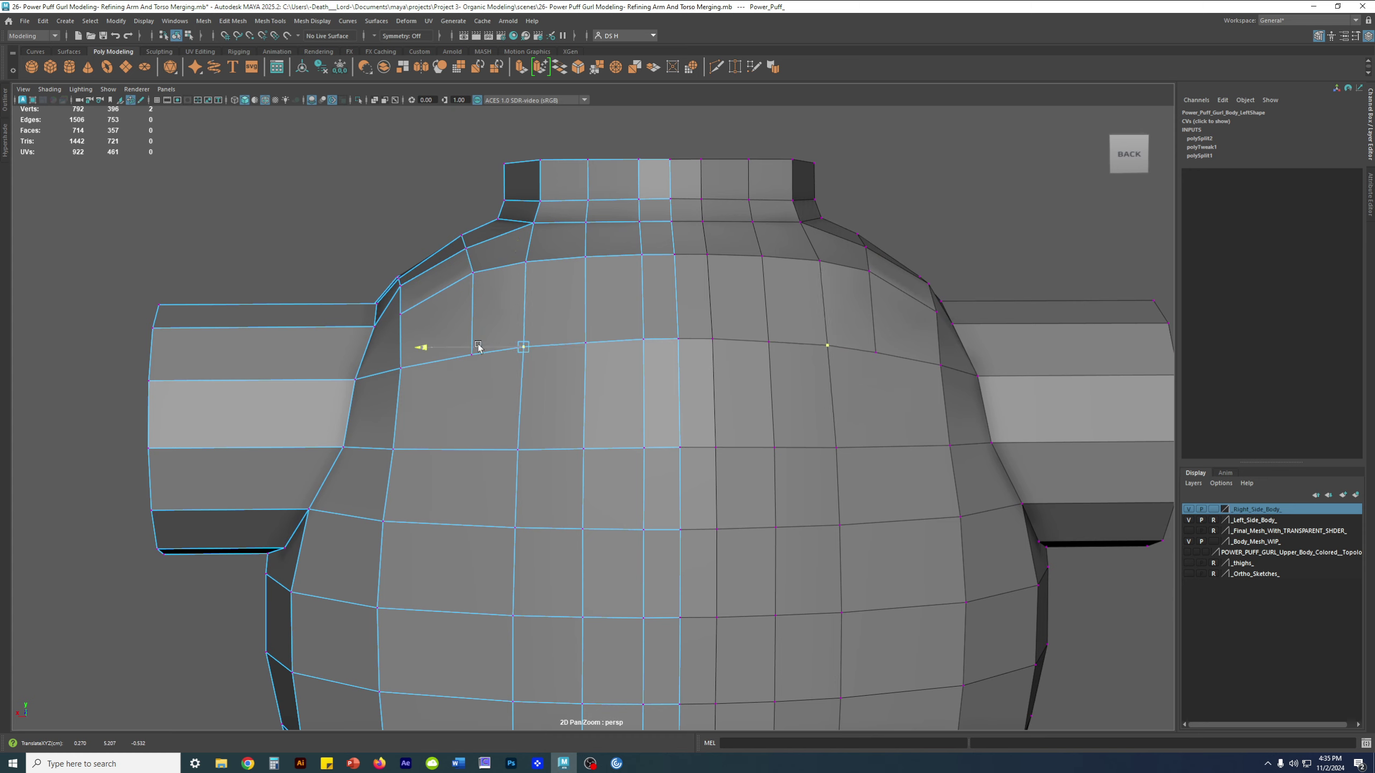
left_click(585, 340)
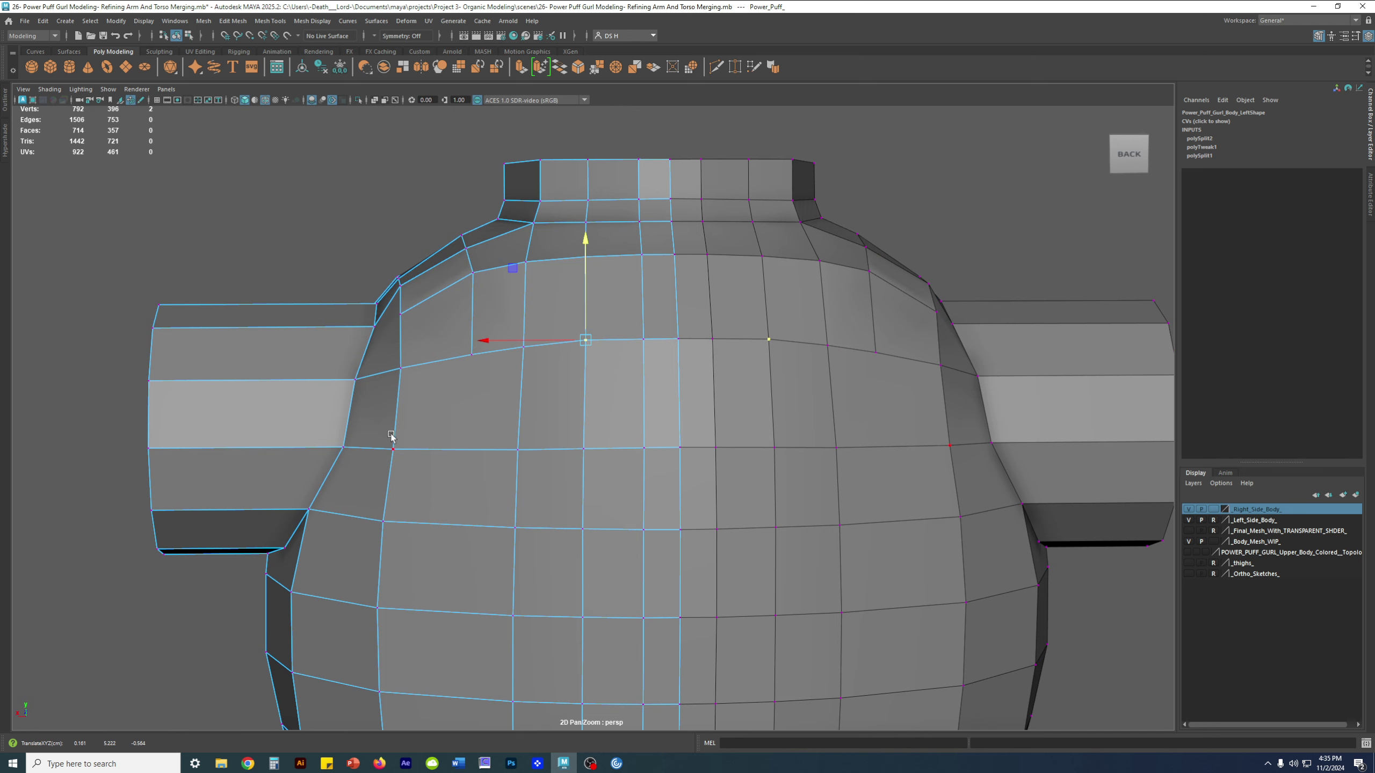
left_click(523, 344)
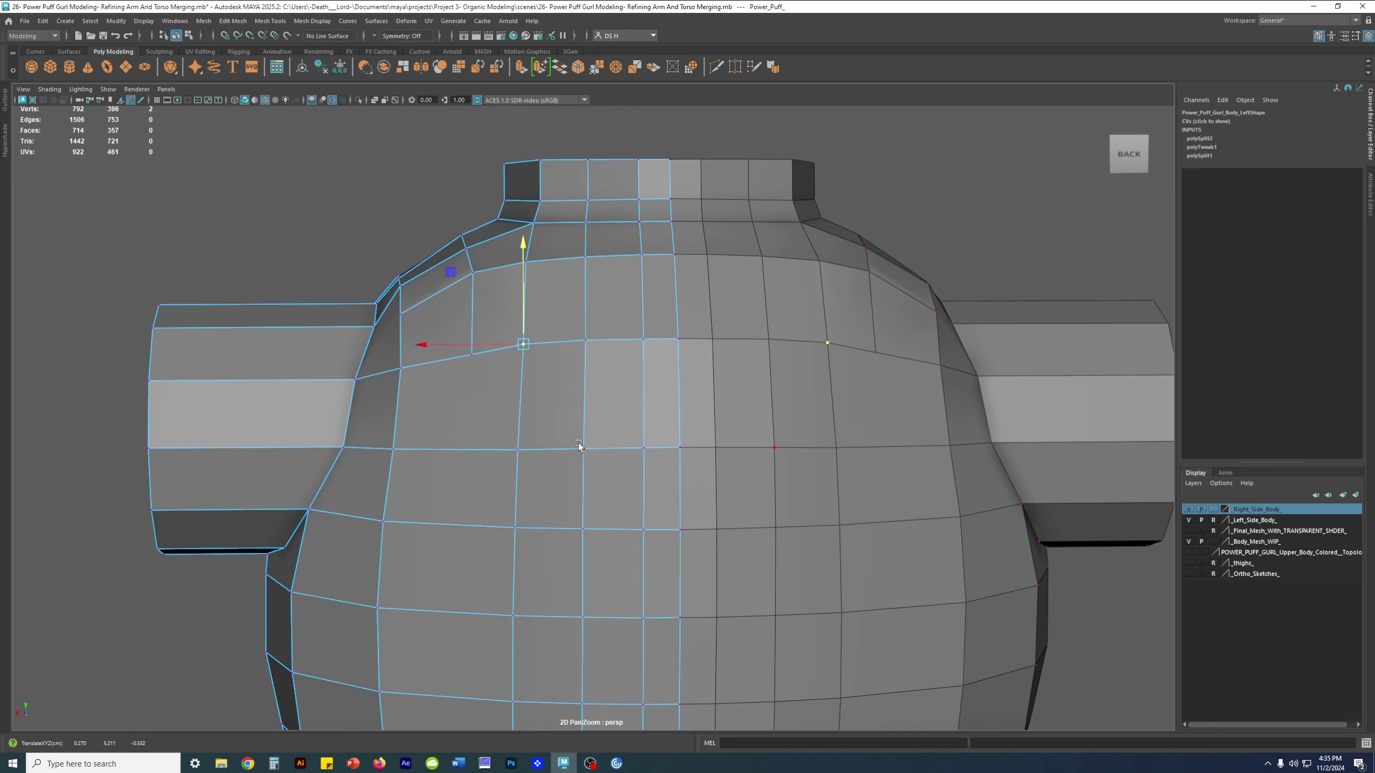
Raise the second row's vertex where the short shoulder-blade edge ends, and check the back's contour from above
middle_click_drag(578, 445, 588, 387, "alt")
left_click(488, 326)
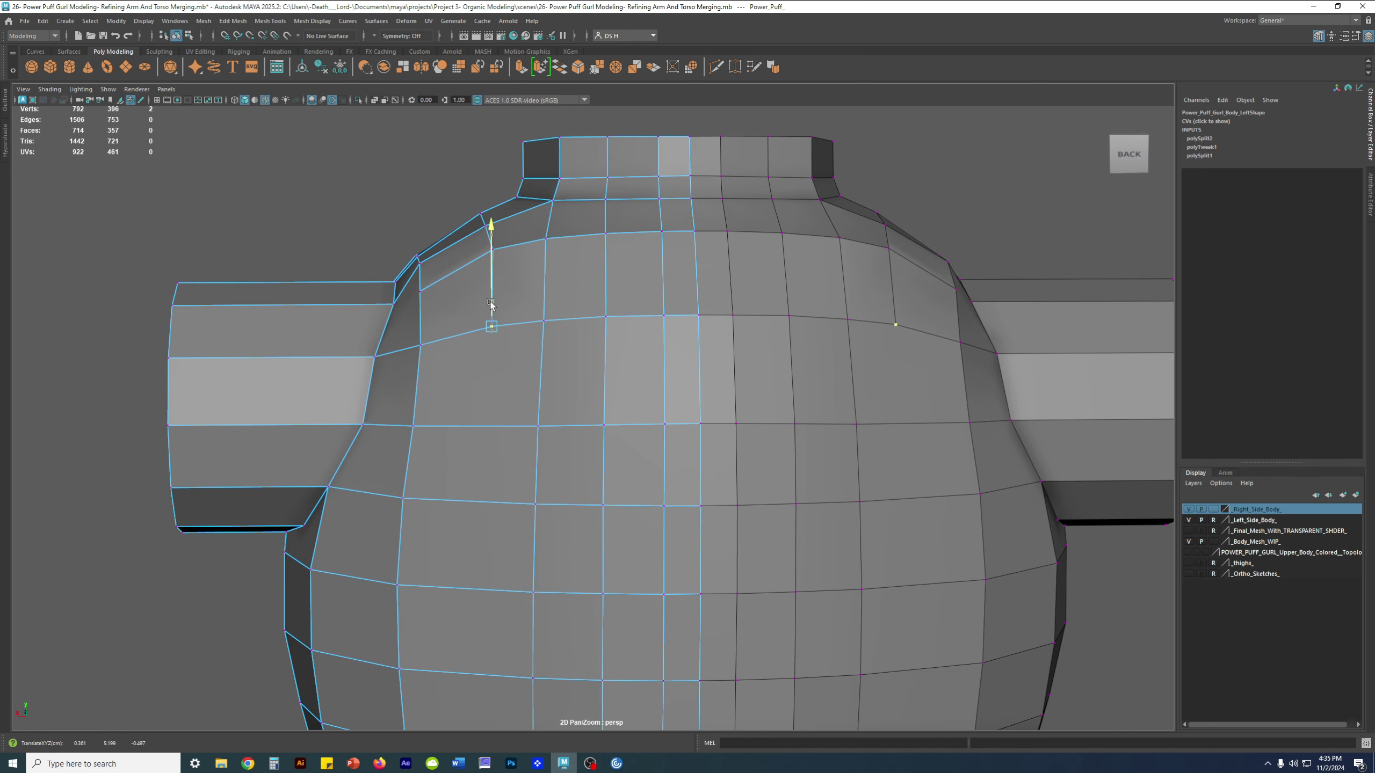
left_click_drag(491, 305, 734, 415, "alt")
right_click_drag(734, 415, 762, 436, "alt")
left_click_drag(699, 415, 644, 453, "alt")
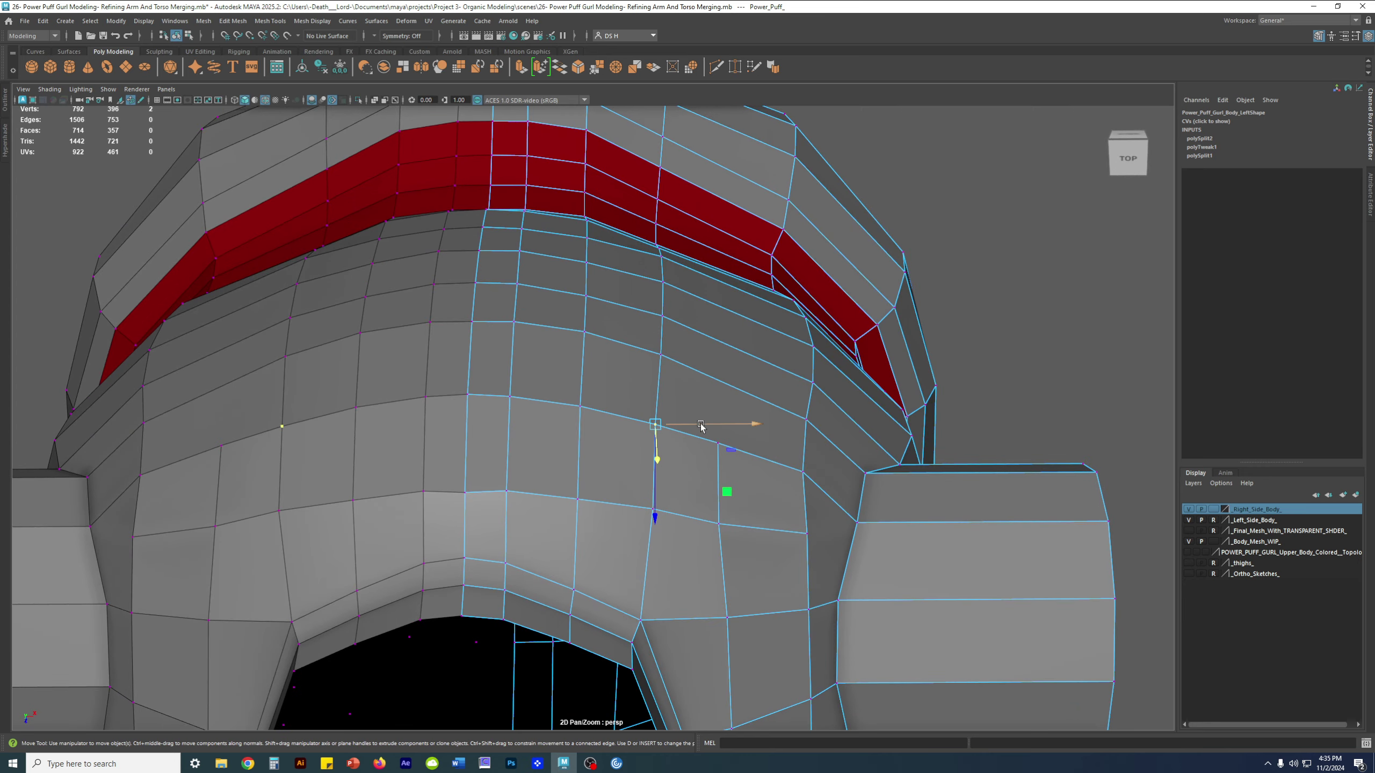
left_click_drag(698, 430, 547, 472, "alt")
Show the torso smoothed in object mode, deselect it, and check the back's contour
key("3")
right_click_drag(645, 402, 635, 362)
left_click(954, 294)
left_click_drag(635, 361, 704, 369, "alt")
left_click(537, 378)
mouse_move(537, 377)
left_mouse_down("alt")
mouse_move(579, 391)
mouse_move(524, 385)
mouse_move(541, 378)
left_mouse_up("alt")
Adjust the height of the centre-line vertex on the row below the neck, checking the back smoothed from above
key("1")
right_click_drag(537, 347, 449, 338)
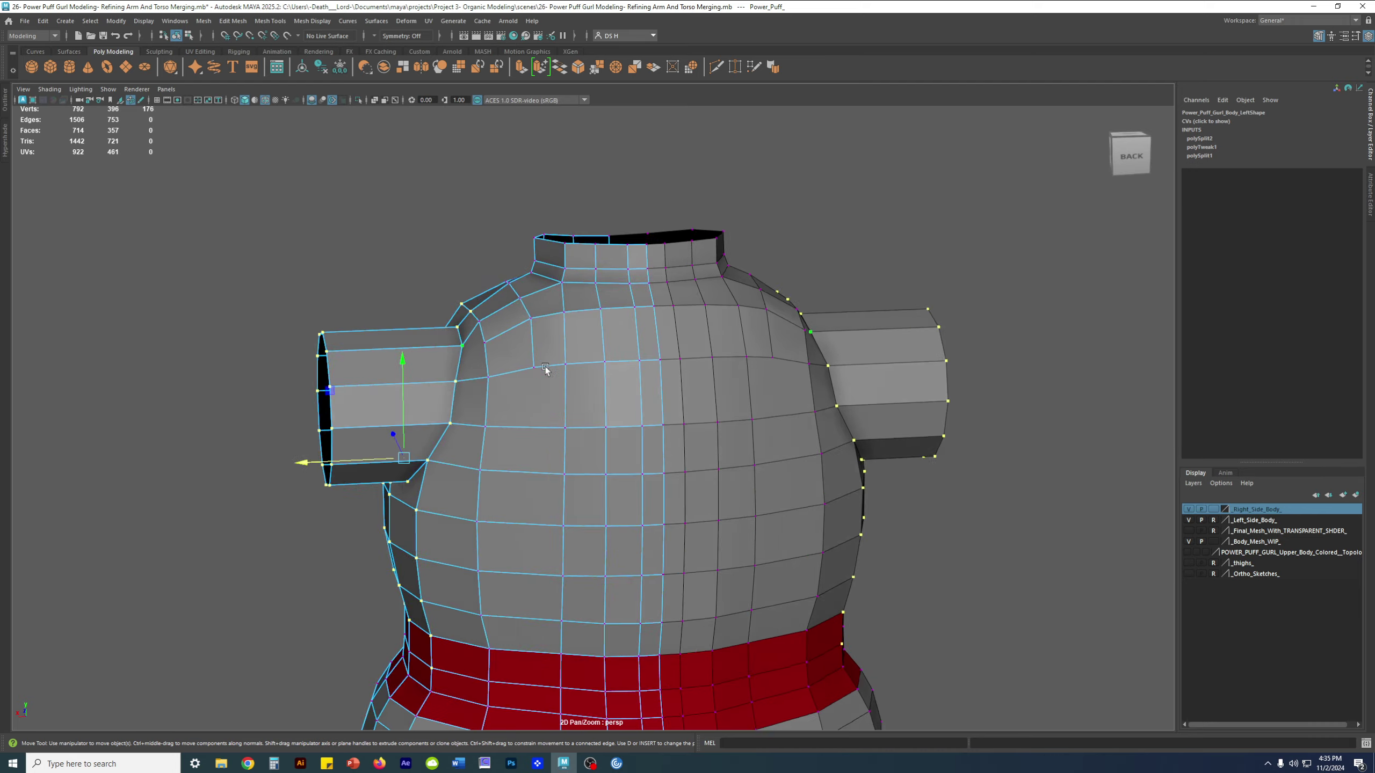
left_click_drag(537, 368, 543, 399, "alt")
right_click_drag(543, 399, 517, 326, "alt")
left_click_drag(517, 327, 580, 367, "alt")
key("3")
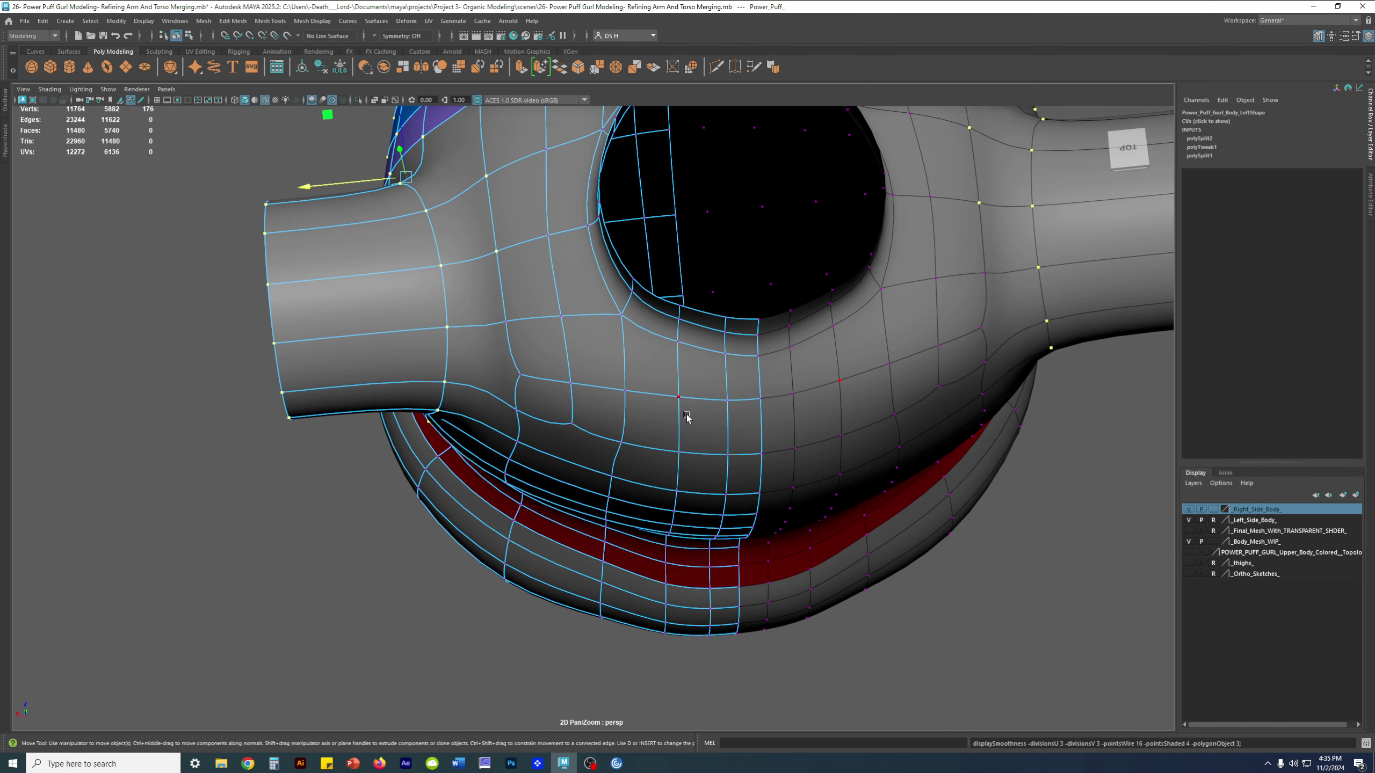
key("1")
scroll(819, 317, "up", 2)
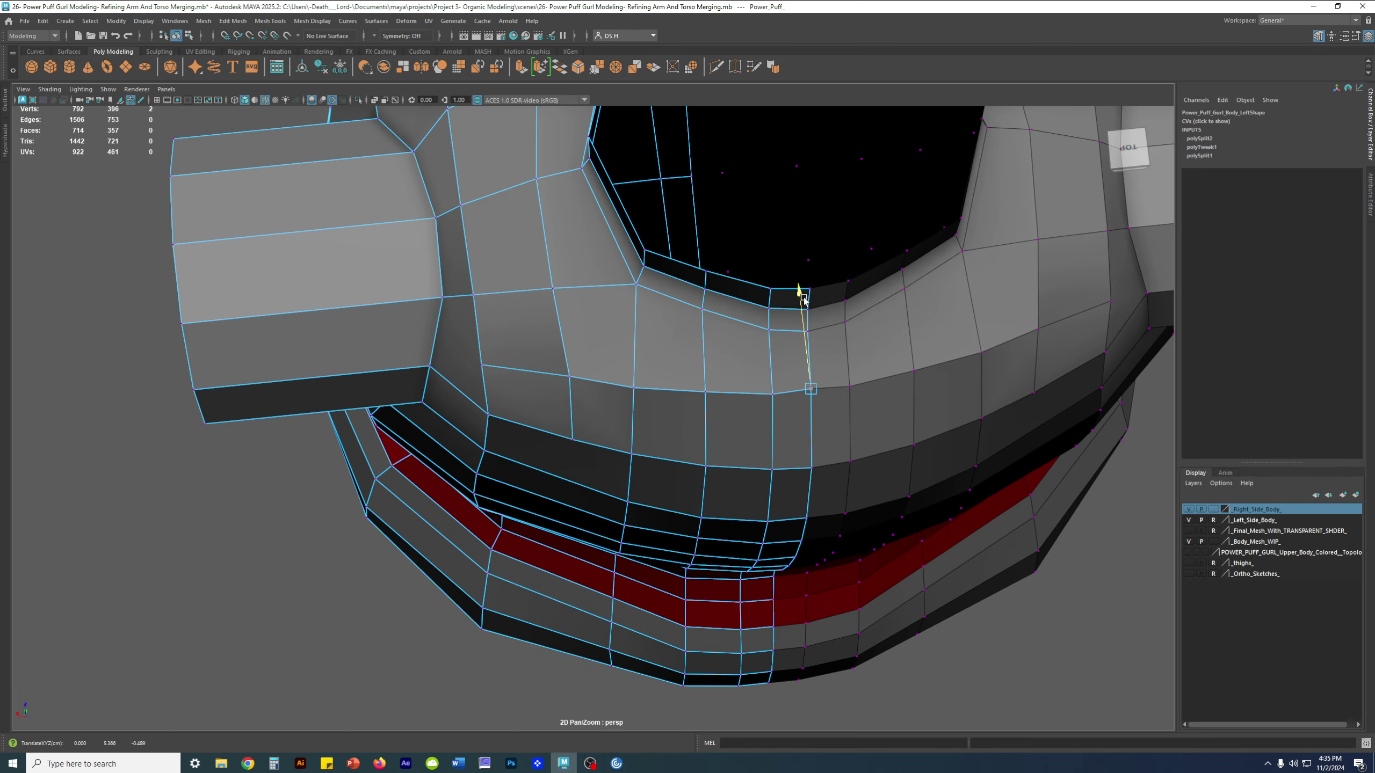
key("3")
Deselect the torso, hide the wireframe overlay, and examine the smoothed back and arm base from several angles
left_click_drag(812, 387, 824, 316, "alt")
right_click_drag(823, 316, 785, 273, "alt")
left_click(967, 214)
left_click(909, 217)
left_click_drag(658, 316, 814, 371, "alt")
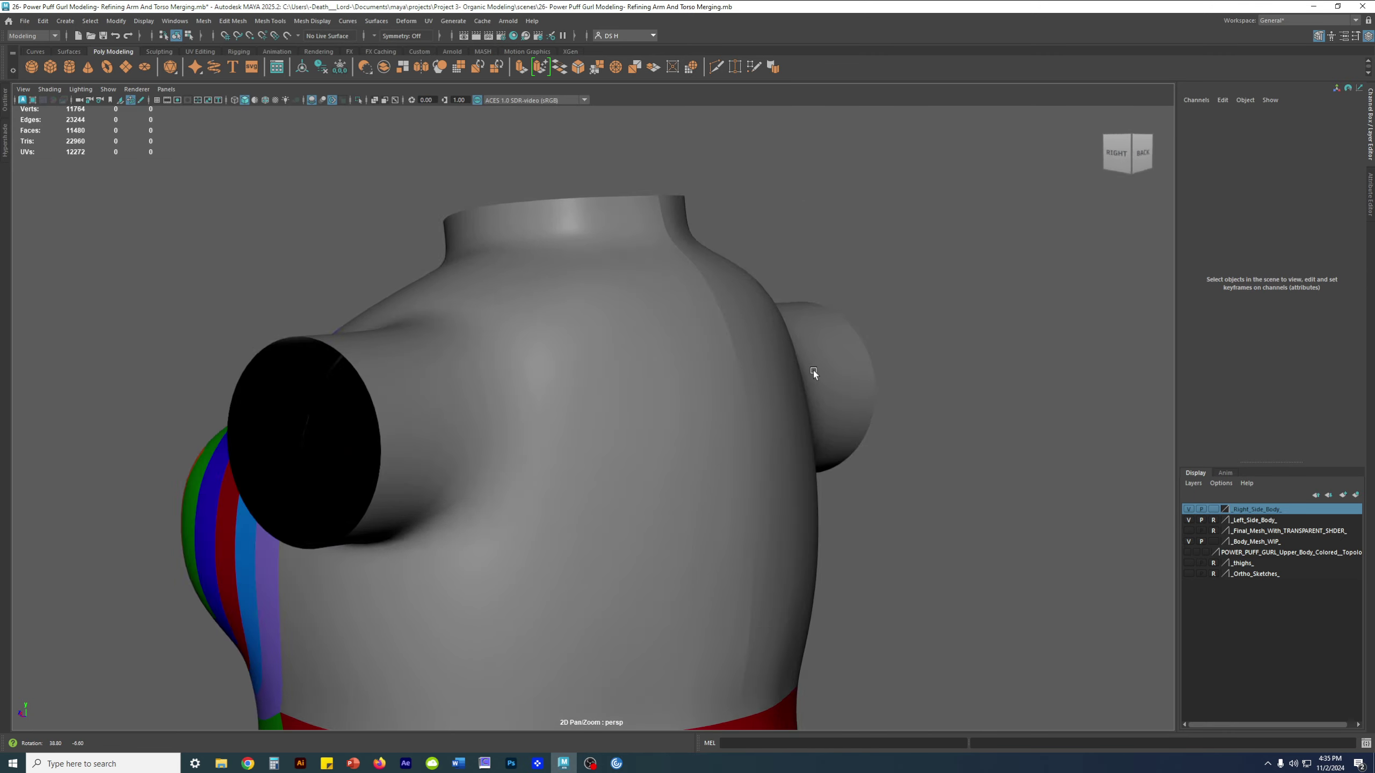
right_click_drag(813, 370, 825, 371, "alt")
left_click_drag(825, 372, 670, 443, "alt")
Show the torso half unsmoothed and shift the short vertical edge at the shoulder blade slightly sideways
left_click(606, 410)
key("1")
mouse_move(606, 411)
left_mouse_down("alt")
mouse_move(595, 392)
mouse_move(615, 400)
left_mouse_up("alt")
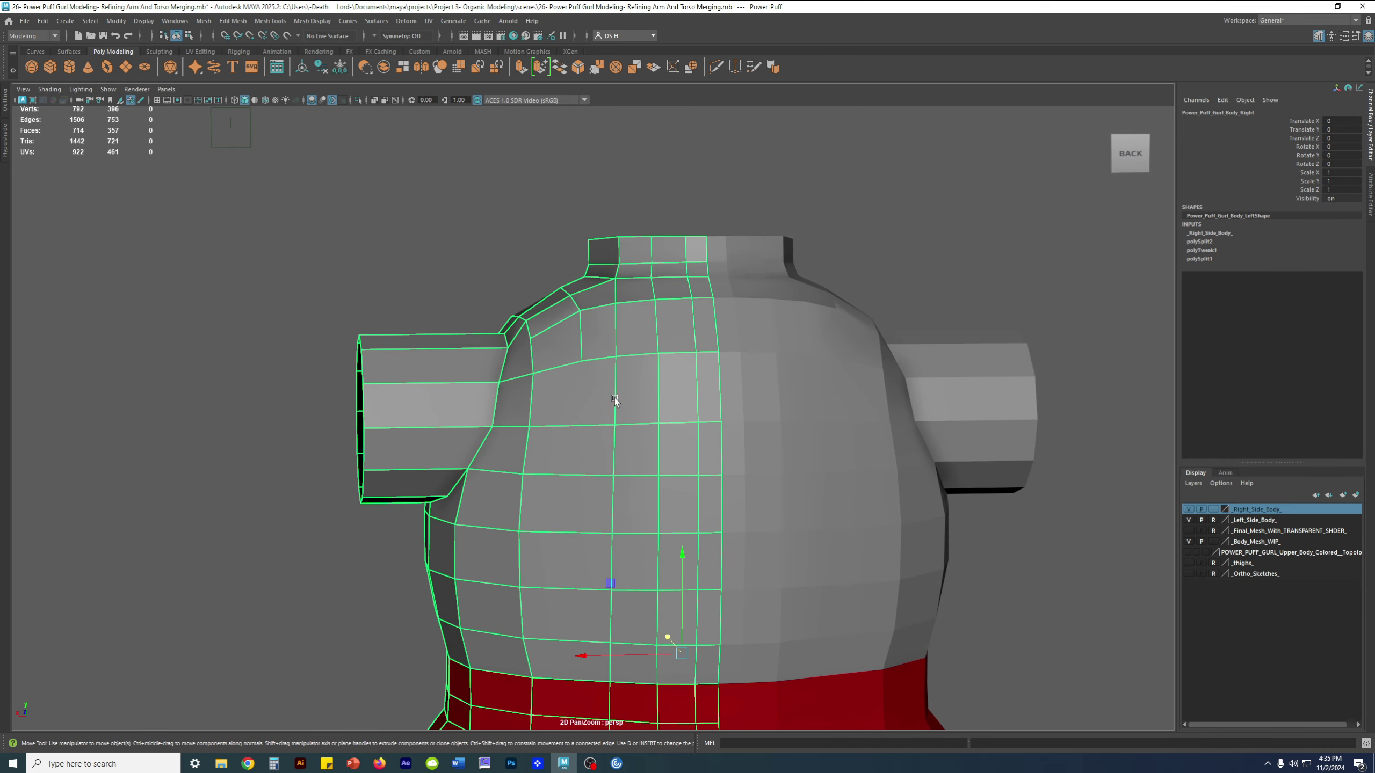
key("F10")
left_click(581, 329)
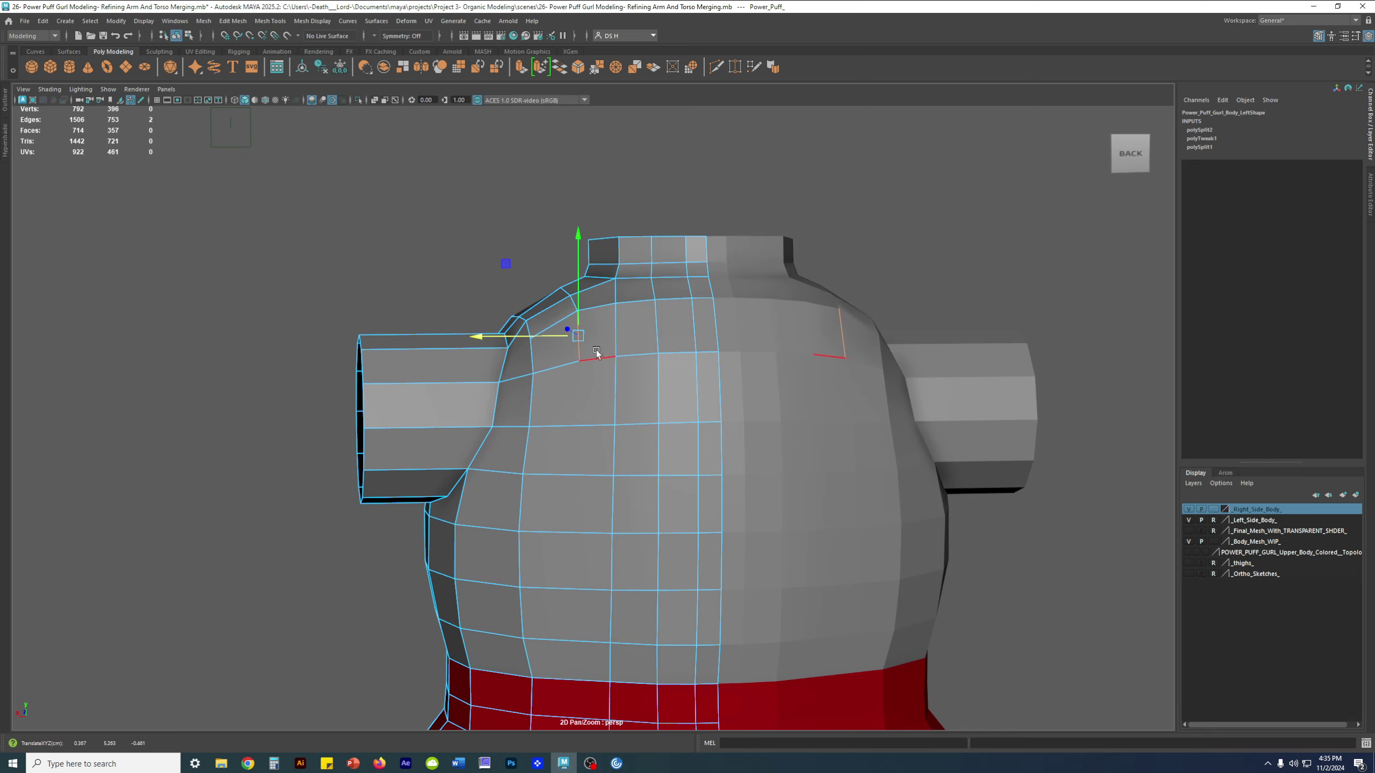
Examine the shoulder-blade edge from above and behind, and return the torso half to object mode
left_click_drag(635, 329, 769, 455, "alt")
scroll(642, 410, "up", 3)
middle_click_drag(623, 354, 571, 337, "alt")
left_click_drag(623, 393, 590, 463, "alt")
right_click_drag(590, 462, 697, 454, "alt")
left_click_drag(697, 455, 693, 411, "alt")
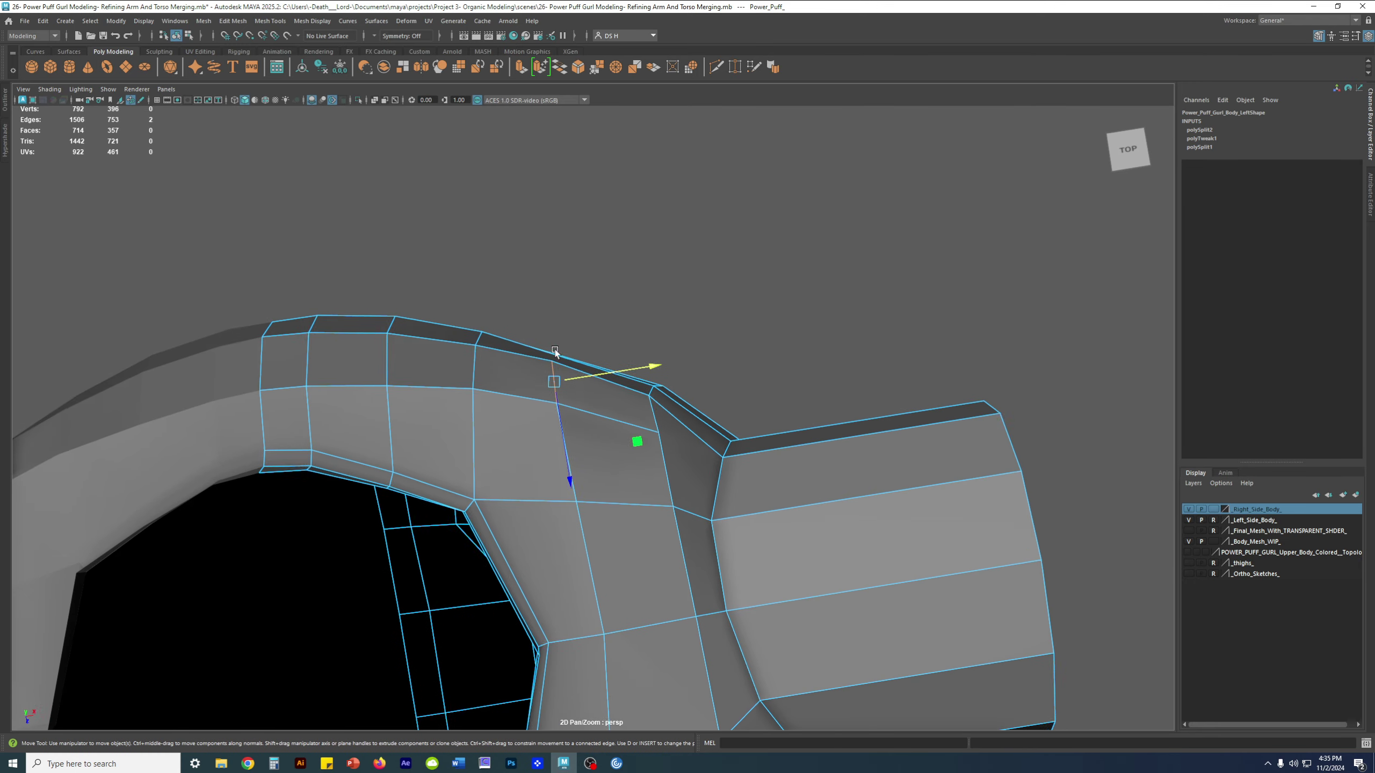
middle_click_drag(551, 352, 637, 380, "alt")
left_click_drag(625, 385, 764, 366, "alt")
right_click_drag(764, 367, 343, 328, "alt")
left_click_drag(637, 319, 638, 279, "alt")
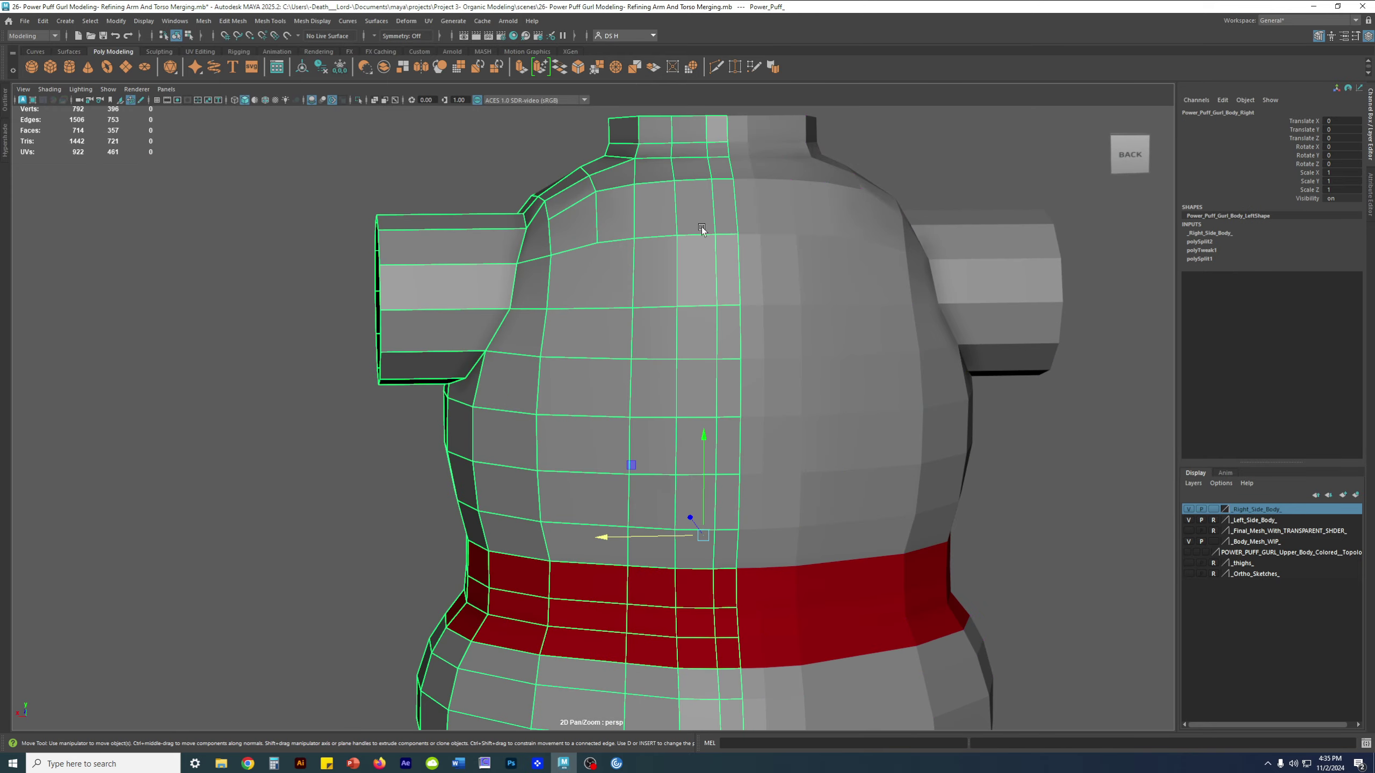
Start the Multi-Cut tool on the torso half, ready at the upper-back topology
right_click_drag(256, 246, 172, 227, "shift")
scroll(628, 300, "down", 2)
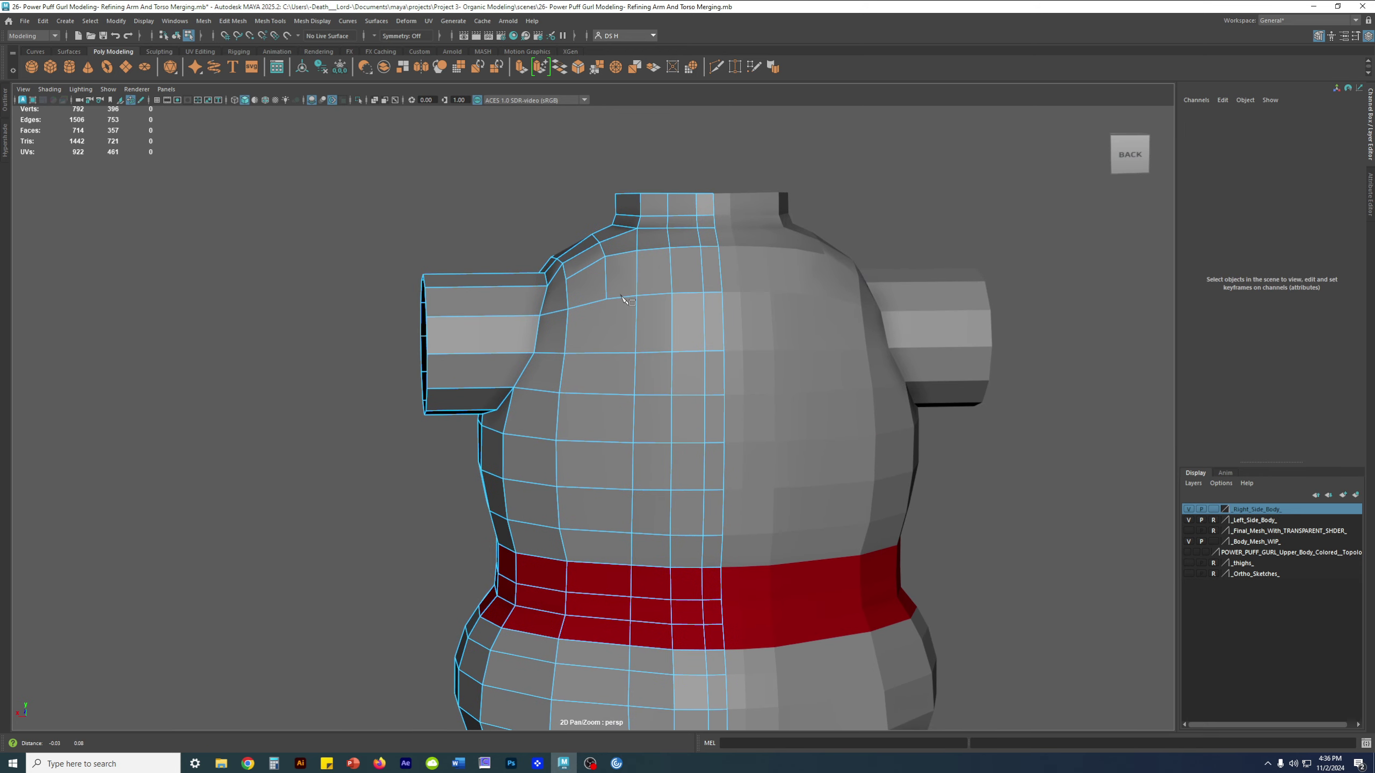
scroll(613, 229, "up", 5)
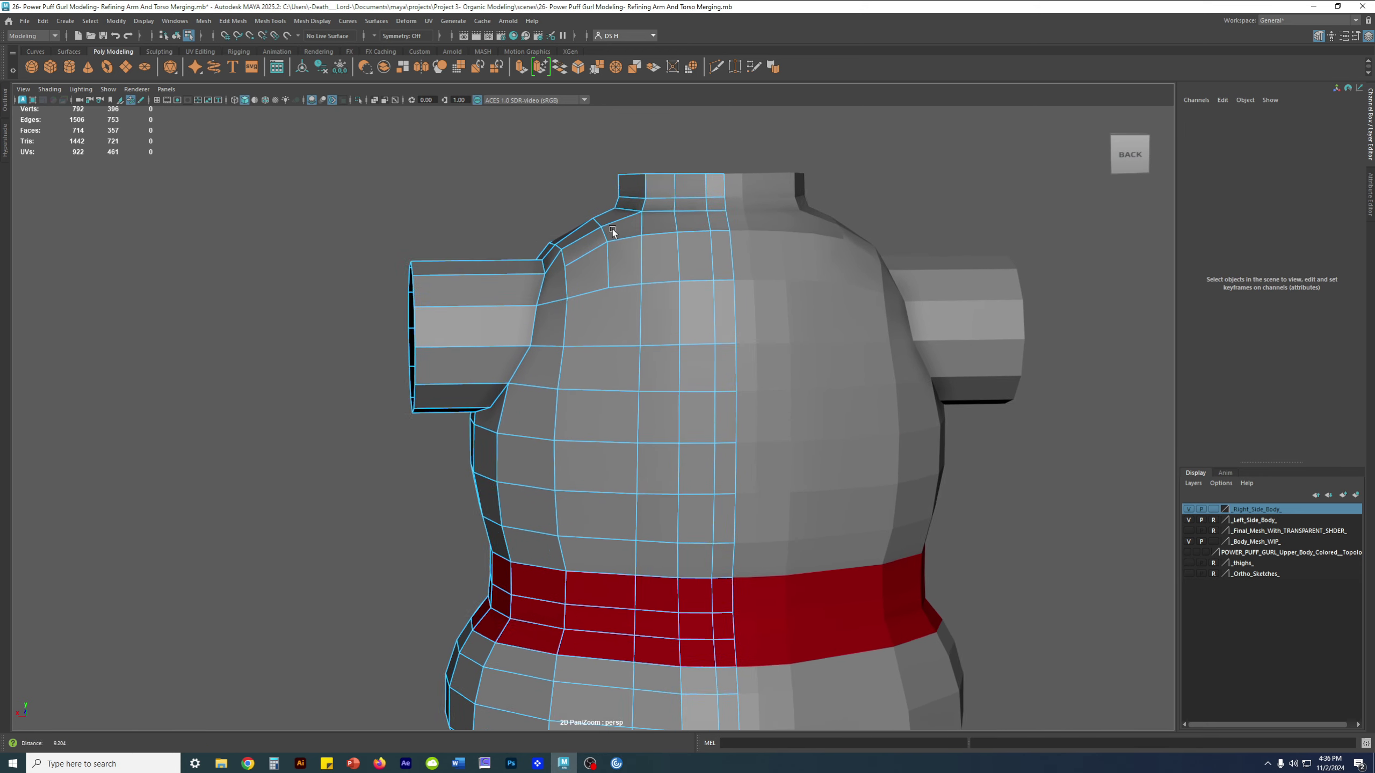